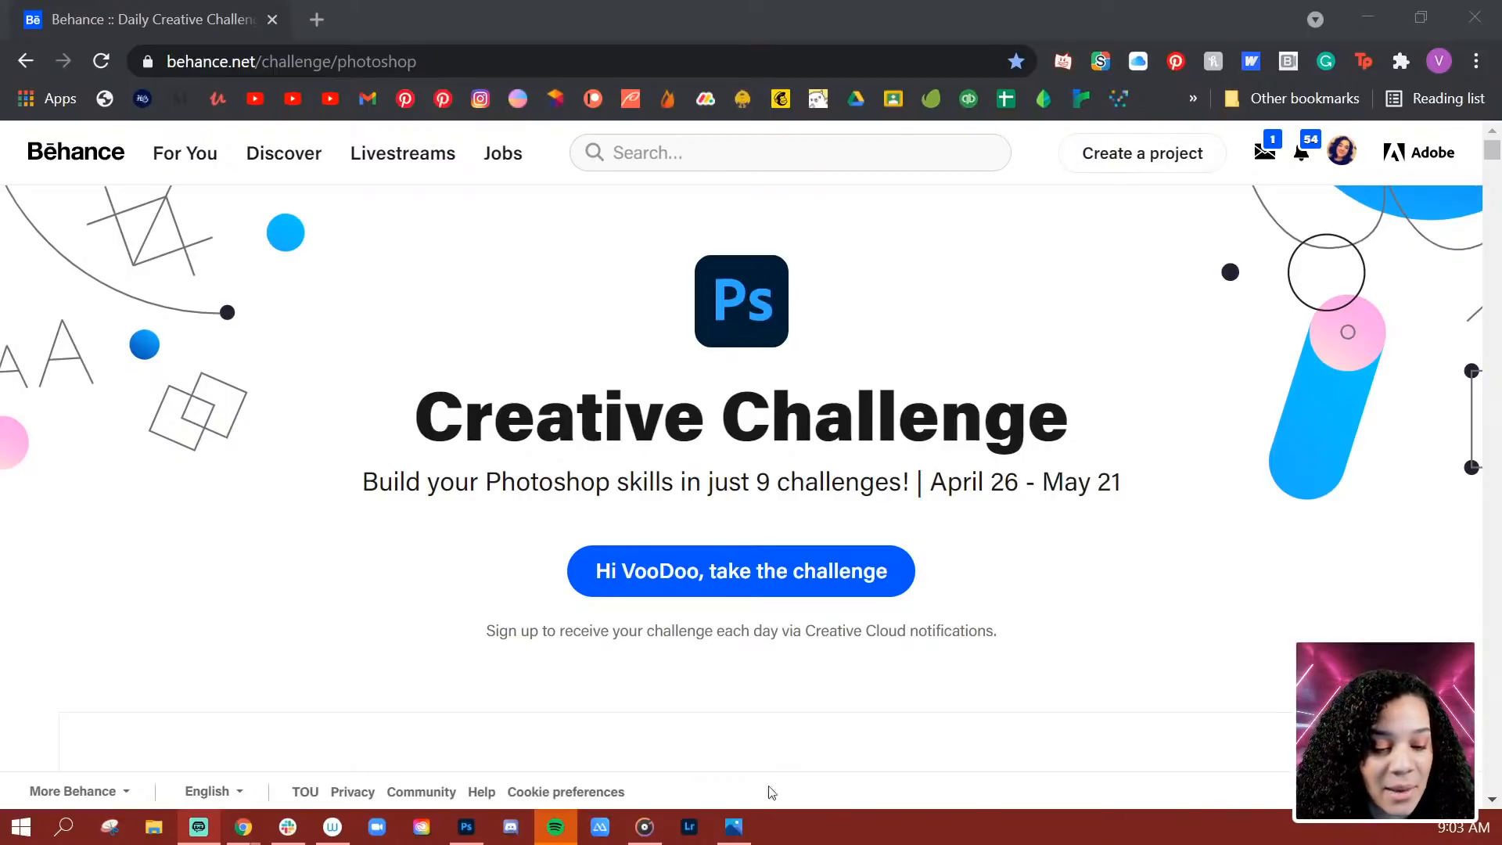
# Step: Browse the past Photoshop challenge series on the Behance page and show further challenges in the November 9 - November 27 row
pyautogui.scroll(-9, 266, 344)
pyautogui.scroll(-10, 260, 344)
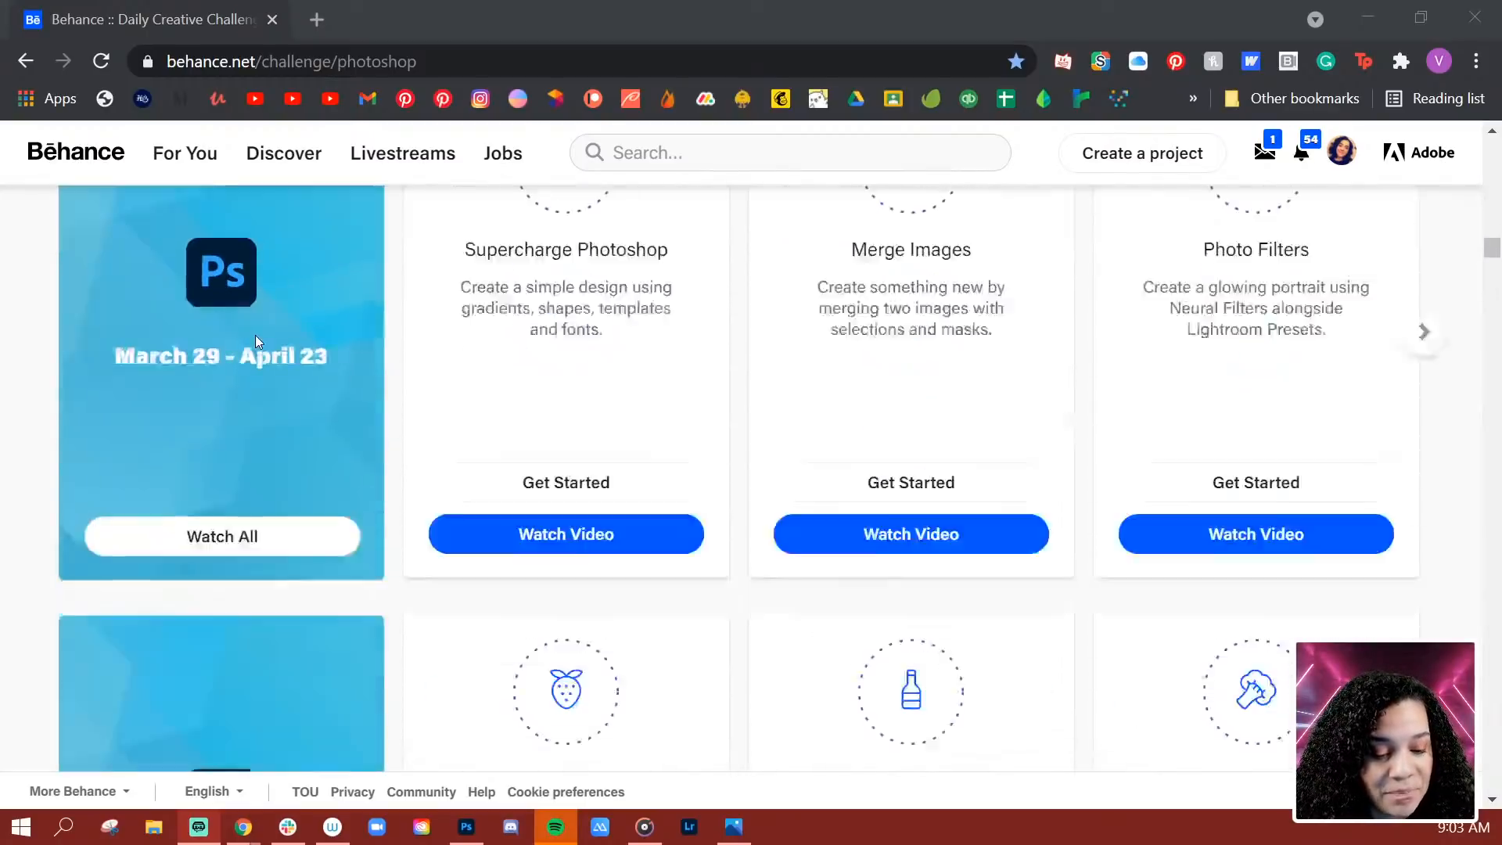
pyautogui.scroll(-9, 244, 345)
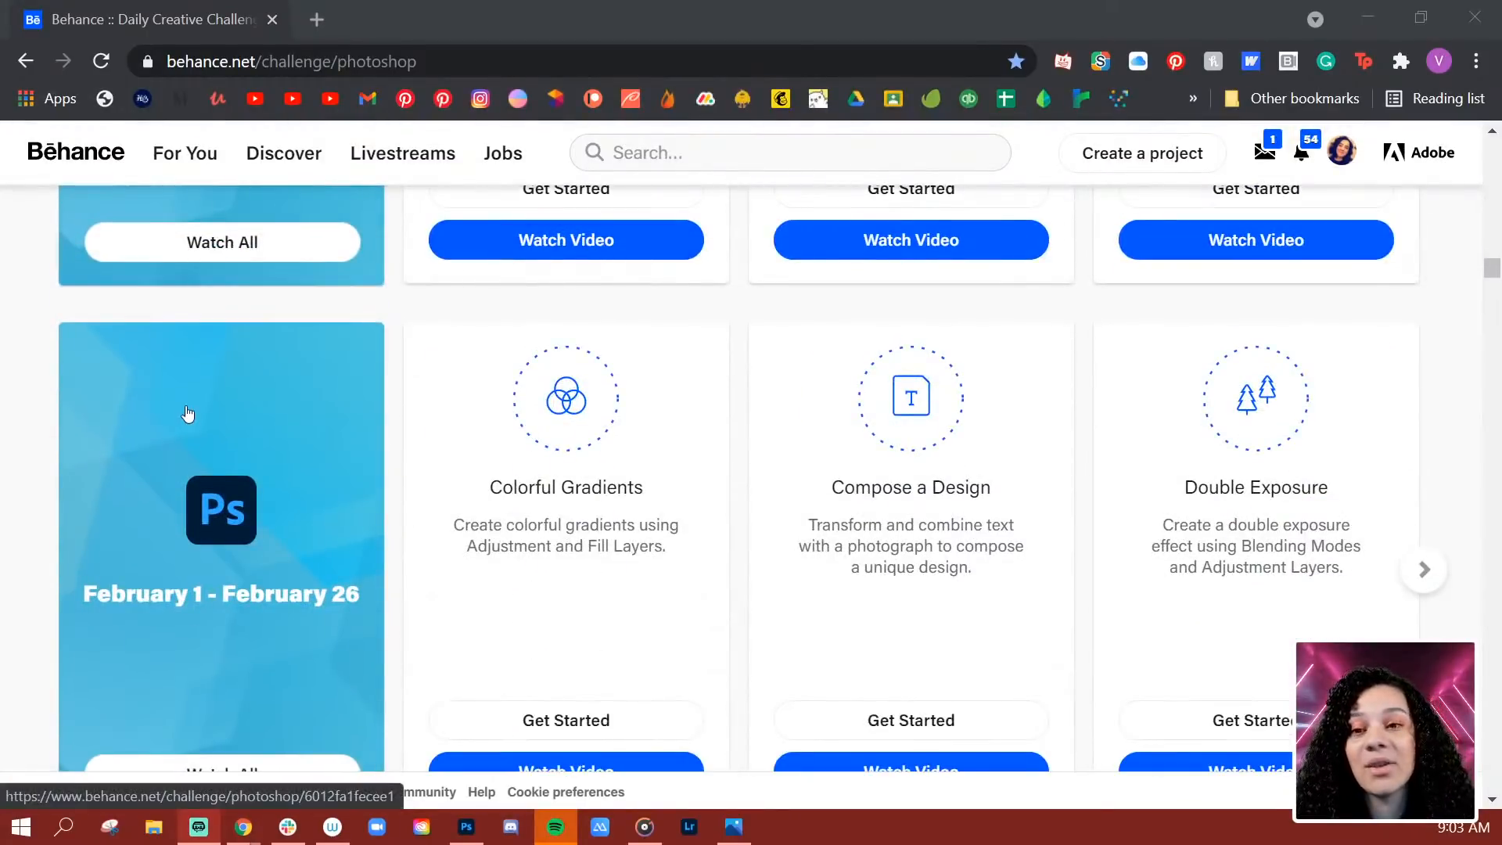
pyautogui.scroll(-8, 193, 446)
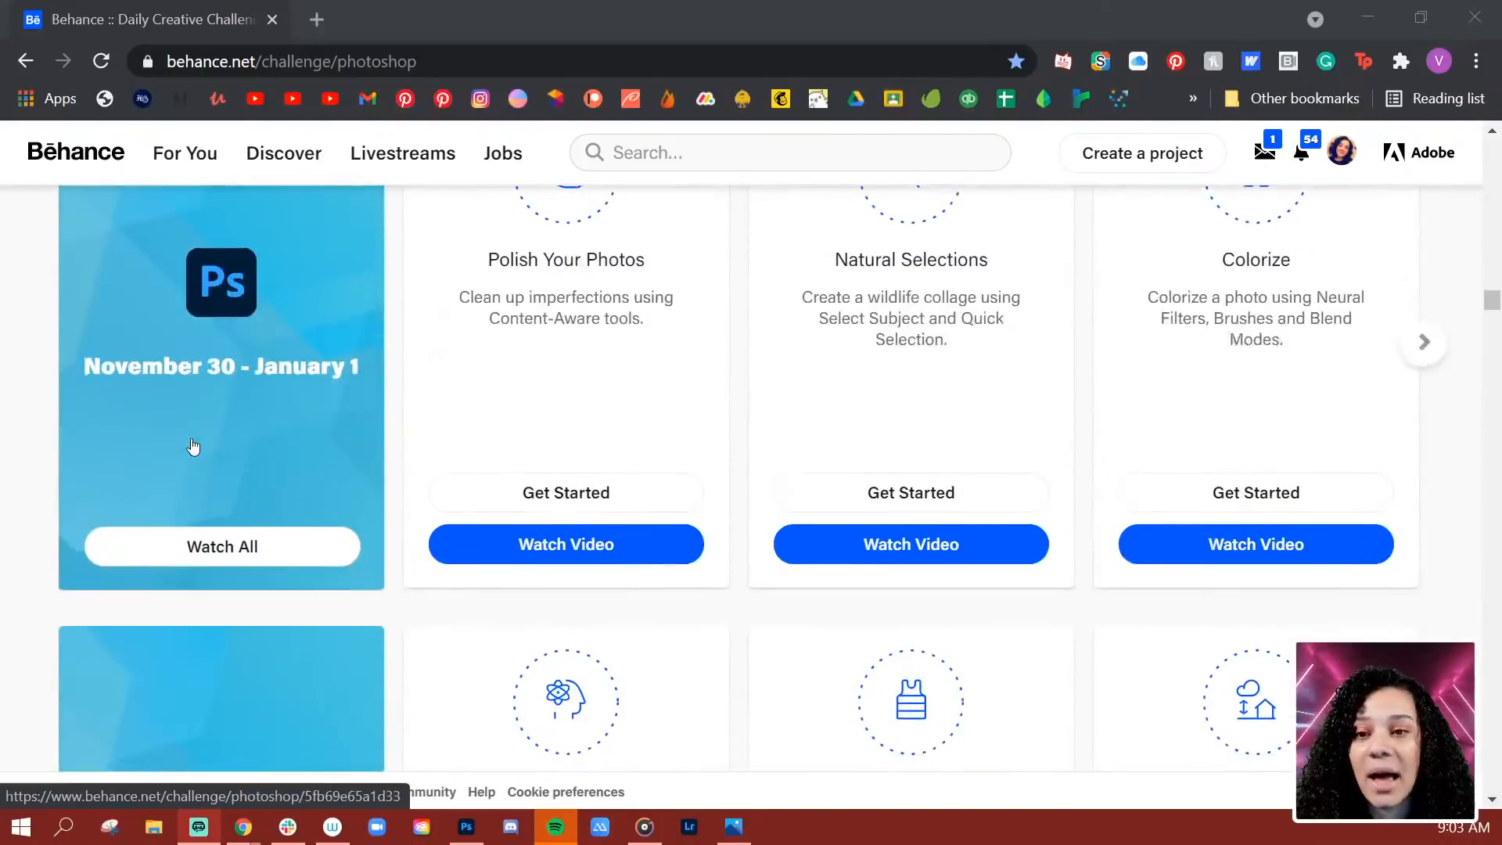
pyautogui.scroll(-3, 195, 453)
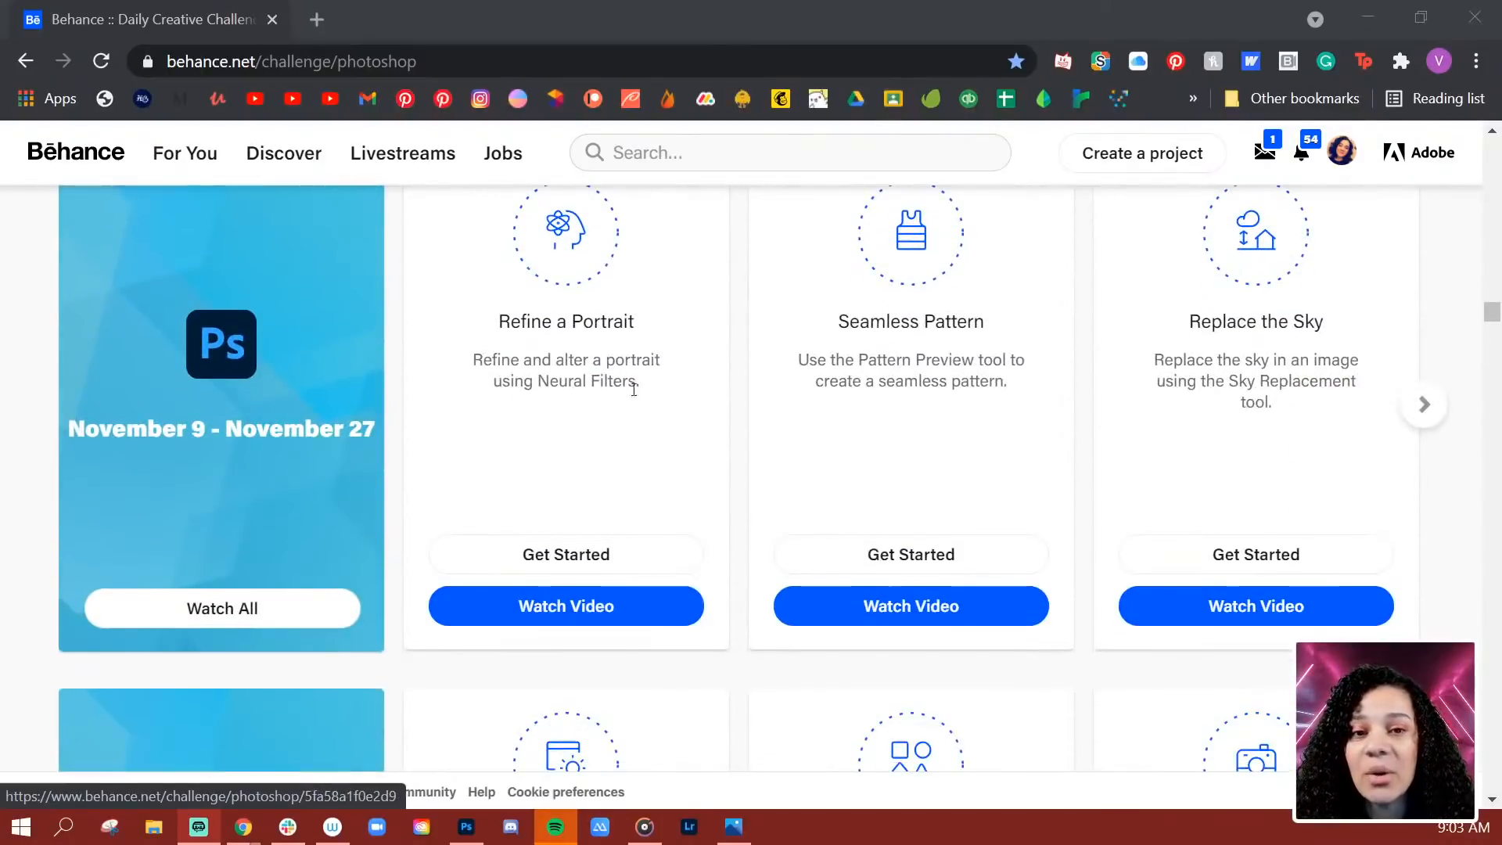
pyautogui.click(1422, 420)
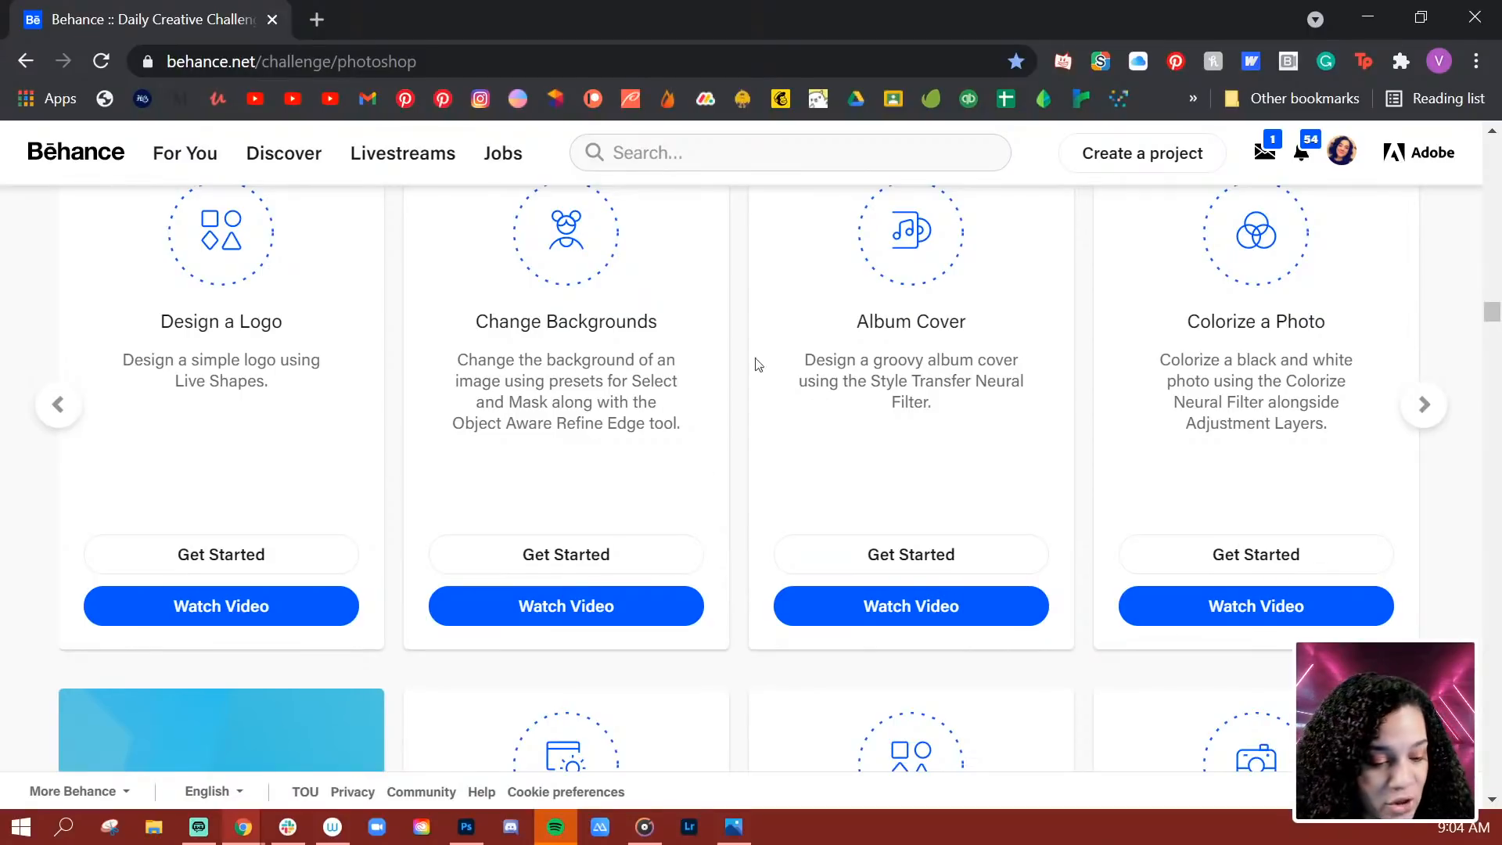
# Step: Go back to the current series and view the Shapes & Gradients challenge under Unlock The Challenges
pyautogui.scroll(20, 704, 438)
pyautogui.scroll(15, 712, 435)
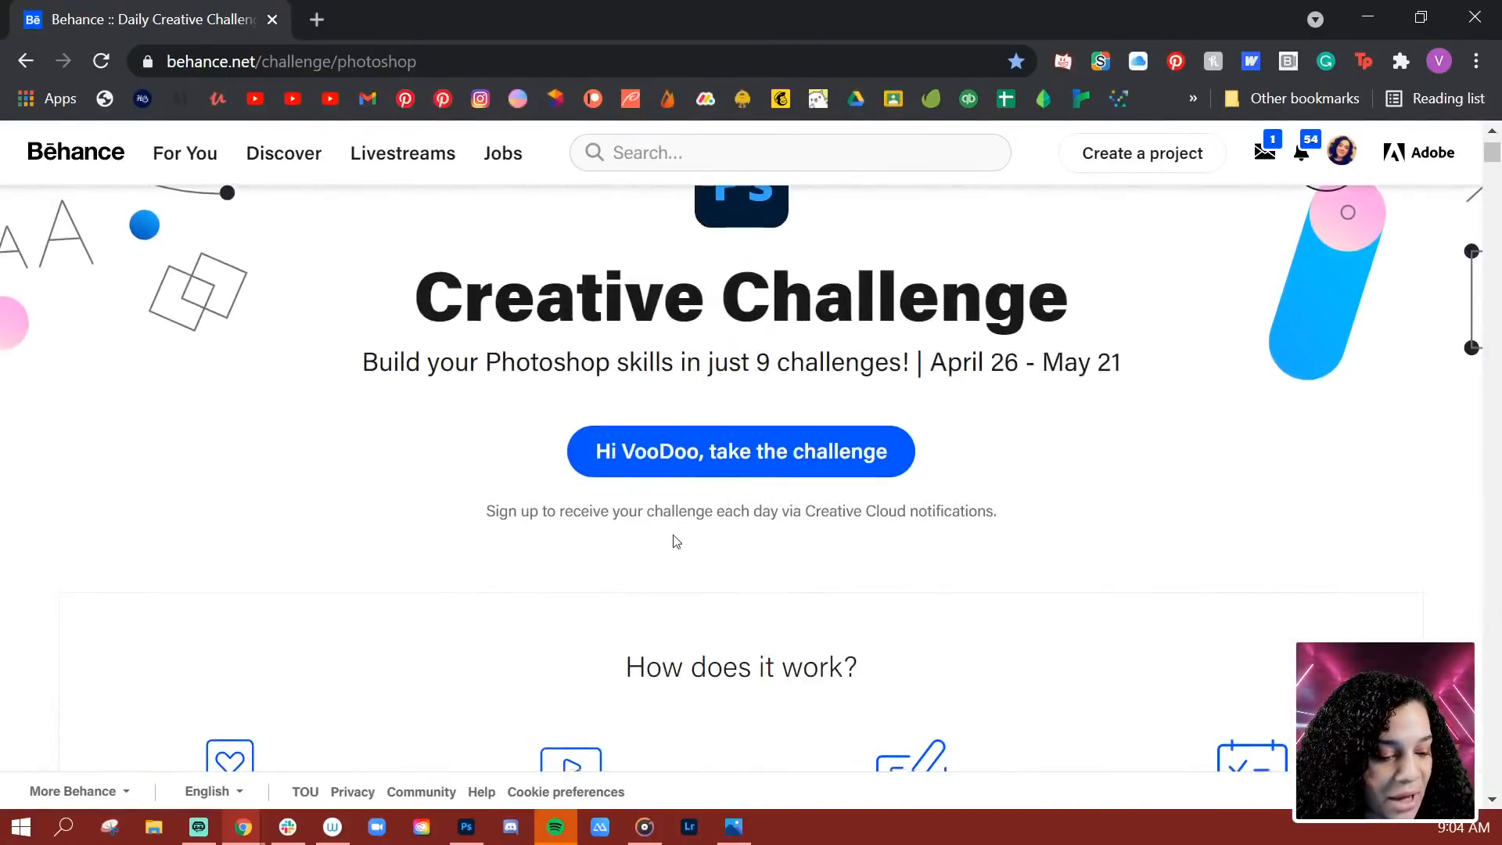
pyautogui.scroll(-10, 674, 523)
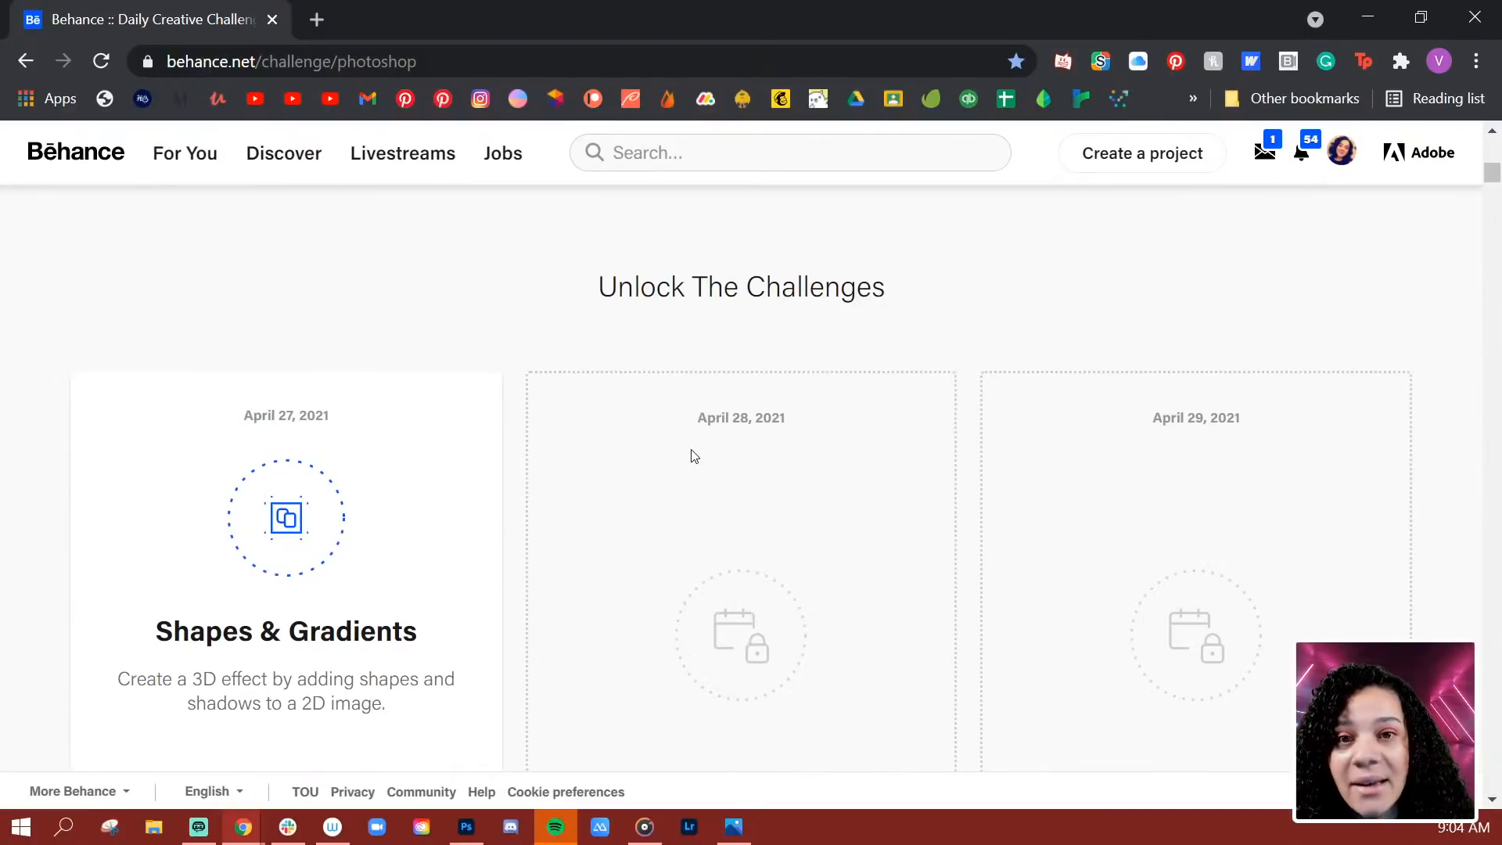
pyautogui.scroll(-2, 762, 508)
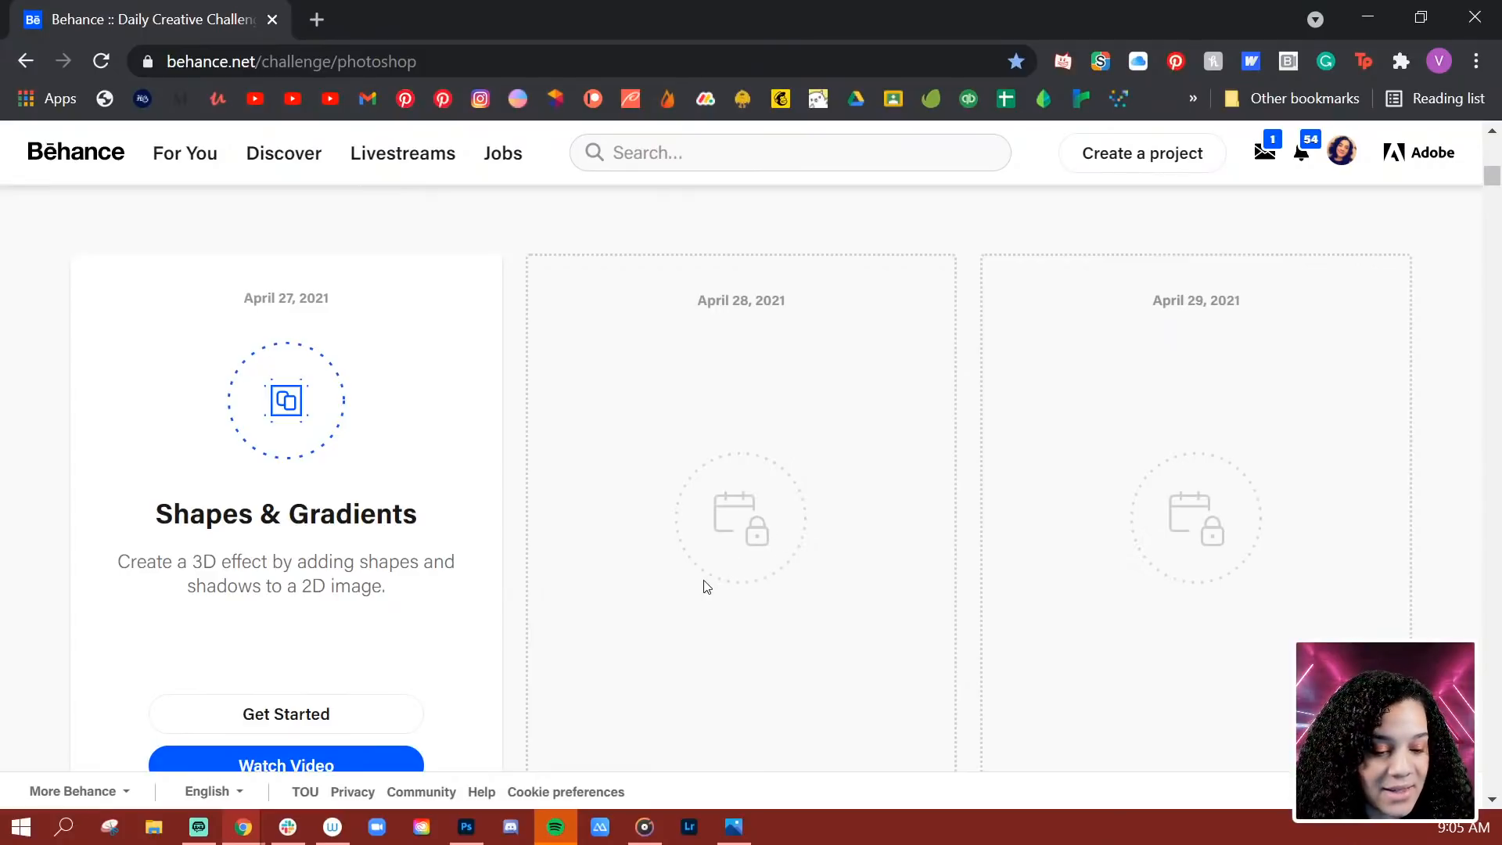
pyautogui.scroll(-1, 468, 523)
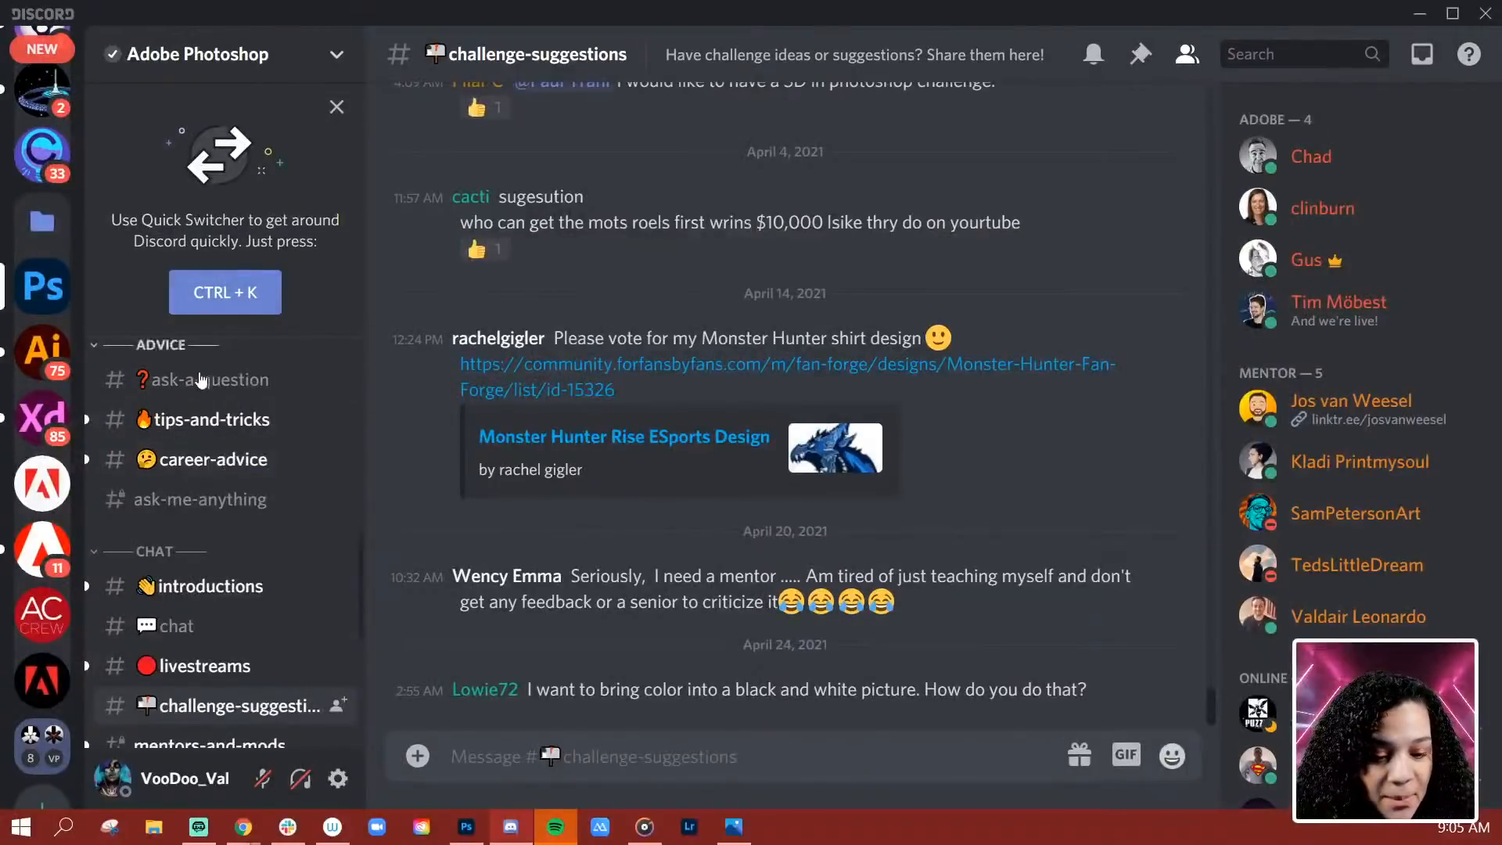
# Step: In the Adobe Photoshop Discord server, view the creative-challenge announcements and the challenge feedback channel
pyautogui.scroll(2, 239, 499)
pyautogui.scroll(5, 241, 498)
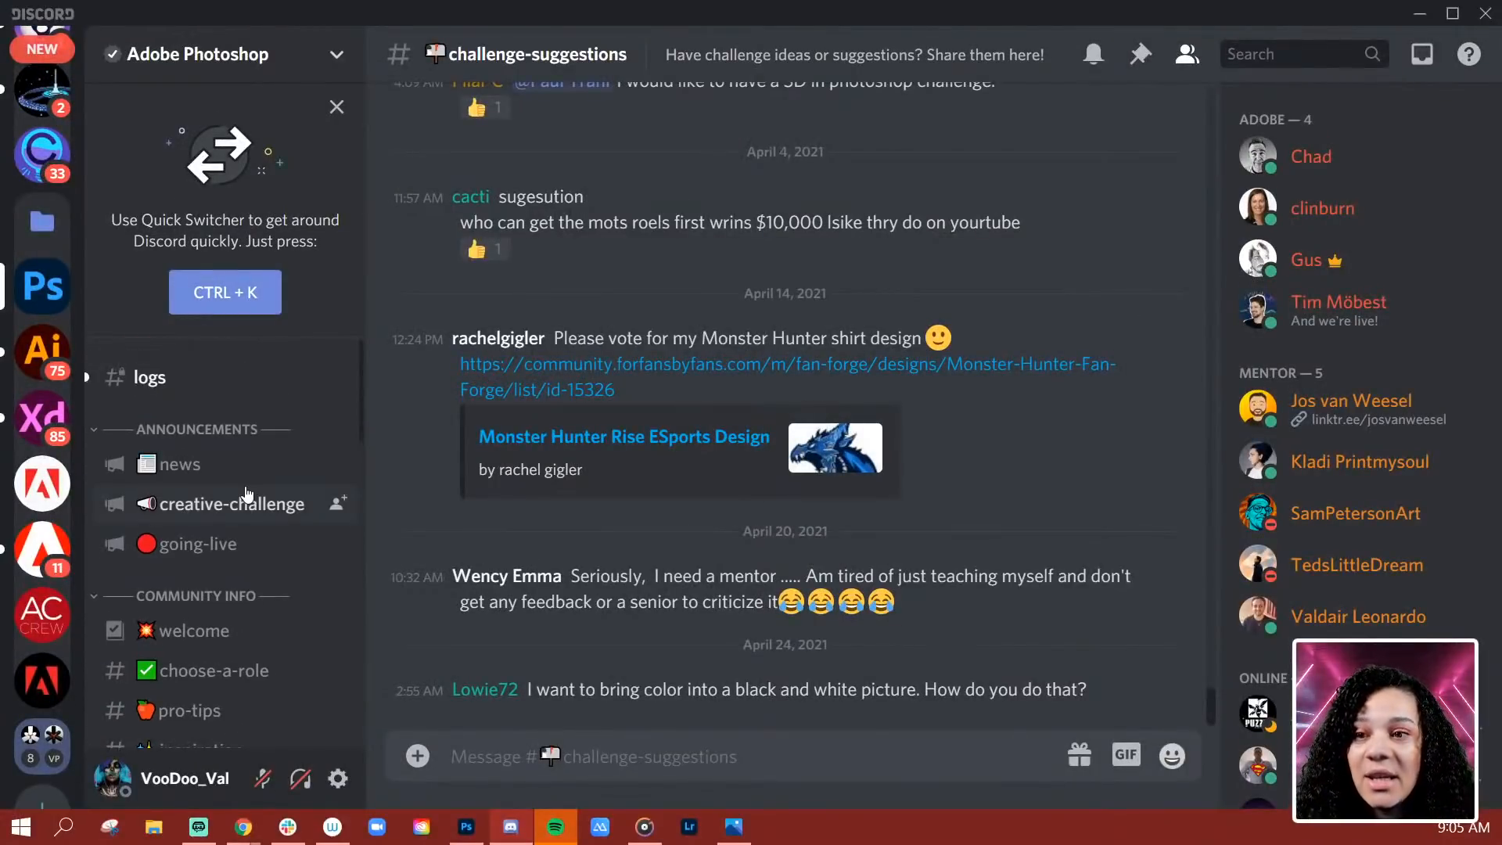
pyautogui.click(234, 505)
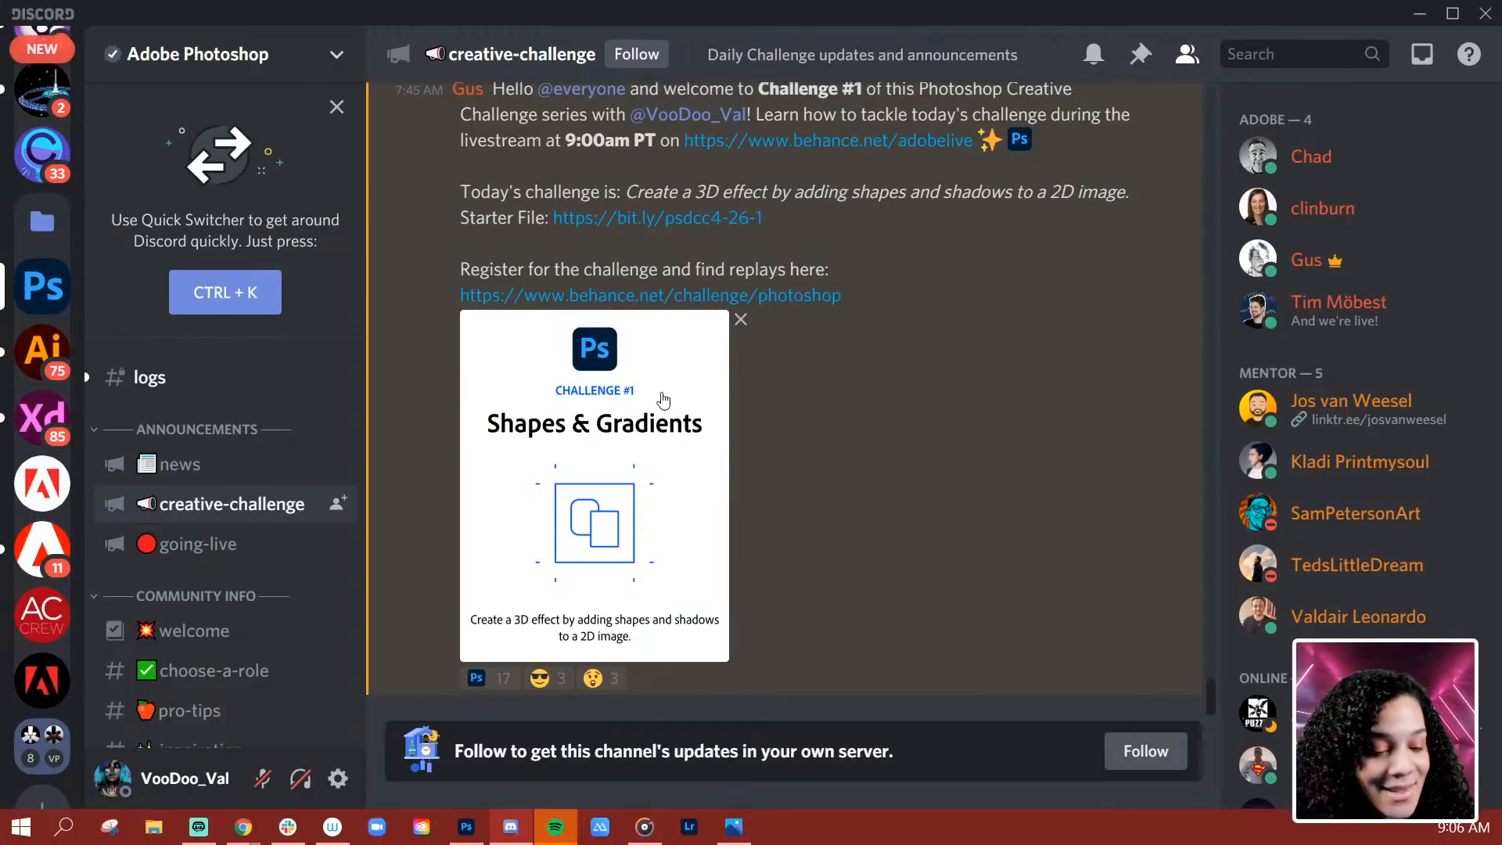
pyautogui.scroll(-5, 293, 637)
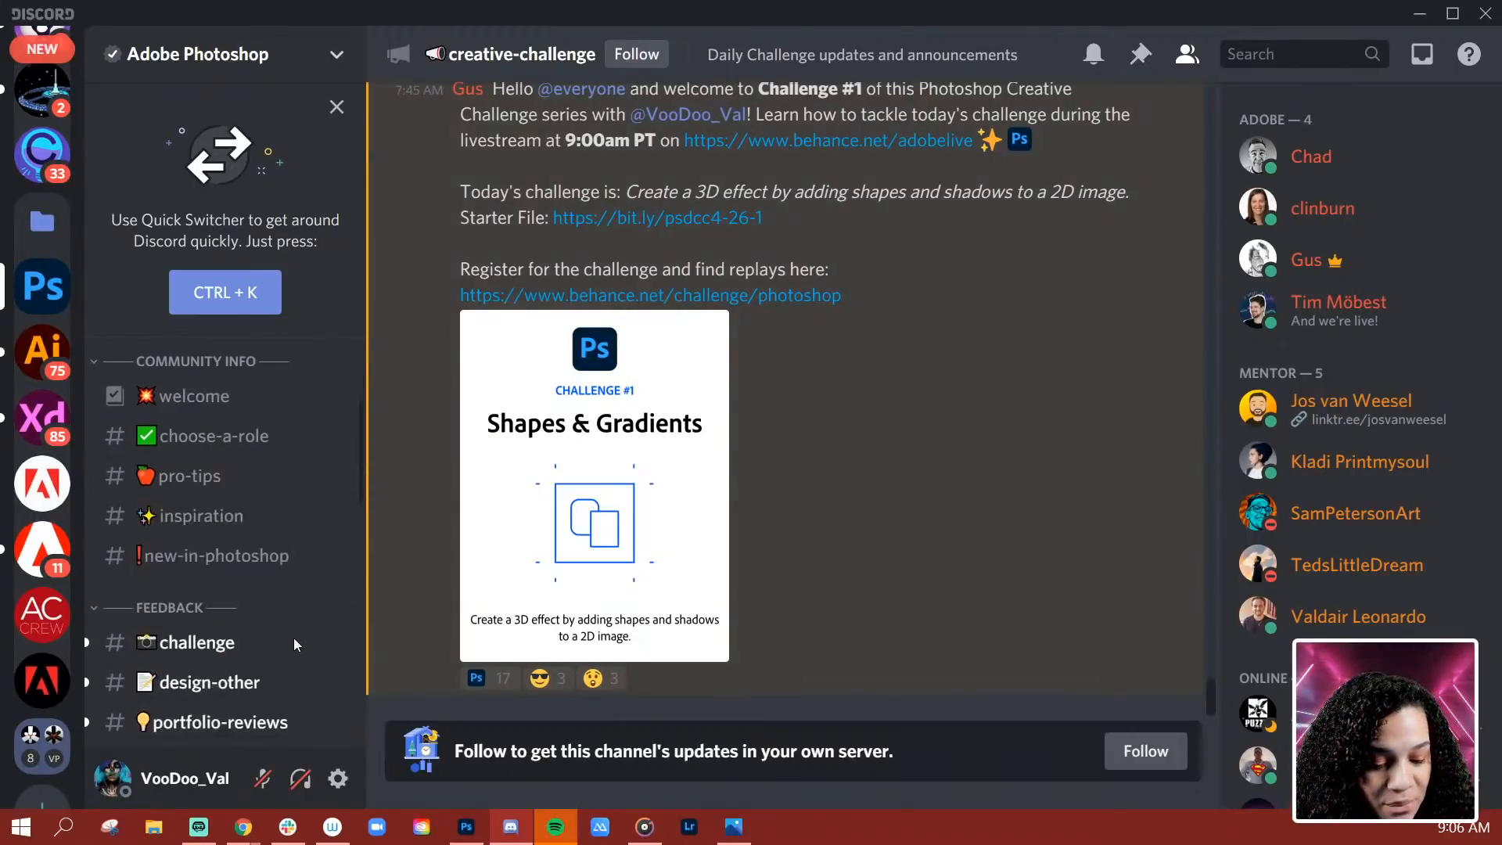
pyautogui.click(235, 525)
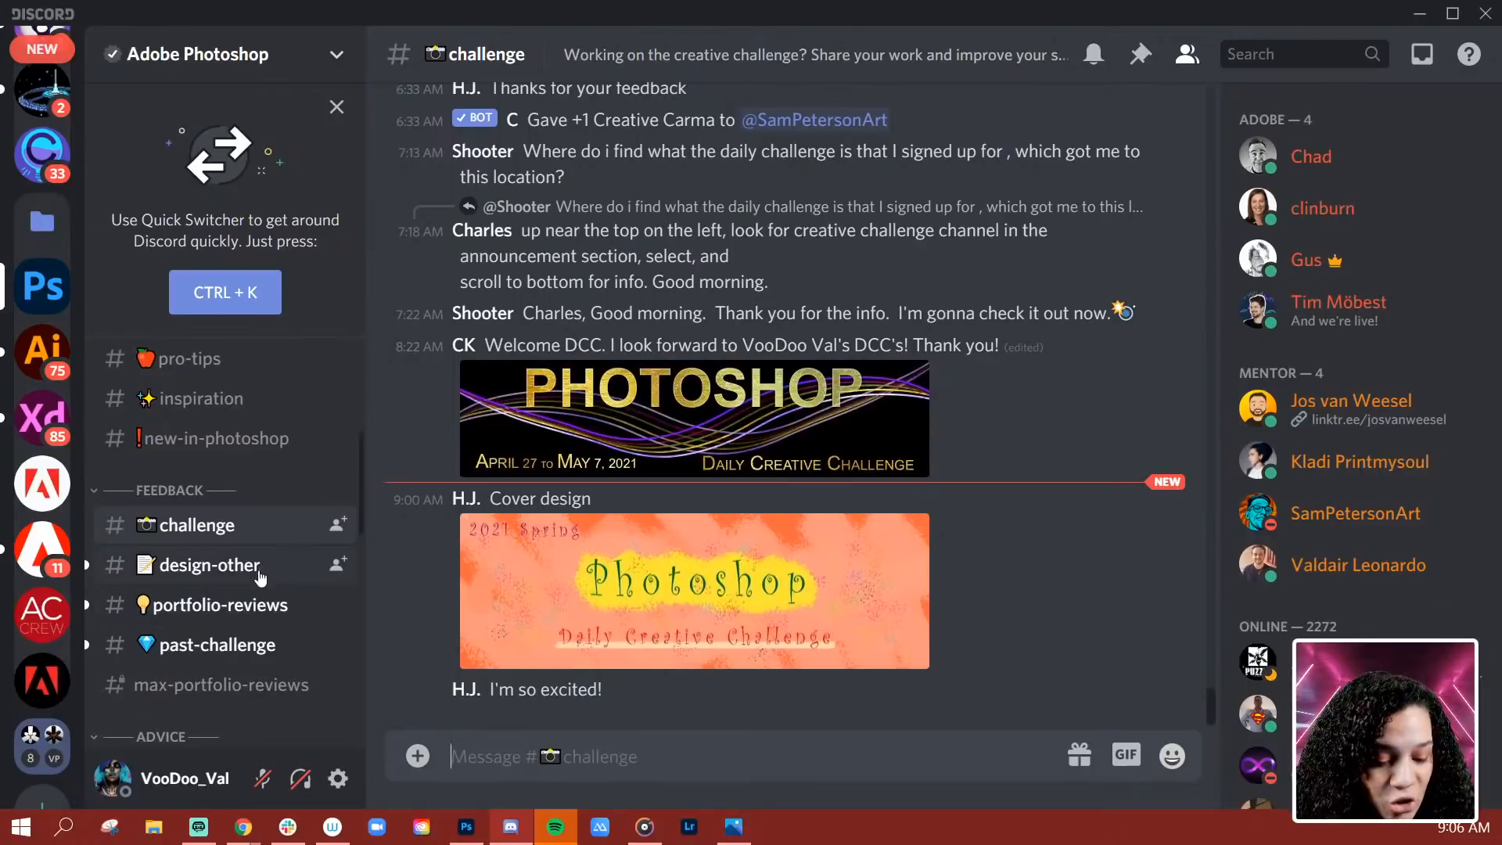
# Step: Look through the server's channel list and view the ask-a-question and challenge-suggestions channels
pyautogui.scroll(-4, 255, 577)
pyautogui.scroll(-3, 255, 579)
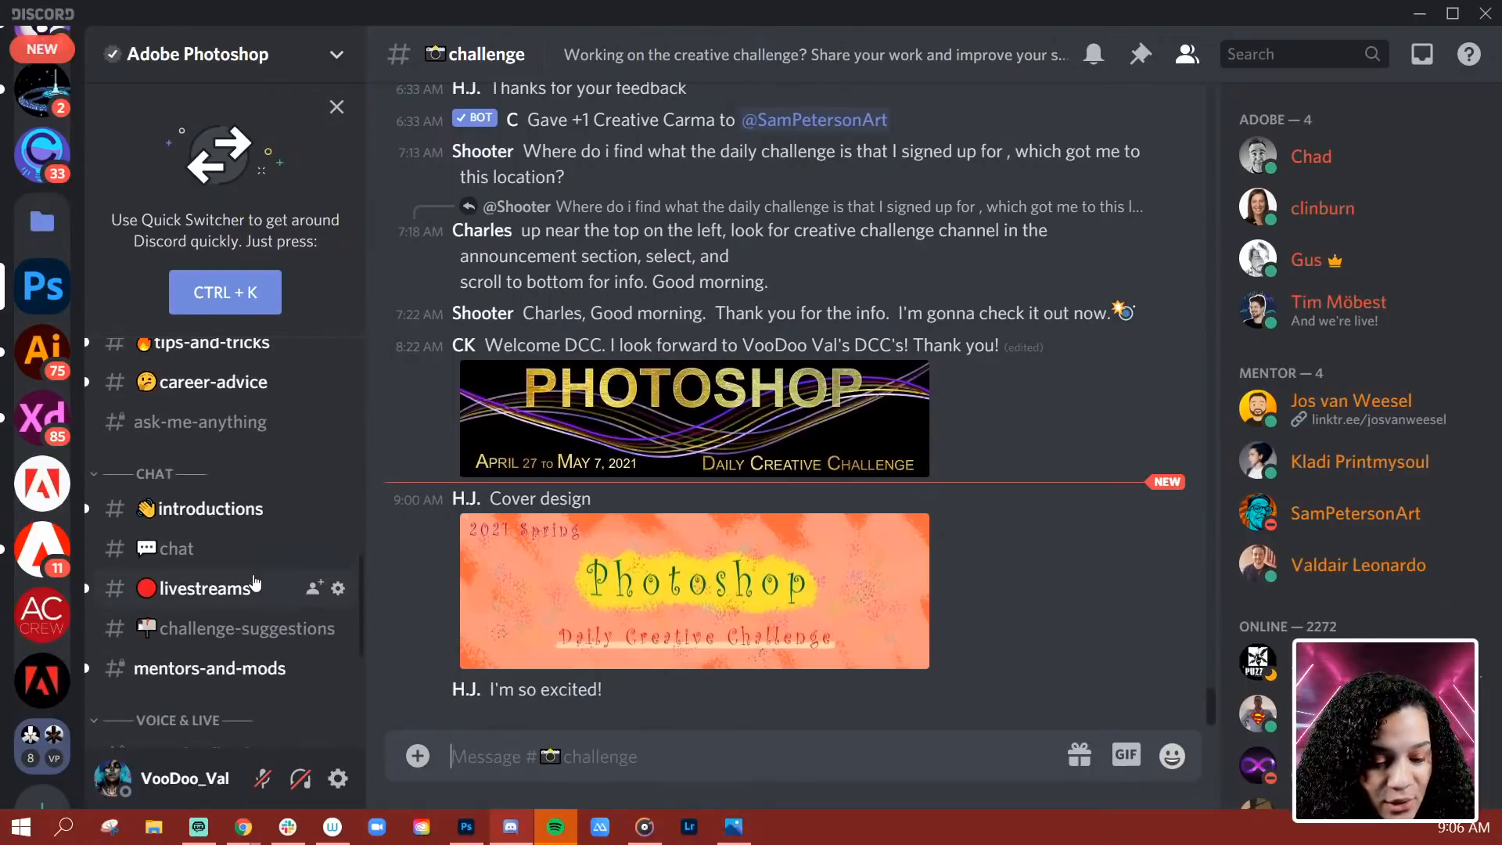
pyautogui.scroll(-5, 253, 583)
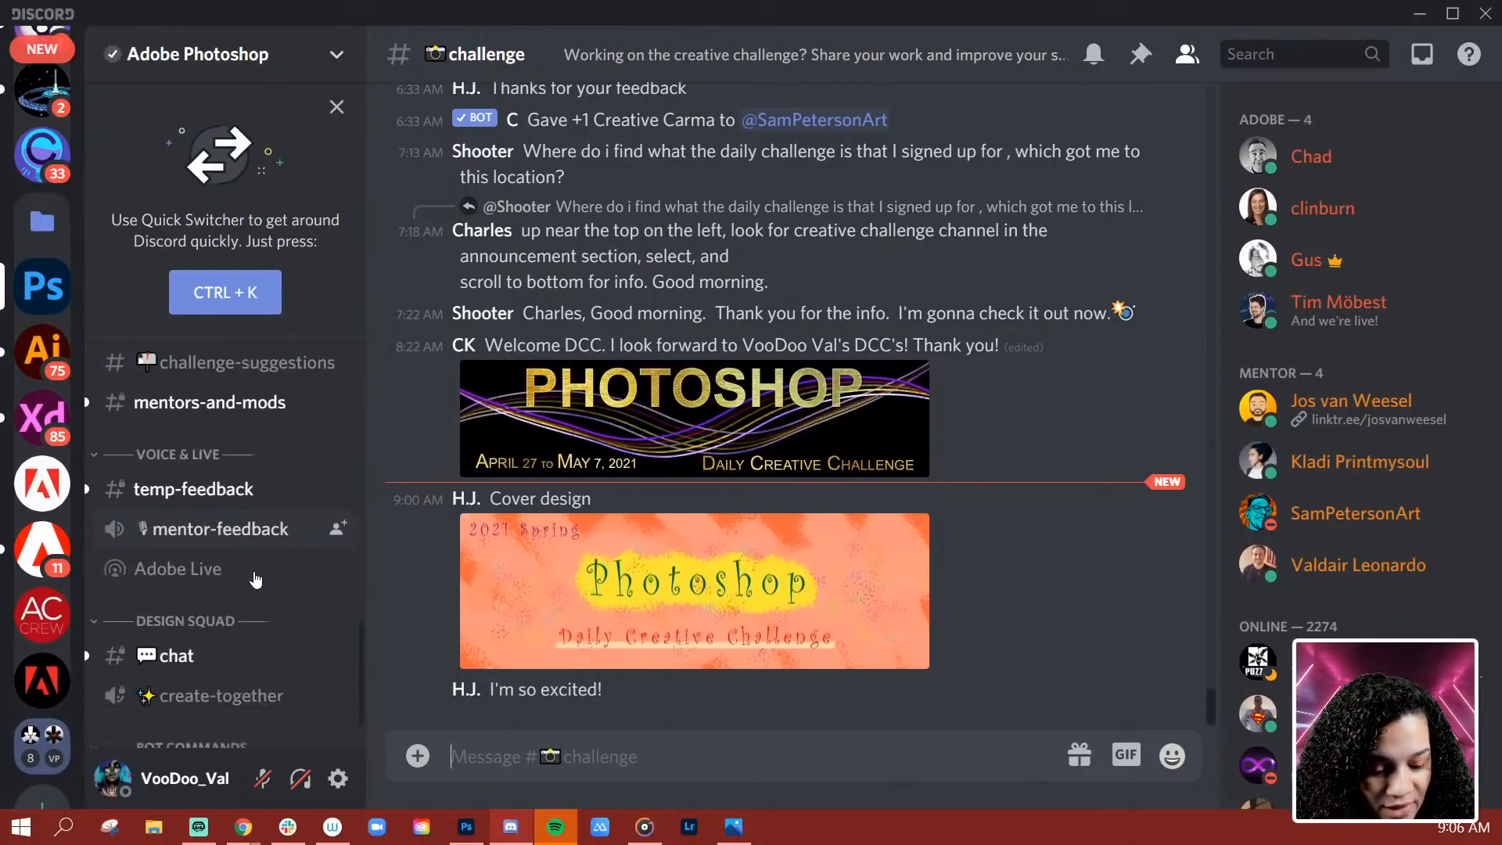
pyautogui.scroll(6, 256, 576)
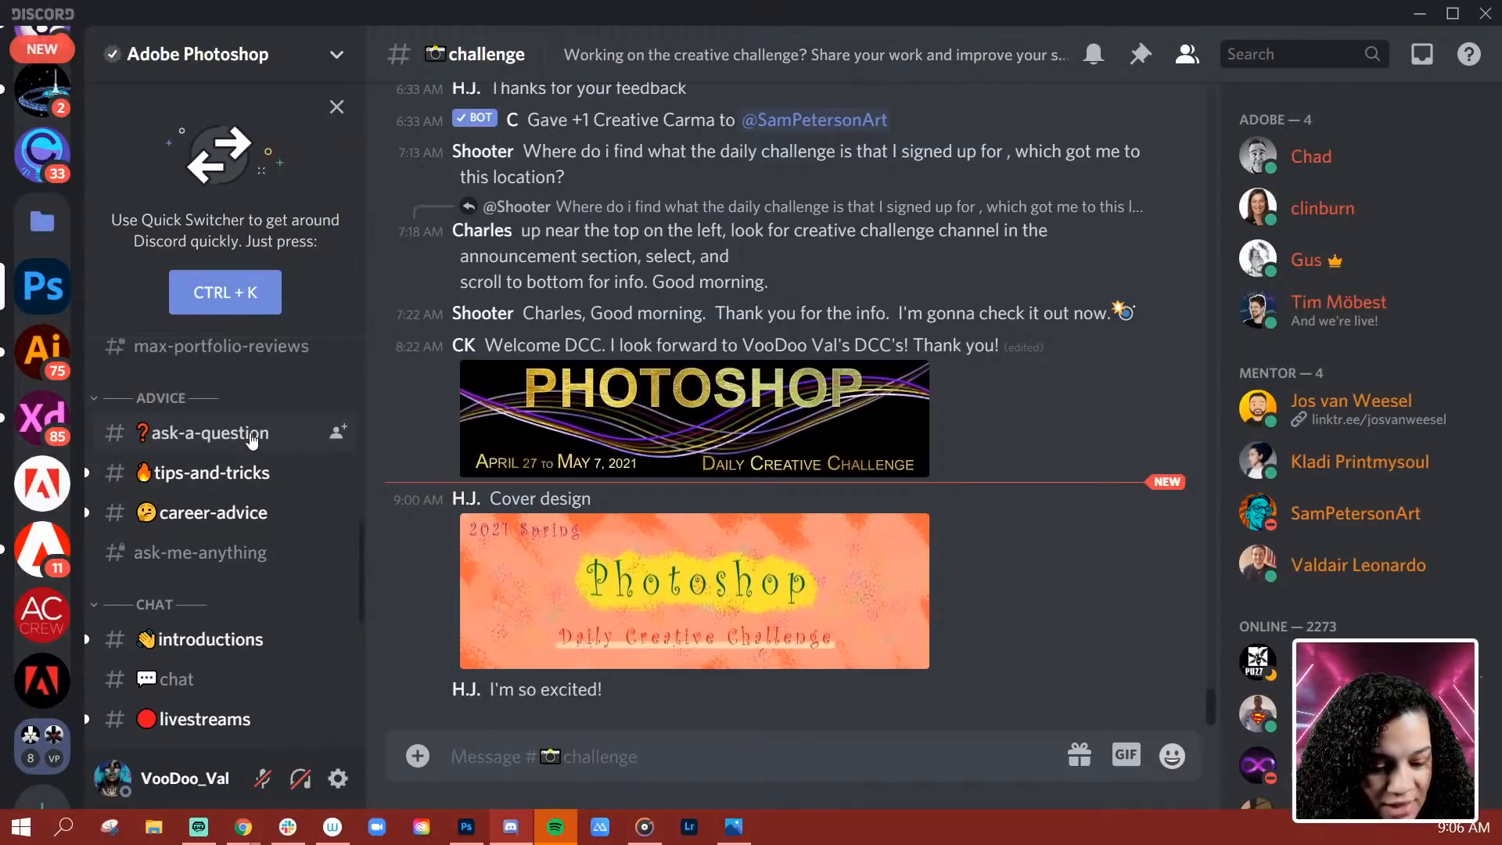
pyautogui.scroll(5, 250, 440)
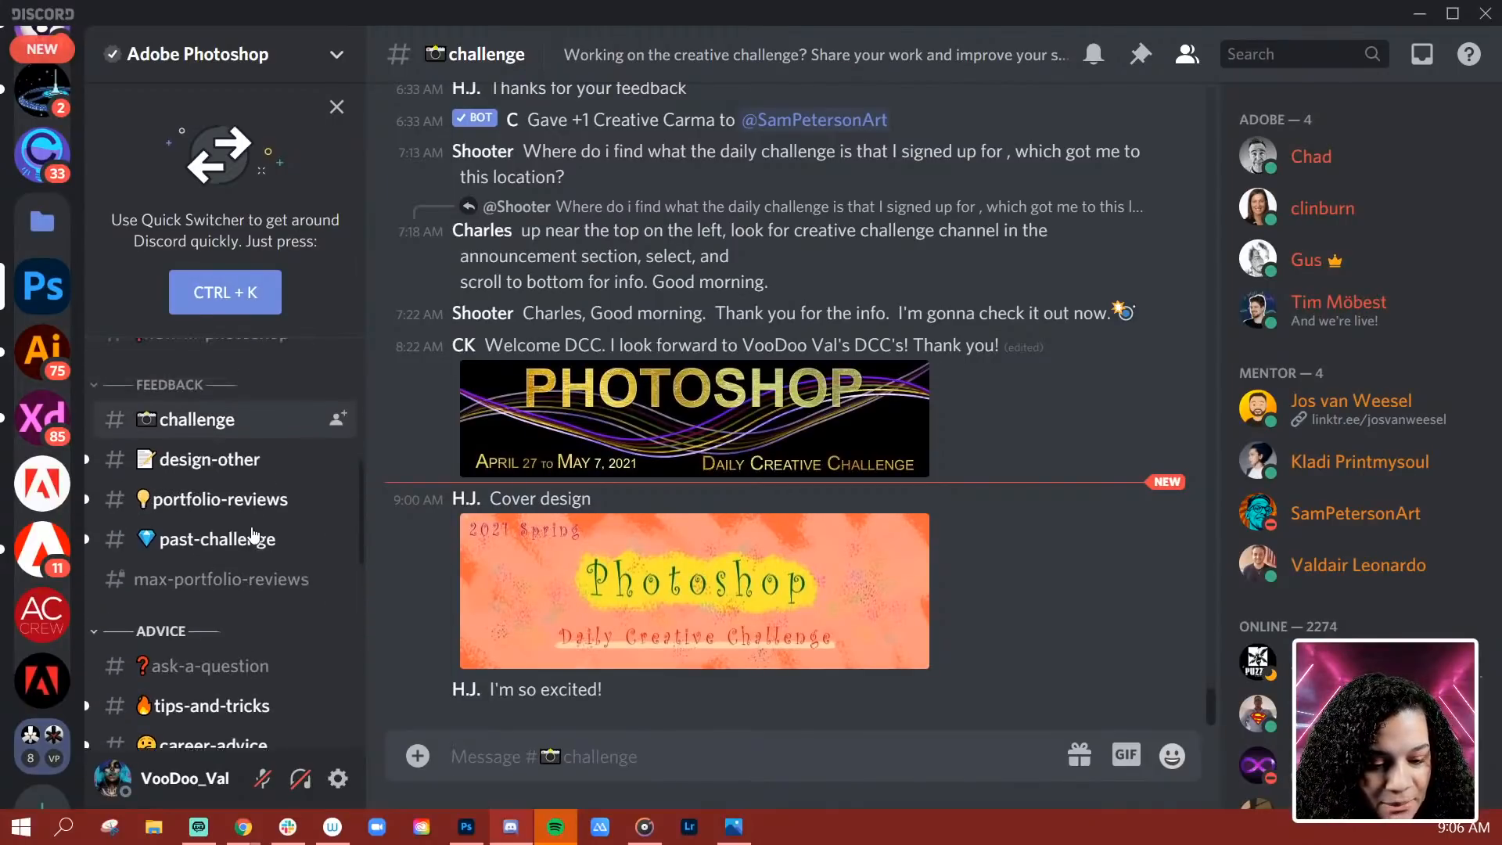
pyautogui.scroll(-3, 251, 537)
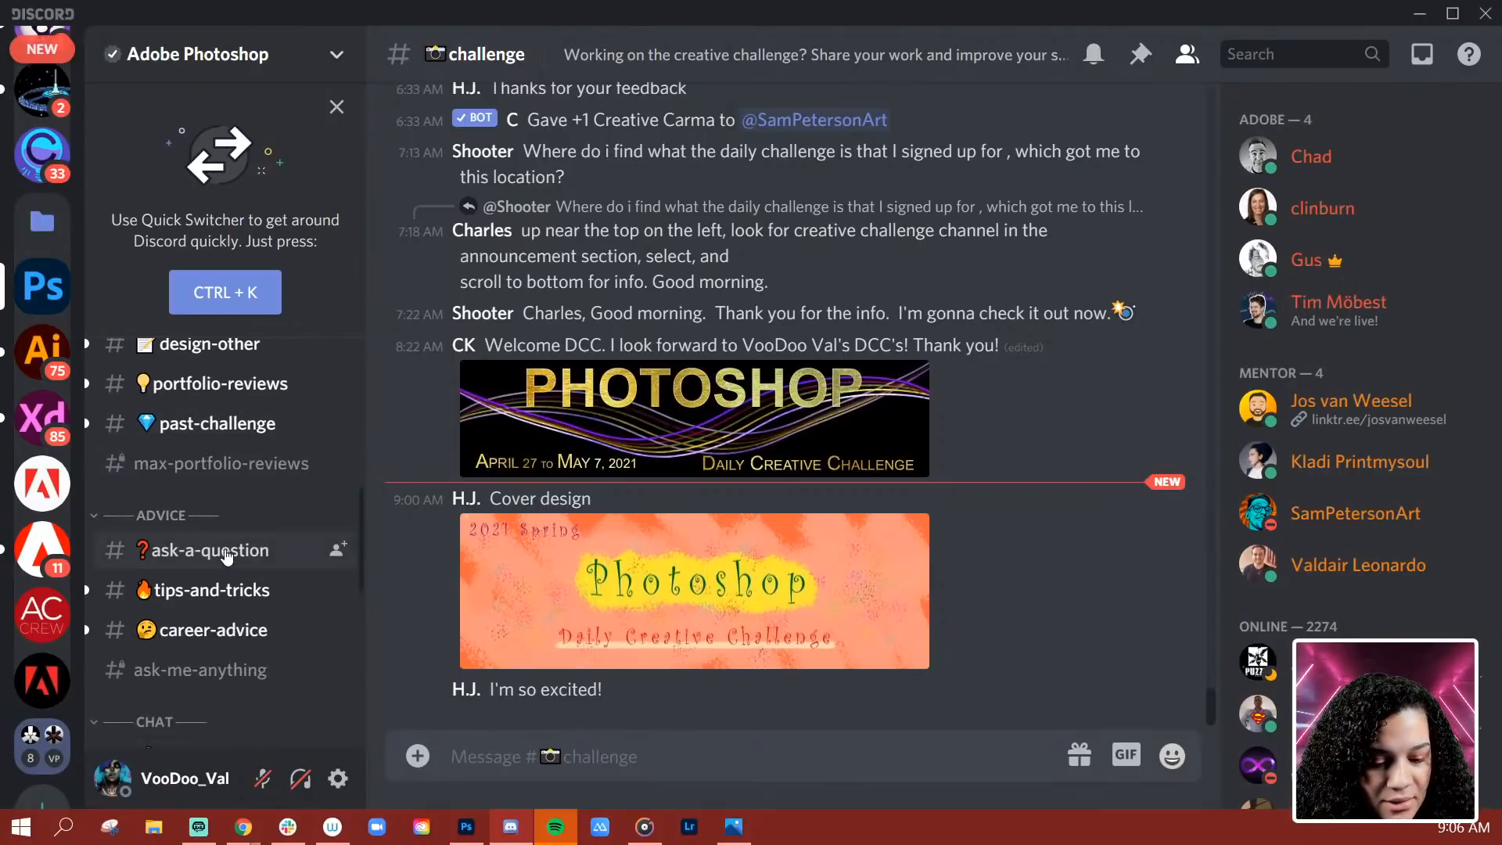
pyautogui.click(225, 550)
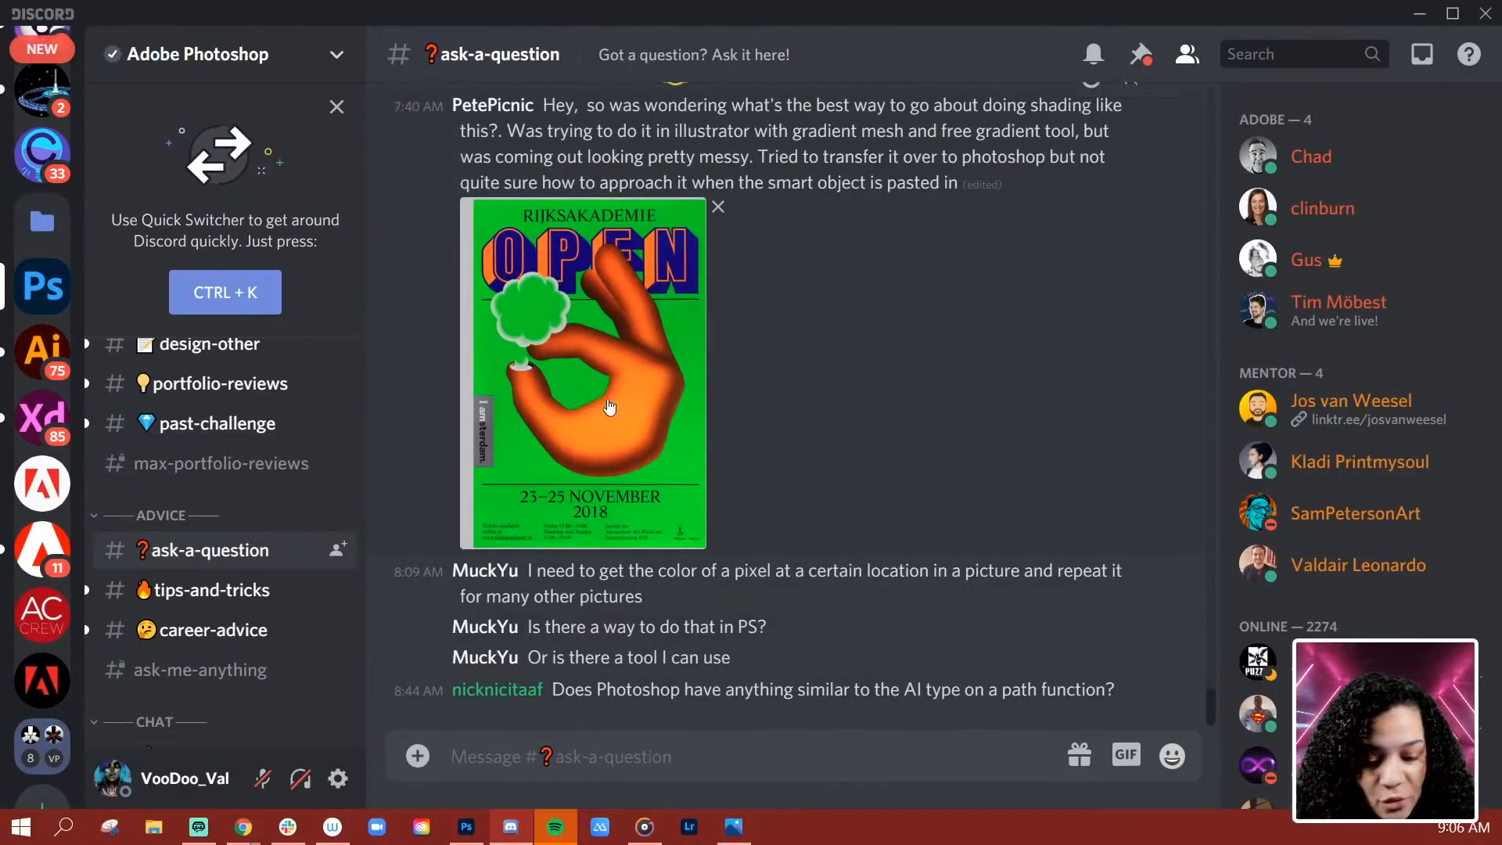
pyautogui.scroll(-10, 283, 387)
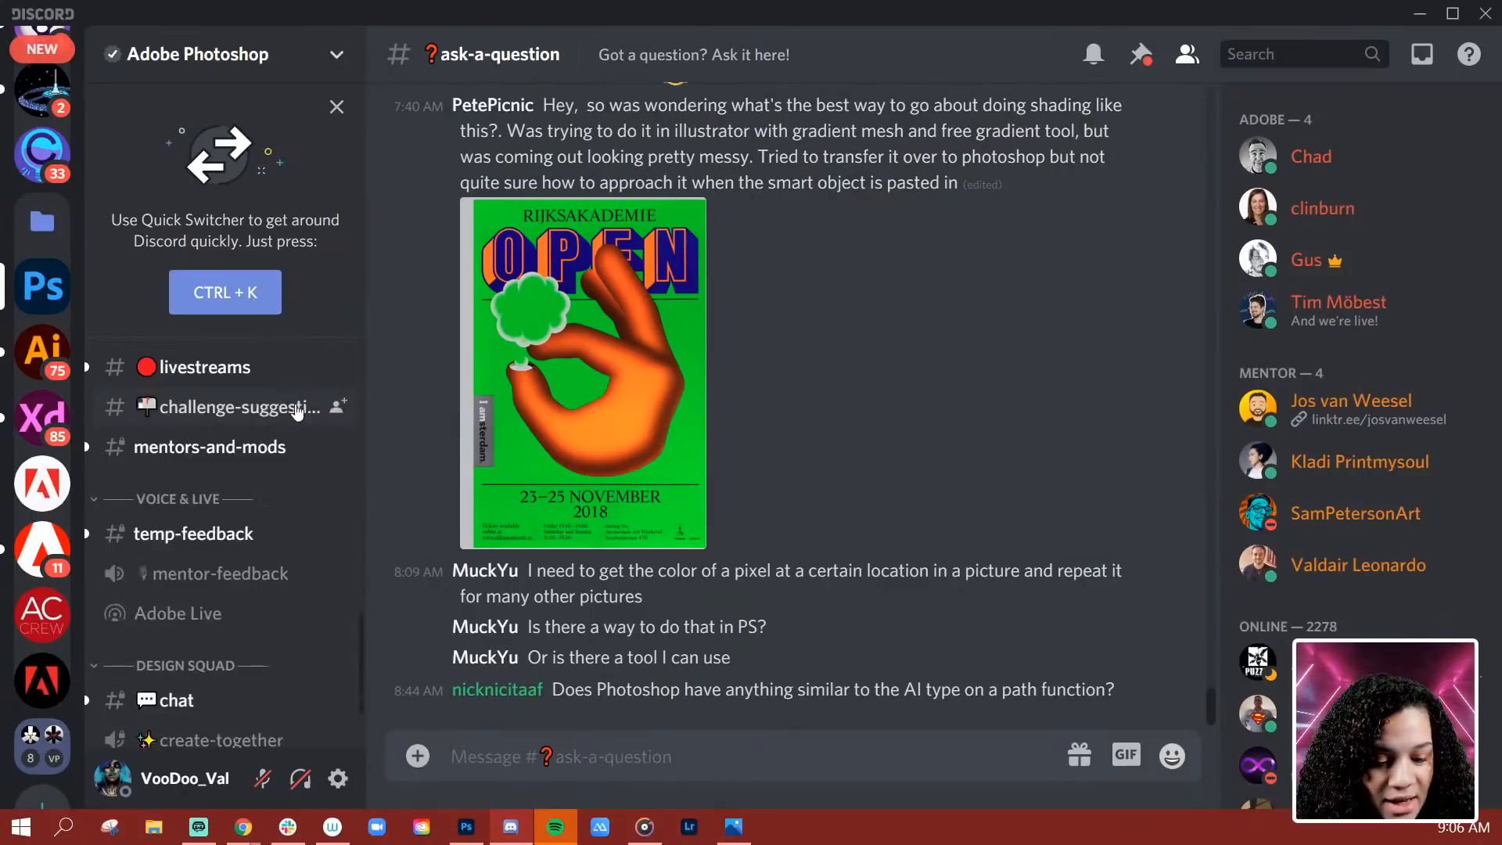
pyautogui.click(275, 411)
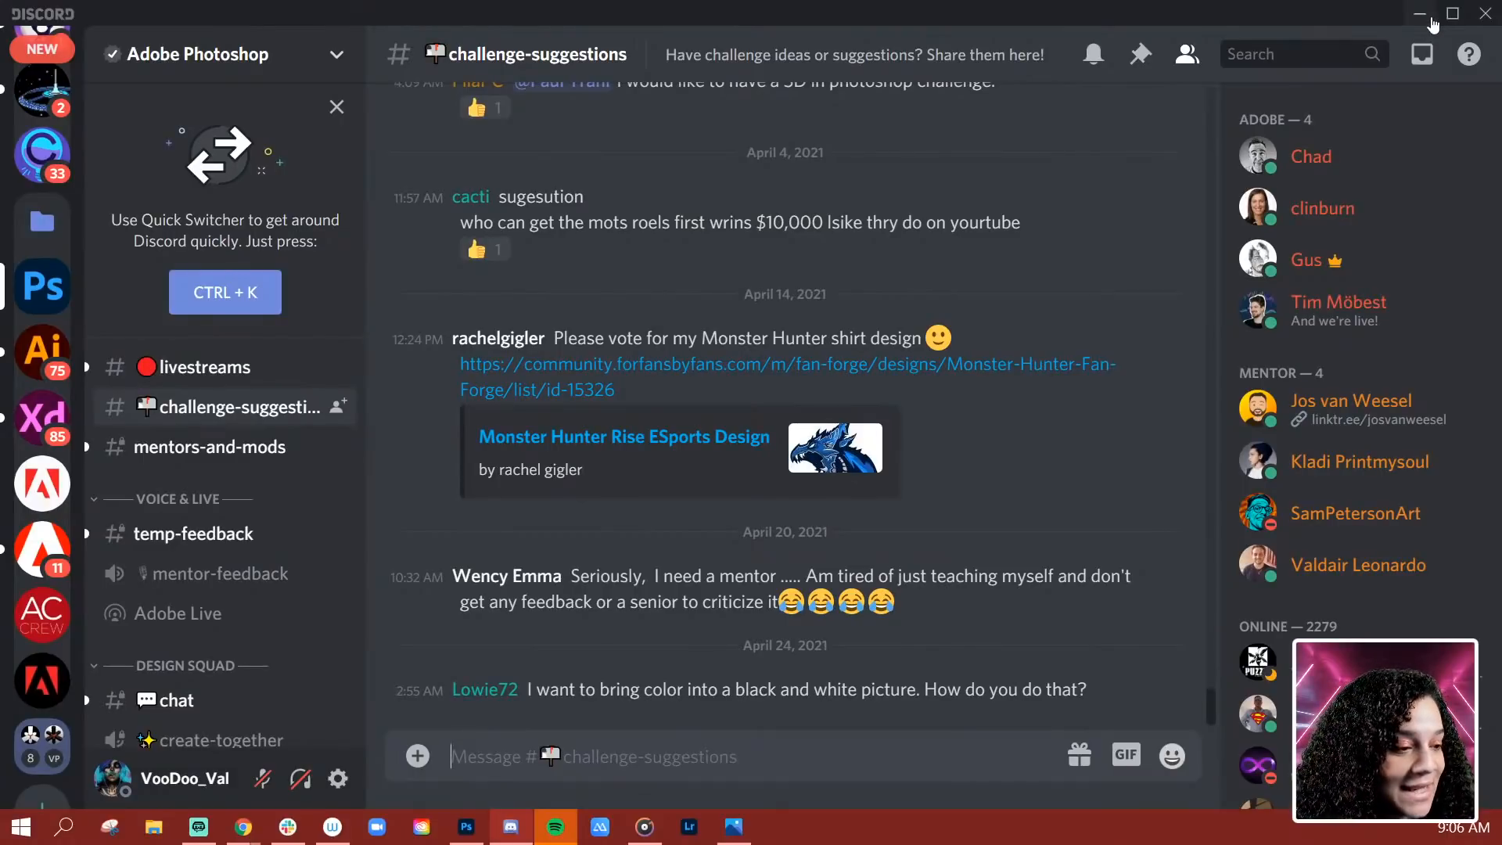
# Step: Switch to Photoshop and save the starter file as the cloud document STARTERFILE_1_STEAM.psdc
pyautogui.click(466, 826)
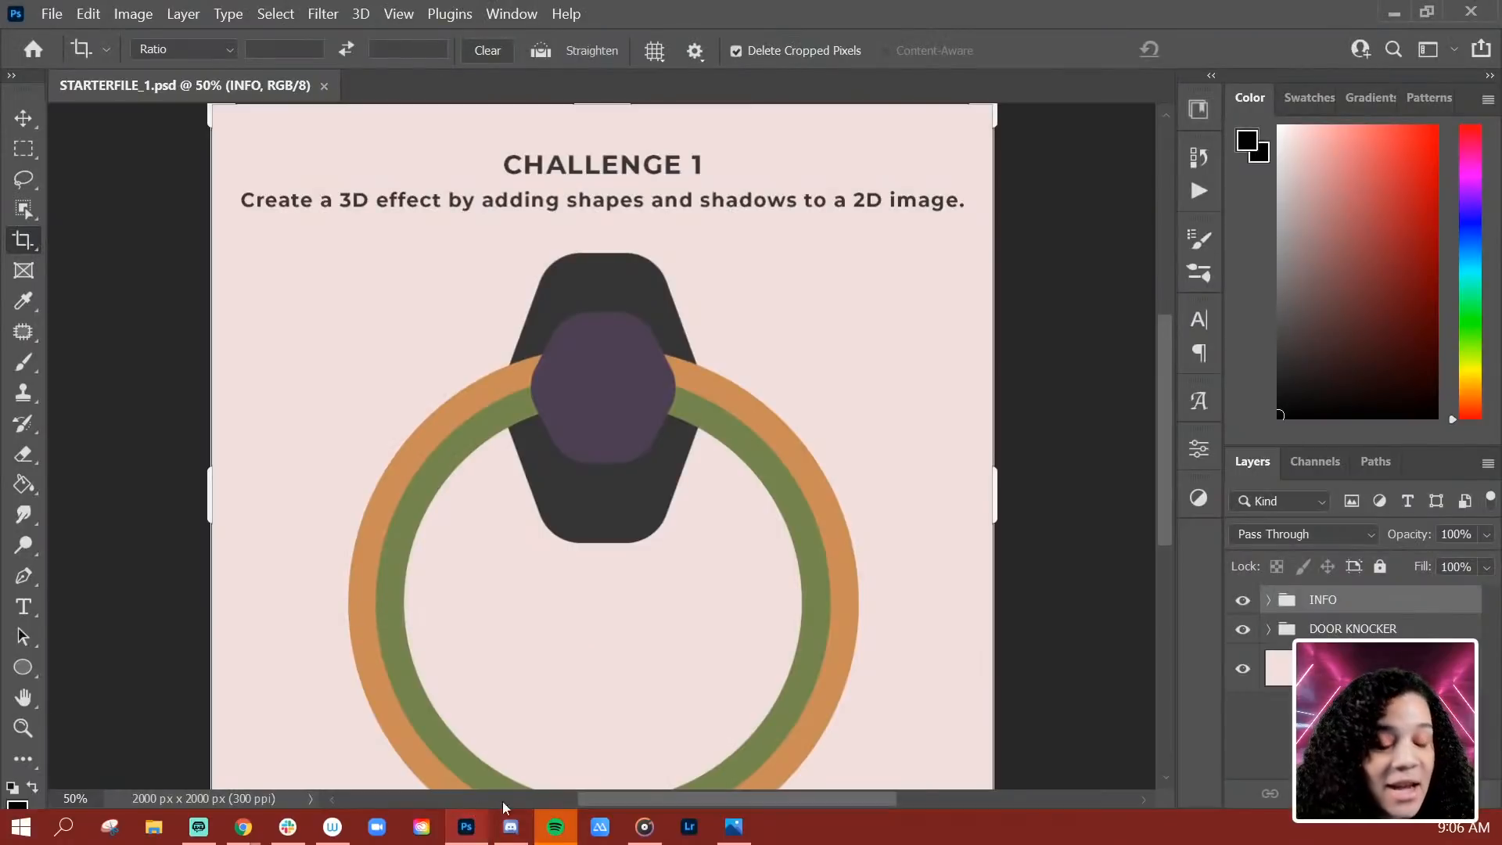
pyautogui.hotkey('ctrl', '-')
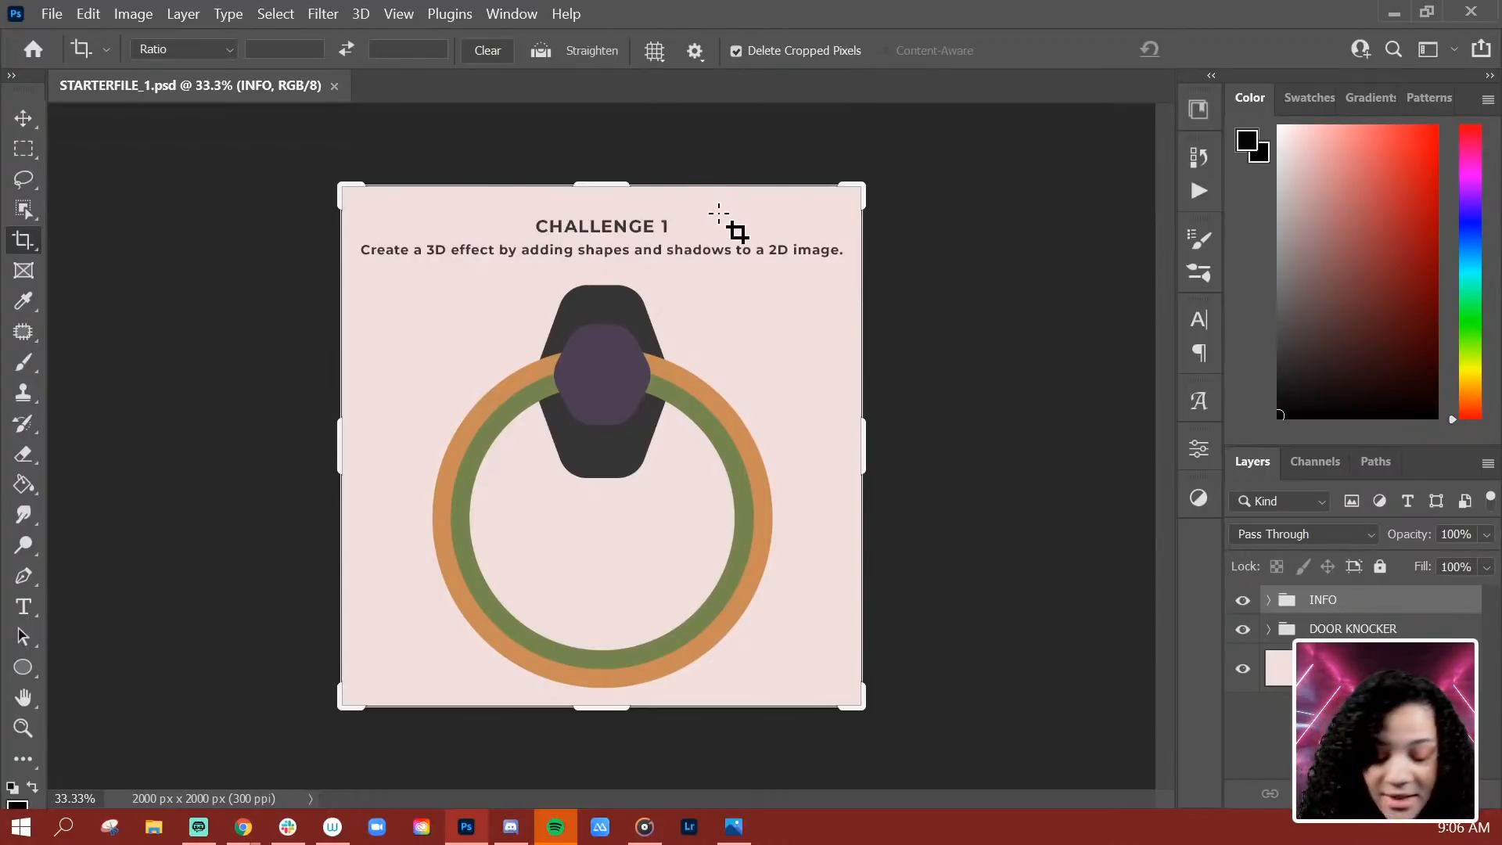
pyautogui.press('ctrl')
pyautogui.hotkey('ctrl', 'n')
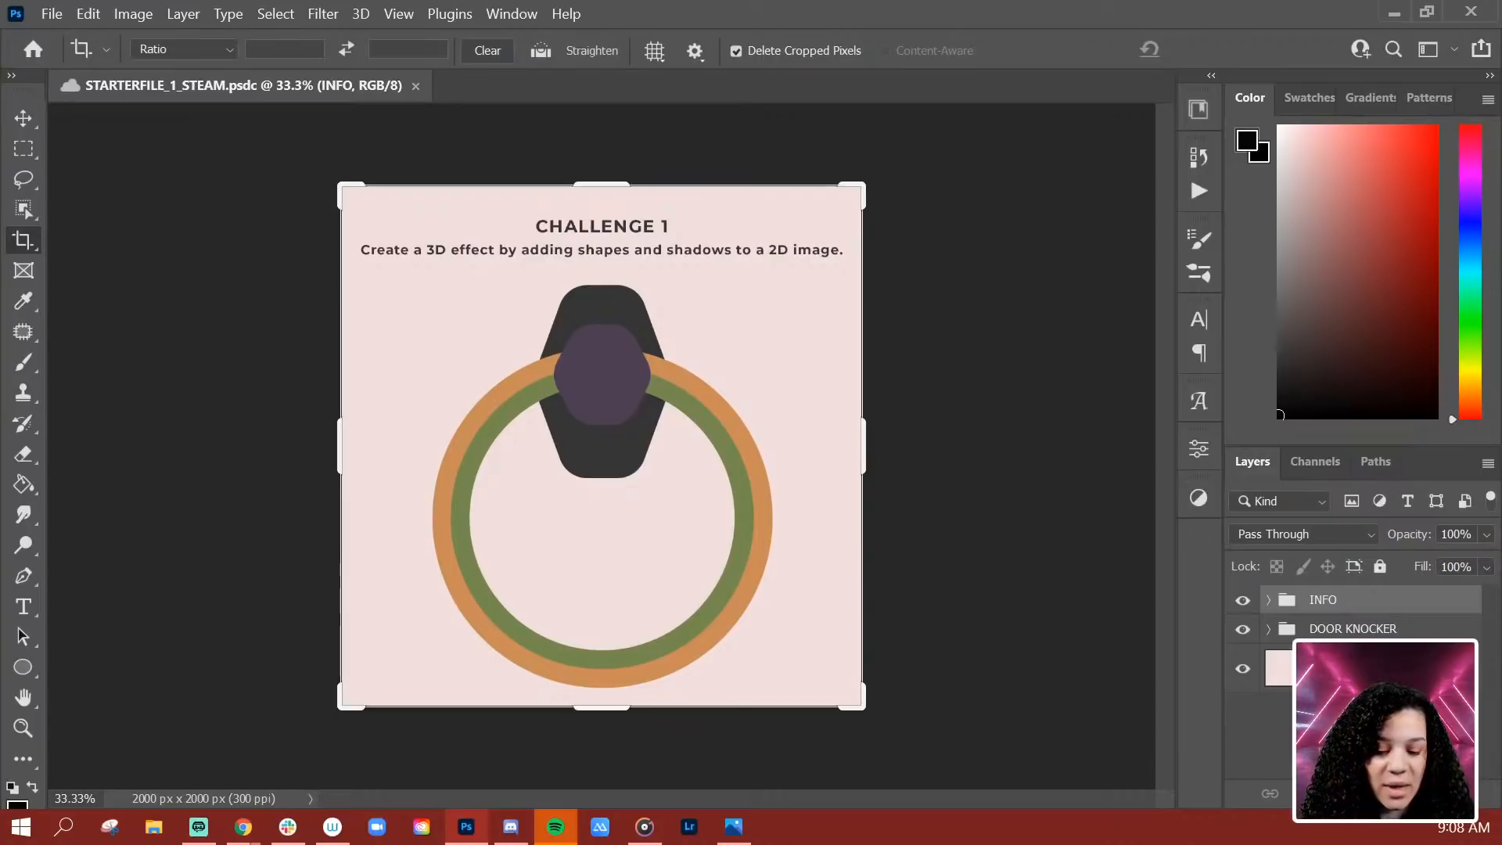
# Step: Delete the INFO group and move the DOOR KNOCKER group up towards the vertical centre of the canvas
pyautogui.press('Delete')
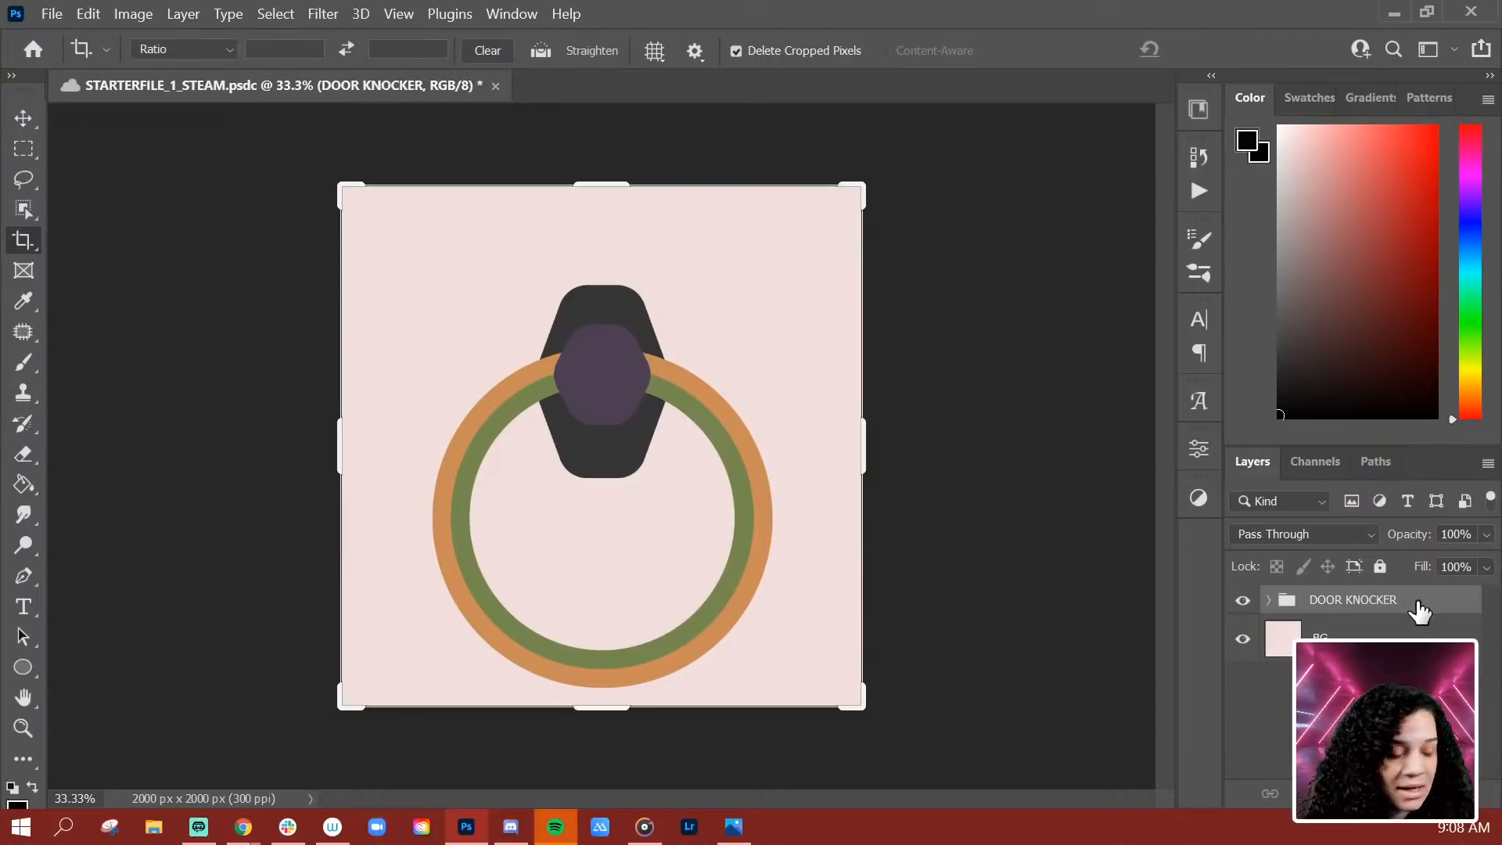
pyautogui.hotkey('ctrl', 't')
pyautogui.moveTo(692, 563); pyautogui.dragTo(689, 520)
pyautogui.press('Return')
pyautogui.press('c')
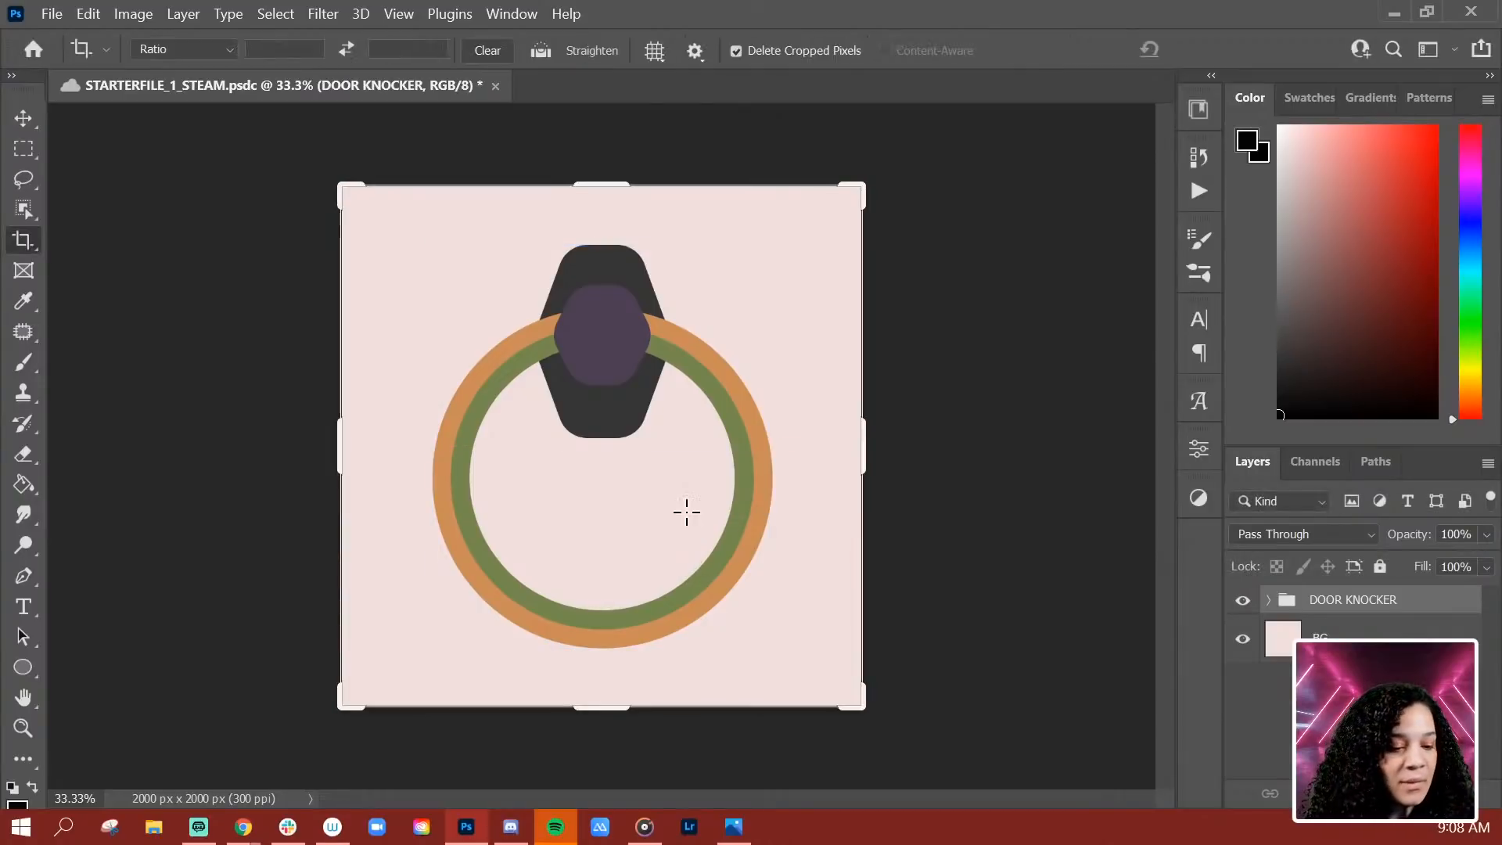
# Step: Expand the DOOR KNOCKER group to review its shape layers, select Ellipse 1 copy 2, and hide the whole group
pyautogui.click(1268, 599)
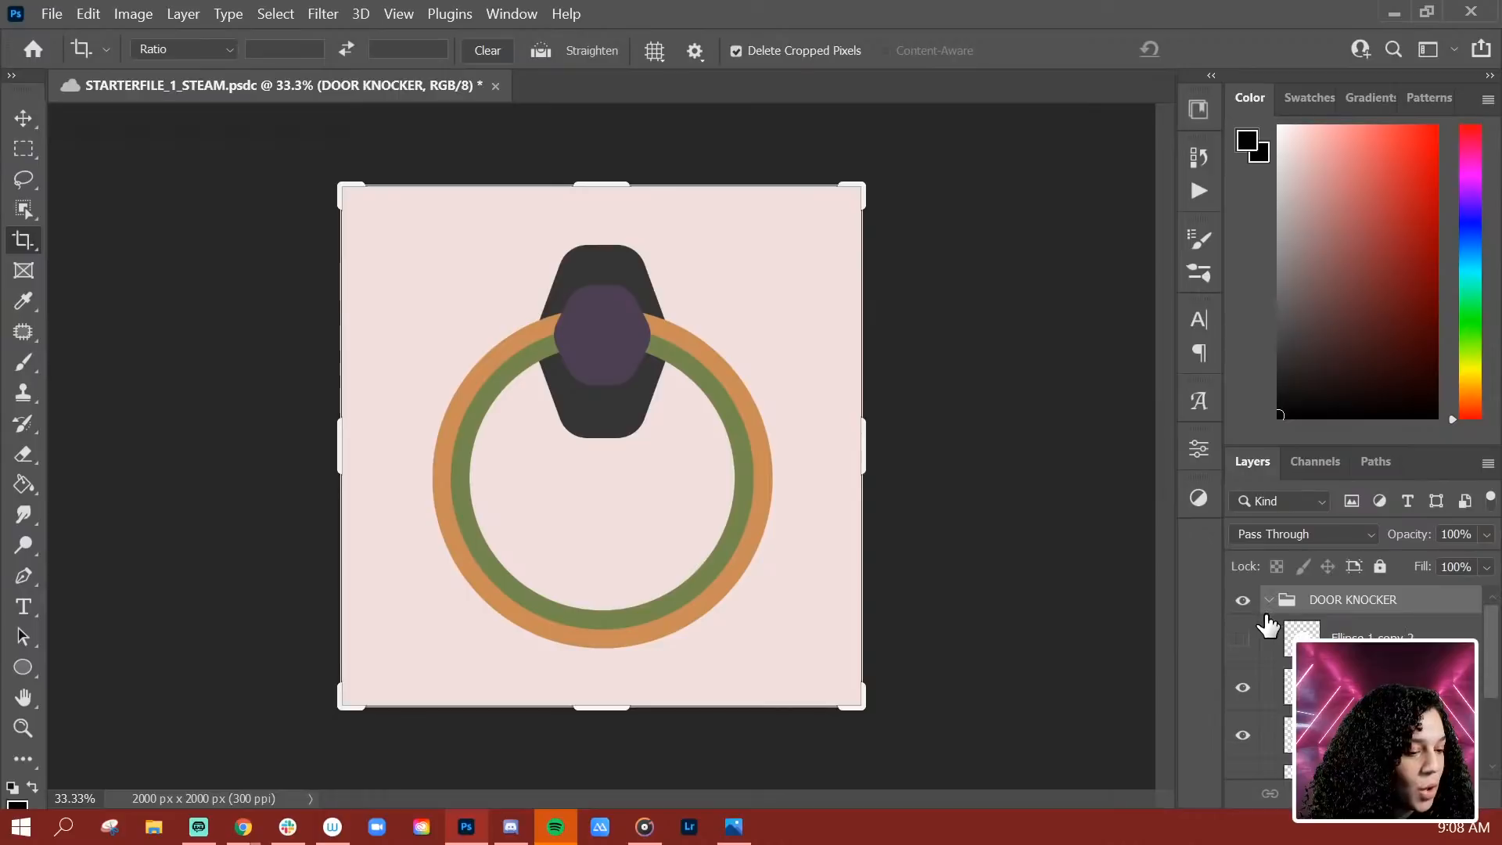
pyautogui.click(1472, 626)
pyautogui.moveTo(1491, 647); pyautogui.dragTo(1478, 687)
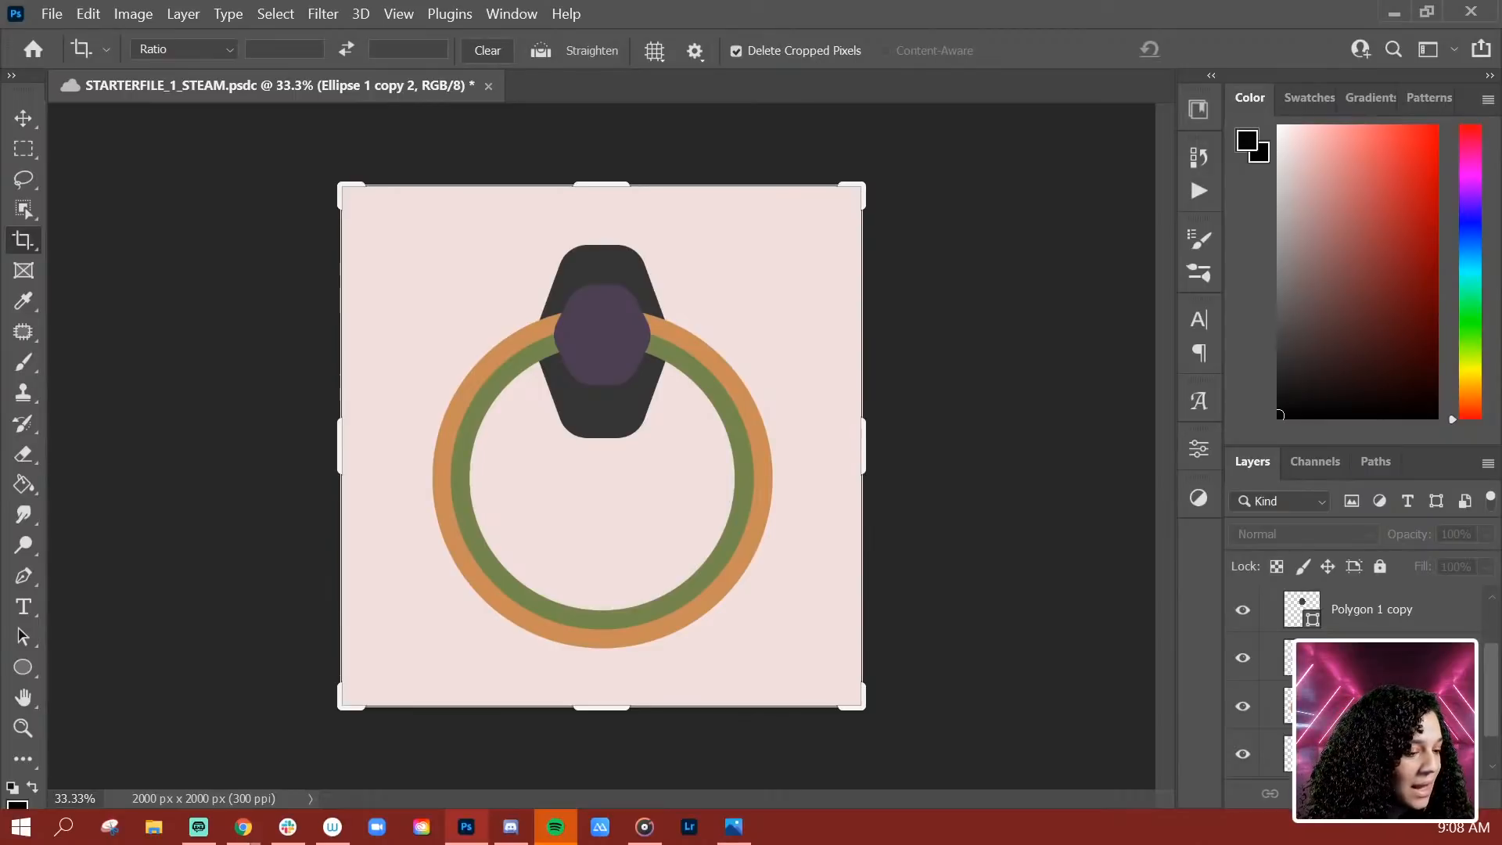
pyautogui.moveTo(1485, 674); pyautogui.dragTo(1481, 663)
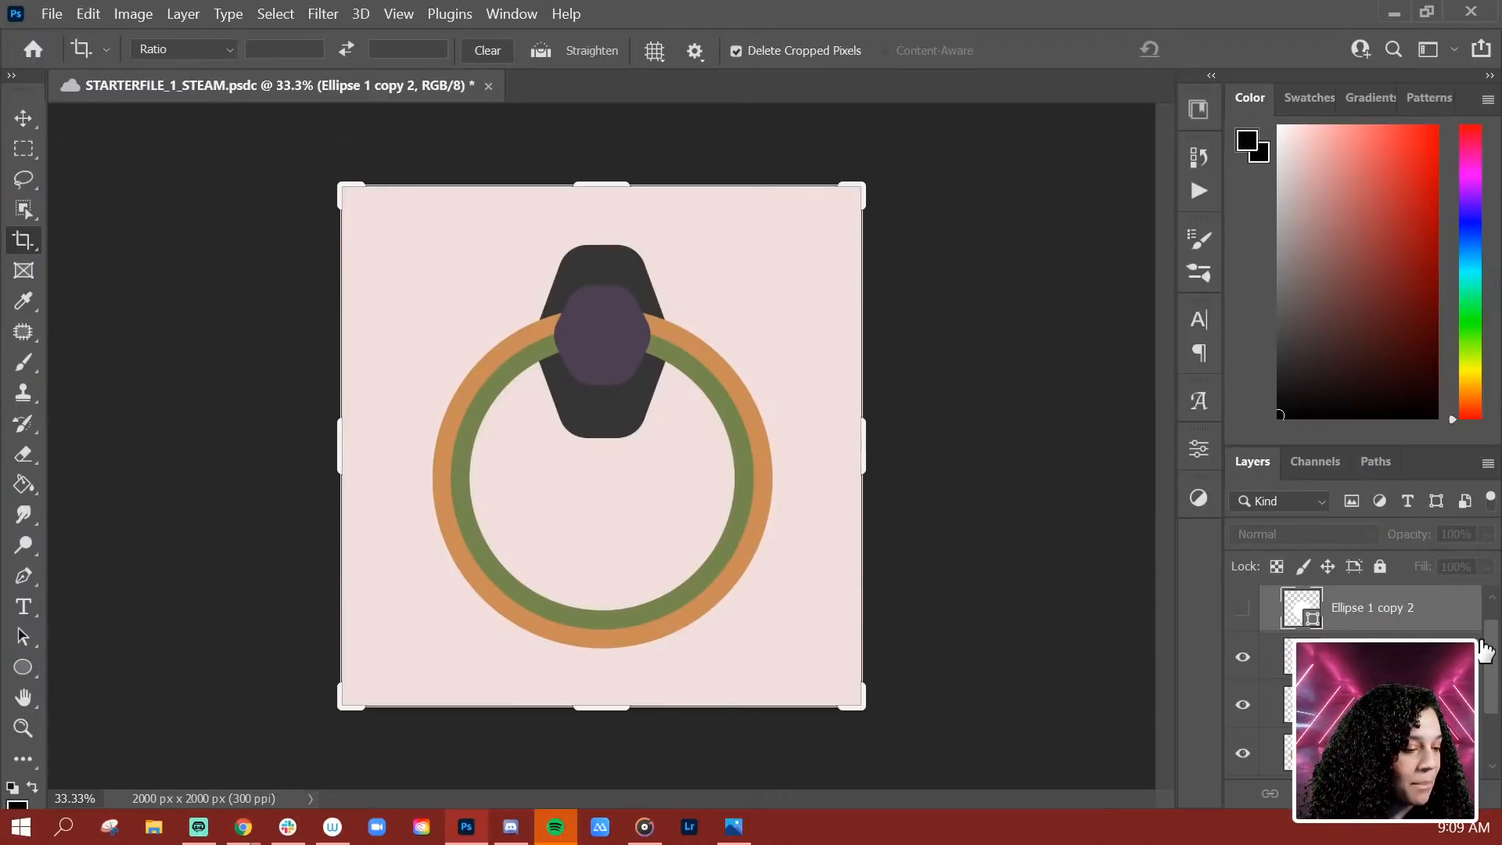
pyautogui.scroll(1, 1485, 648)
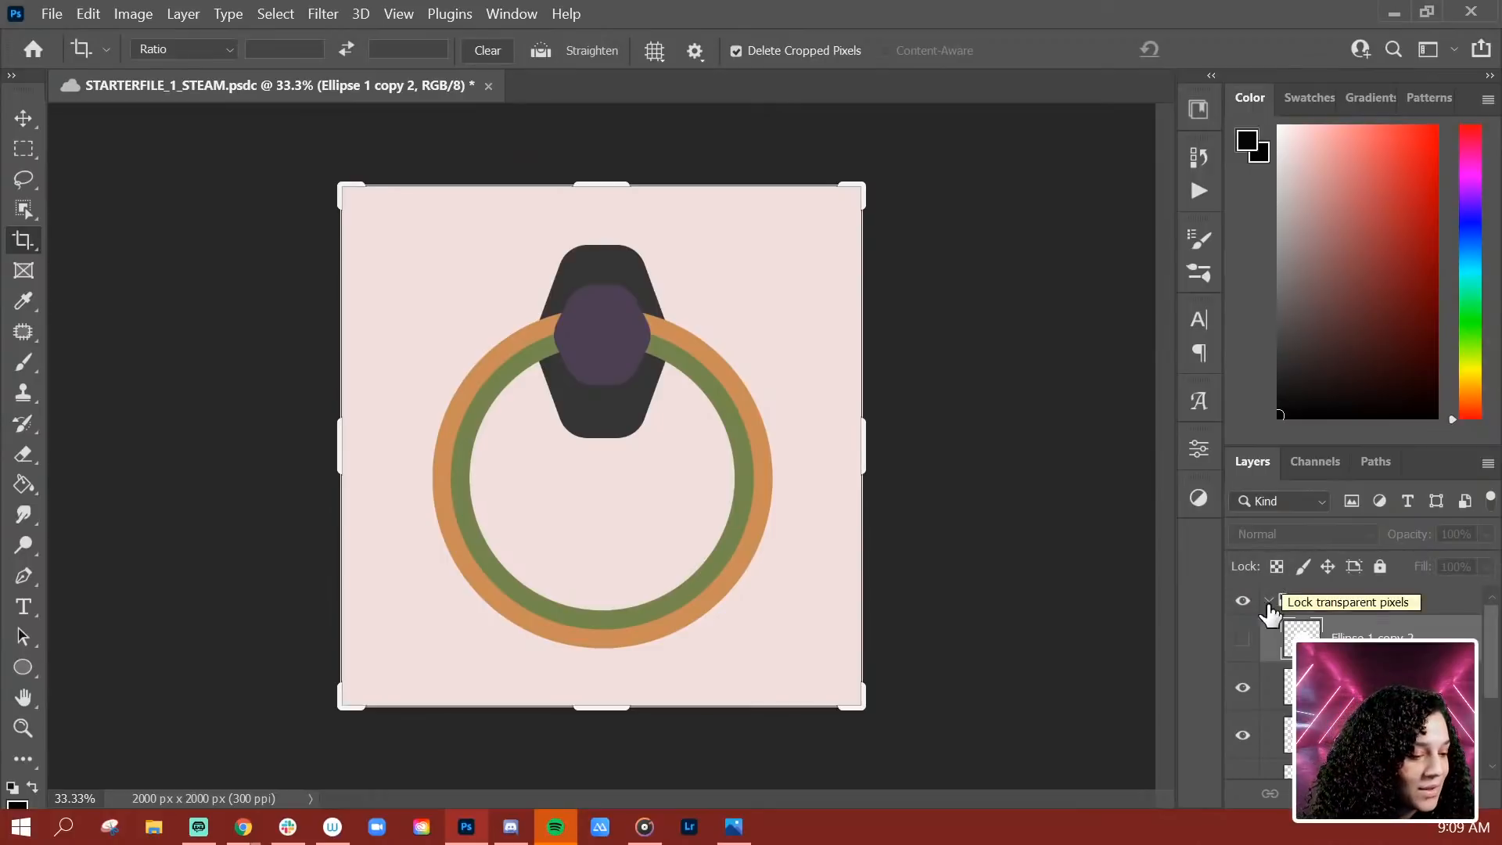
pyautogui.click(1242, 600)
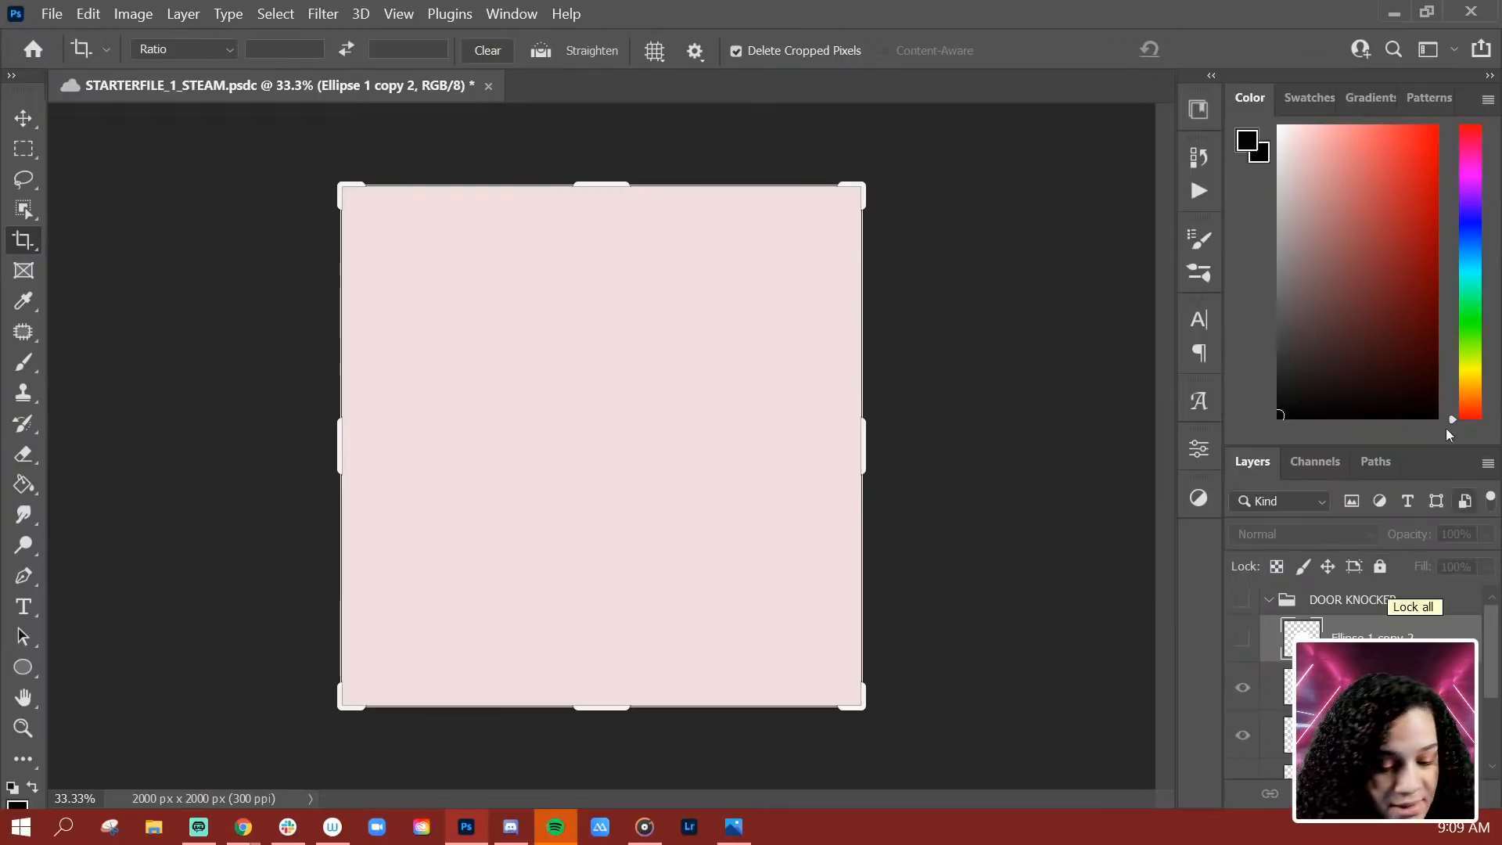
# Step: Draw a white circle about 1400 px wide with the Ellipse tool and move its layer above the DOOR KNOCKER group
pyautogui.click(26, 668)
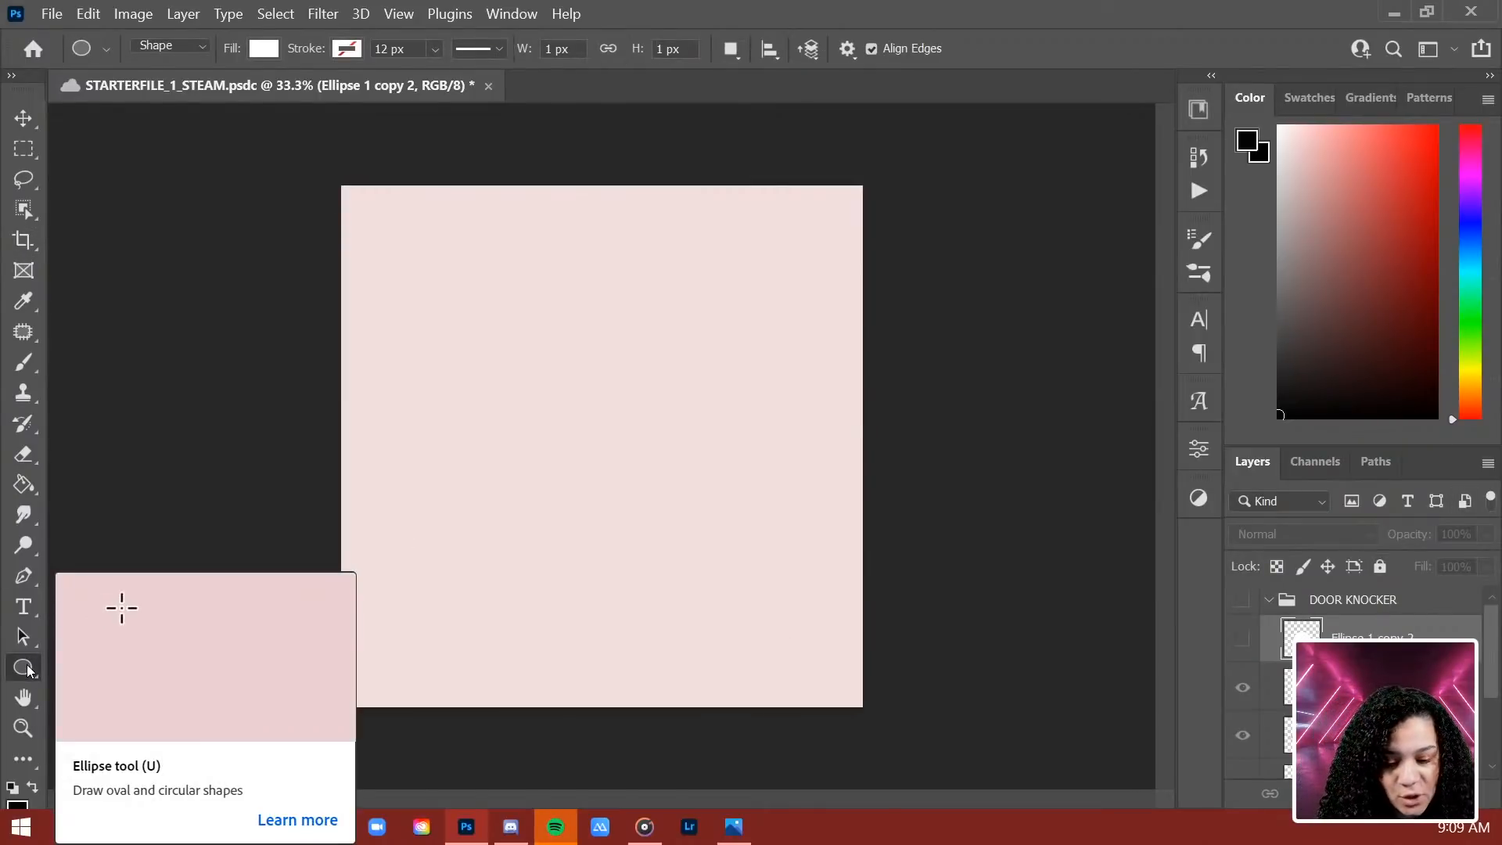
pyautogui.click(1279, 341)
pyautogui.moveTo(405, 276); pyautogui.dragTo(798, 637)
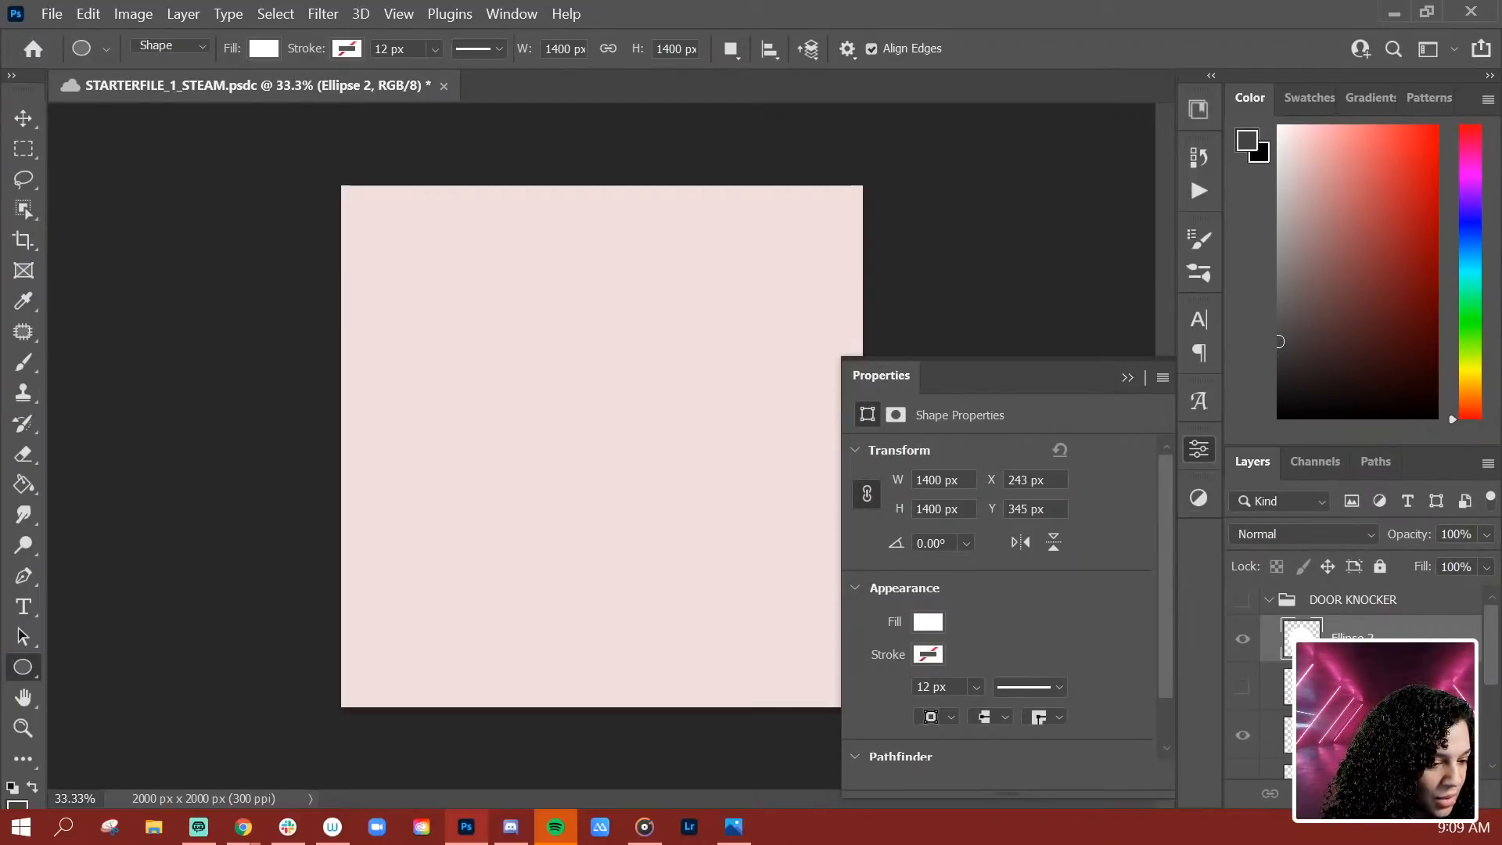
pyautogui.click(1198, 449)
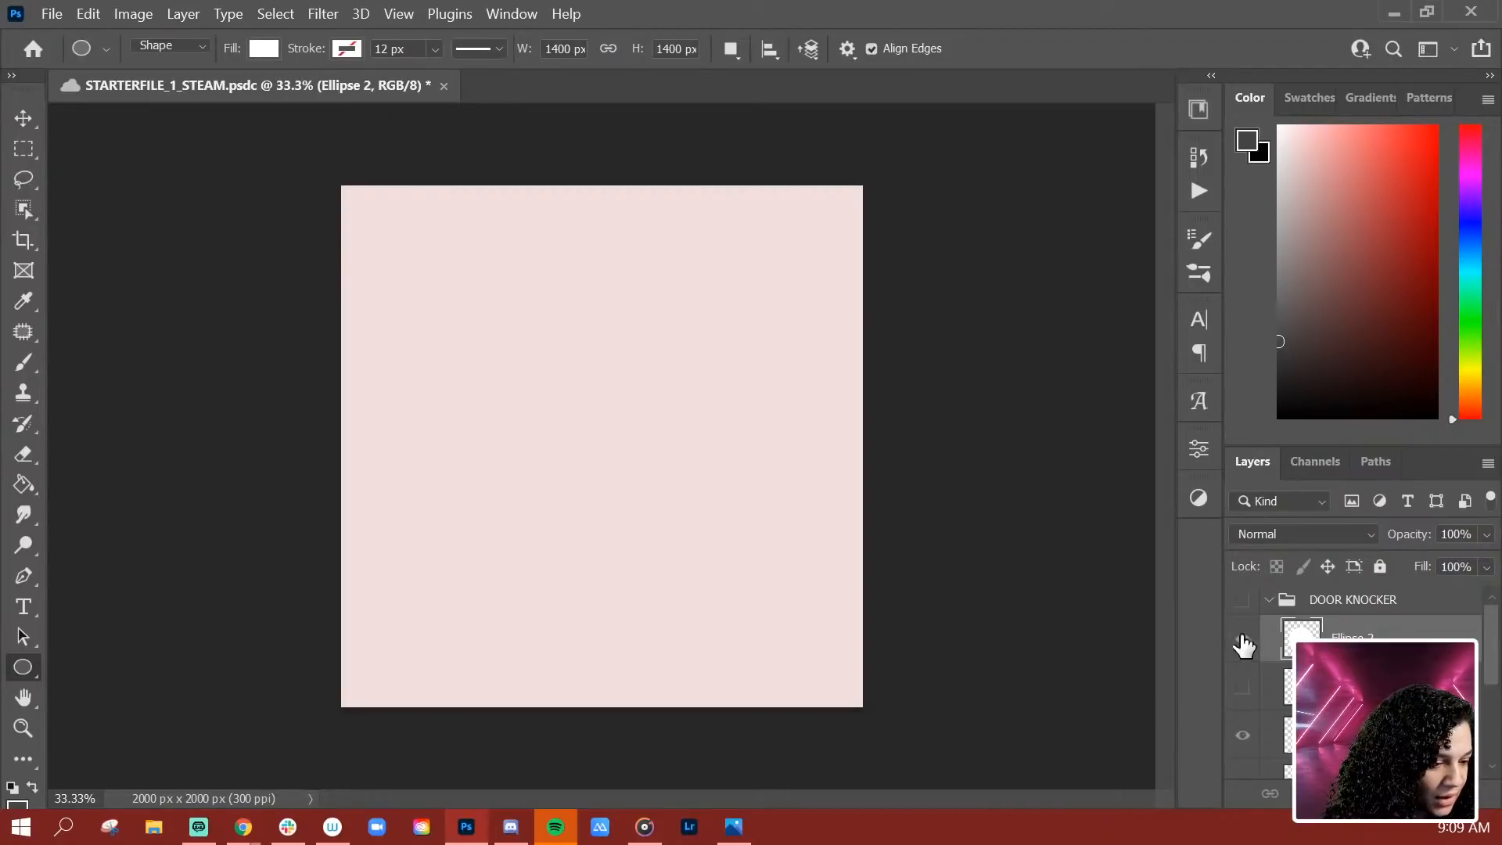
pyautogui.moveTo(1438, 625); pyautogui.dragTo(1429, 588)
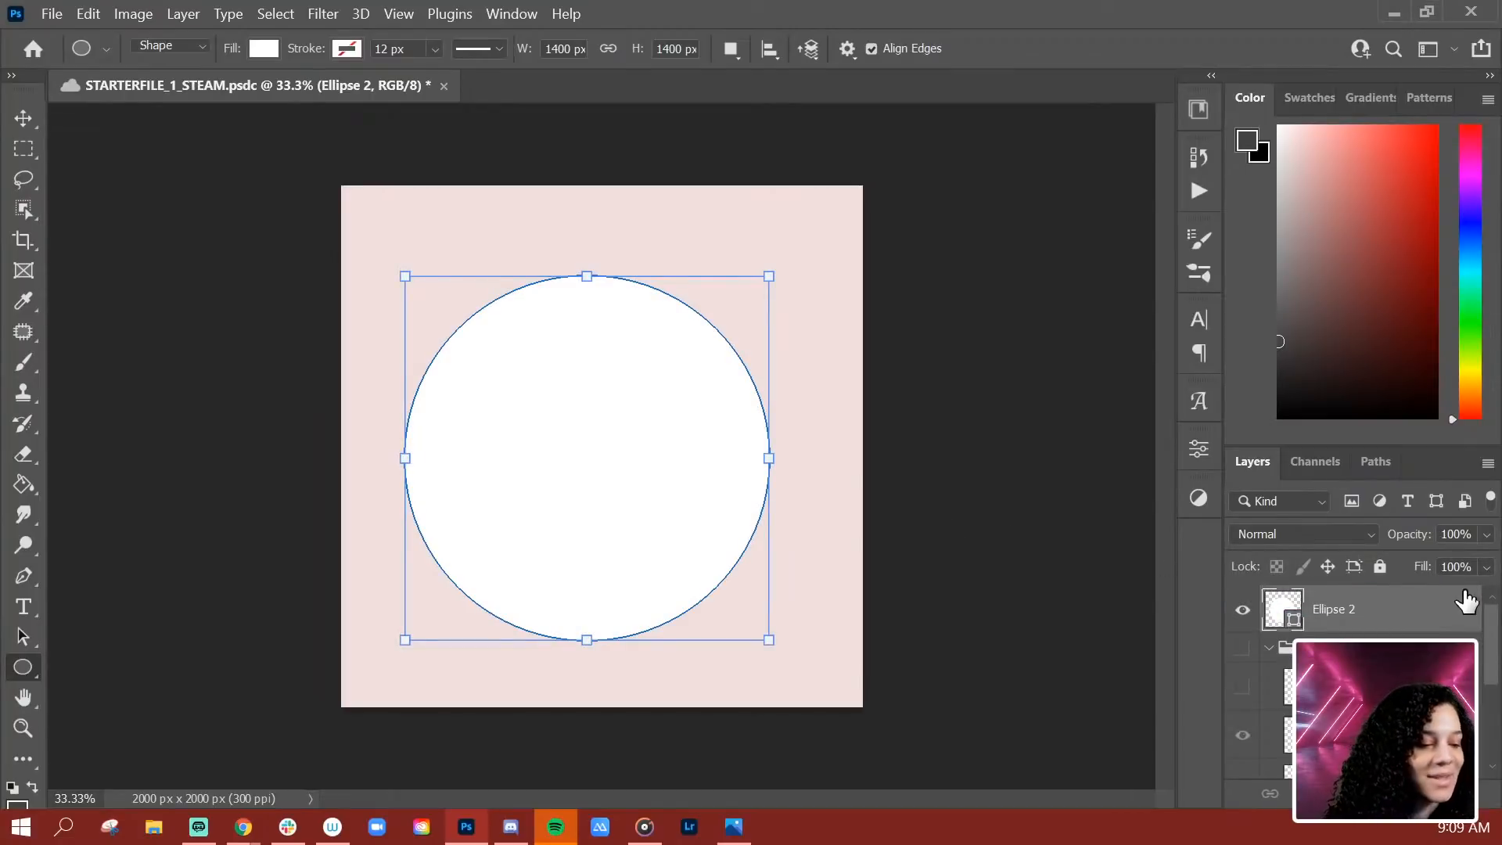
# Step: Move the white circle to the vertical centre of the canvas and fill it with dark gray #444444
pyautogui.hotkey('ctrl', 't')
pyautogui.moveTo(634, 478); pyautogui.dragTo(652, 469)
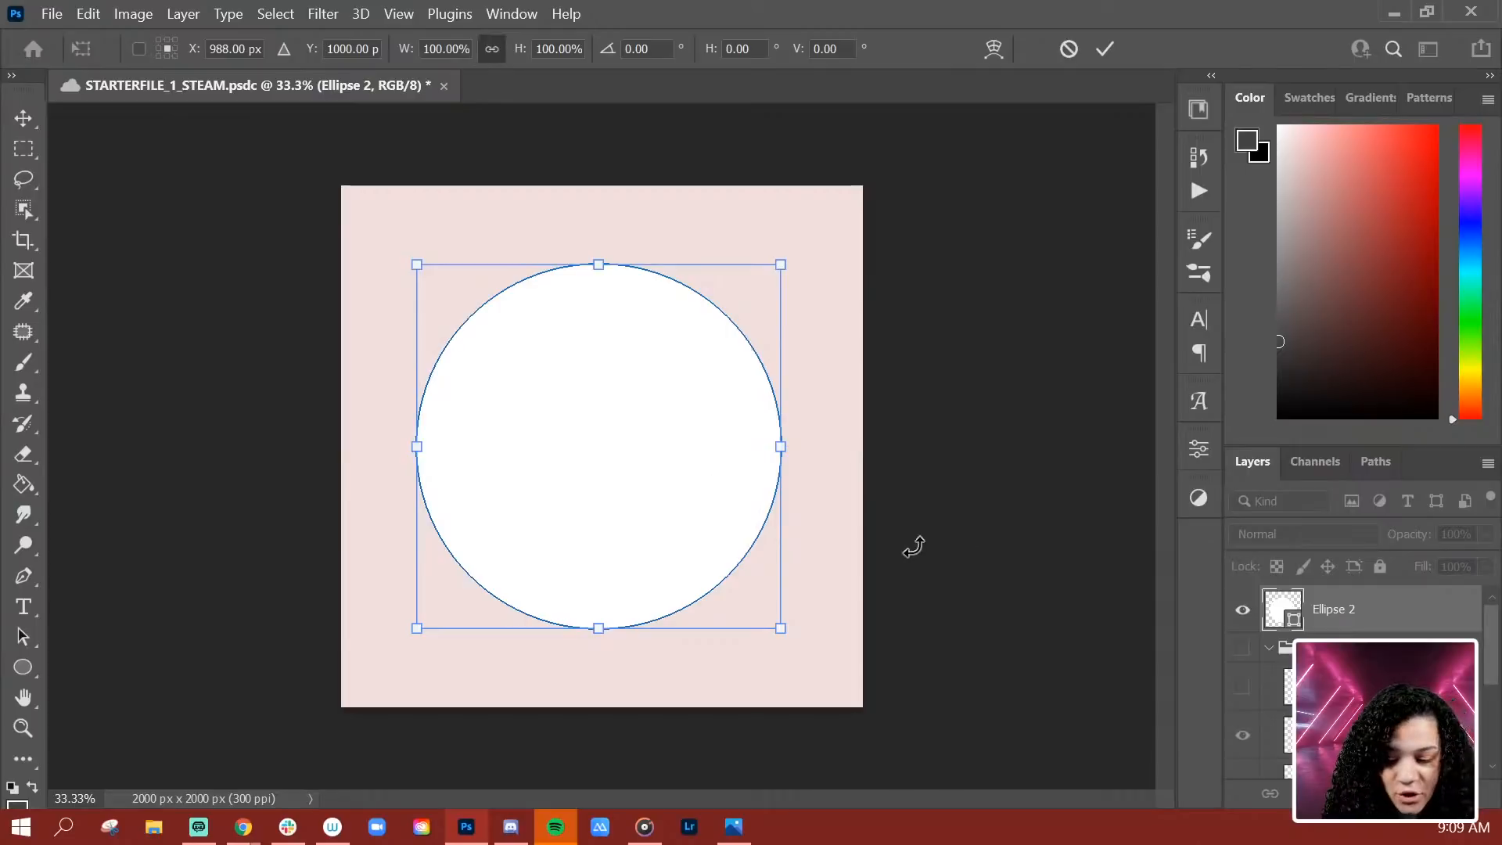
pyautogui.press('Return')
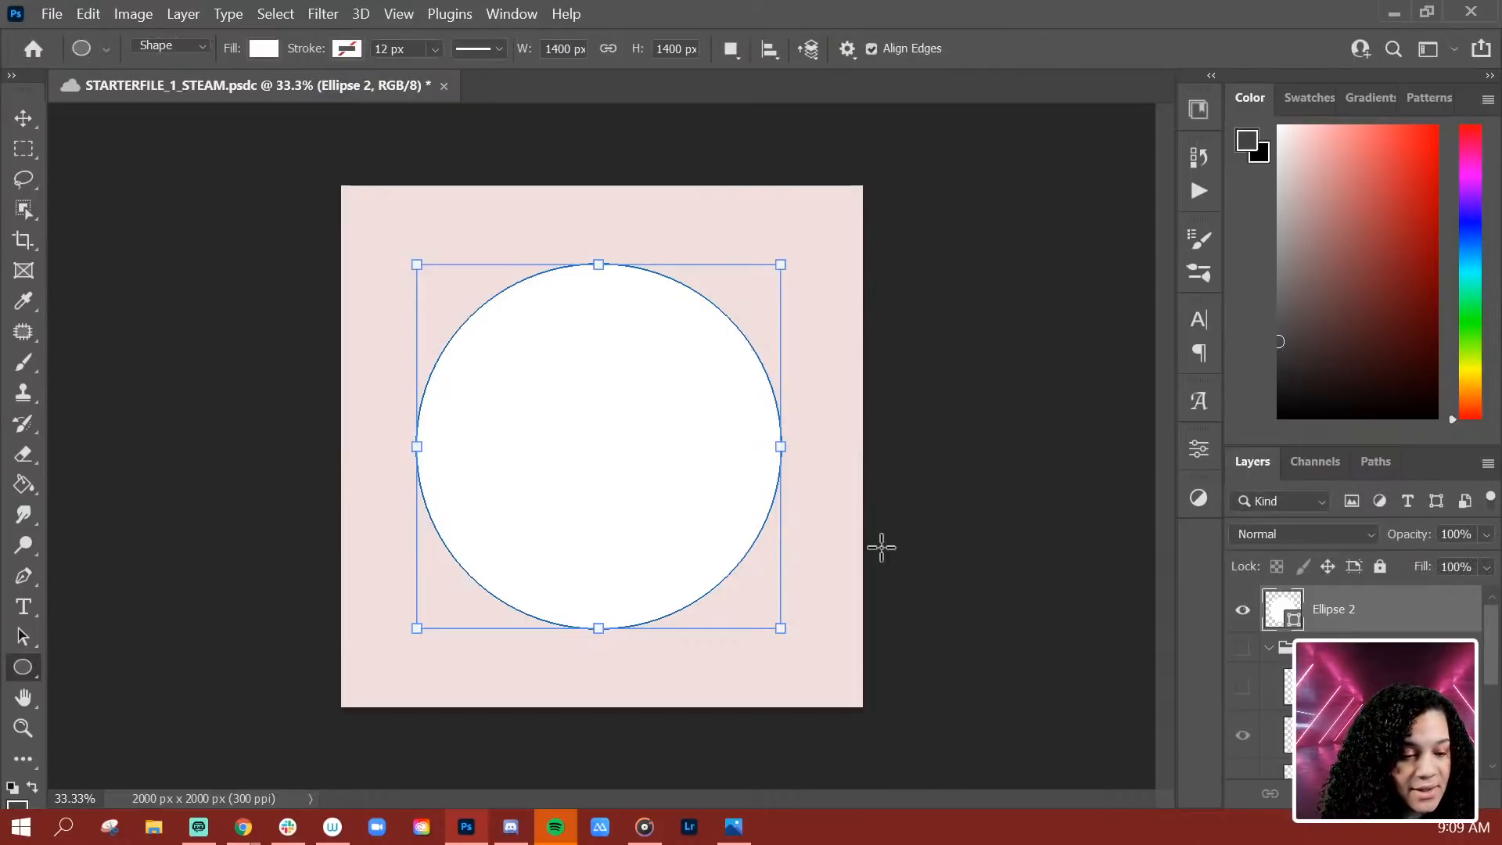
pyautogui.click(264, 49)
pyautogui.click(119, 172)
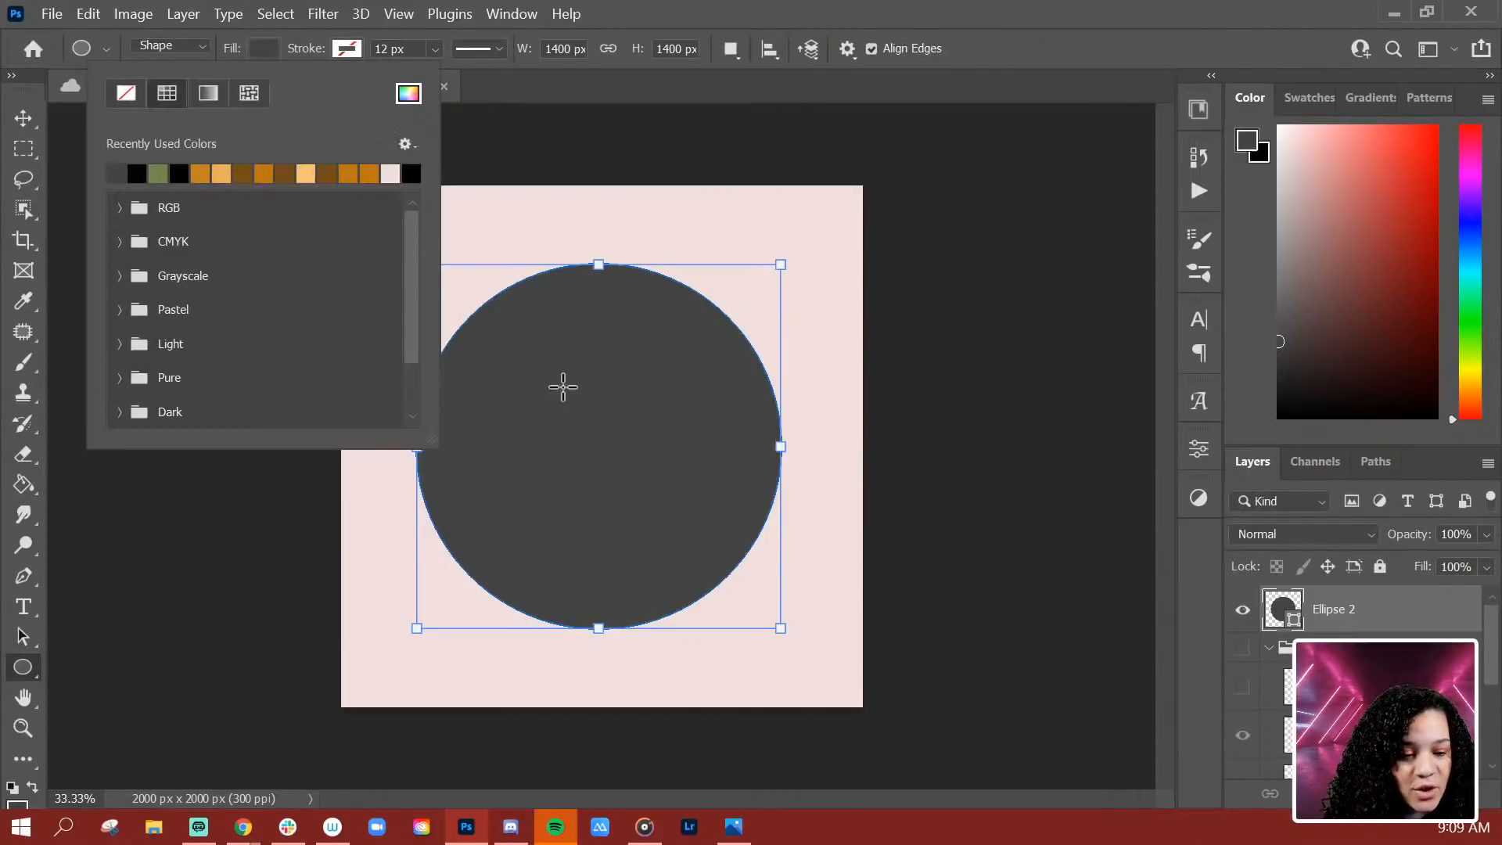
pyautogui.click(1408, 606)
pyautogui.hotkey('ctrl', 'r')
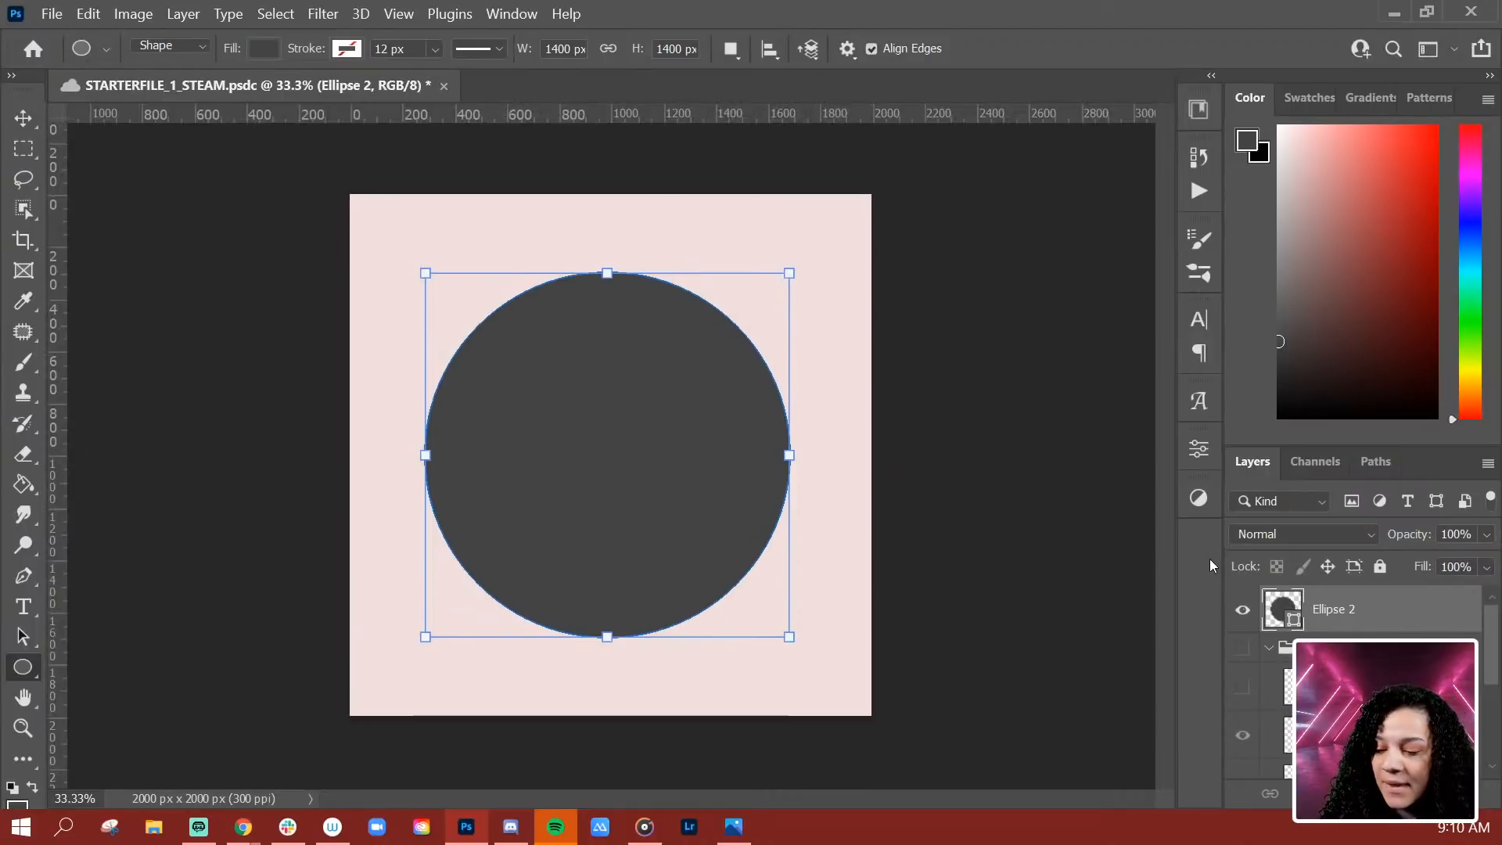
pyautogui.hotkey('ctrl', 'r')
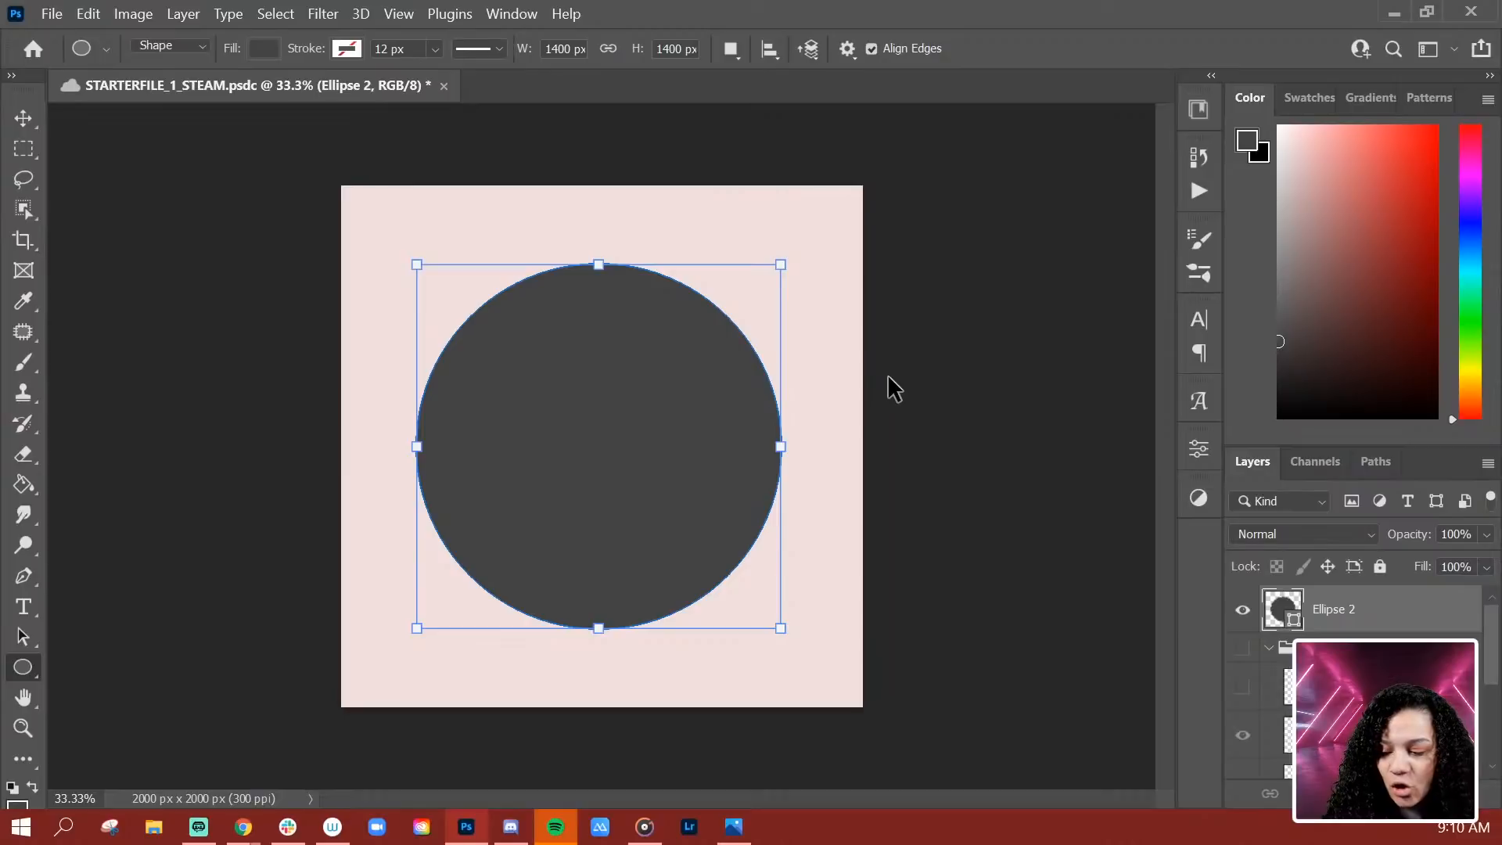
# Step: Duplicate the Ellipse 2 layer and fill the copy with the lighter gray #5f5f5f
pyautogui.hotkey('ctrl', 'j')
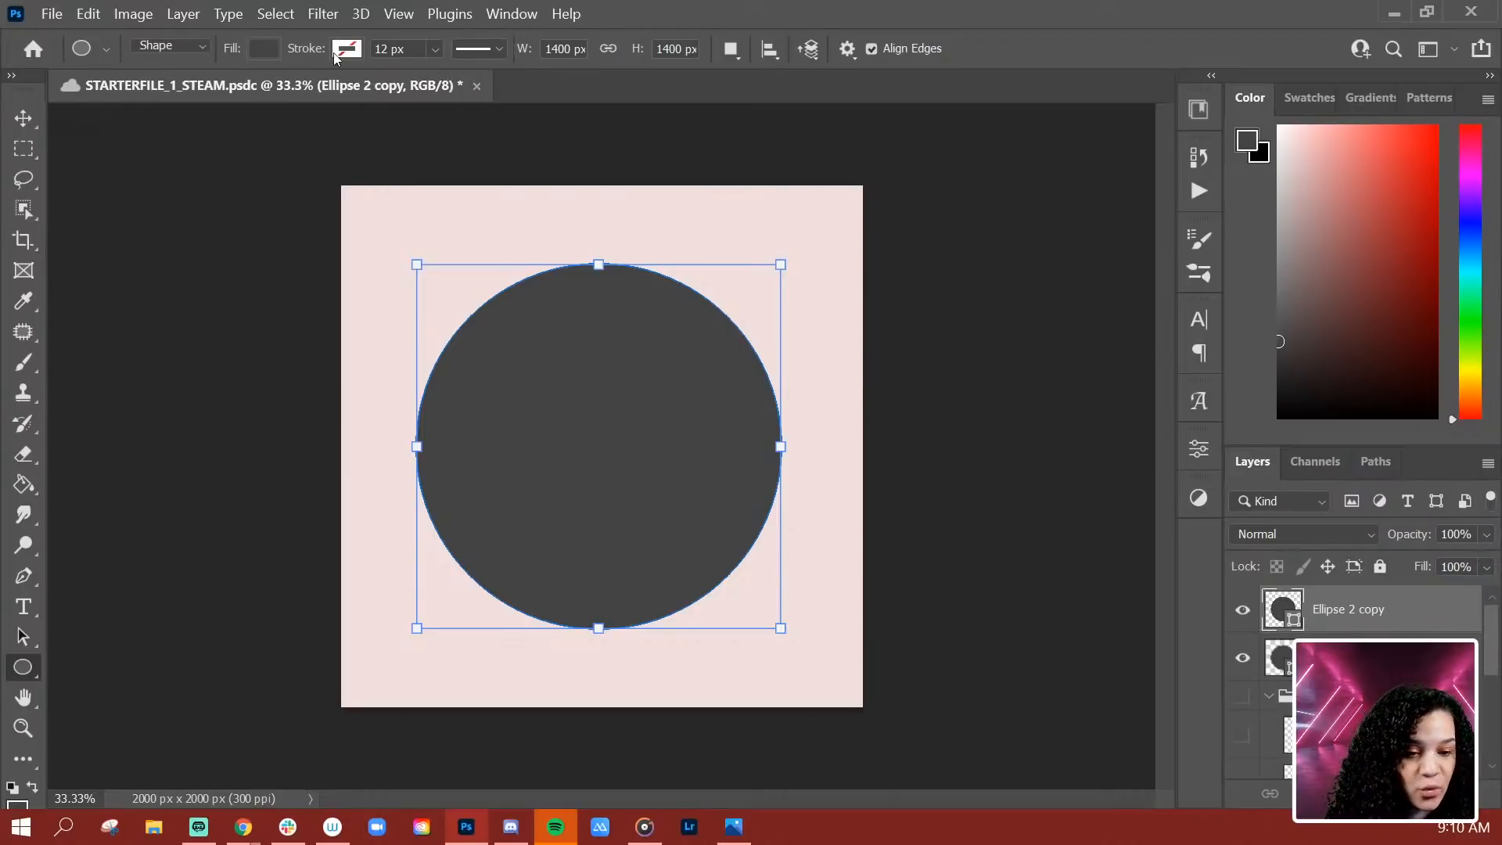
pyautogui.click(274, 53)
pyautogui.click(408, 94)
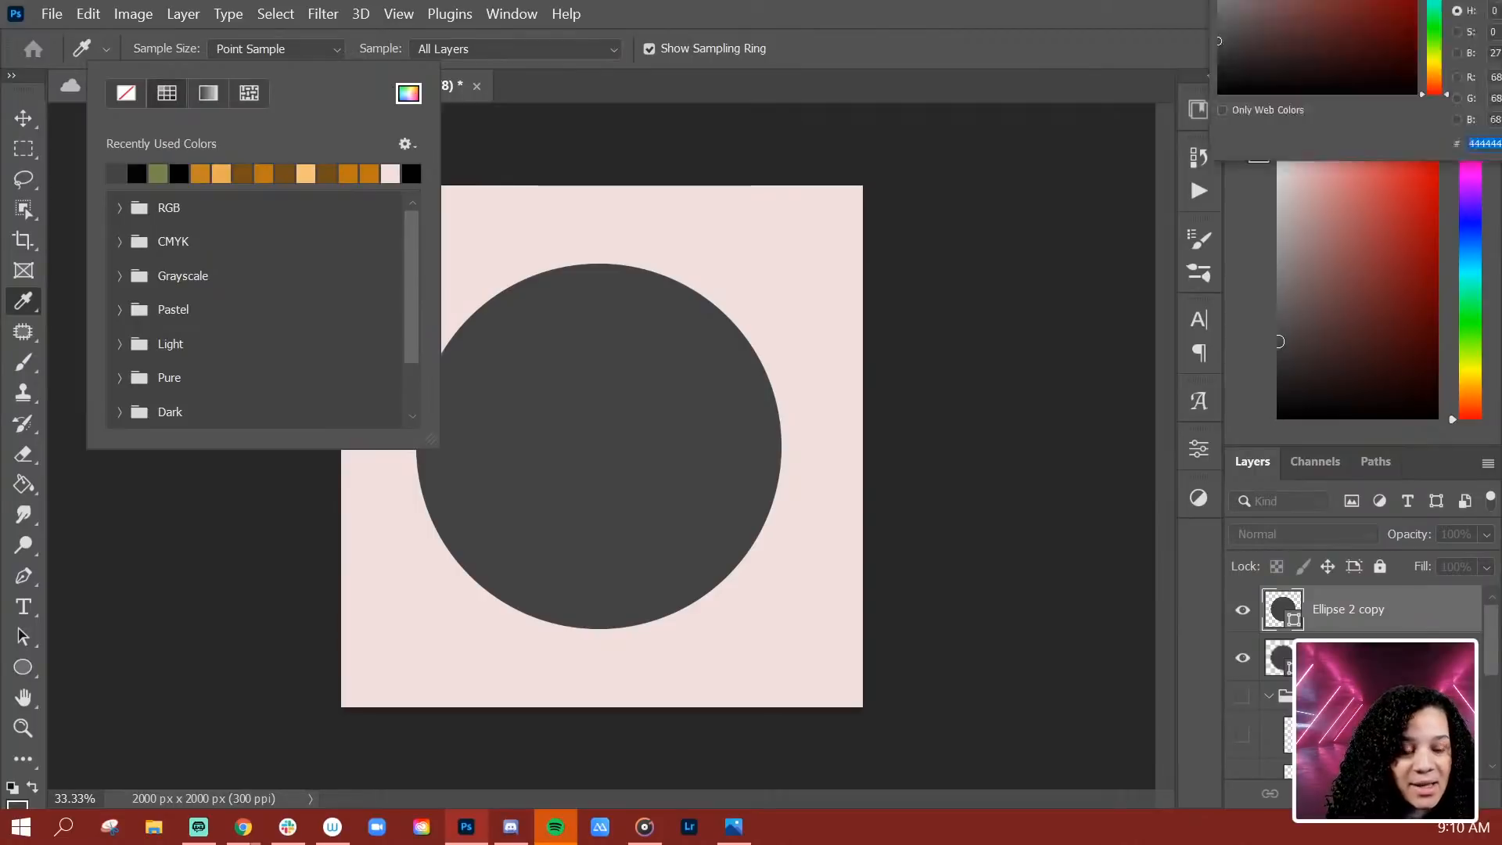
pyautogui.moveTo(1042, 154); pyautogui.dragTo(972, 182)
pyautogui.click(786, 433)
pyautogui.click(784, 426)
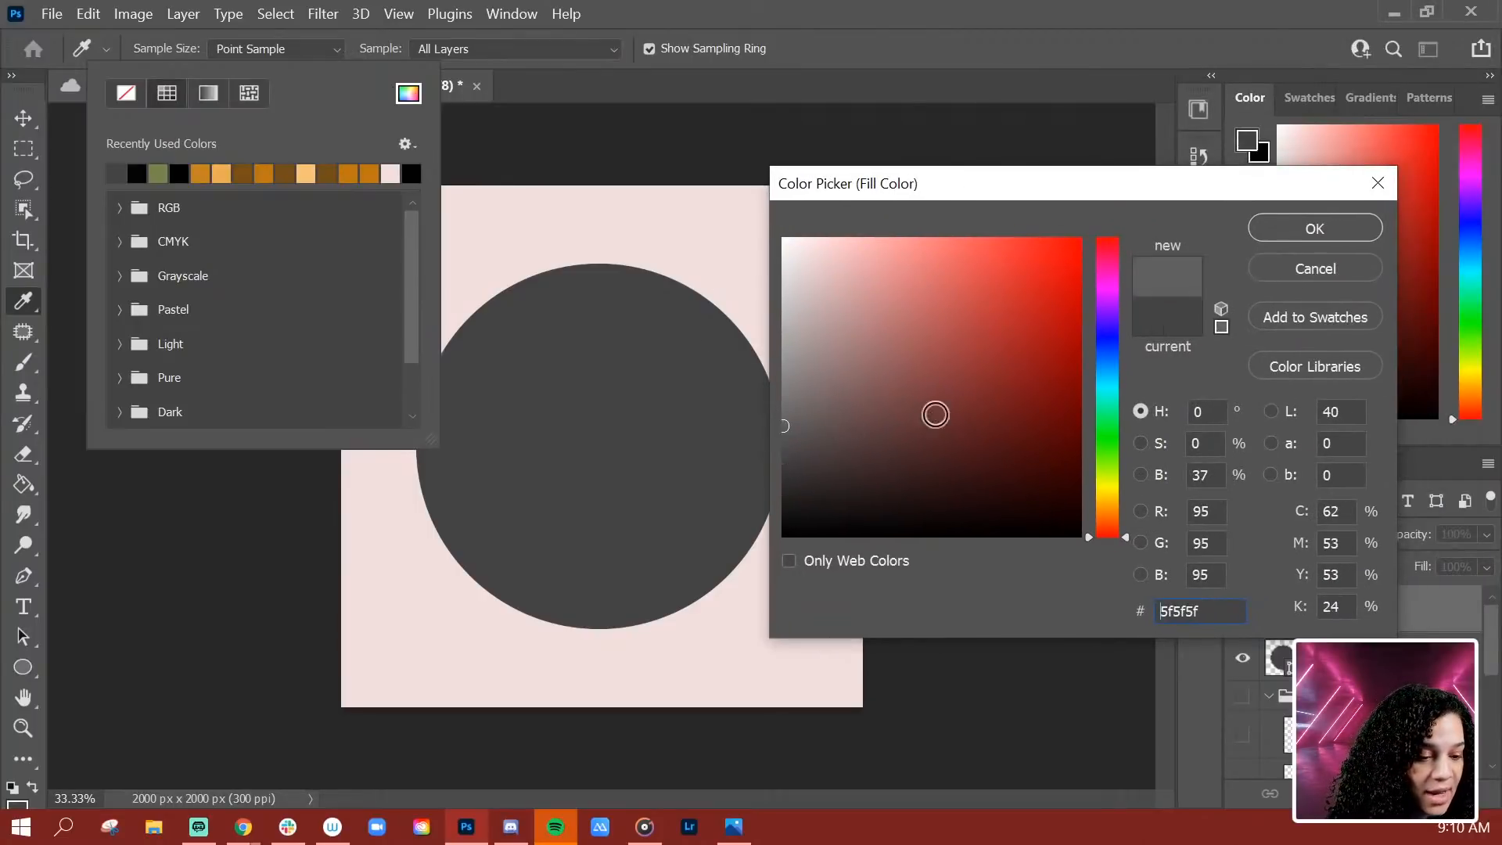
pyautogui.click(1305, 237)
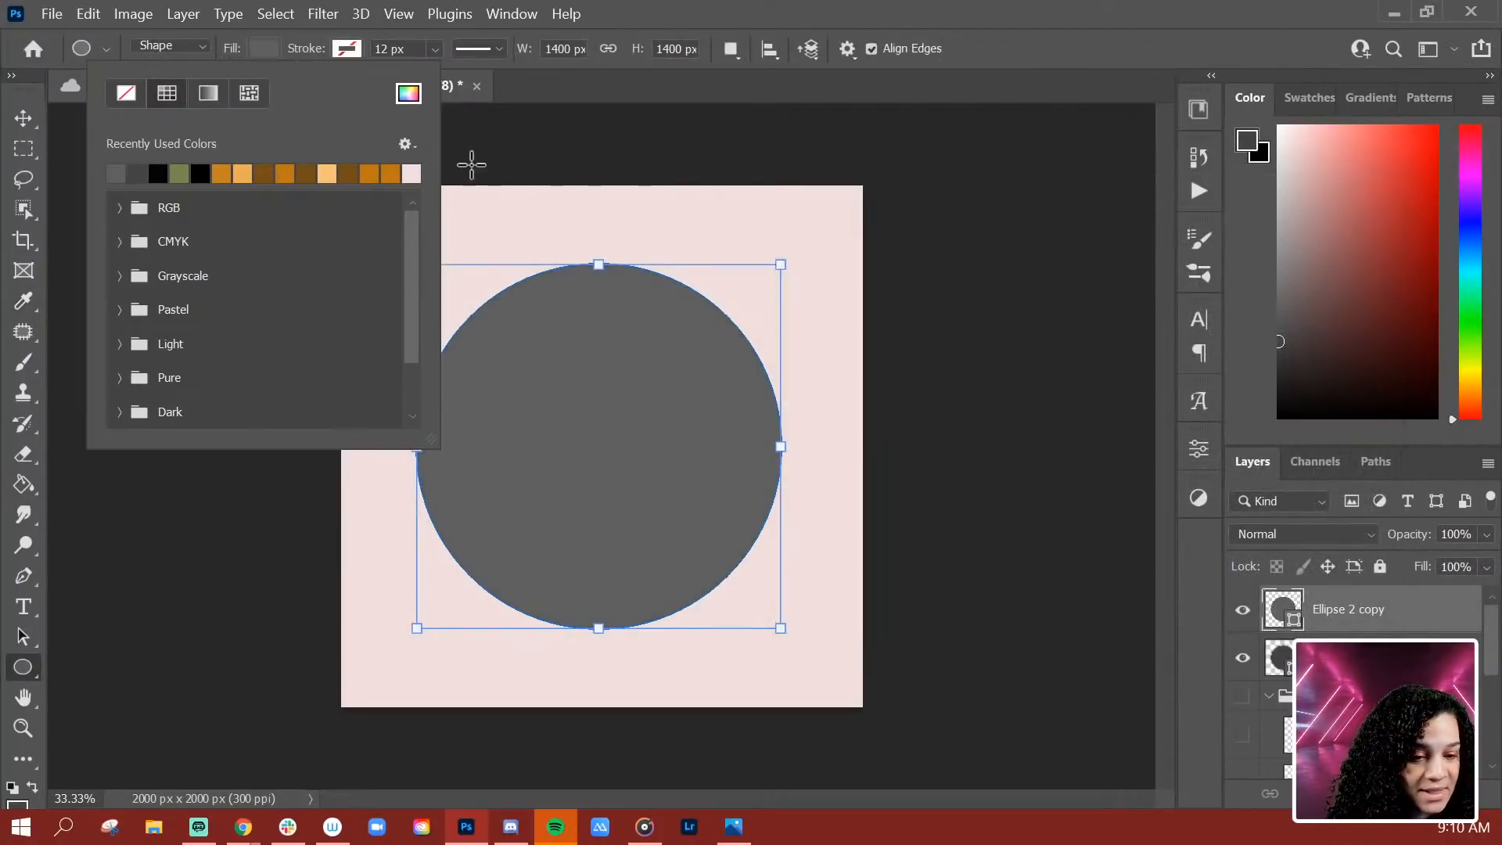
pyautogui.click(1418, 603)
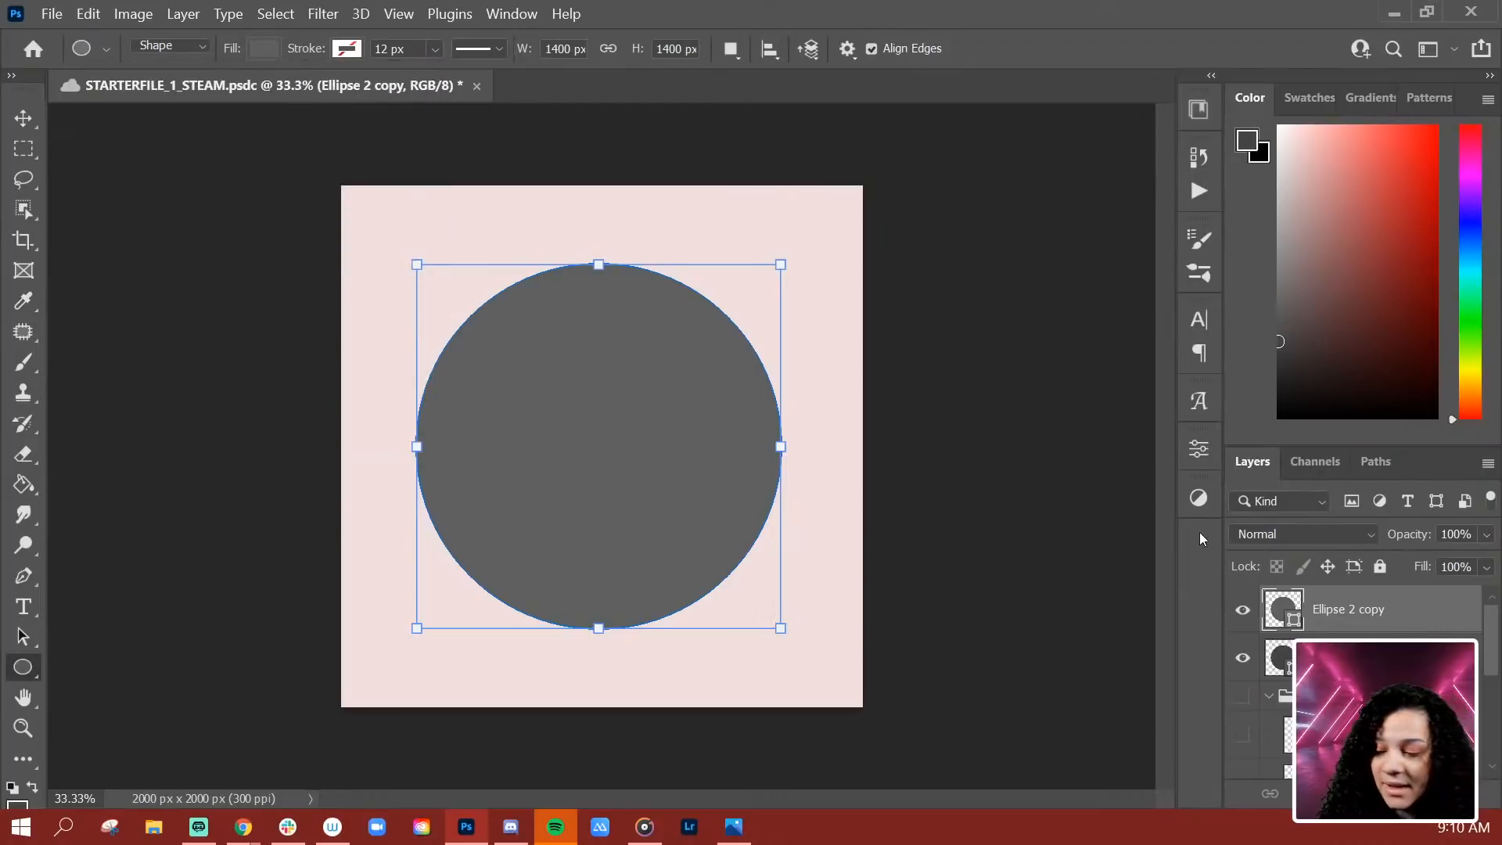
# Step: Scale the lighter gray circle down about its centre to about 1265 px wide
pyautogui.hotkey('ctrl', 't')
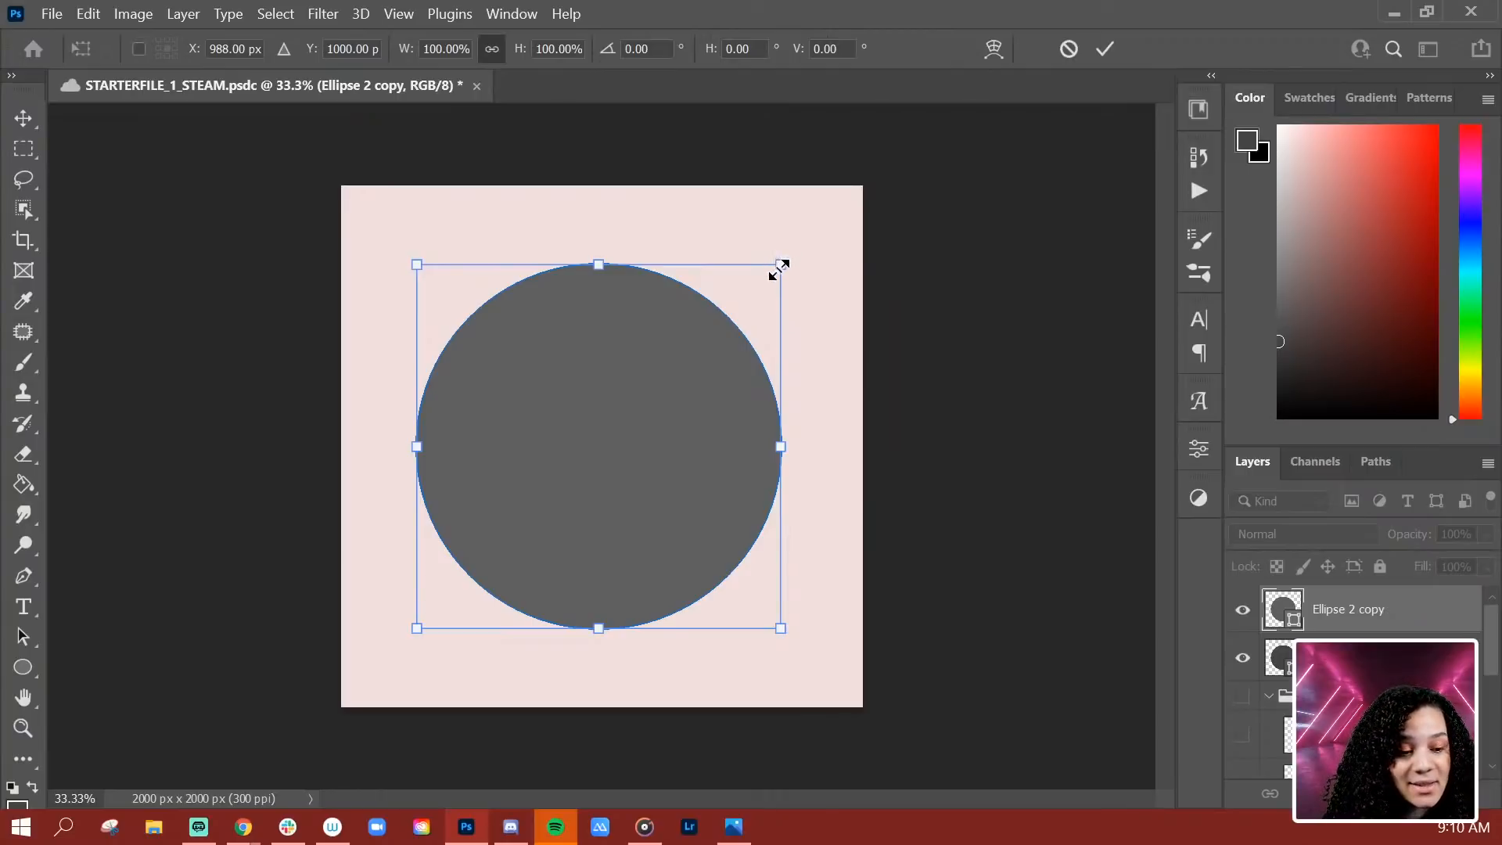
pyautogui.moveTo(778, 262); pyautogui.dragTo(765, 280)
pyautogui.press('Return')
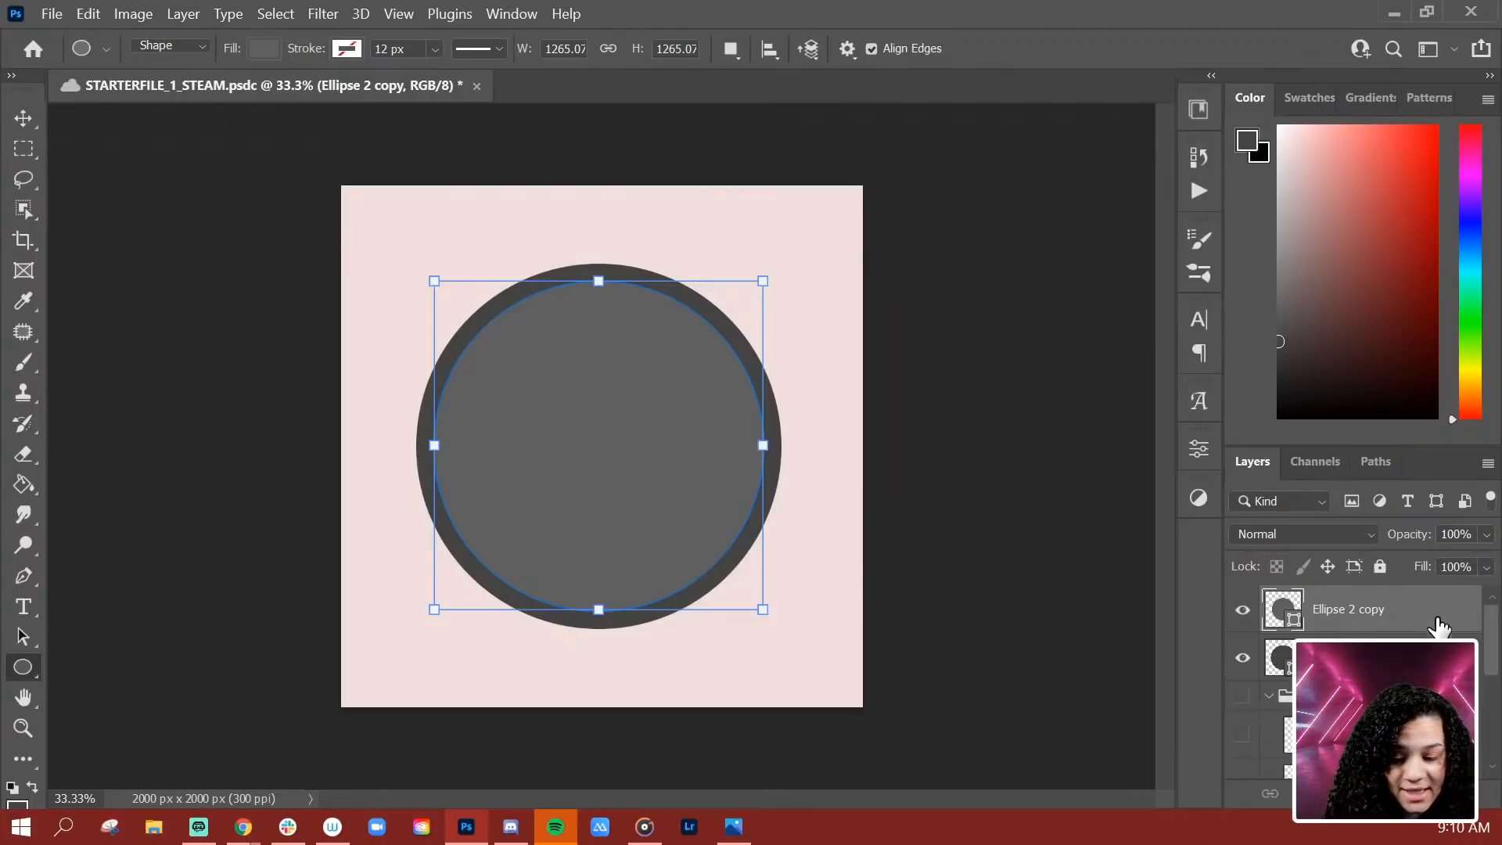
# Step: Duplicate the lighter circle, scale the new copy about its centre to about 1109 px wide, and hide it
pyautogui.hotkey('ctrl', 'j')
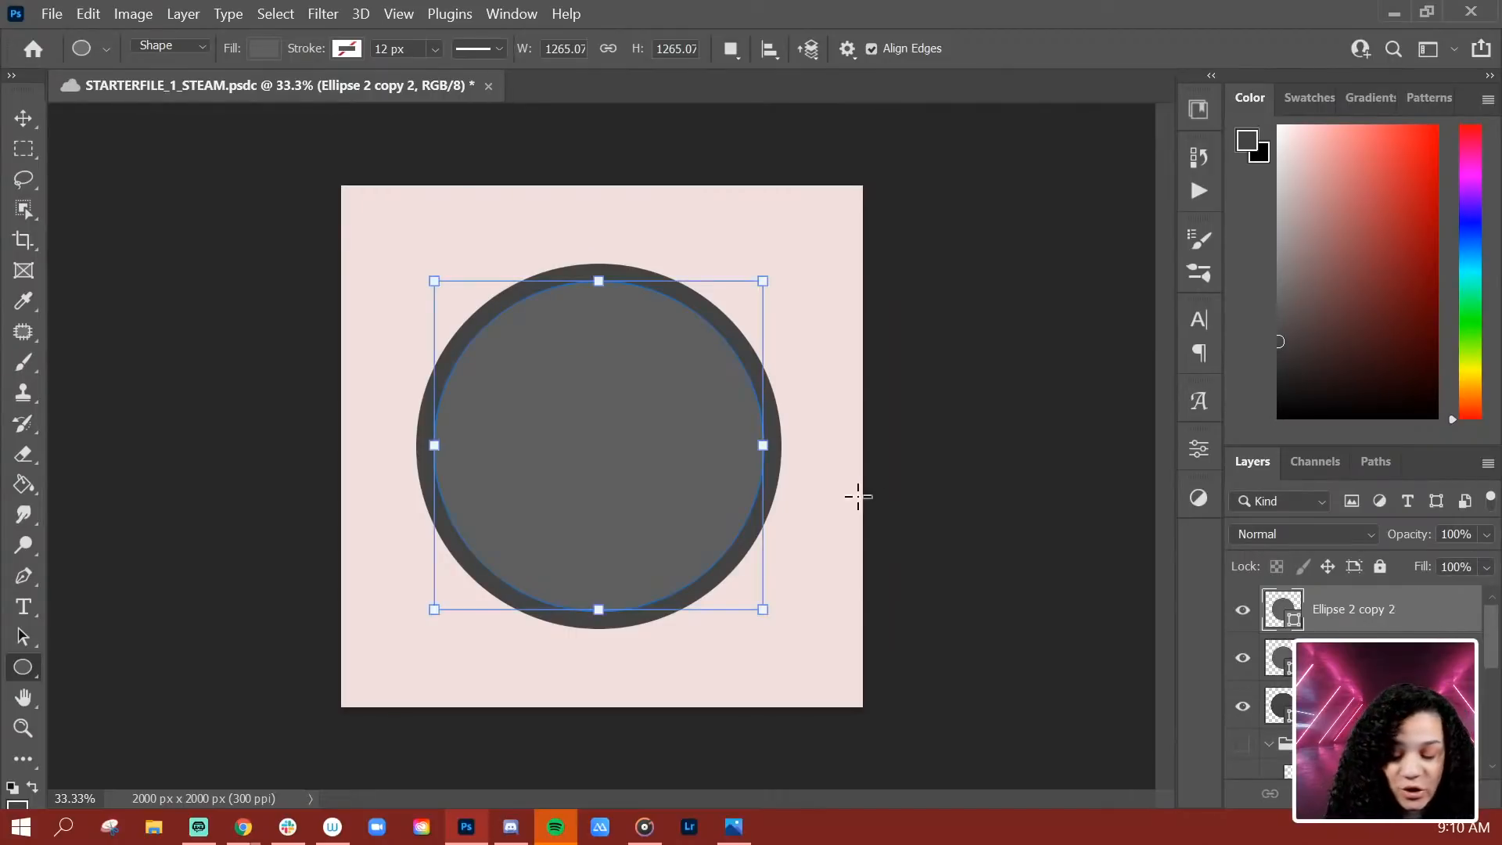
pyautogui.hotkey('ctrl', 't')
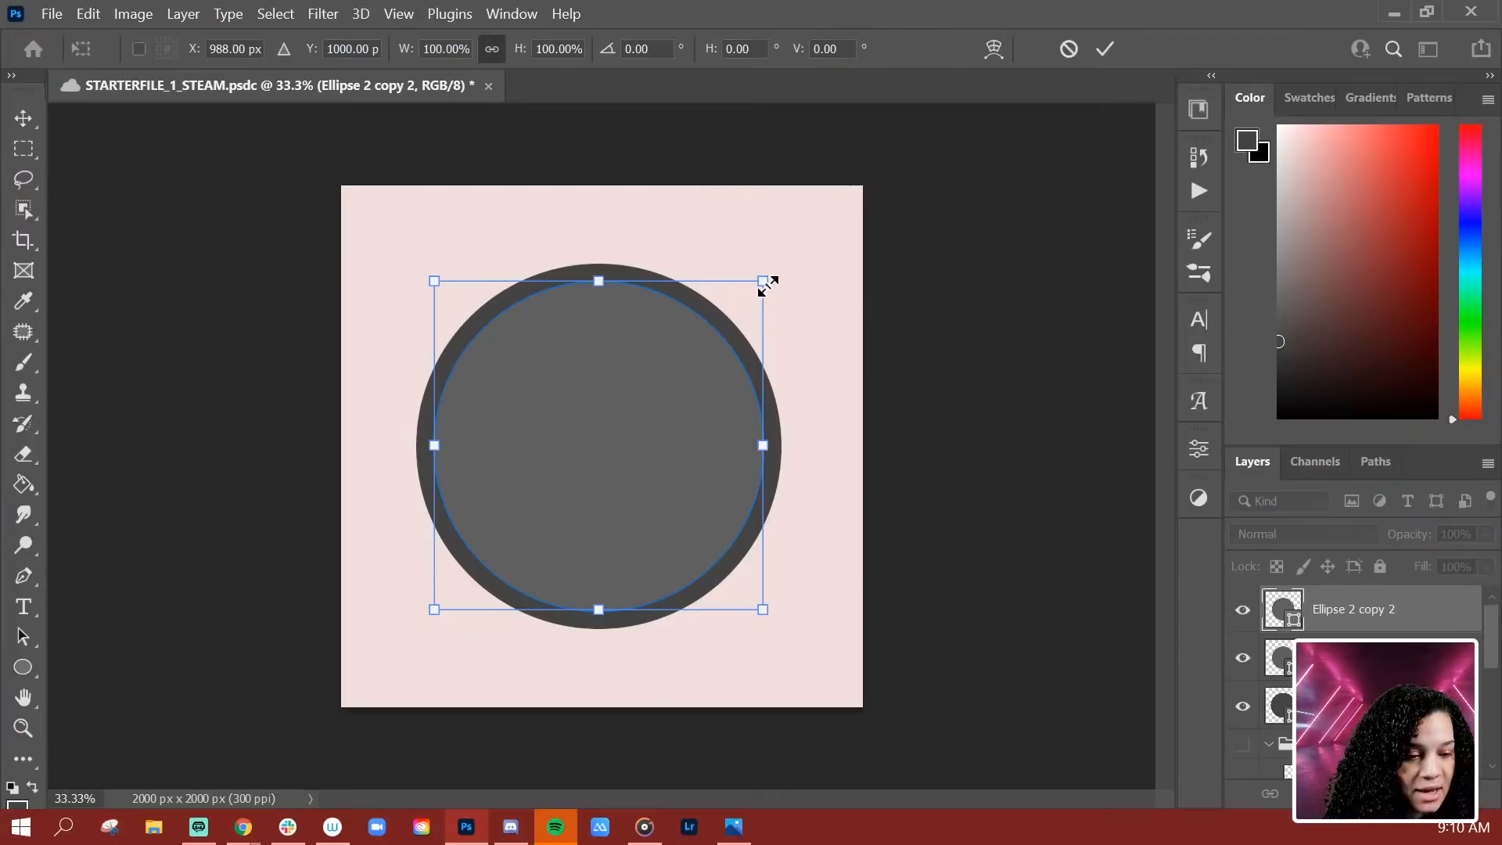
pyautogui.moveTo(763, 281); pyautogui.dragTo(744, 302)
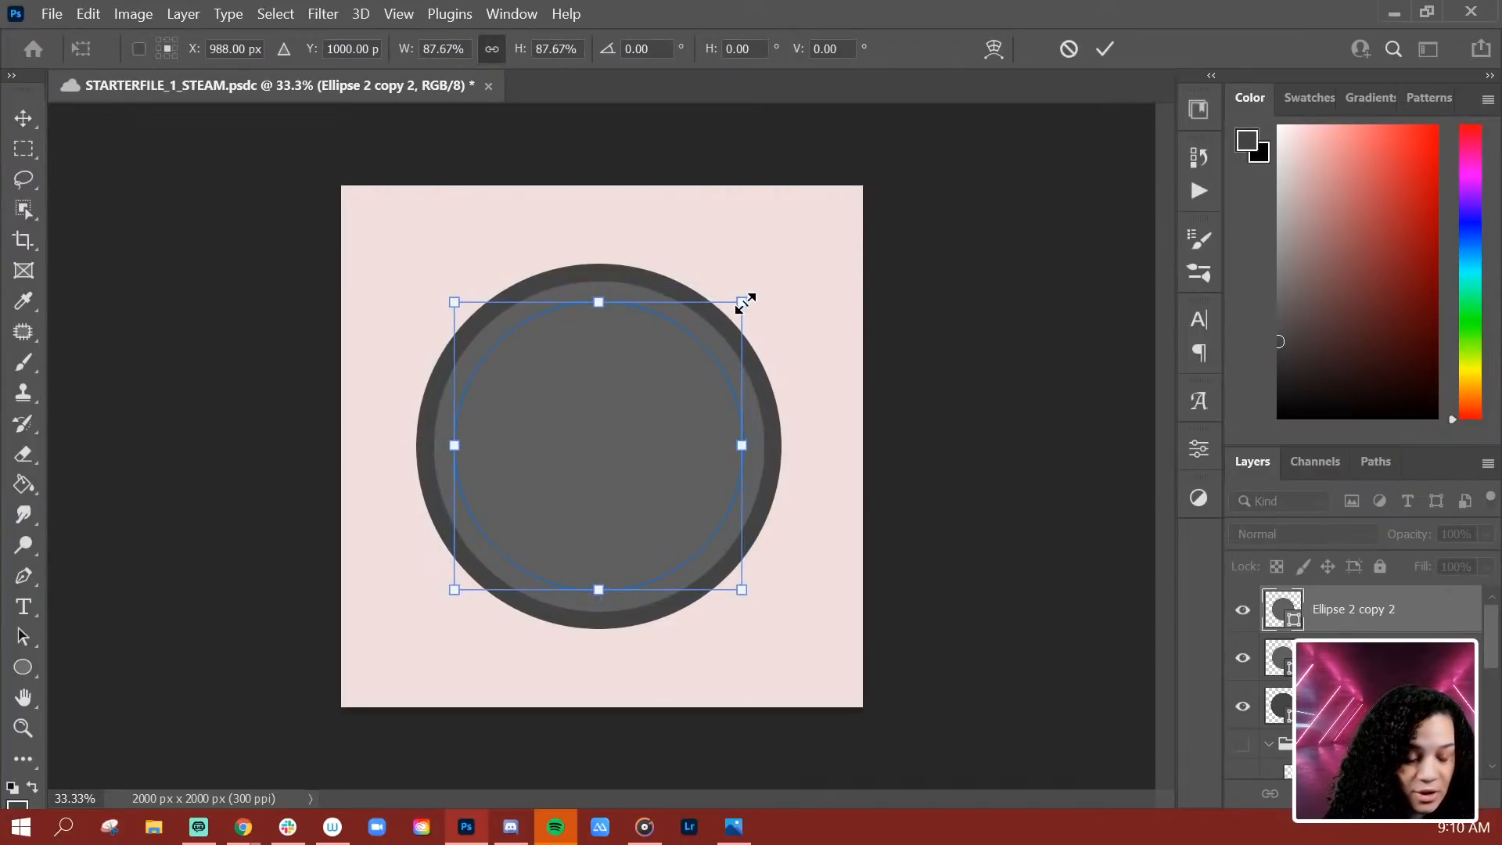
pyautogui.press('Return')
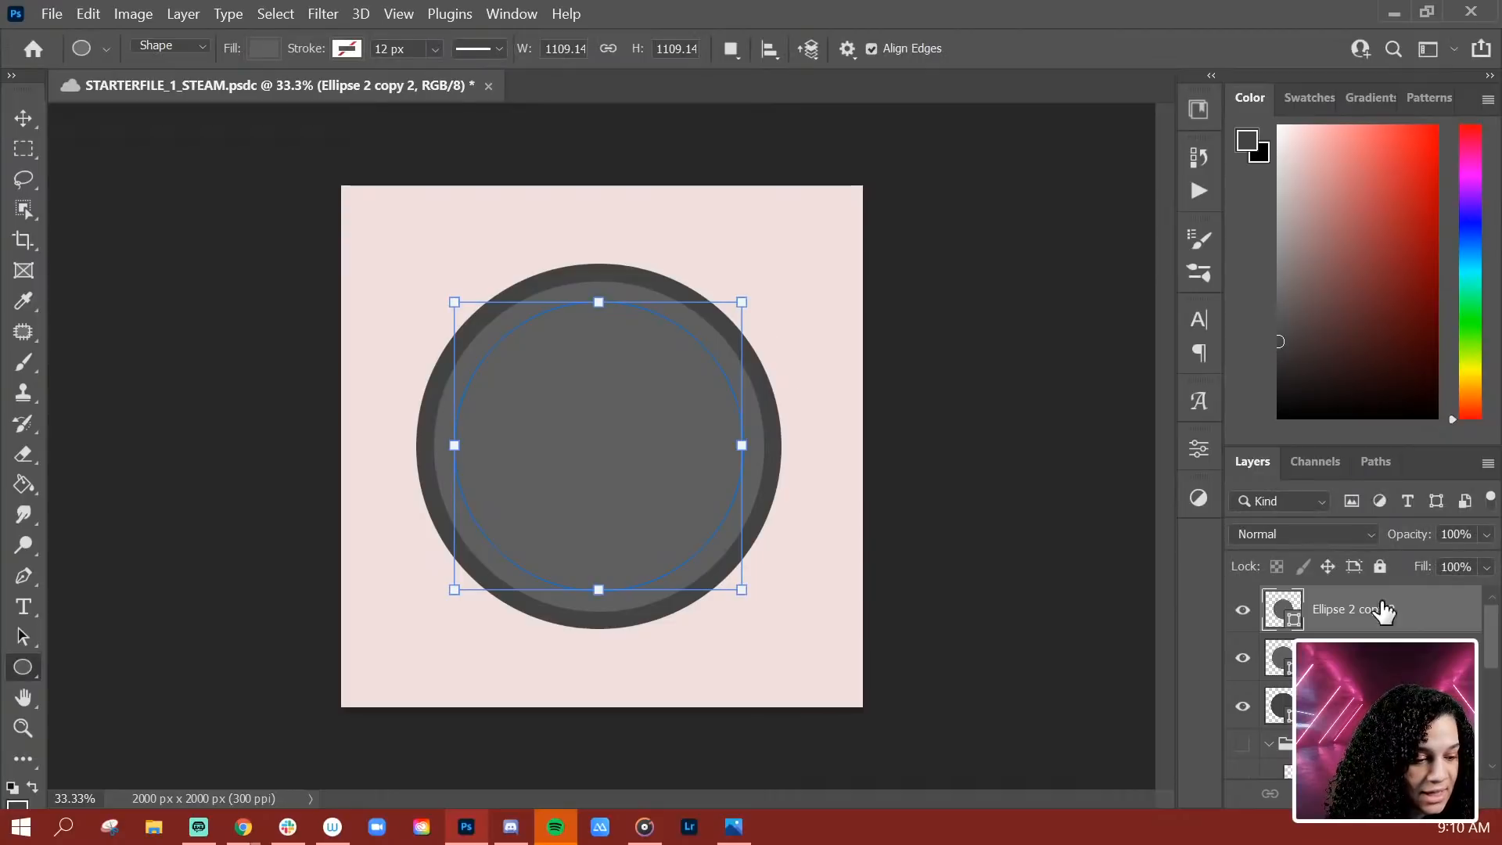
pyautogui.press('Return')
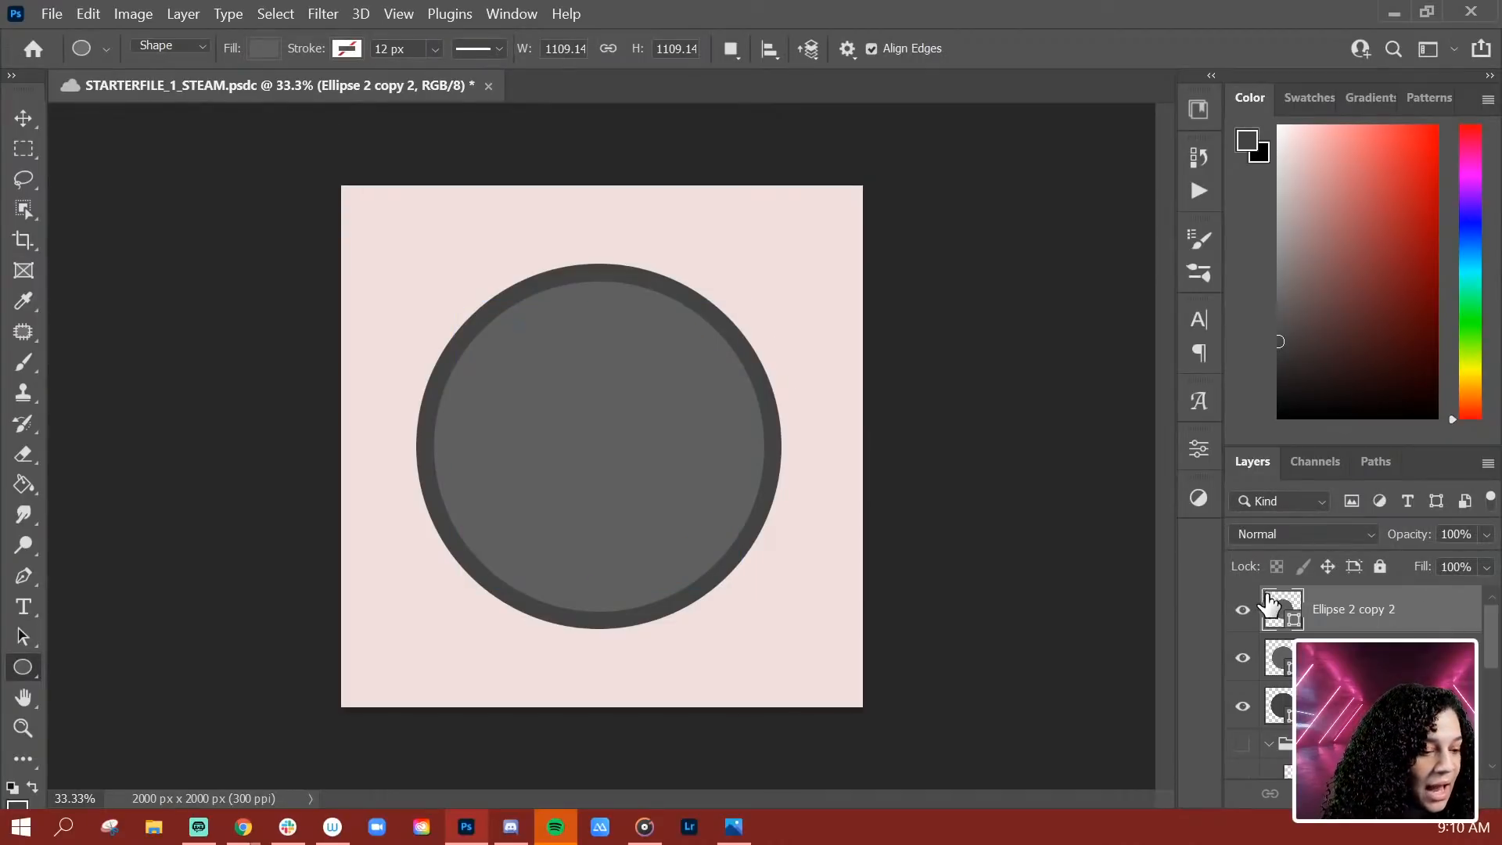
pyautogui.click(1242, 609)
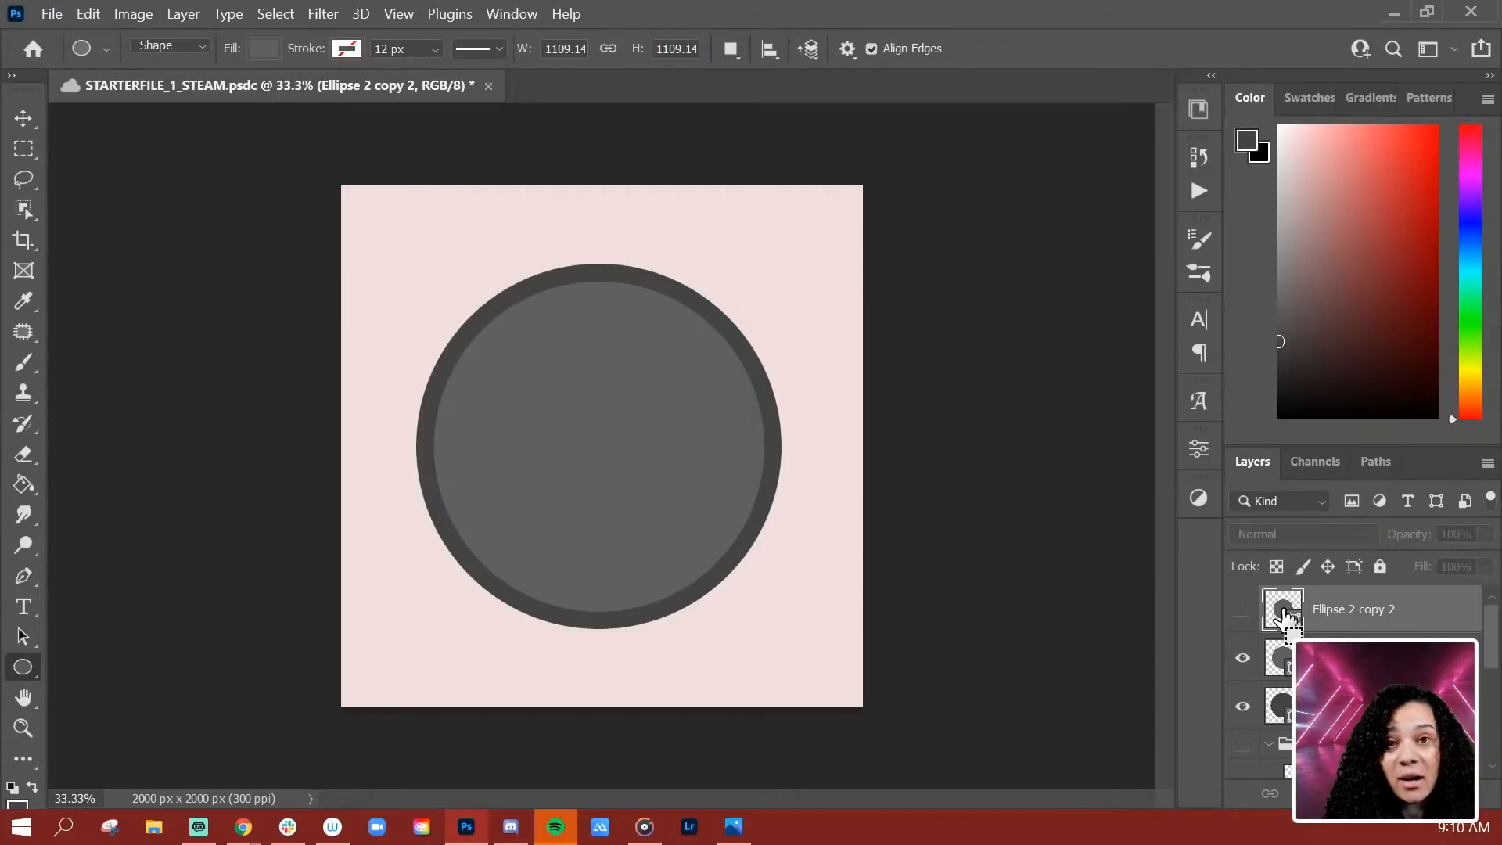
# Step: Load the outline of Ellipse 2 copy 2 as a selection and make Ellipse 2 copy the active layer
pyautogui.keyDown('ctrl'); pyautogui.click(1282, 614); pyautogui.keyUp('ctrl')
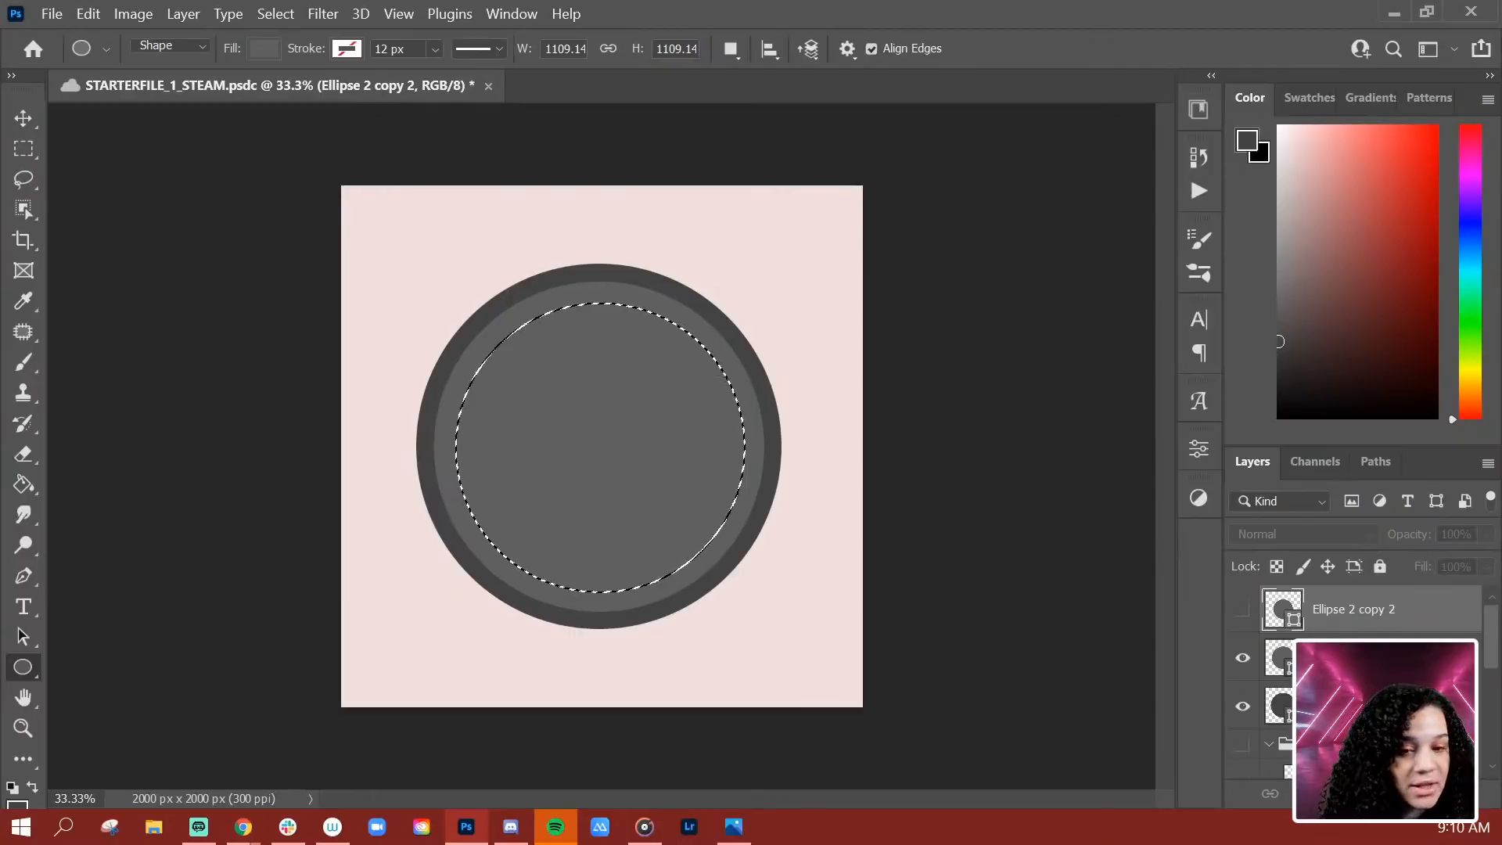
pyautogui.hotkey('ctrl', 'd')
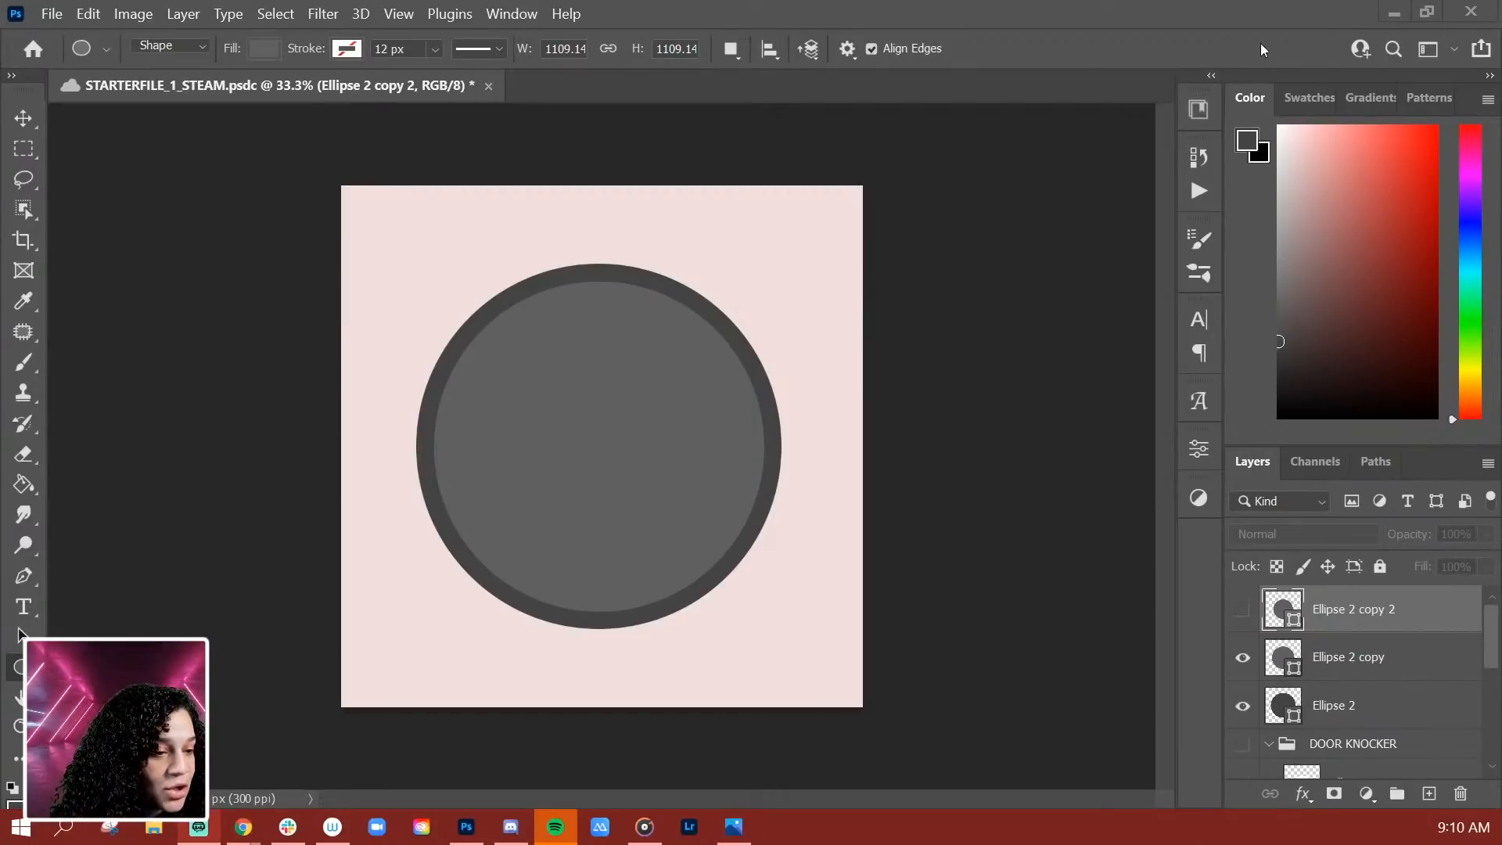
pyautogui.hotkey('ctrl', 'shift', 'd')
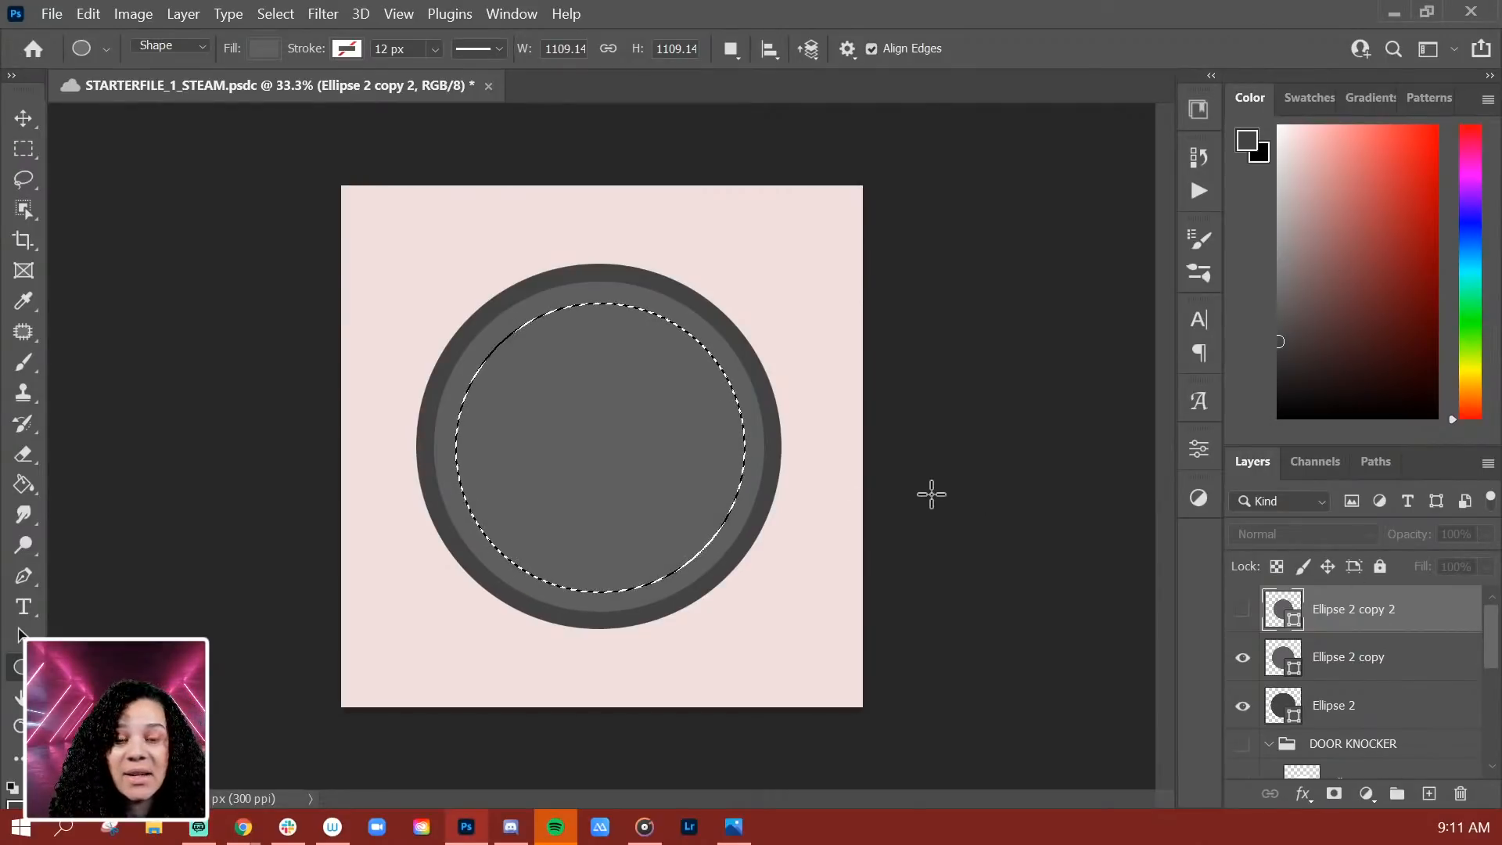
pyautogui.click(1386, 665)
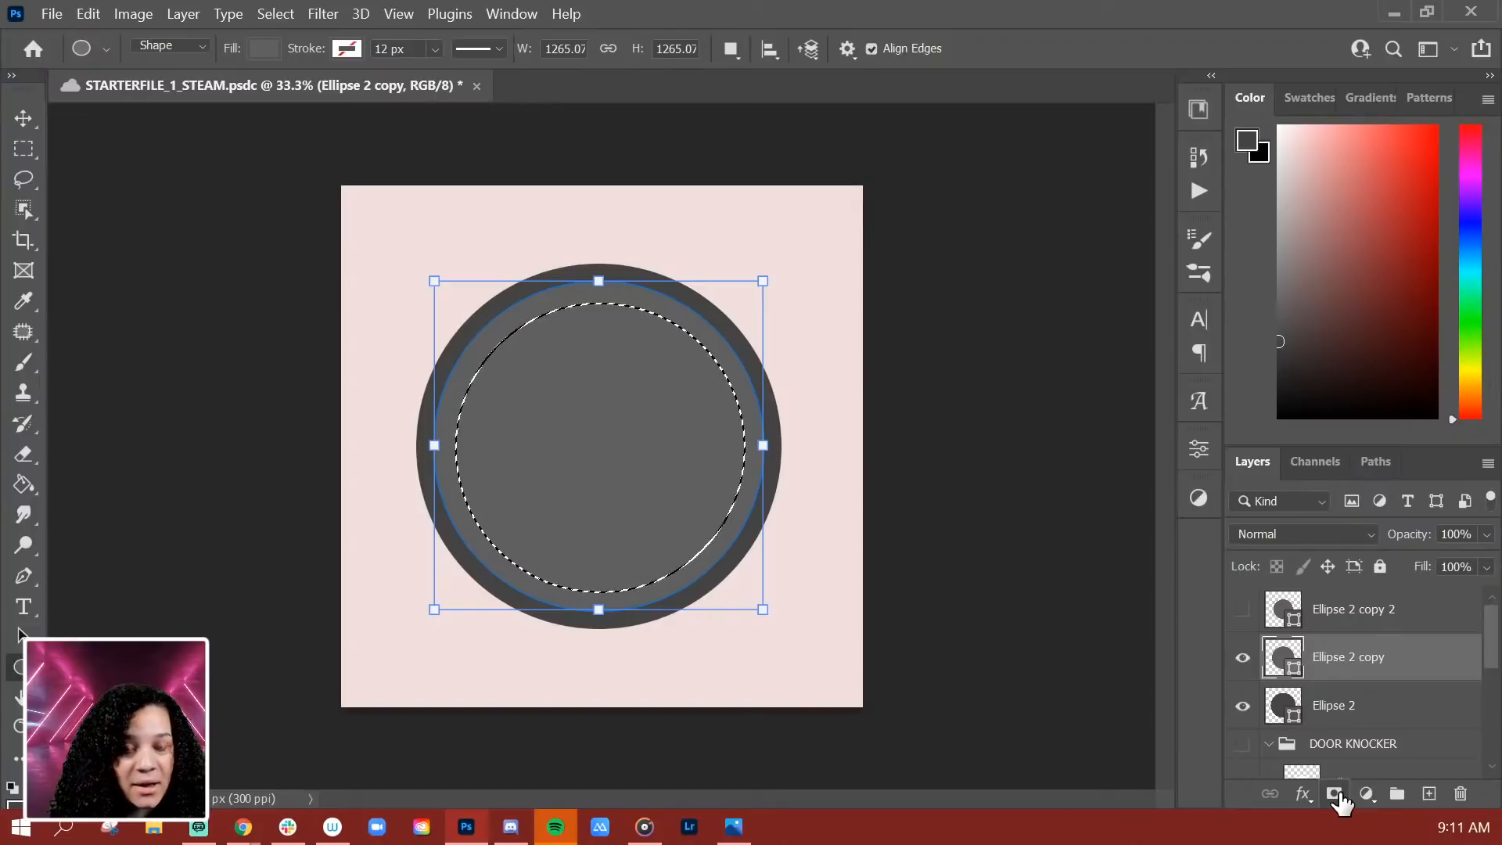
pyautogui.press('m')
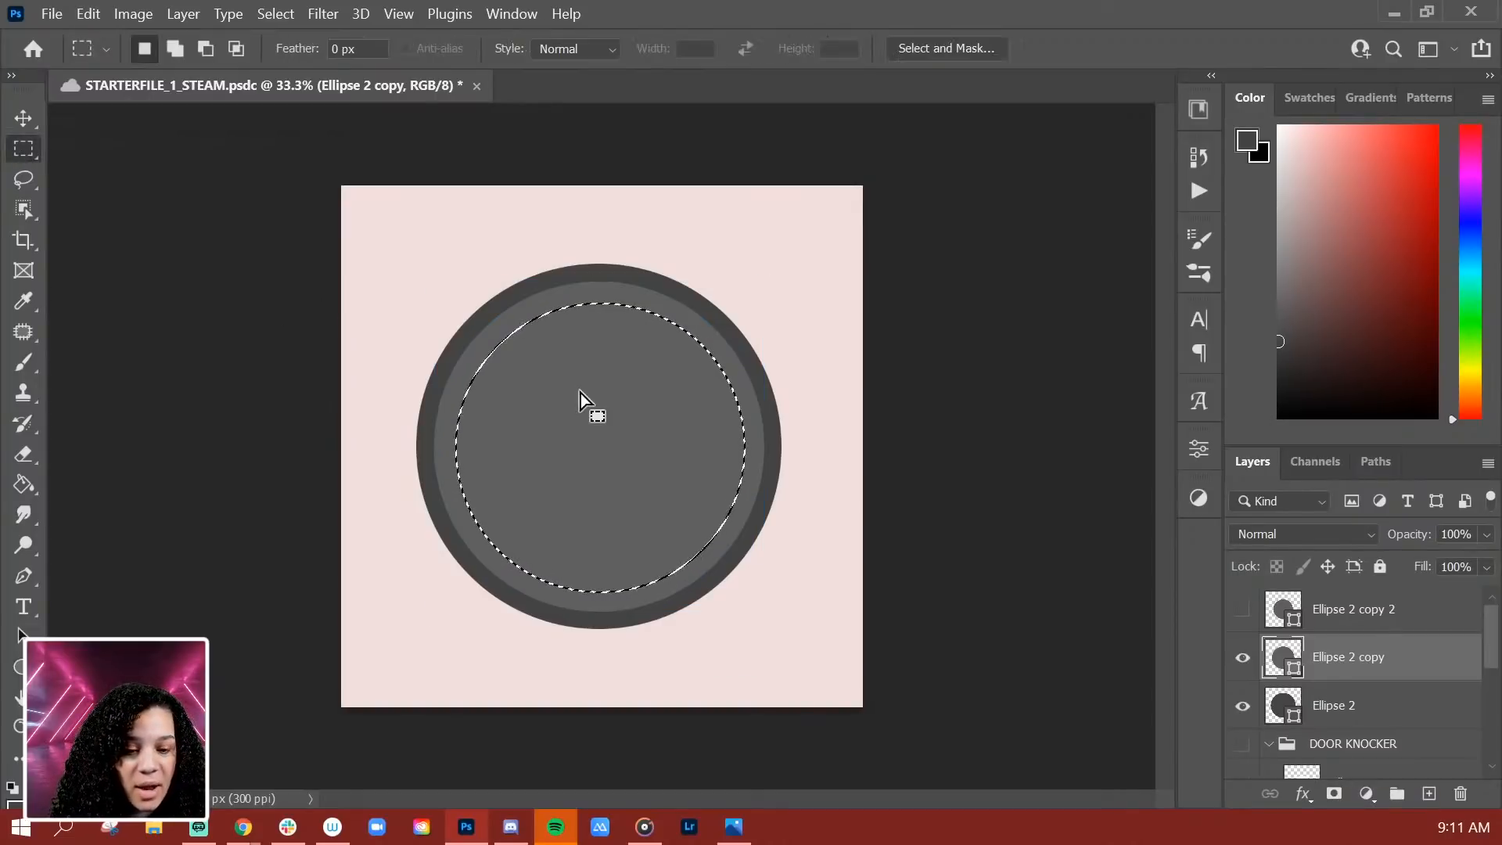
pyautogui.rightClick(596, 395)
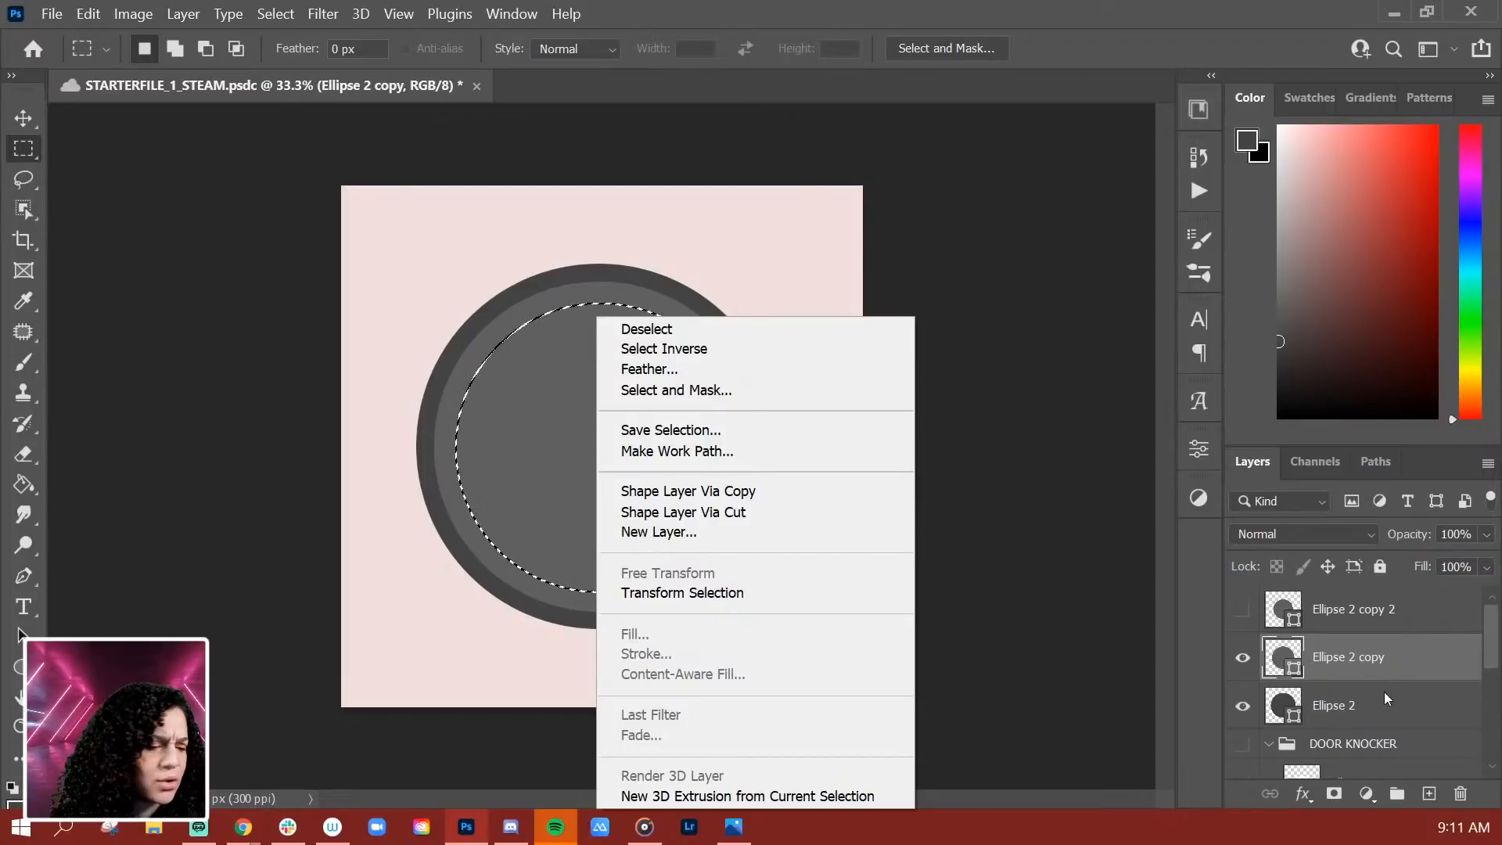
pyautogui.click(1402, 670)
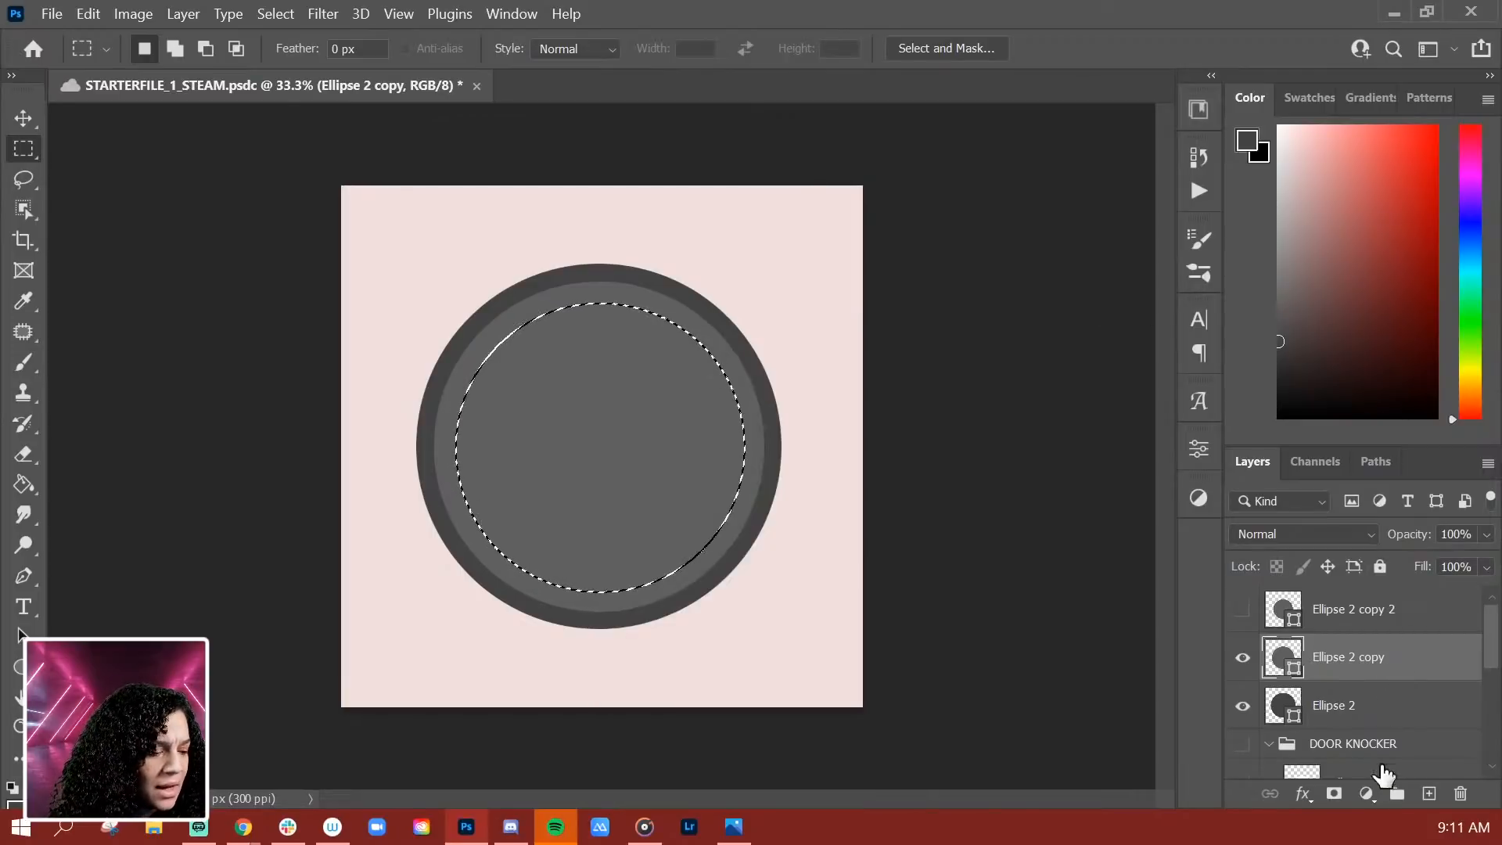
# Step: Invert the circular selection and add it as a layer mask that cuts the centre out of Ellipse 2 copy
pyautogui.click(1334, 795)
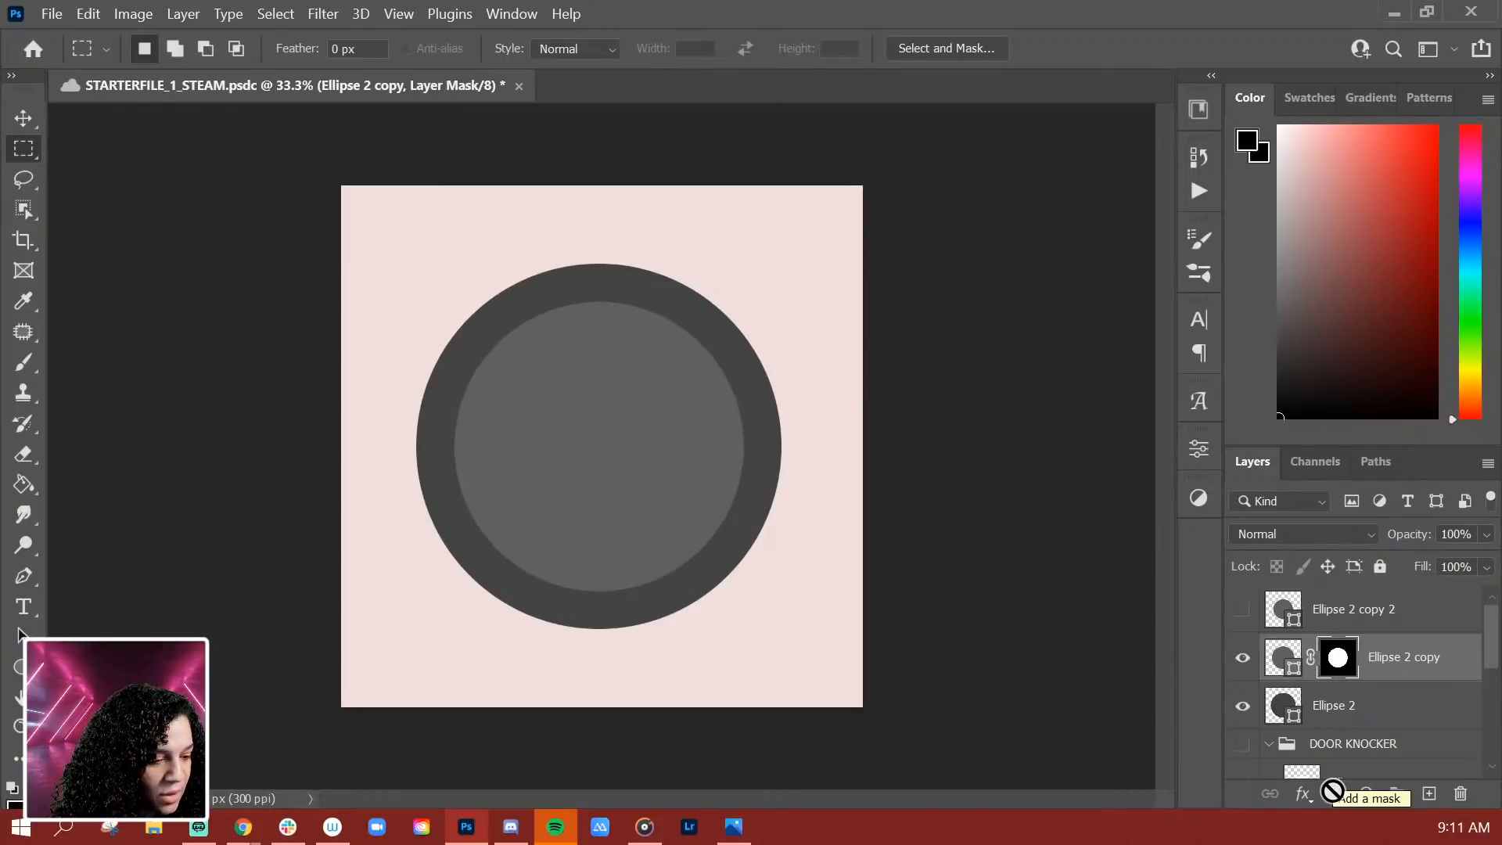
pyautogui.hotkey('ctrl', 'z')
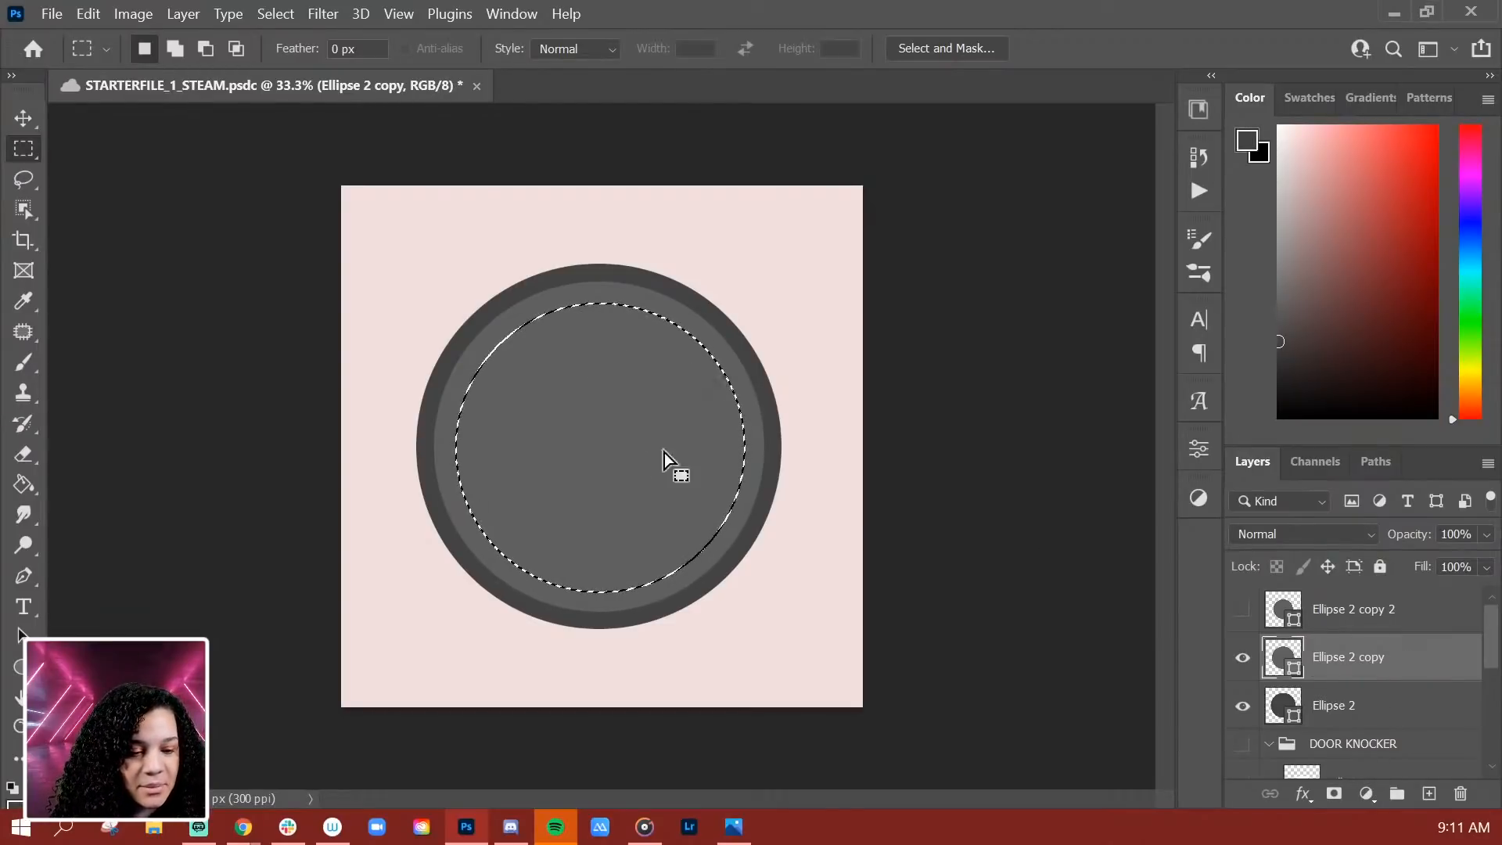
pyautogui.rightClick(556, 424)
pyautogui.click(625, 352)
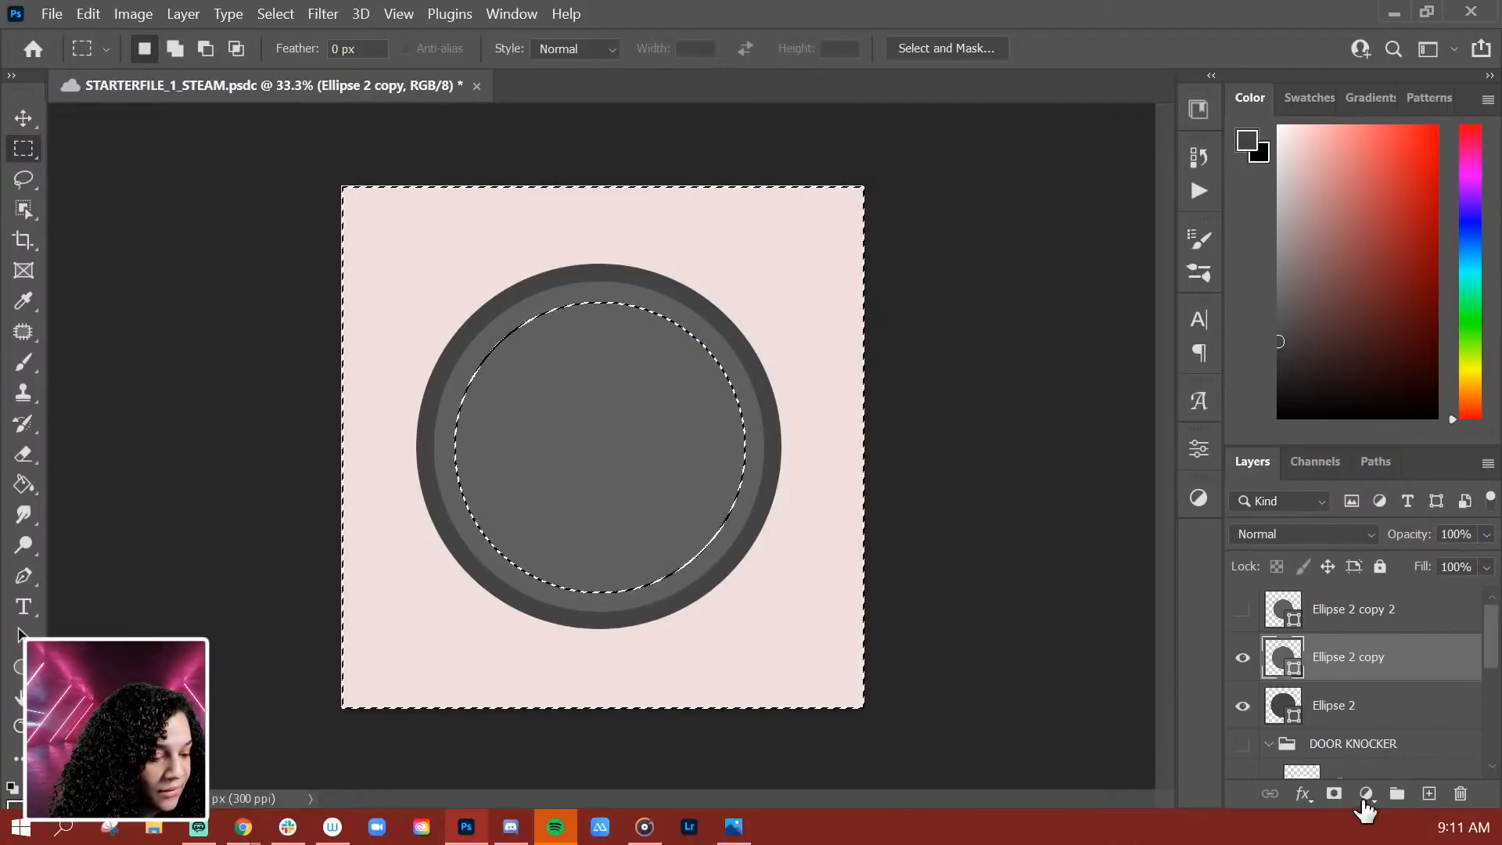
pyautogui.click(1333, 795)
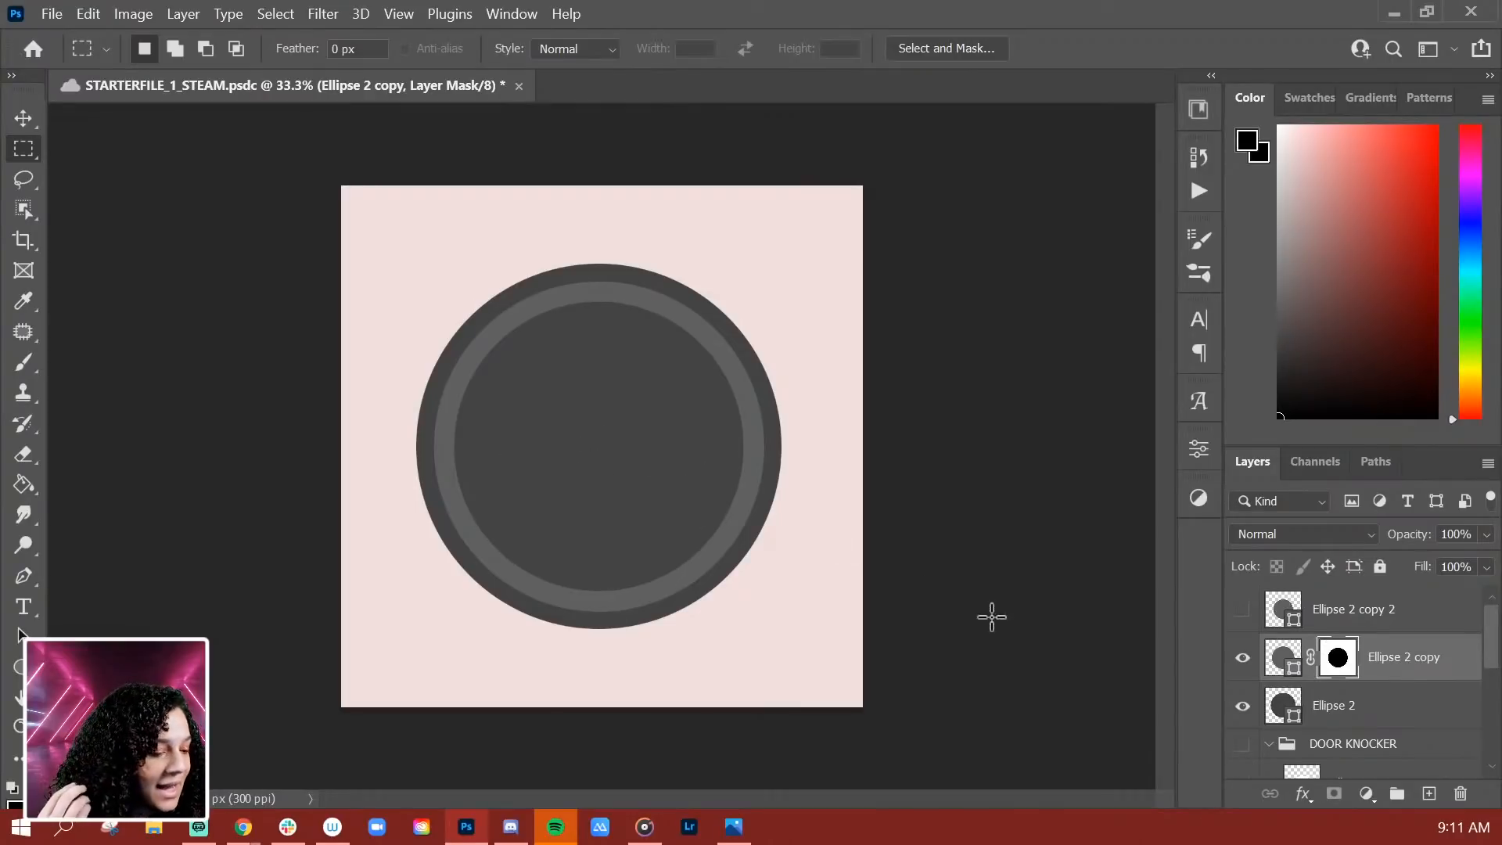
# Step: Reload the outline of Ellipse 2 copy 2, invert the selection, and add it as a layer mask on Ellipse 2
pyautogui.keyDown('ctrl'); pyautogui.click(1281, 610); pyautogui.keyUp('ctrl')
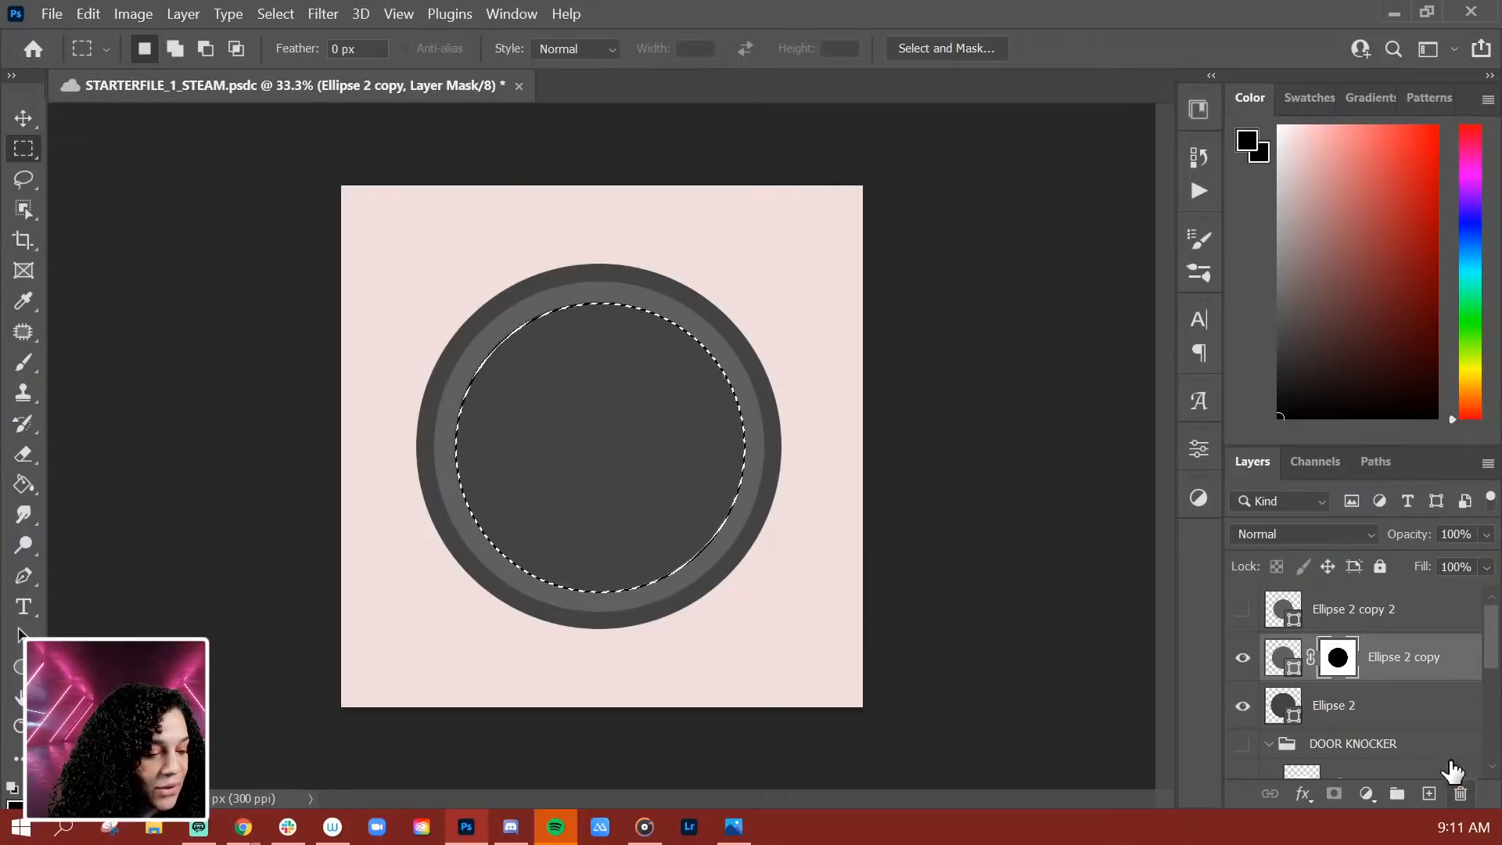
pyautogui.click(1400, 710)
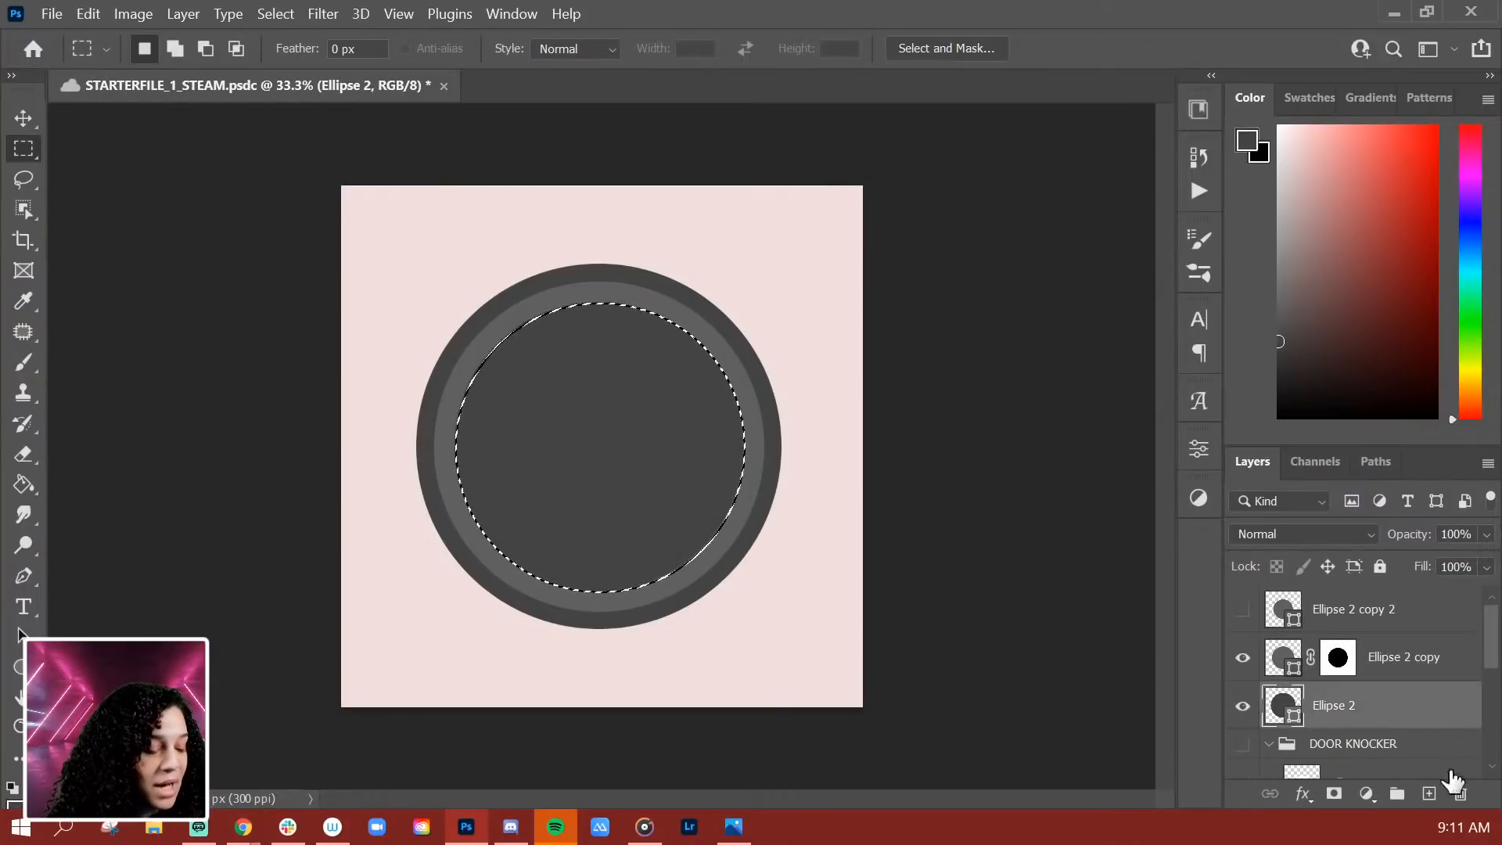
pyautogui.rightClick(624, 387)
pyautogui.click(674, 348)
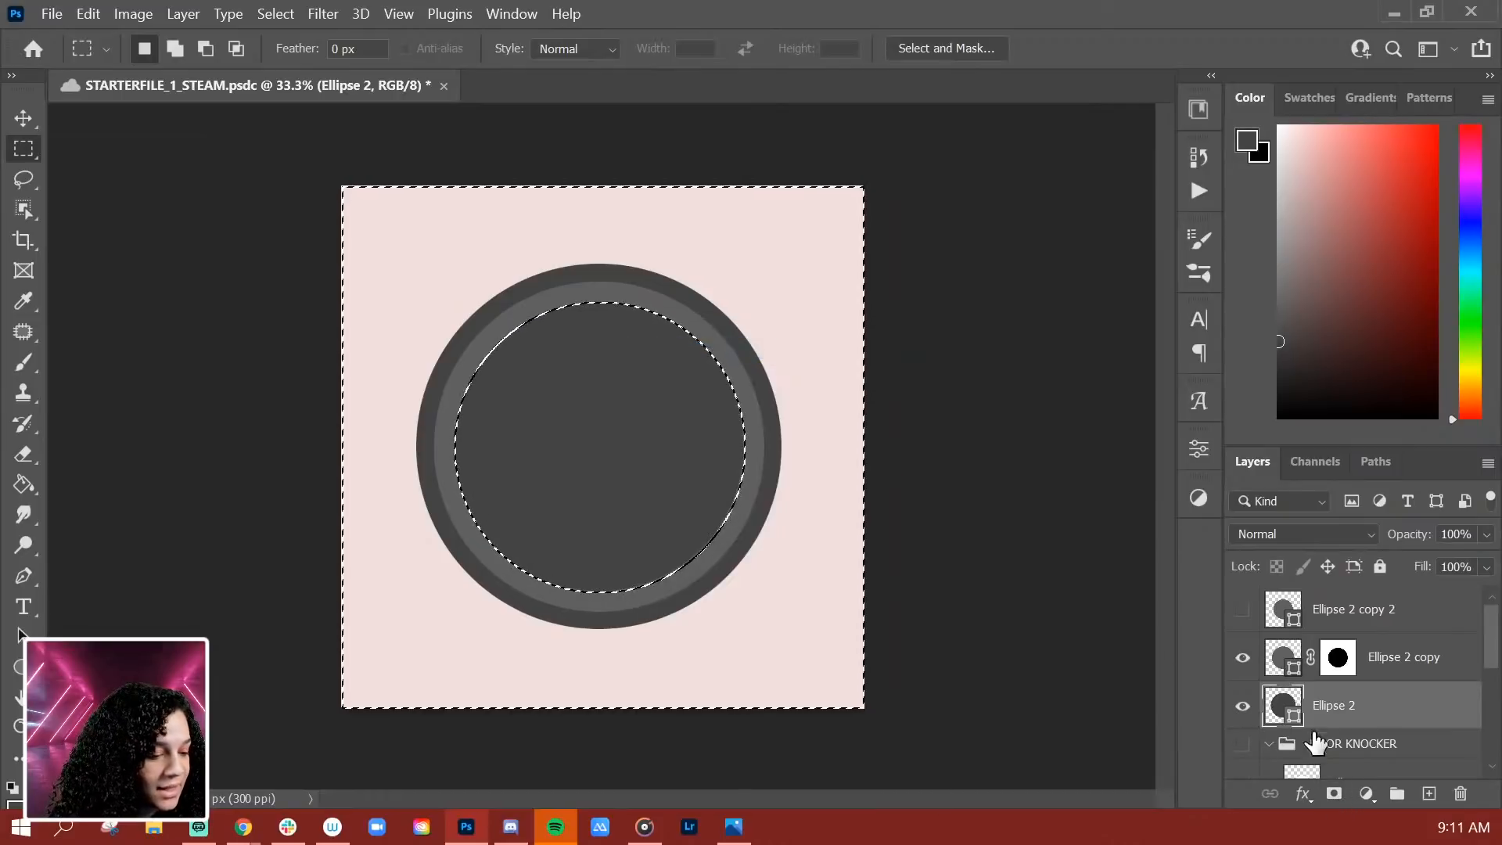
pyautogui.click(1333, 794)
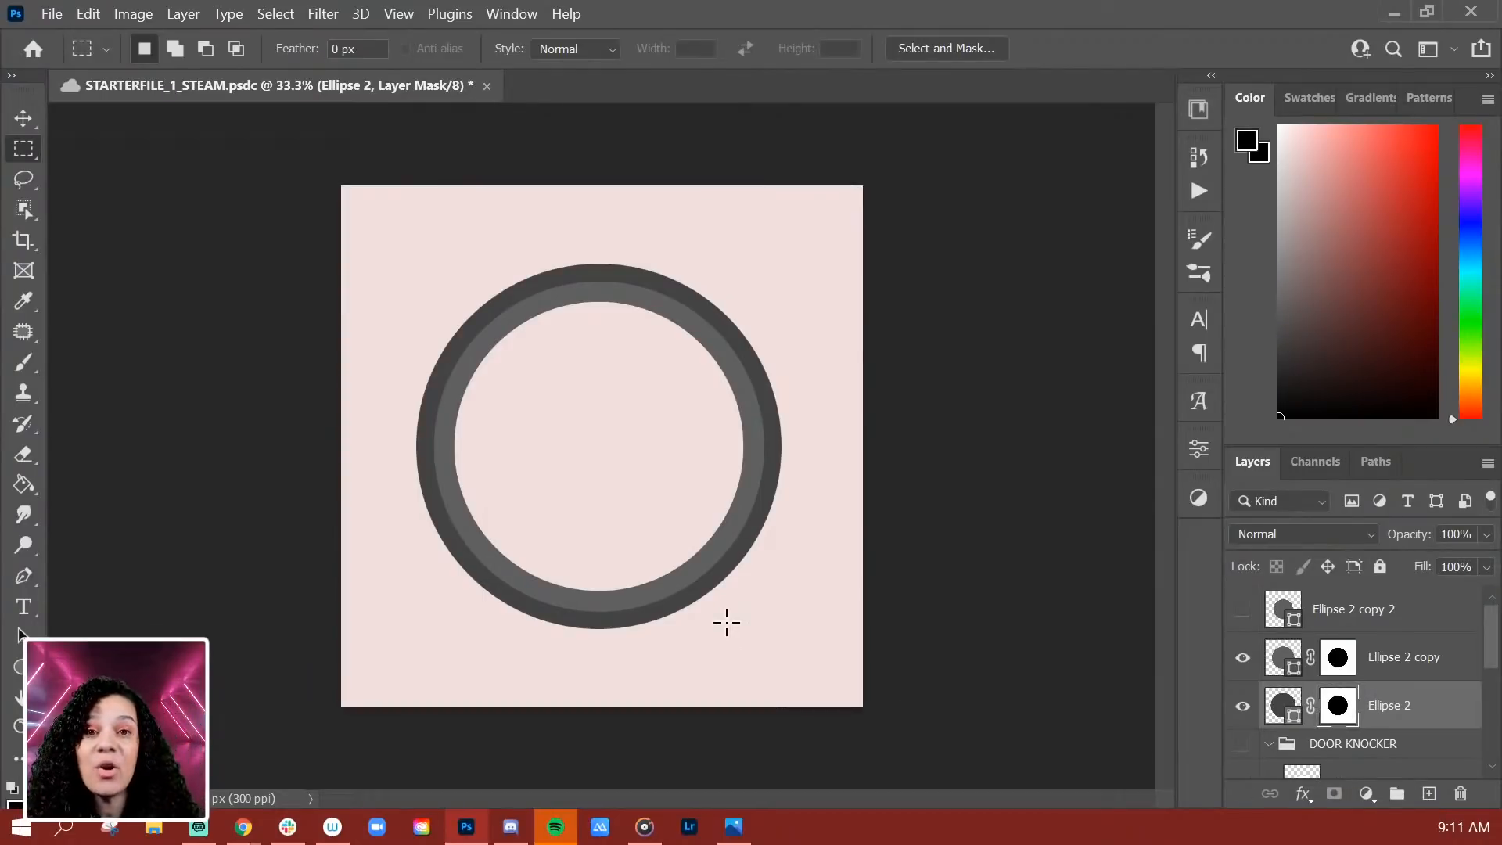
# Step: Group the three Ellipse 2 layers, hide the new group, and show the DOOR KNOCKER group
pyautogui.keyDown('shift'); pyautogui.click(1399, 623); pyautogui.keyUp('shift')
pyautogui.hotkey('ctrl', 'g')
pyautogui.click(1242, 599)
pyautogui.click(1242, 630)
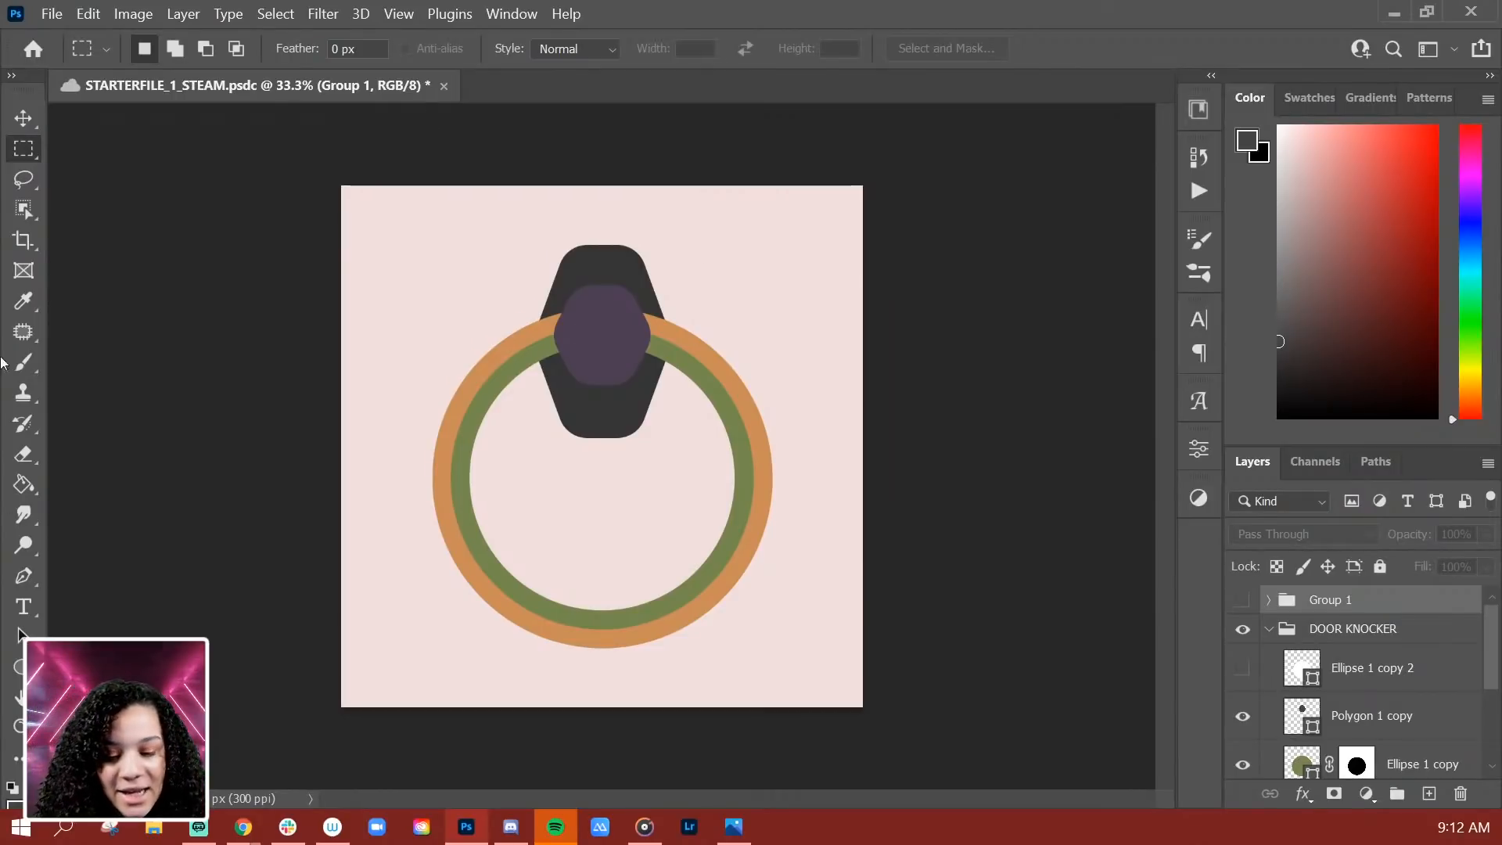
# Step: Draw a six-sided polygon about 298 by 447 px beside the door knocker and round its corners to 46 px
pyautogui.click(19, 667)
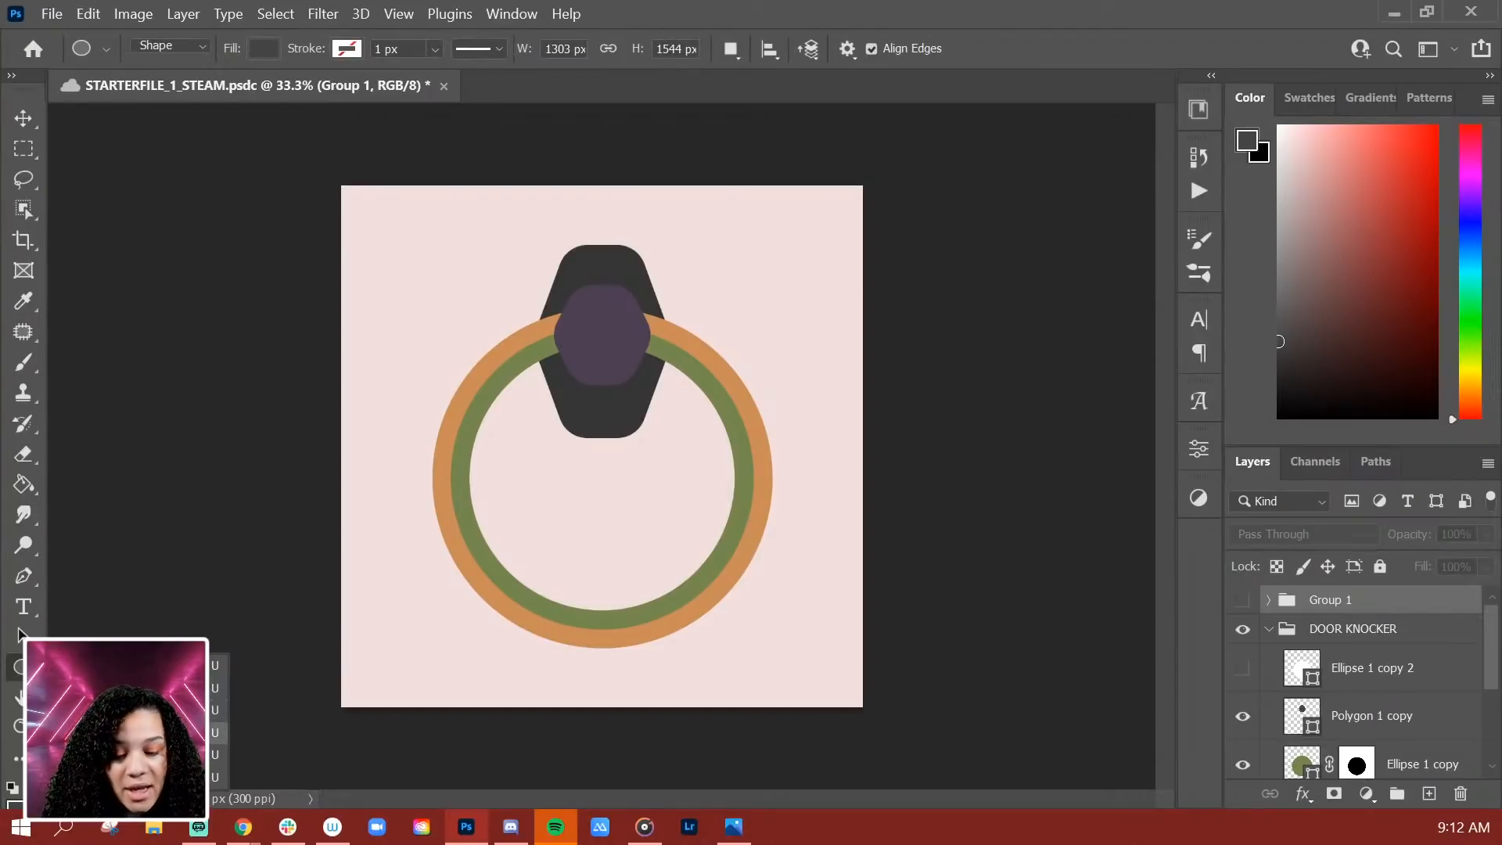
pyautogui.click(118, 732)
pyautogui.moveTo(407, 243); pyautogui.dragTo(485, 358)
pyautogui.scroll(-1, 1081, 720)
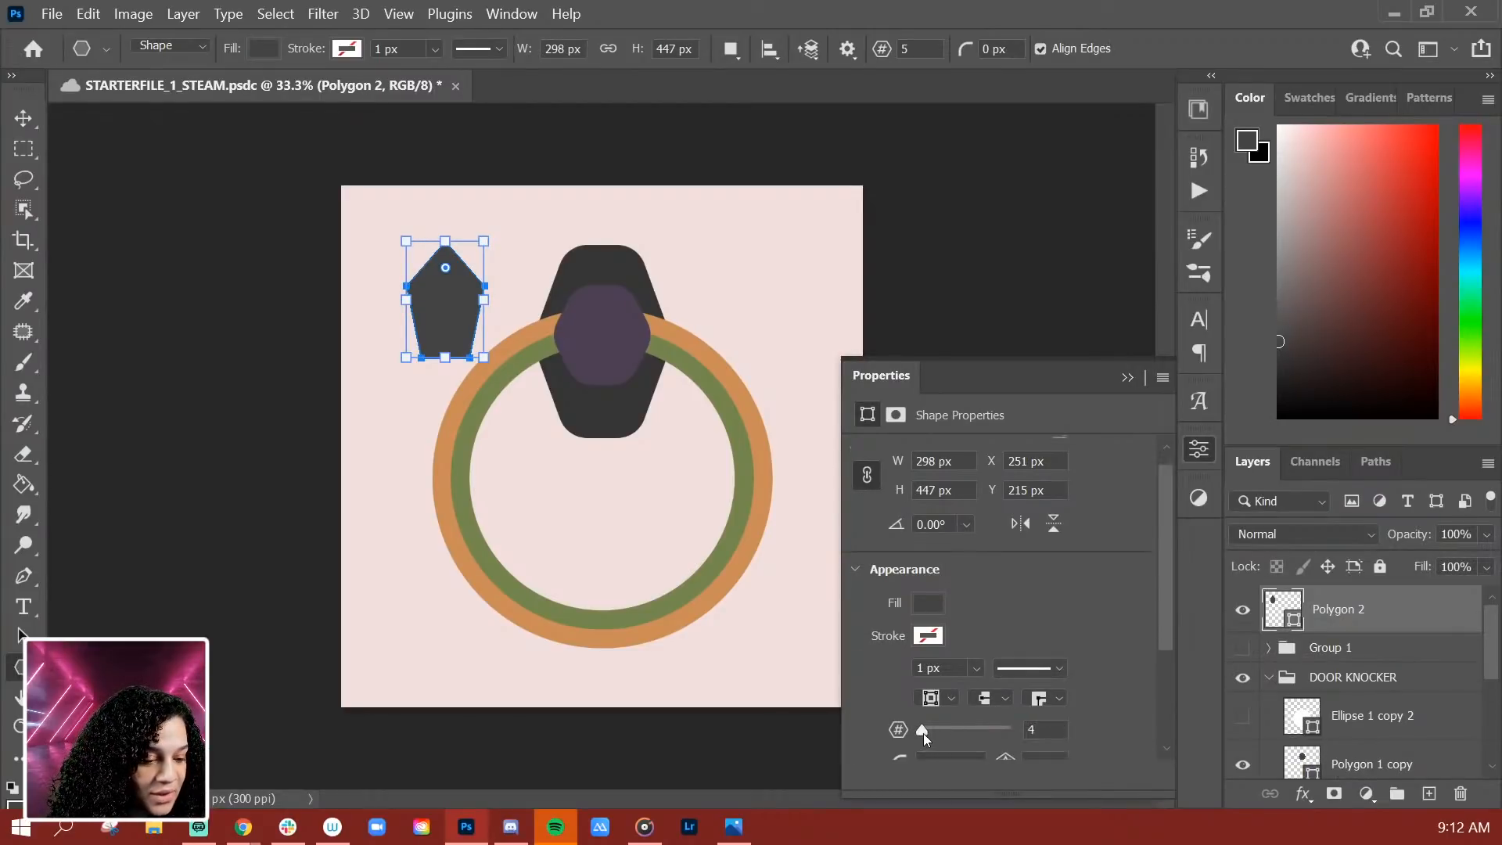
pyautogui.scroll(-2, 921, 739)
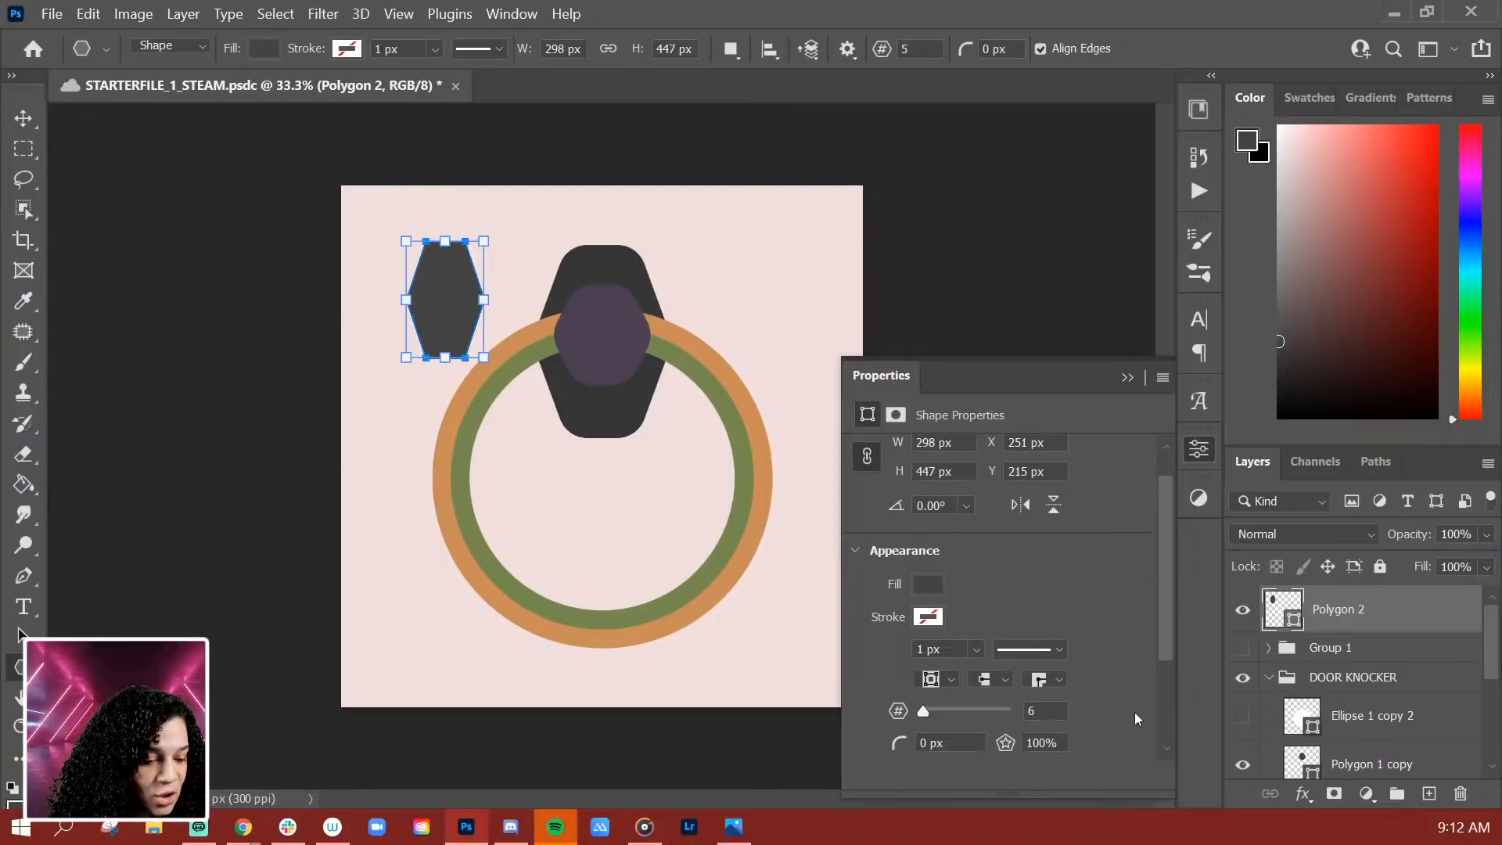
pyautogui.moveTo(901, 733); pyautogui.dragTo(935, 731)
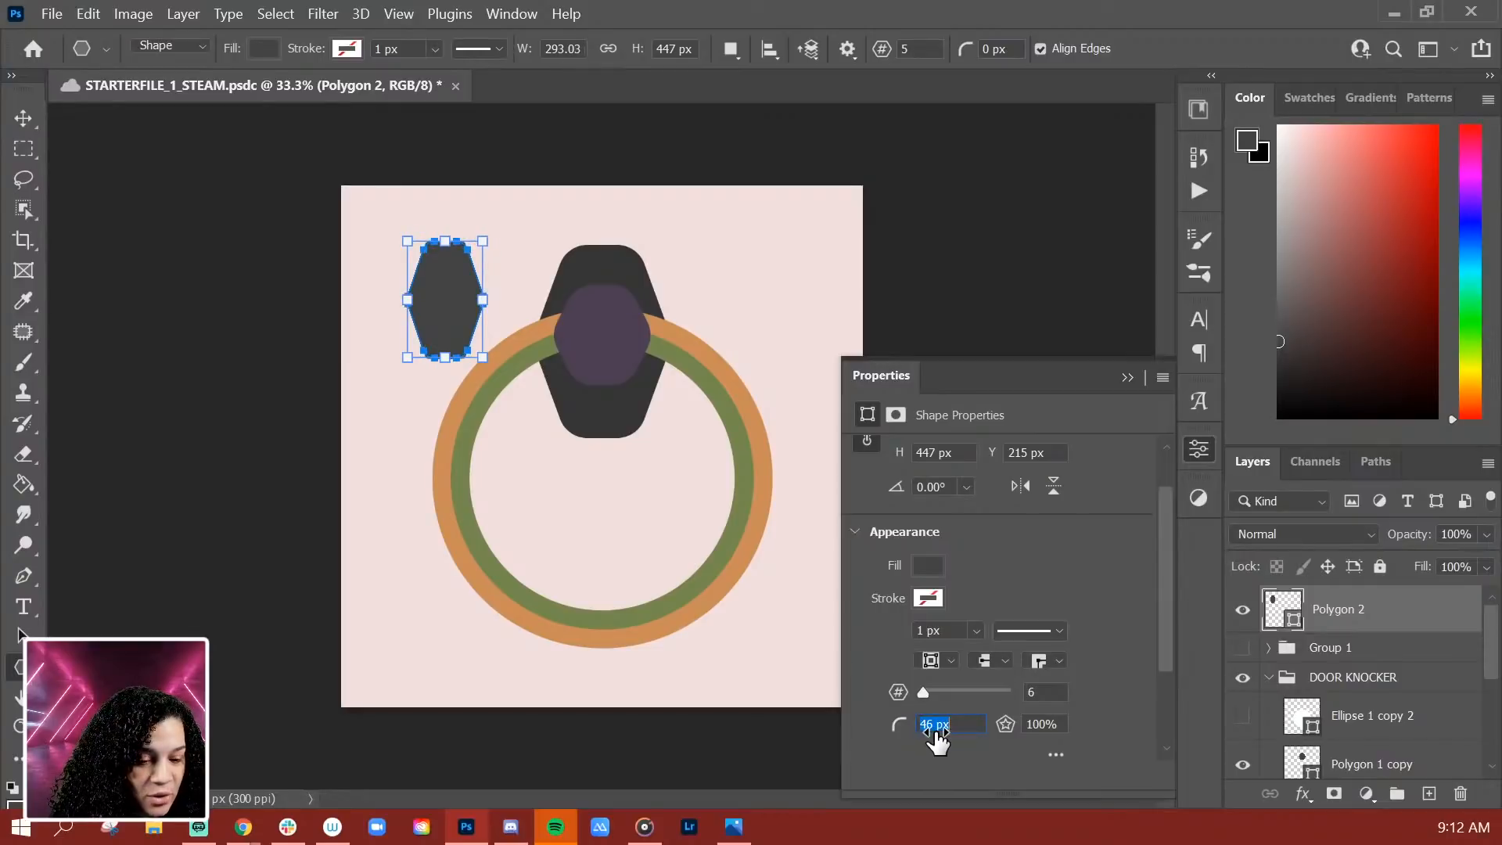
# Step: Stretch the rounded trial polygon to about 573 px tall and delete its layer
pyautogui.moveTo(446, 234); pyautogui.dragTo(444, 202)
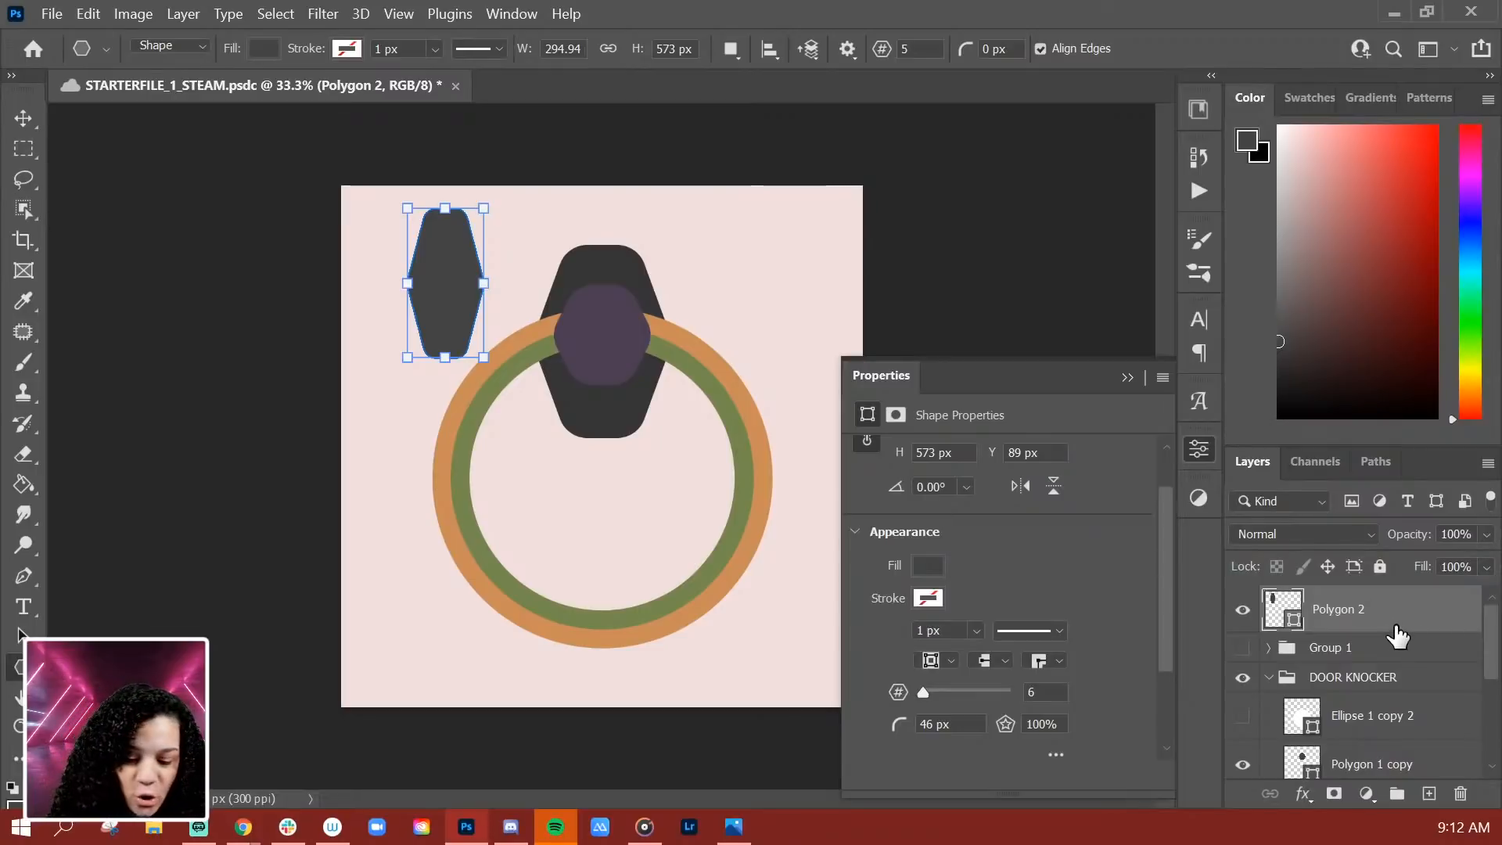
pyautogui.moveTo(1410, 614); pyautogui.dragTo(1406, 653)
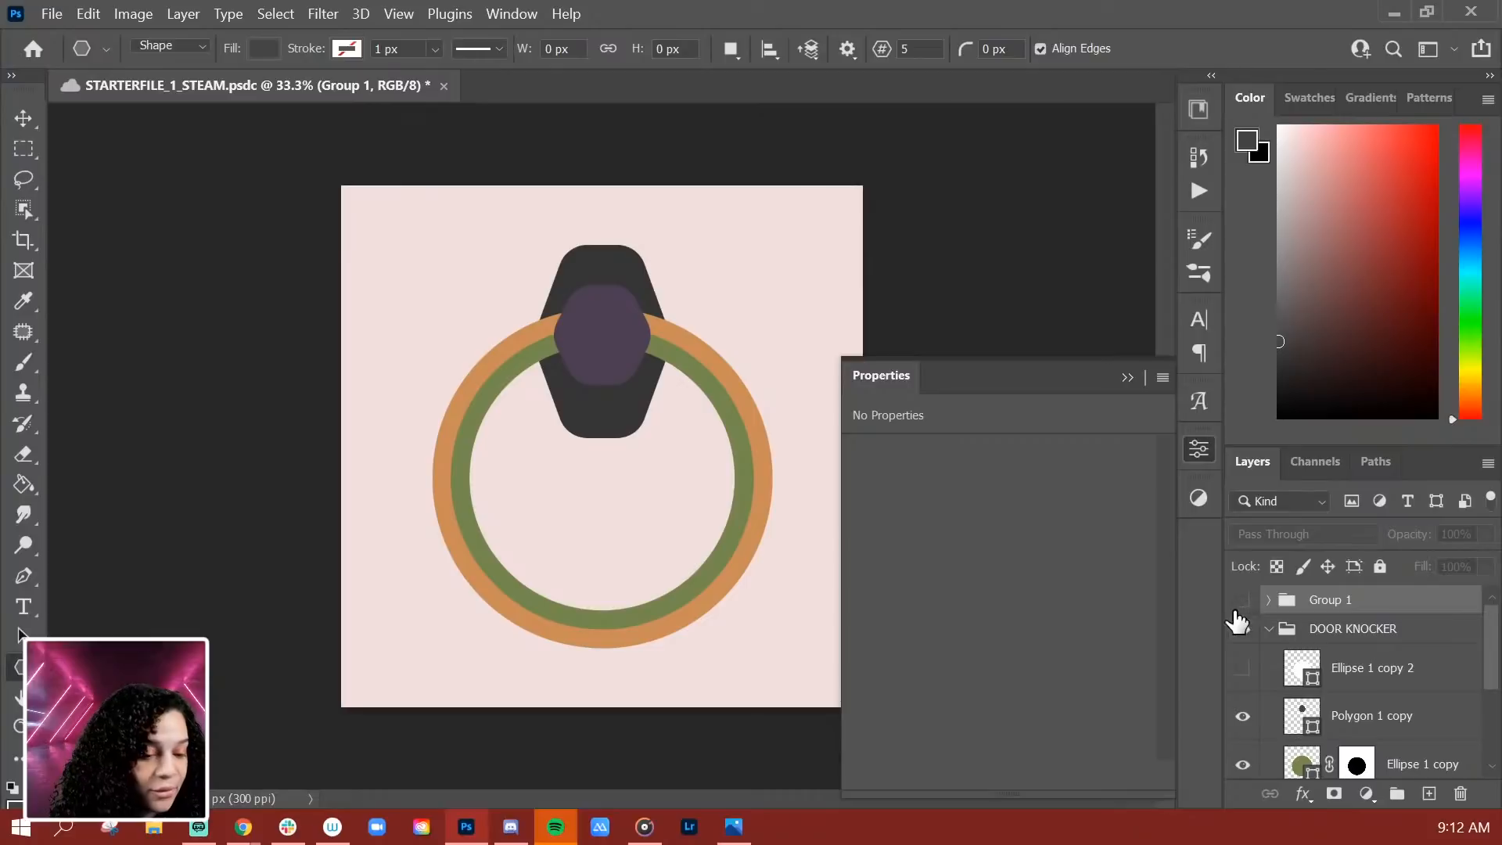
pyautogui.click(1194, 453)
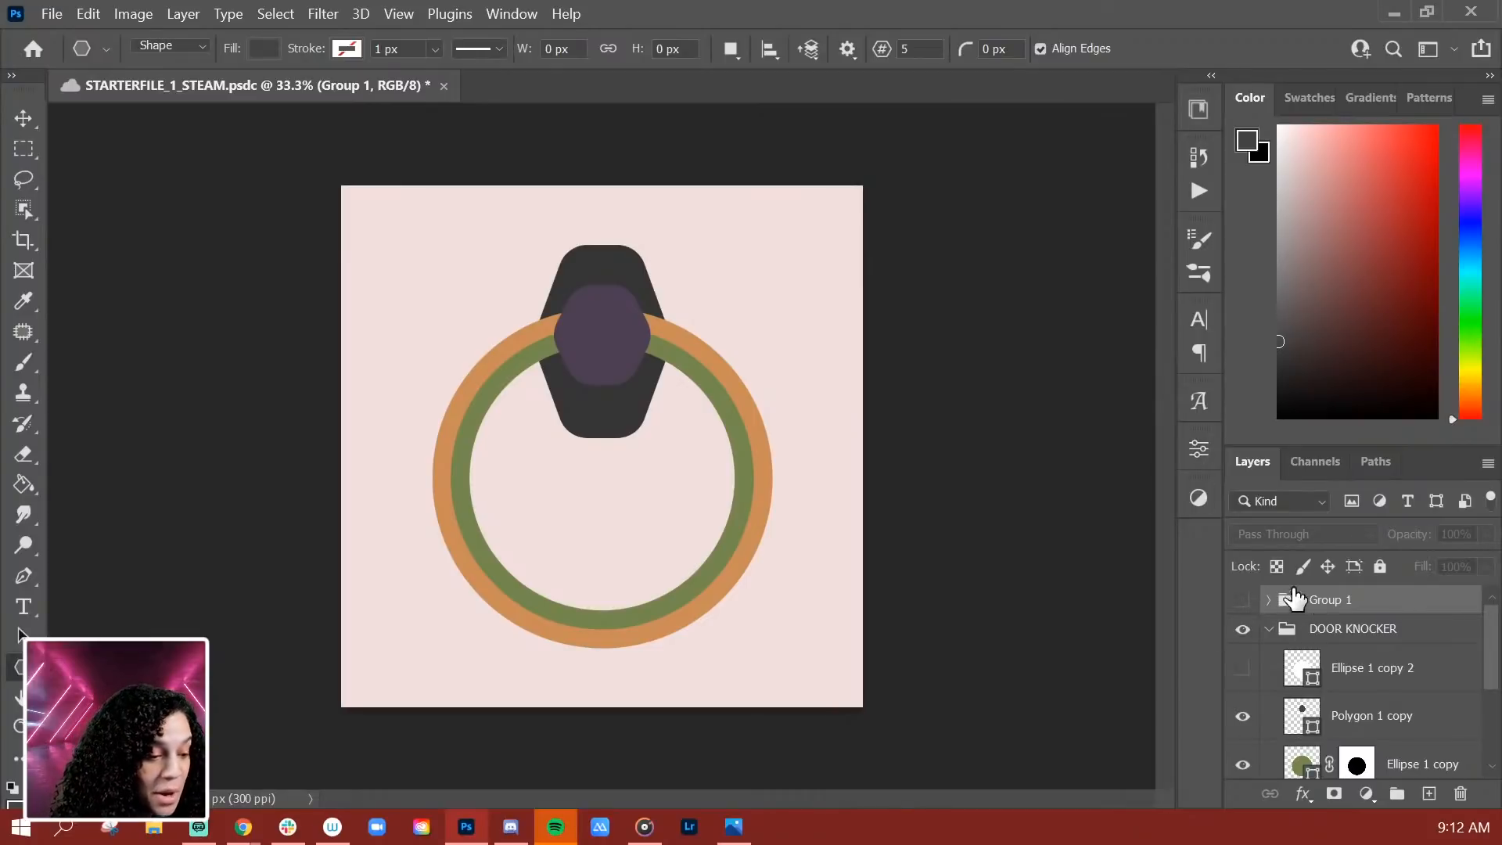
# Step: Add a new layer directly above Ellipse 1 and make it a clipping mask on that orange ring
pyautogui.scroll(-2, 1396, 708)
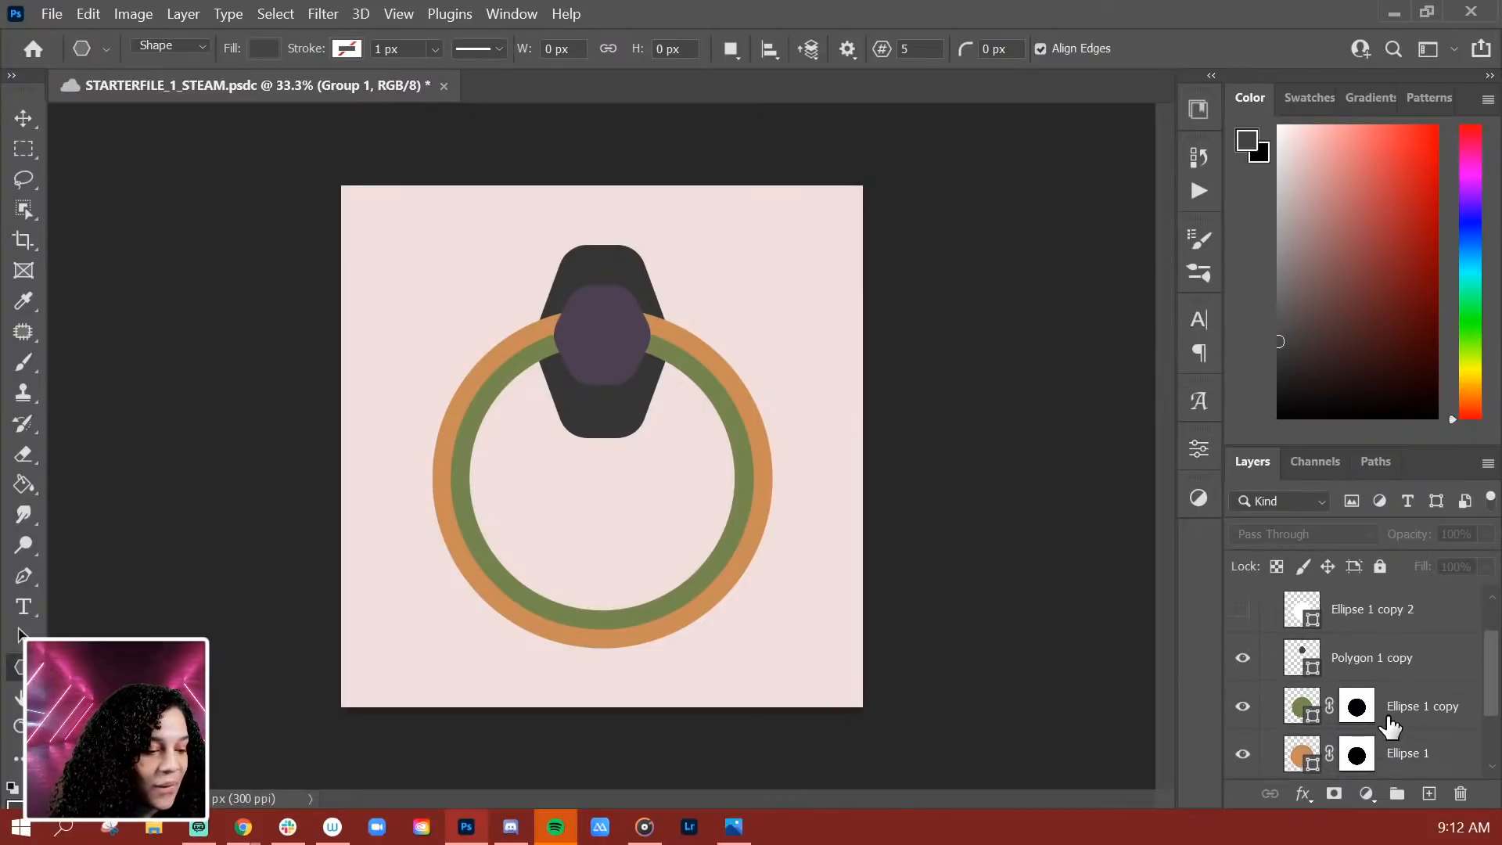
pyautogui.click(1451, 757)
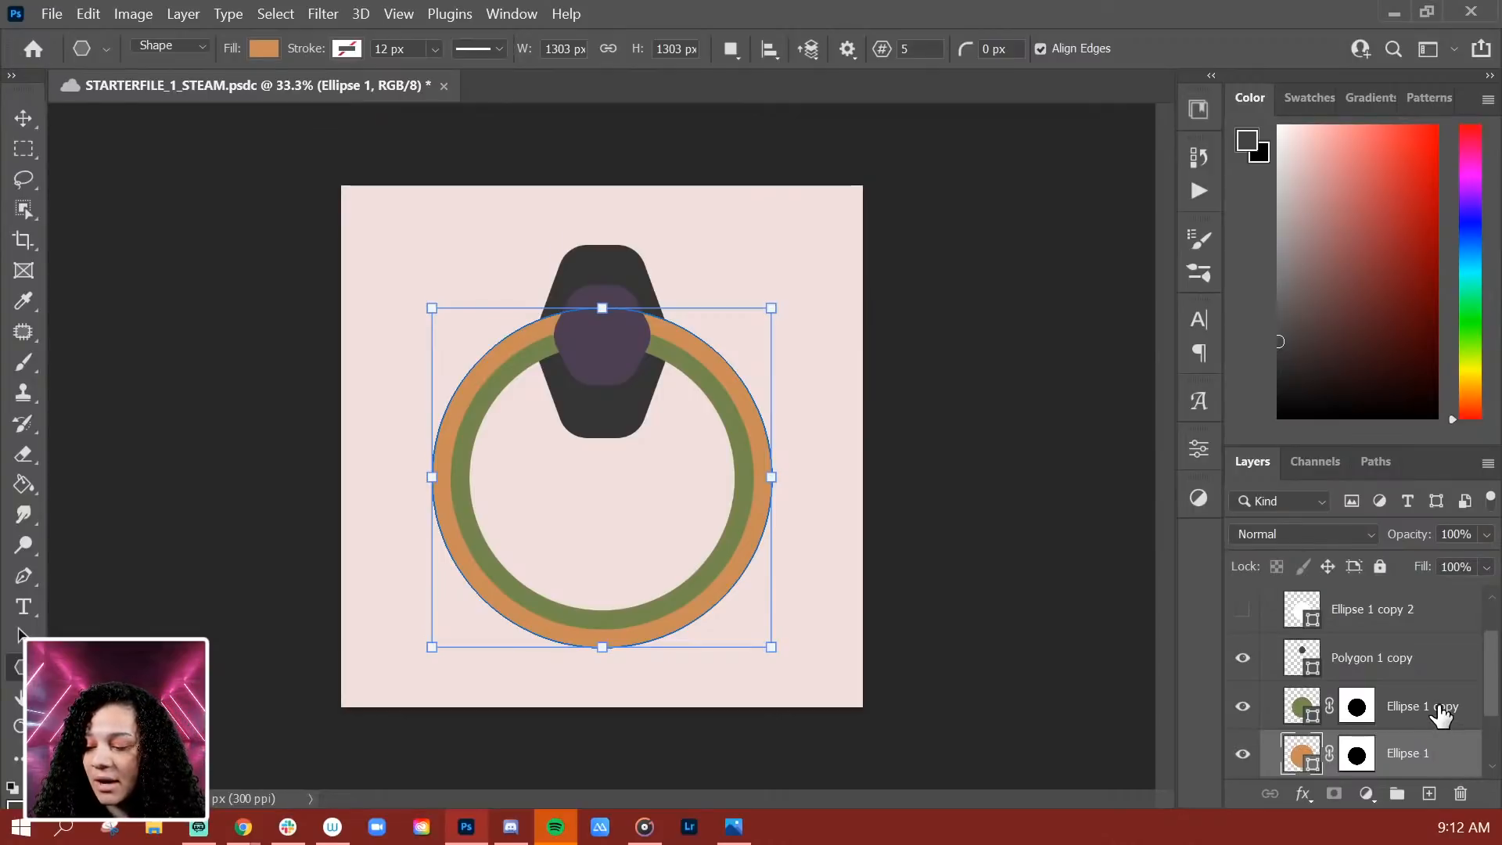
pyautogui.hotkey('ctrl', 'shift', 'n')
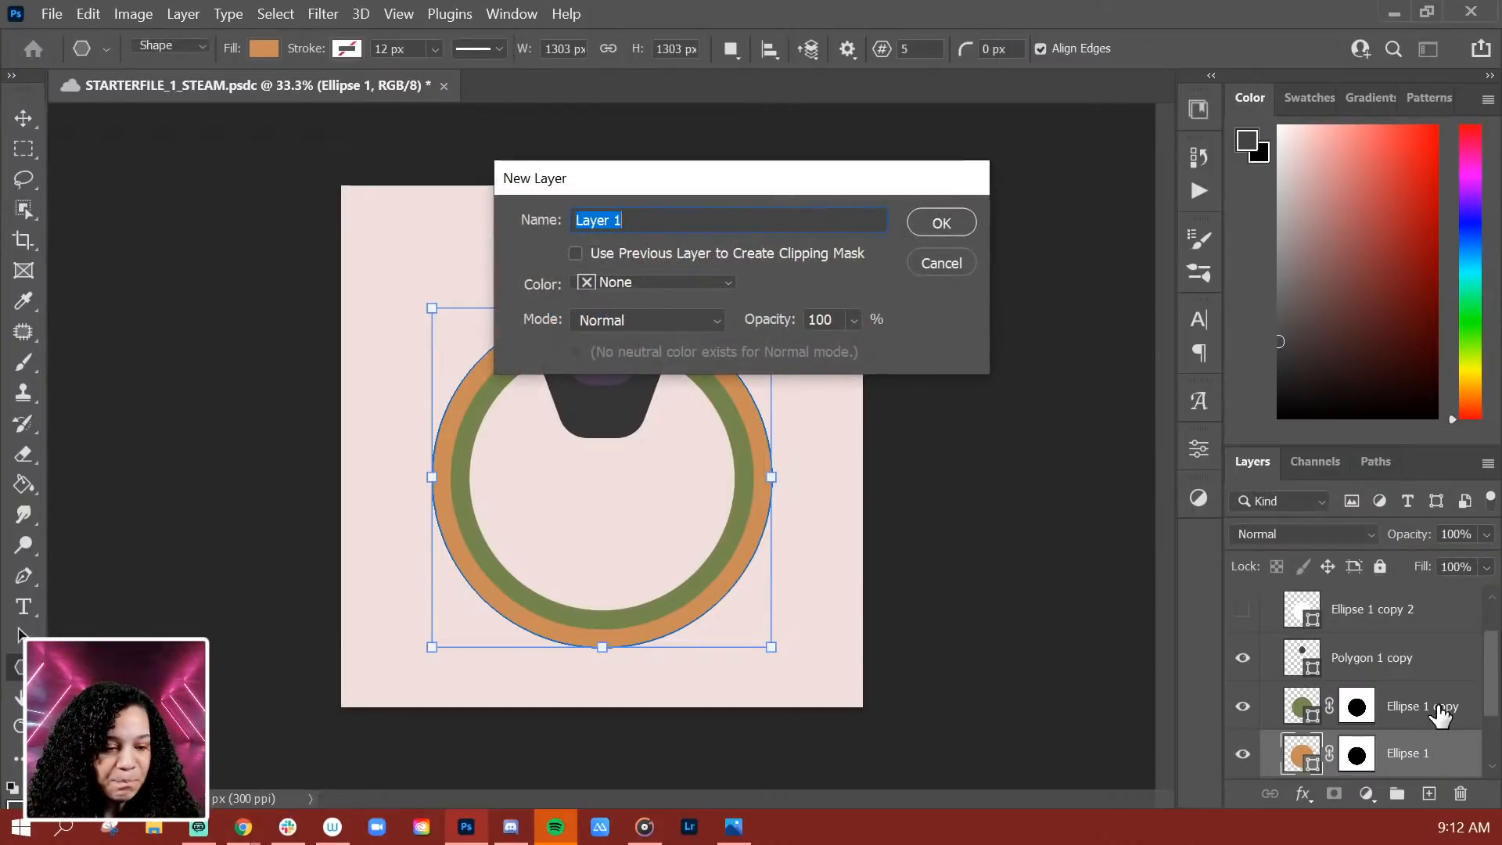
pyautogui.press('Return')
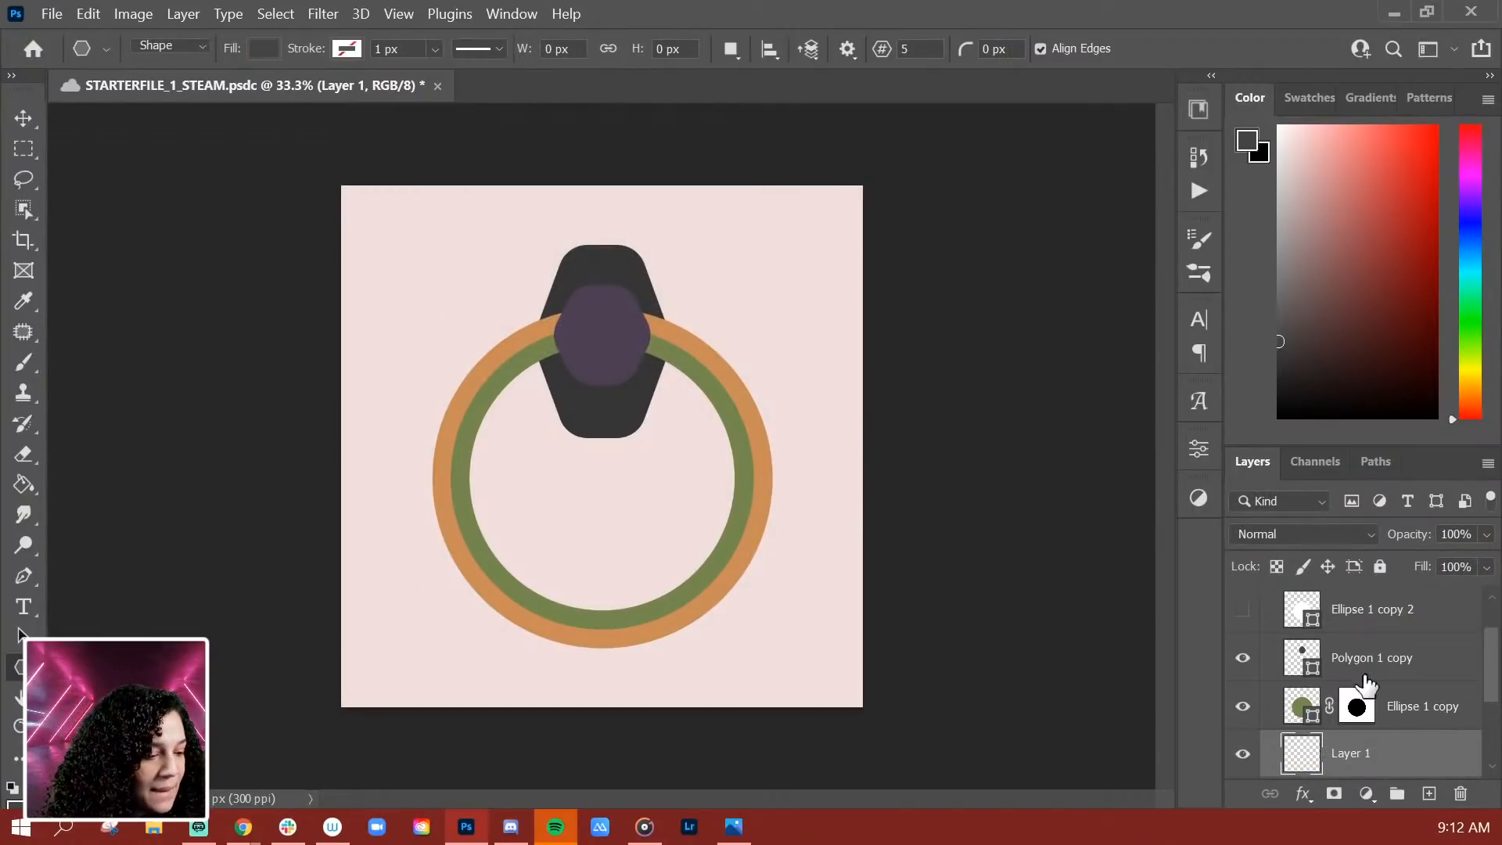
pyautogui.rightClick(1424, 761)
pyautogui.click(1290, 493)
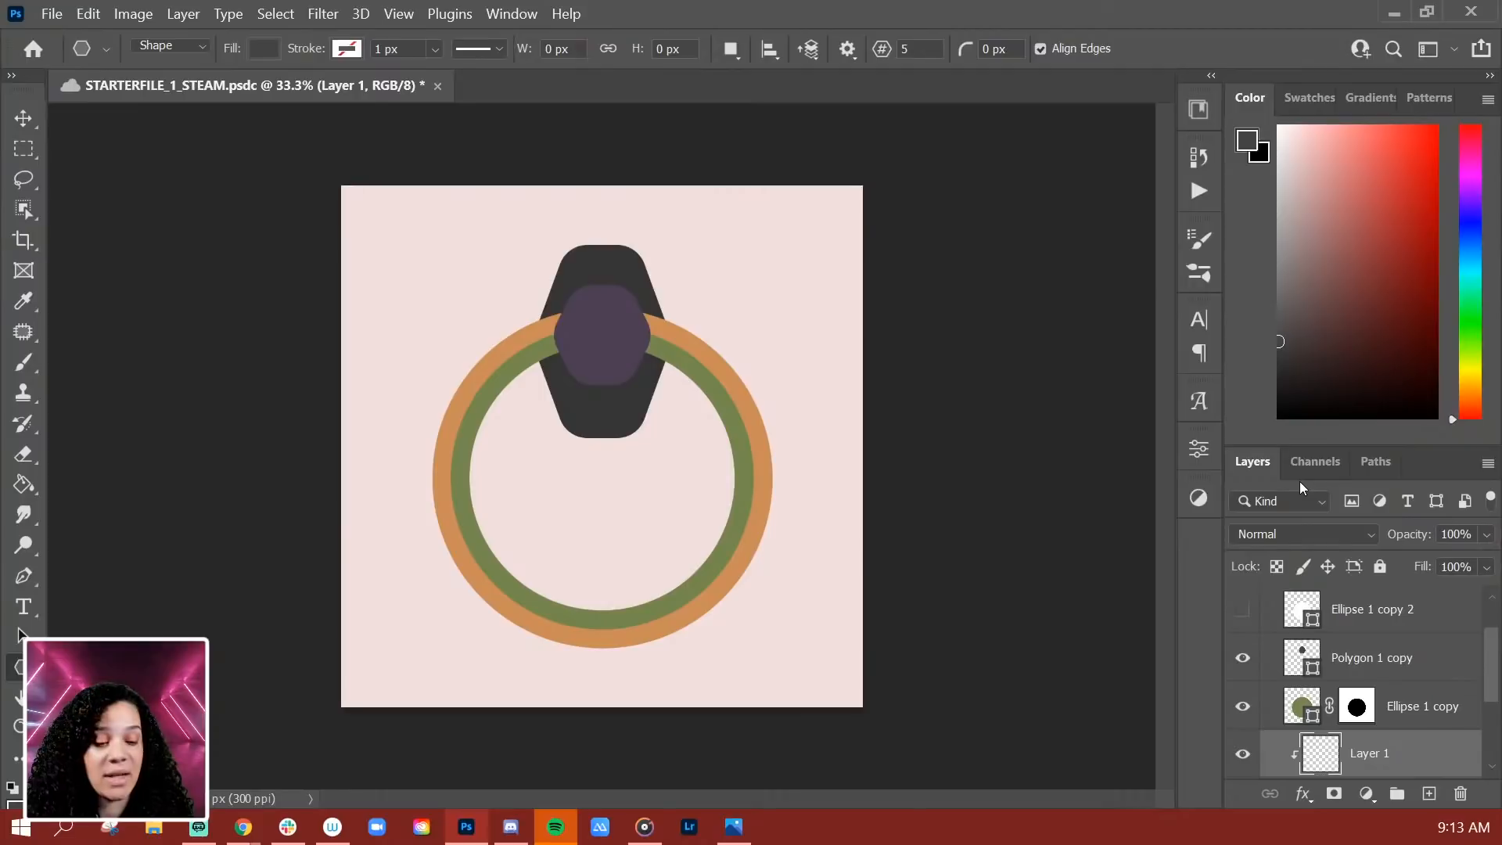
# Step: Choose the textured viagnuage1 1 preset for the Brush tool
pyautogui.press('b')
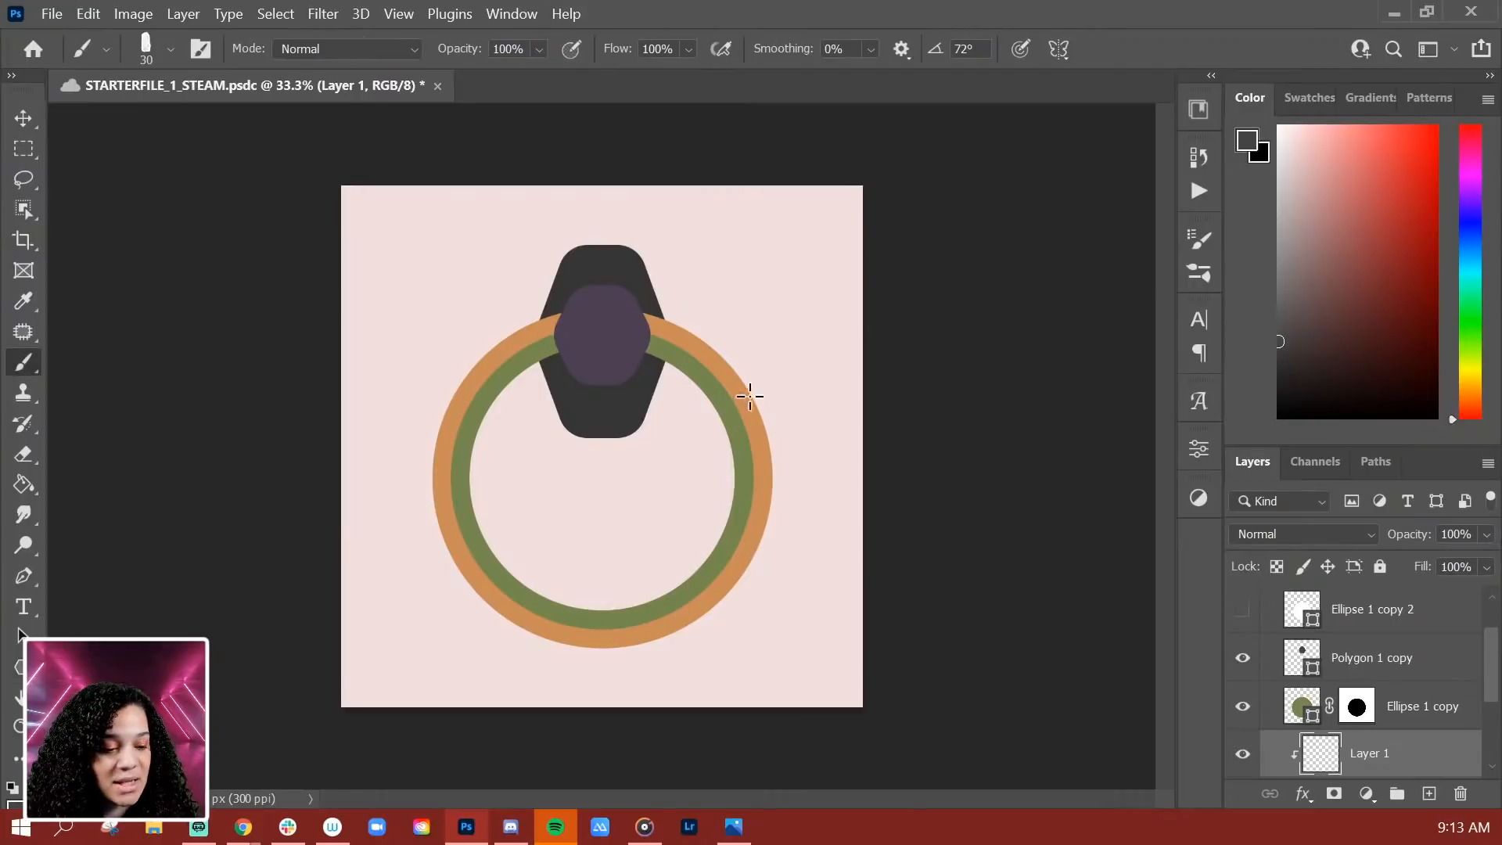
pyautogui.rightClick(541, 277)
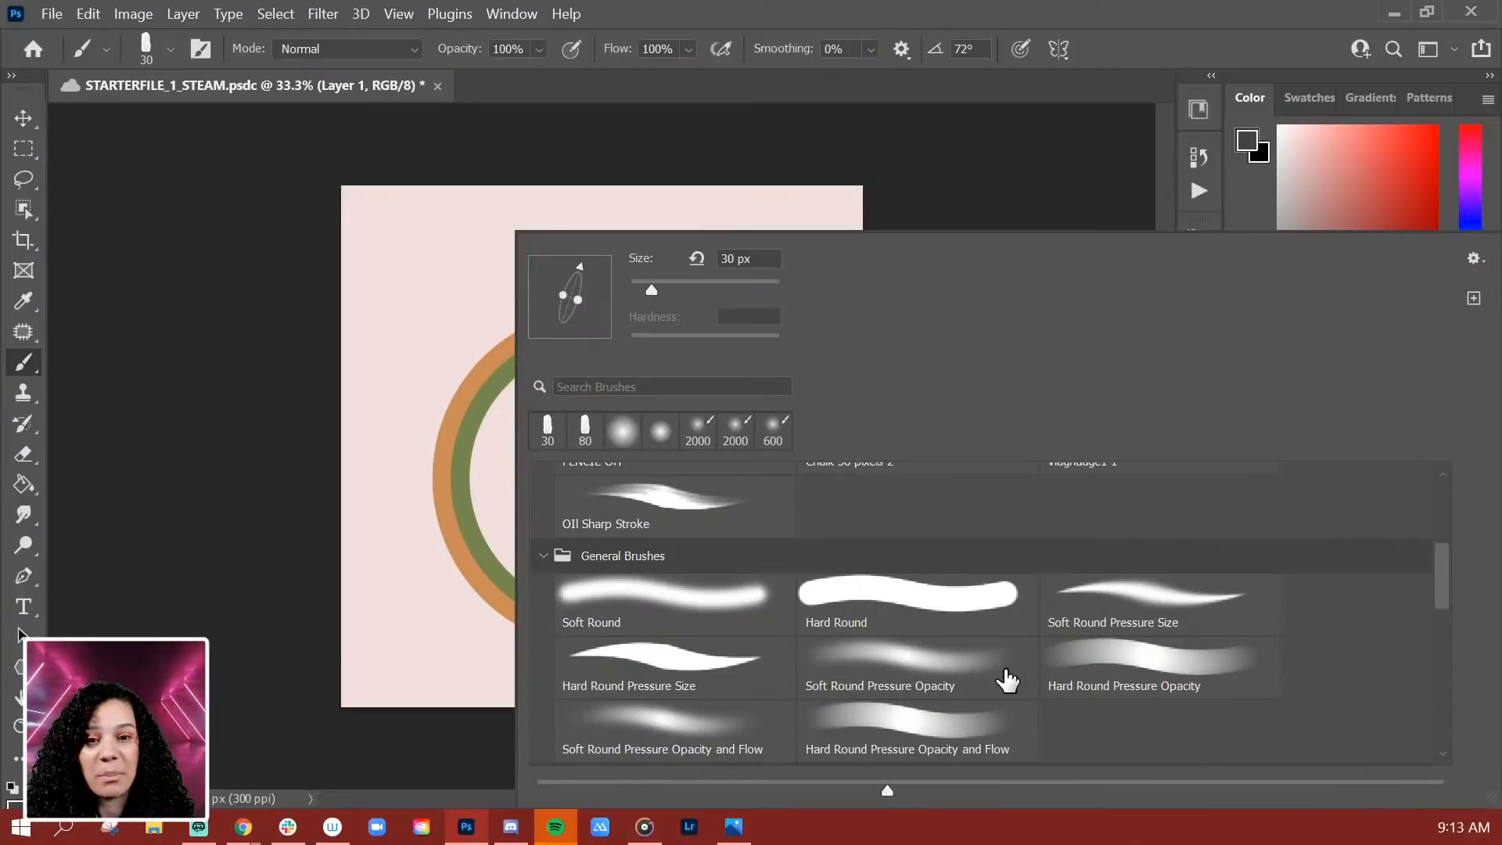
pyautogui.moveTo(1434, 576); pyautogui.dragTo(1439, 529)
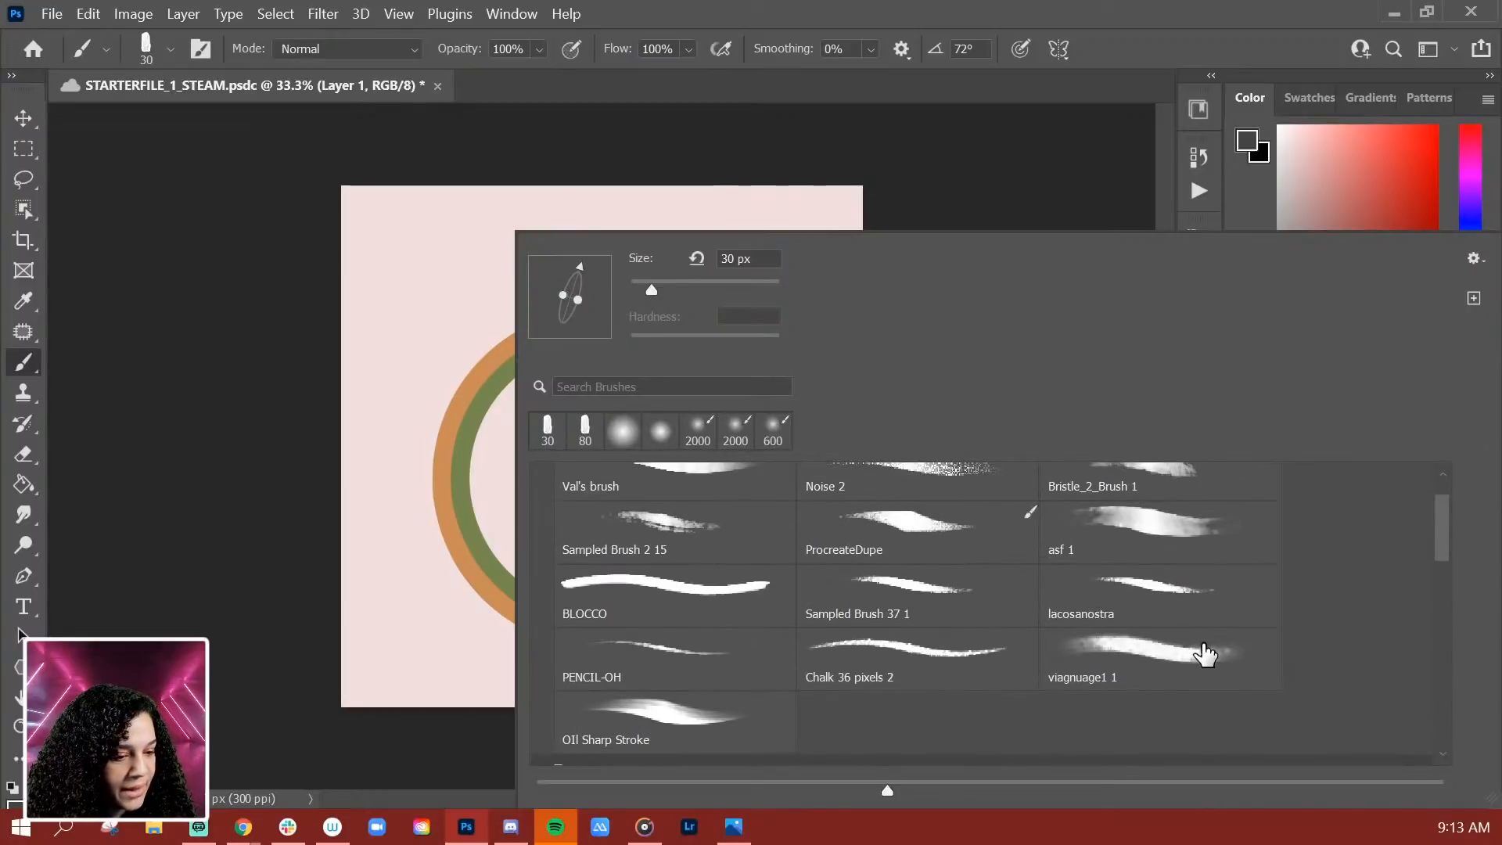
pyautogui.click(1187, 667)
pyautogui.click(1037, 155)
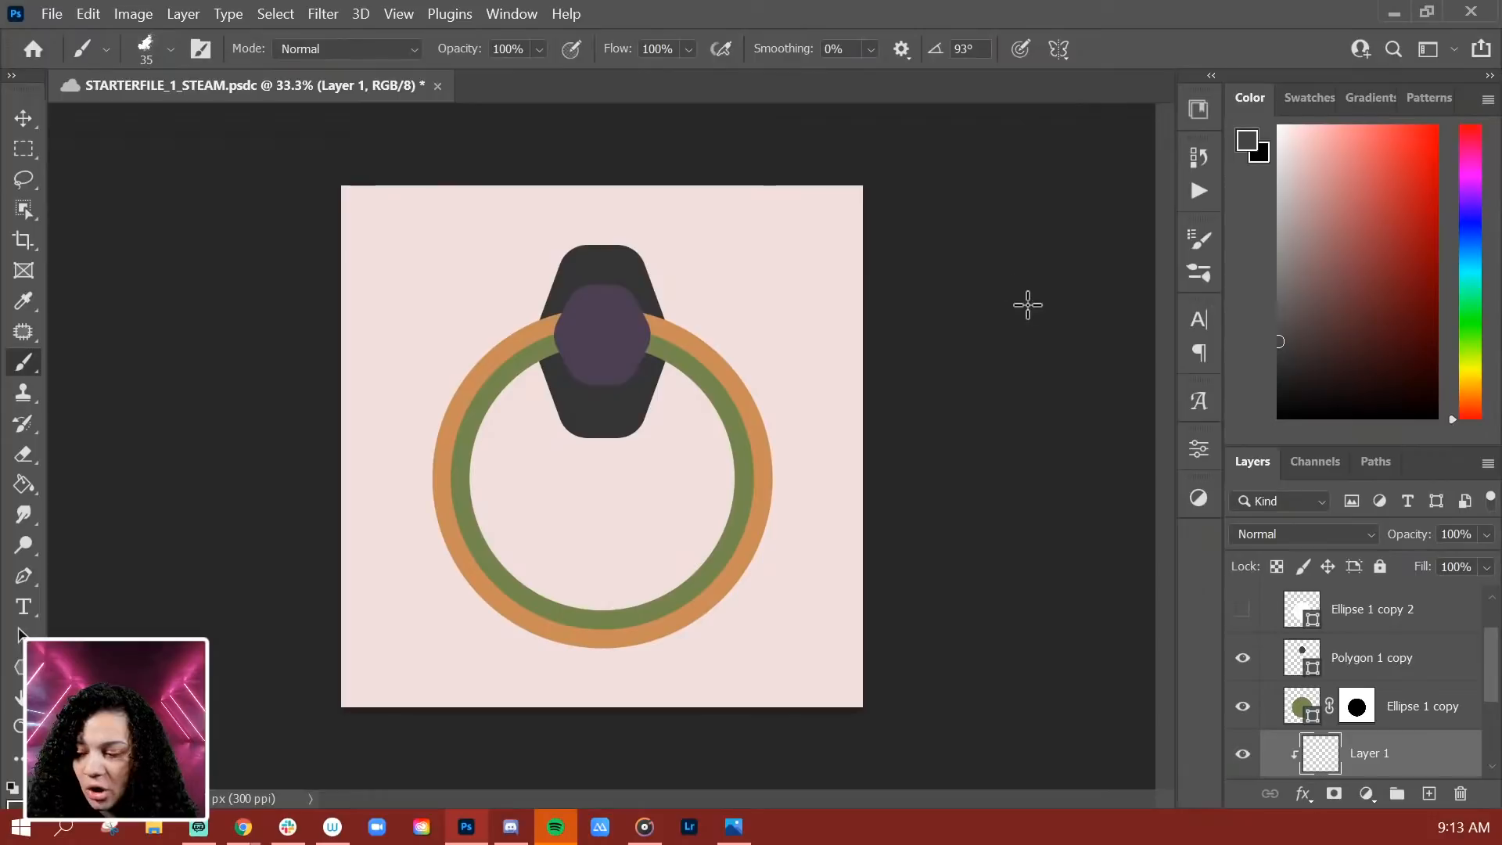
# Step: Enlarge the textured brush to 500 px
pyautogui.press(']')
pyautogui.press(']')
pyautogui.press(']')
pyautogui.press(']')
pyautogui.press(']')
pyautogui.press(']')
pyautogui.press(']')
pyautogui.press(']')
pyautogui.press(']')
pyautogui.press(']')
pyautogui.press(']')
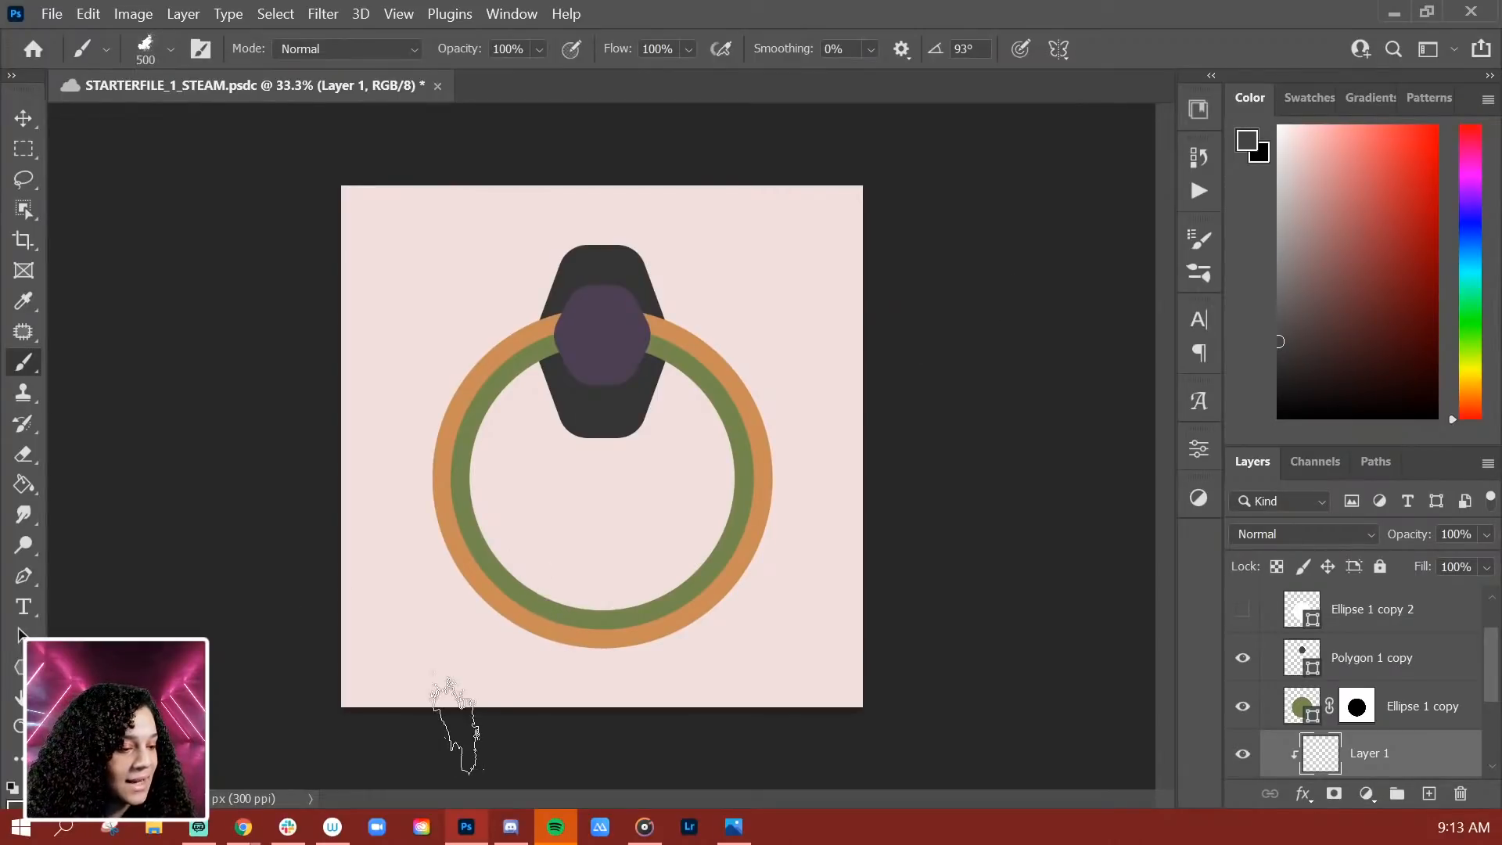
# Step: Fill the layer clipped to the outer ring with dark grey and brush lighter grey texture over the ring's upper half
pyautogui.click(23, 484)
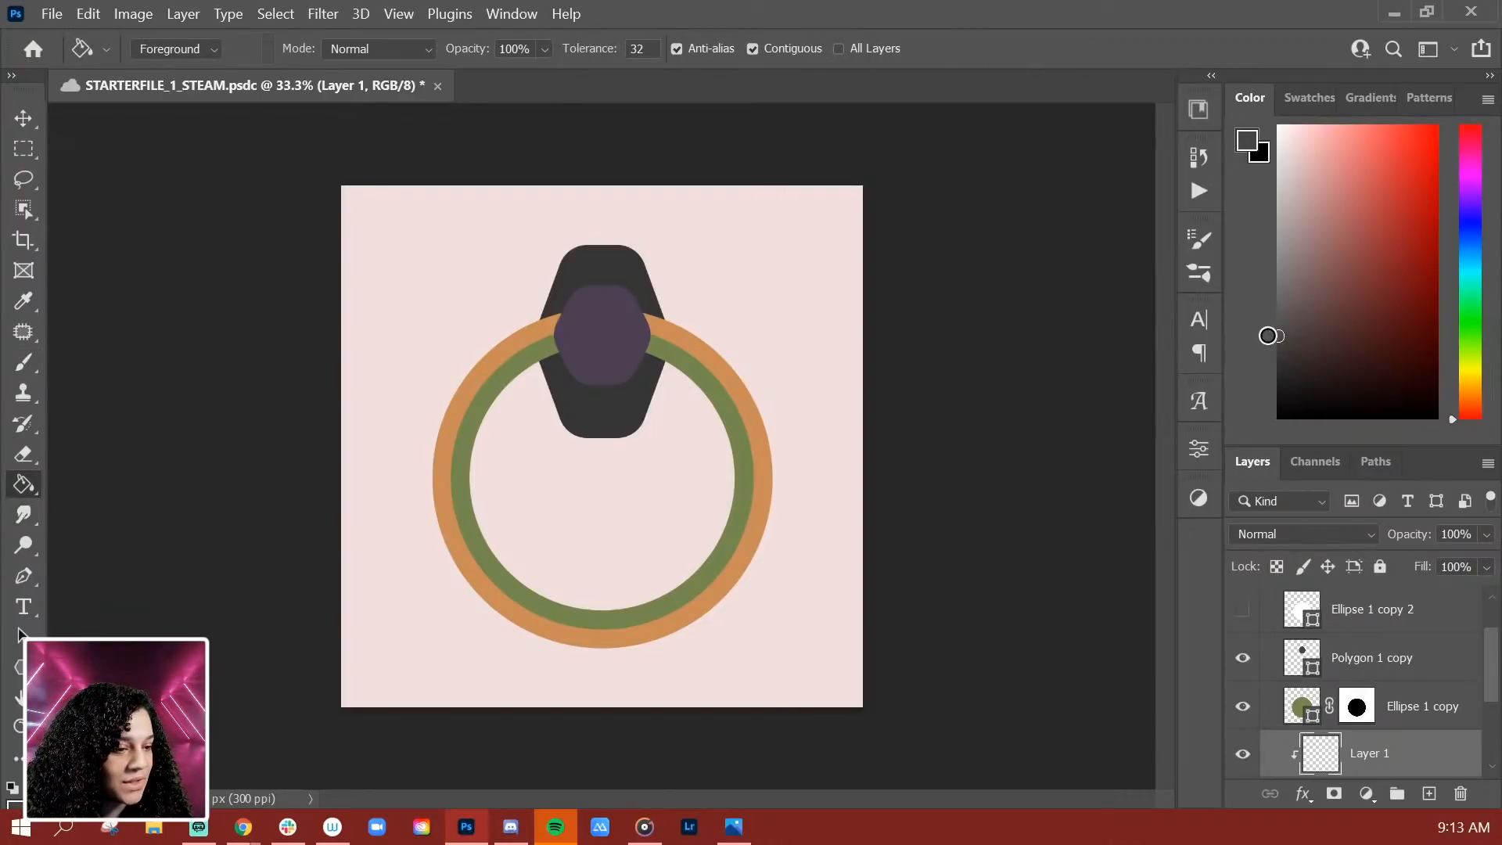
pyautogui.click(614, 491)
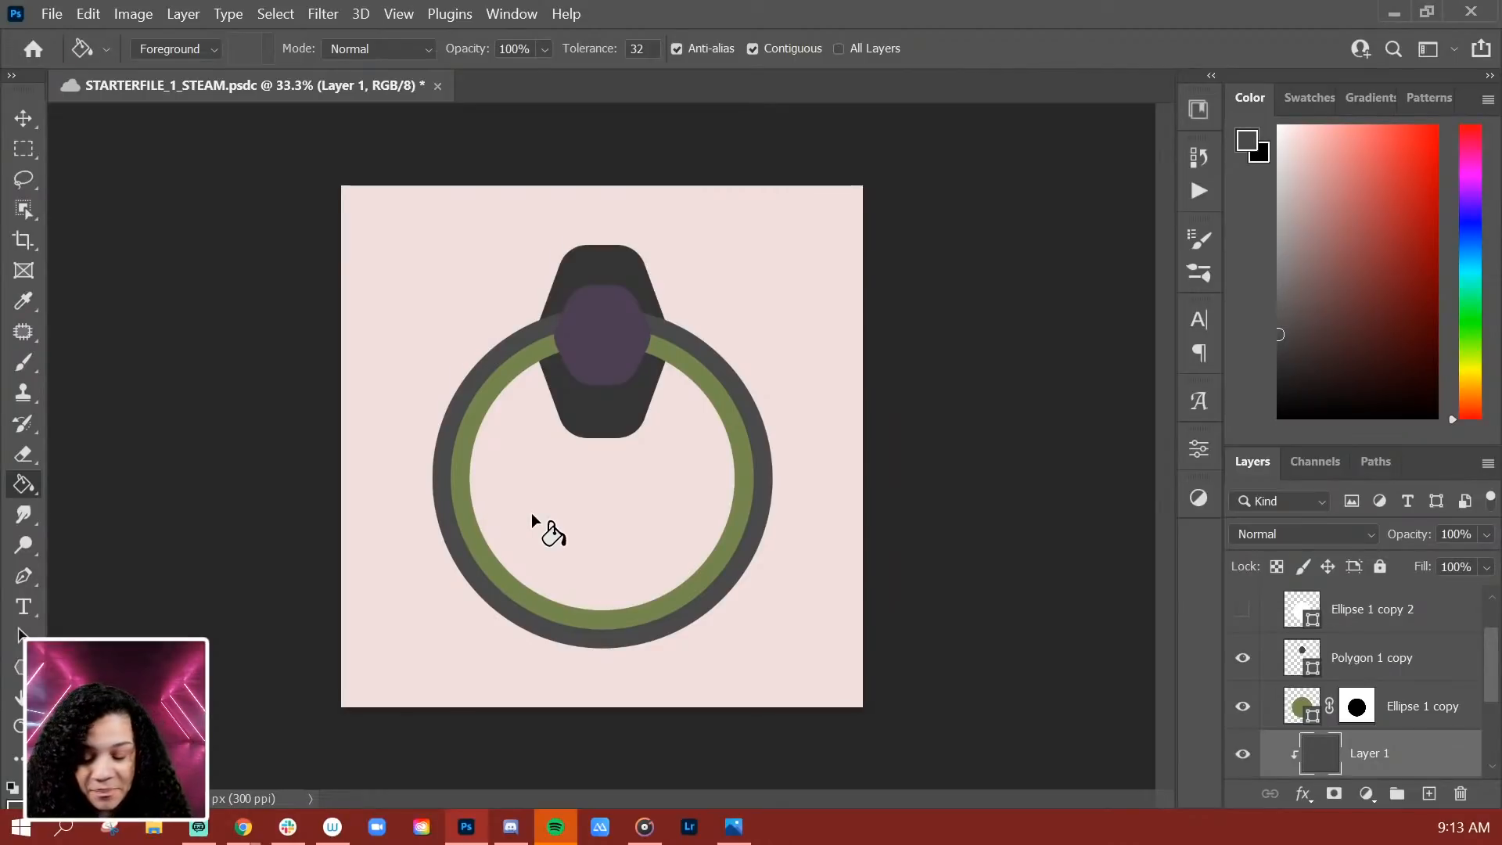
pyautogui.press('b')
pyautogui.click(1280, 274)
pyautogui.hotkey('ctrl', '+')
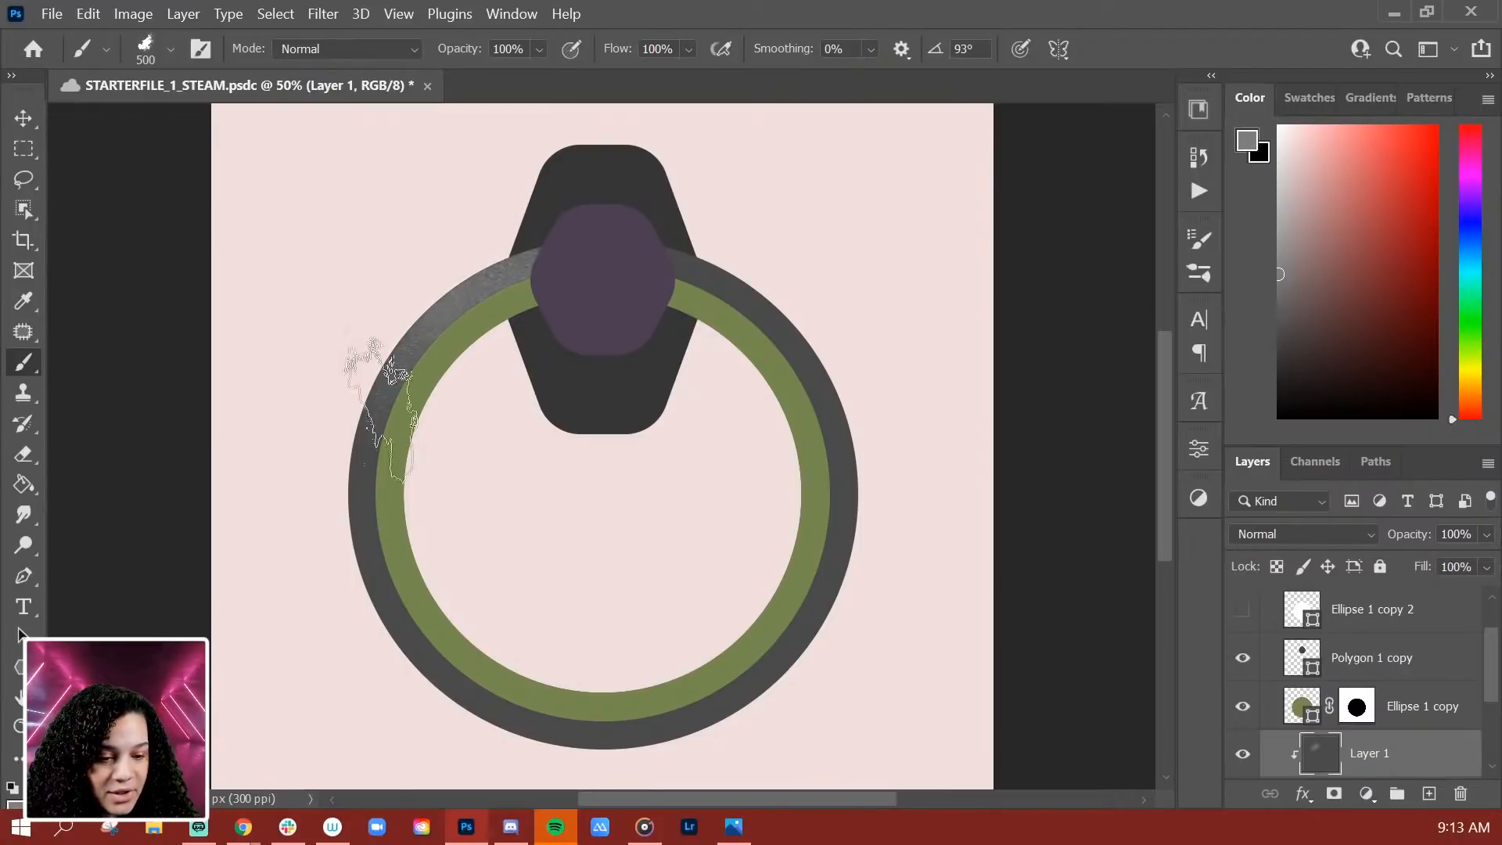
pyautogui.moveTo(559, 258)
pyautogui.mouseDown()
pyautogui.moveTo(655, 426)
pyautogui.moveTo(740, 495)
pyautogui.moveTo(855, 466)
pyautogui.moveTo(645, 267)
pyautogui.moveTo(831, 456)
pyautogui.mouseUp()
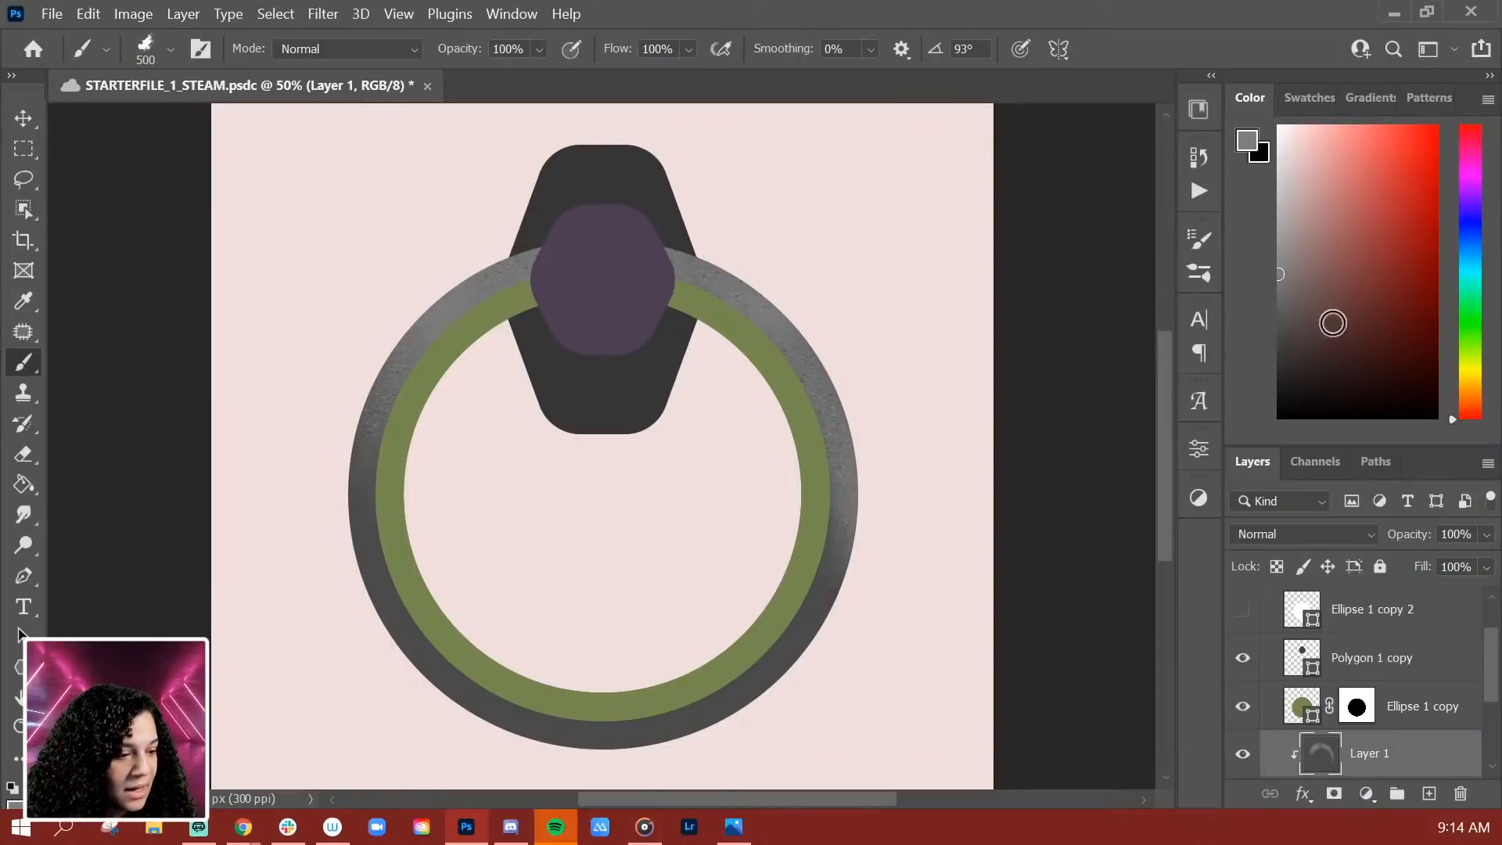
# Step: Brush near-black textured shading along the lower half of the outer ring
pyautogui.moveTo(1300, 350); pyautogui.dragTo(1280, 392)
pyautogui.moveTo(579, 728)
pyautogui.mouseDown()
pyautogui.moveTo(524, 704)
pyautogui.moveTo(734, 704)
pyautogui.moveTo(519, 704)
pyautogui.moveTo(592, 727)
pyautogui.mouseUp()
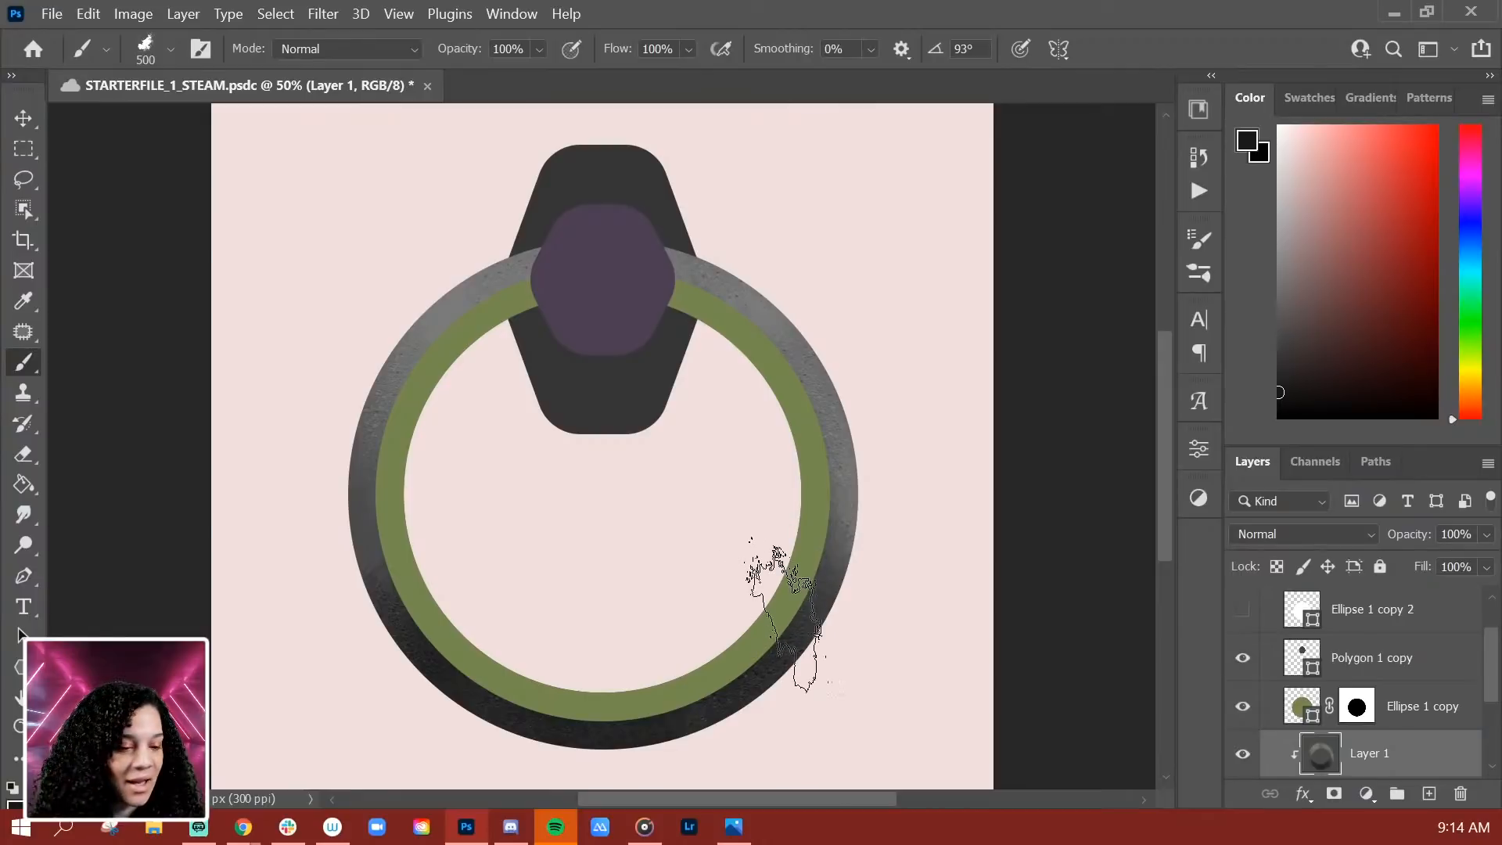
pyautogui.hotkey('ctrl', '+')
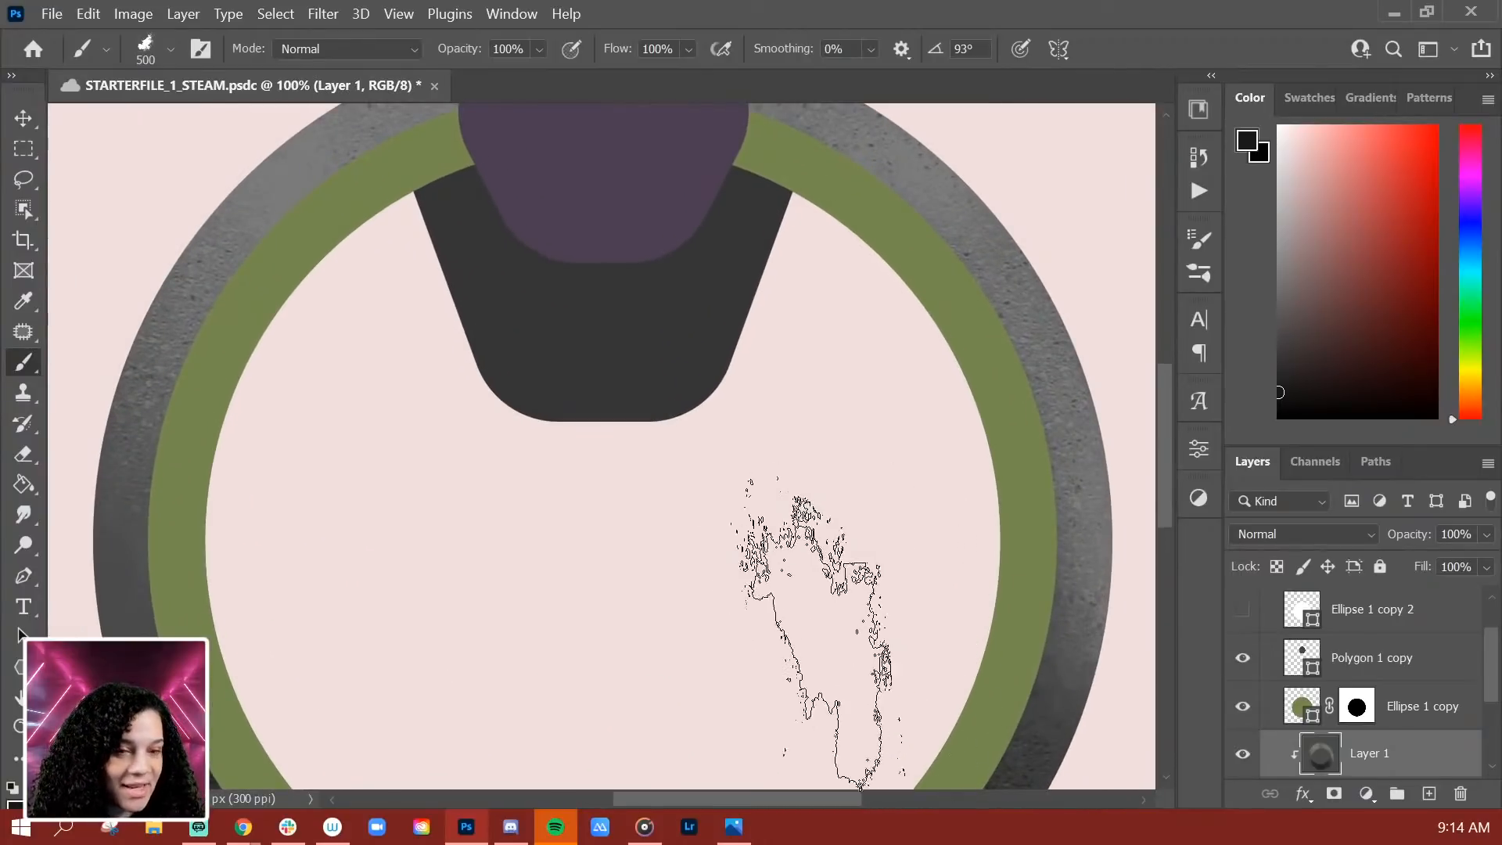
pyautogui.moveTo(543, 589)
pyautogui.mouseDown()
pyautogui.moveTo(788, 430)
pyautogui.moveTo(566, 506)
pyautogui.moveTo(646, 480)
pyautogui.mouseUp()
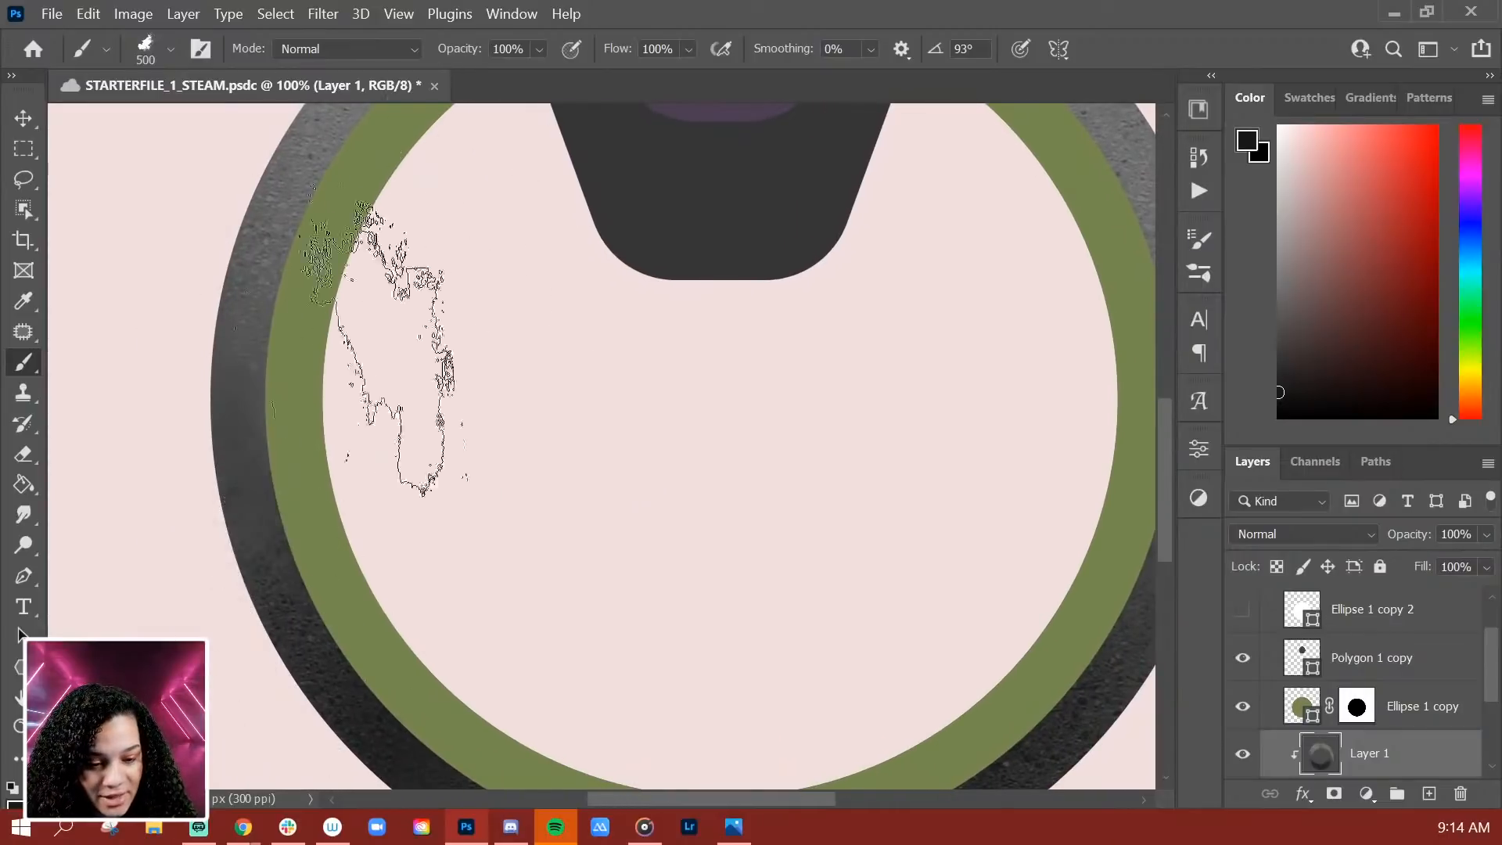
pyautogui.moveTo(782, 438); pyautogui.dragTo(683, 470)
pyautogui.hotkey('ctrl', '-')
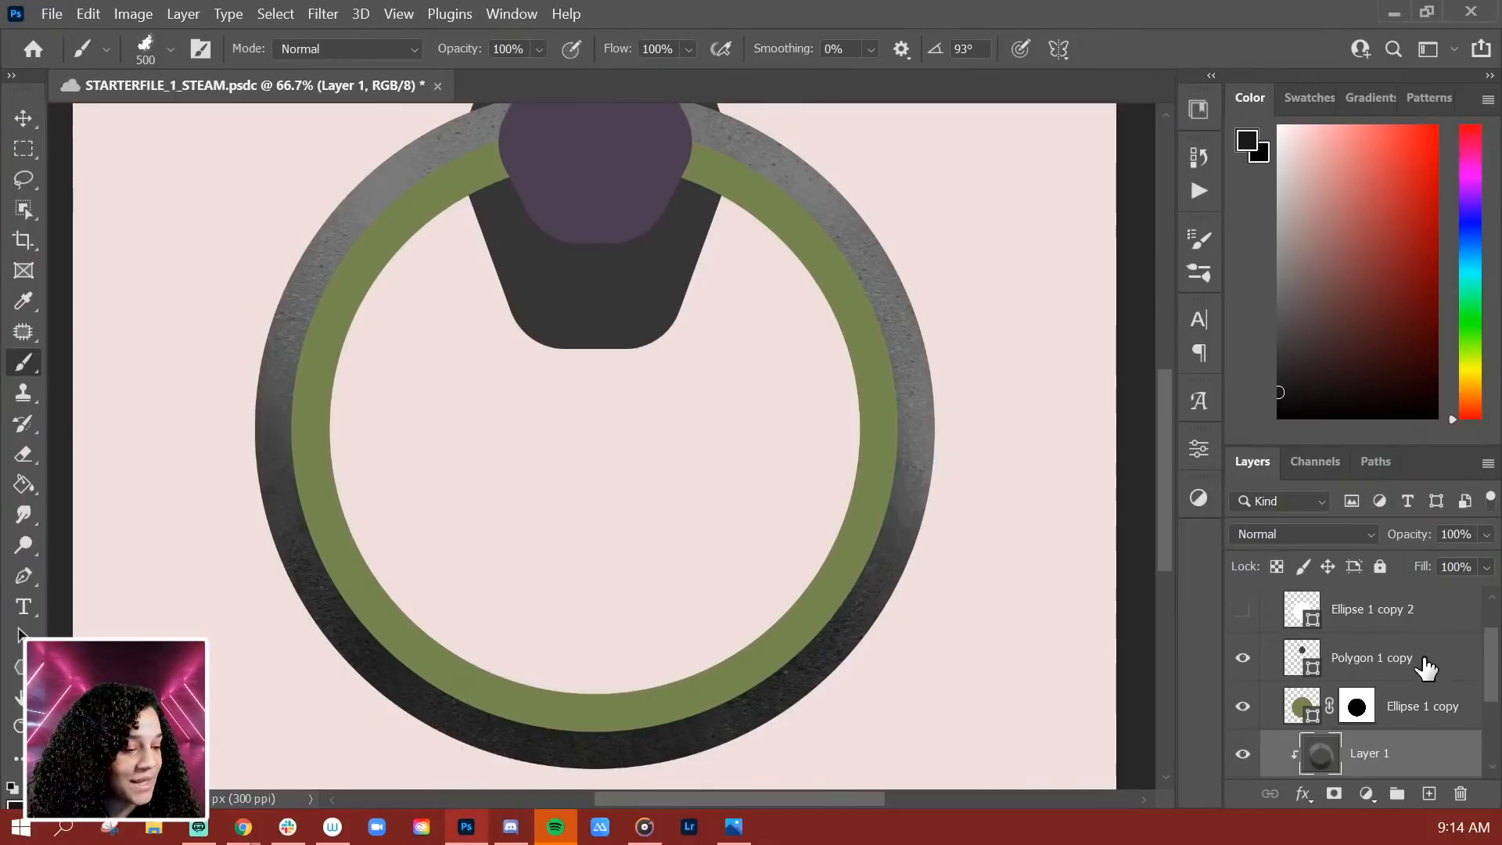
# Step: Add a new layer directly above Ellipse 1 copy and clip it to that green inner ring
pyautogui.click(1465, 712)
pyautogui.hotkey('ctrl', 'shift', 'n')
pyautogui.press('Return')
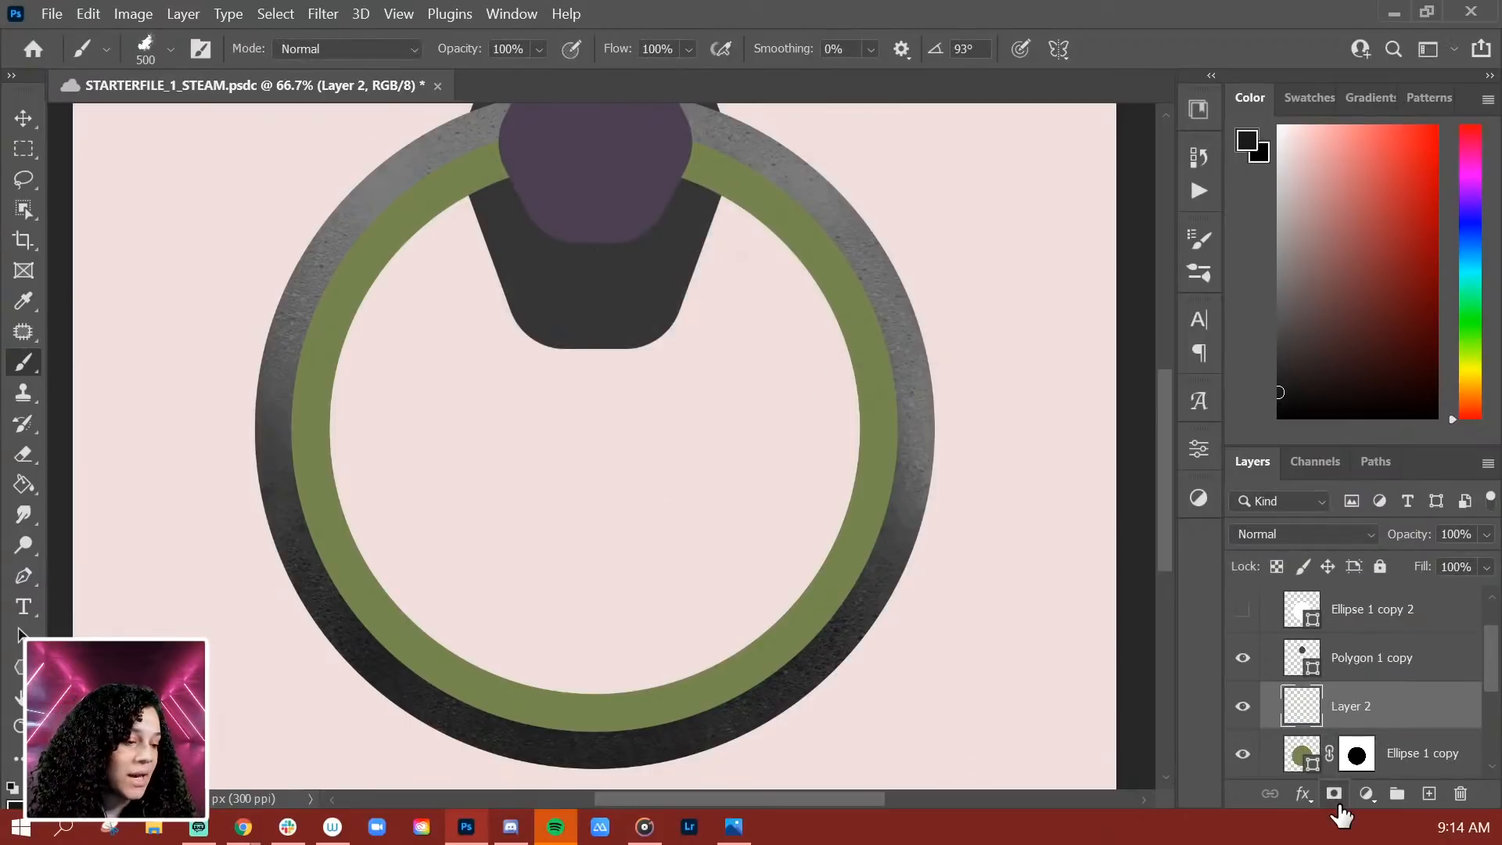
pyautogui.rightClick(1404, 706)
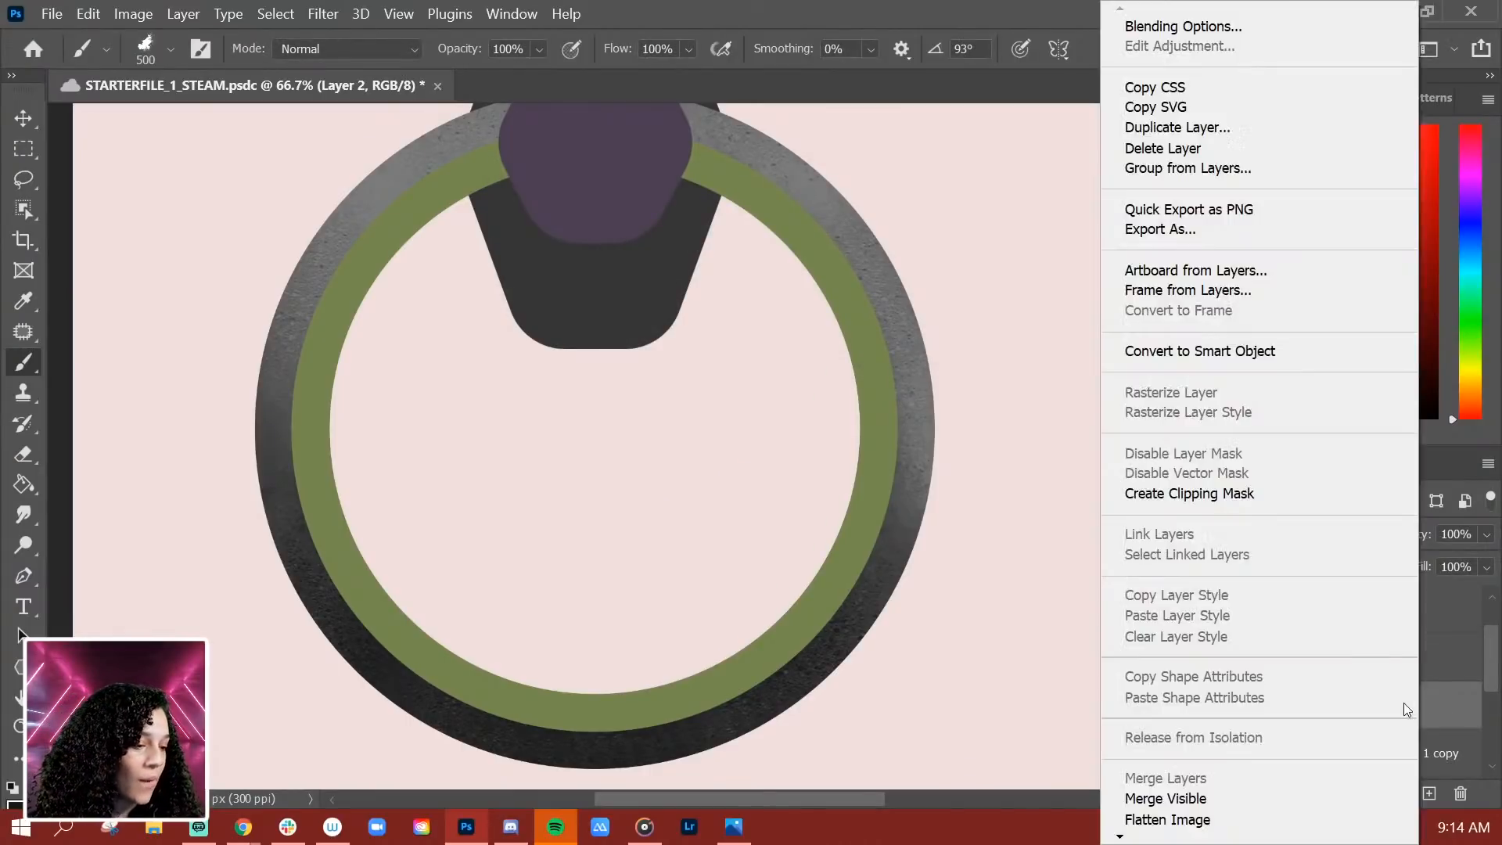
pyautogui.click(1252, 493)
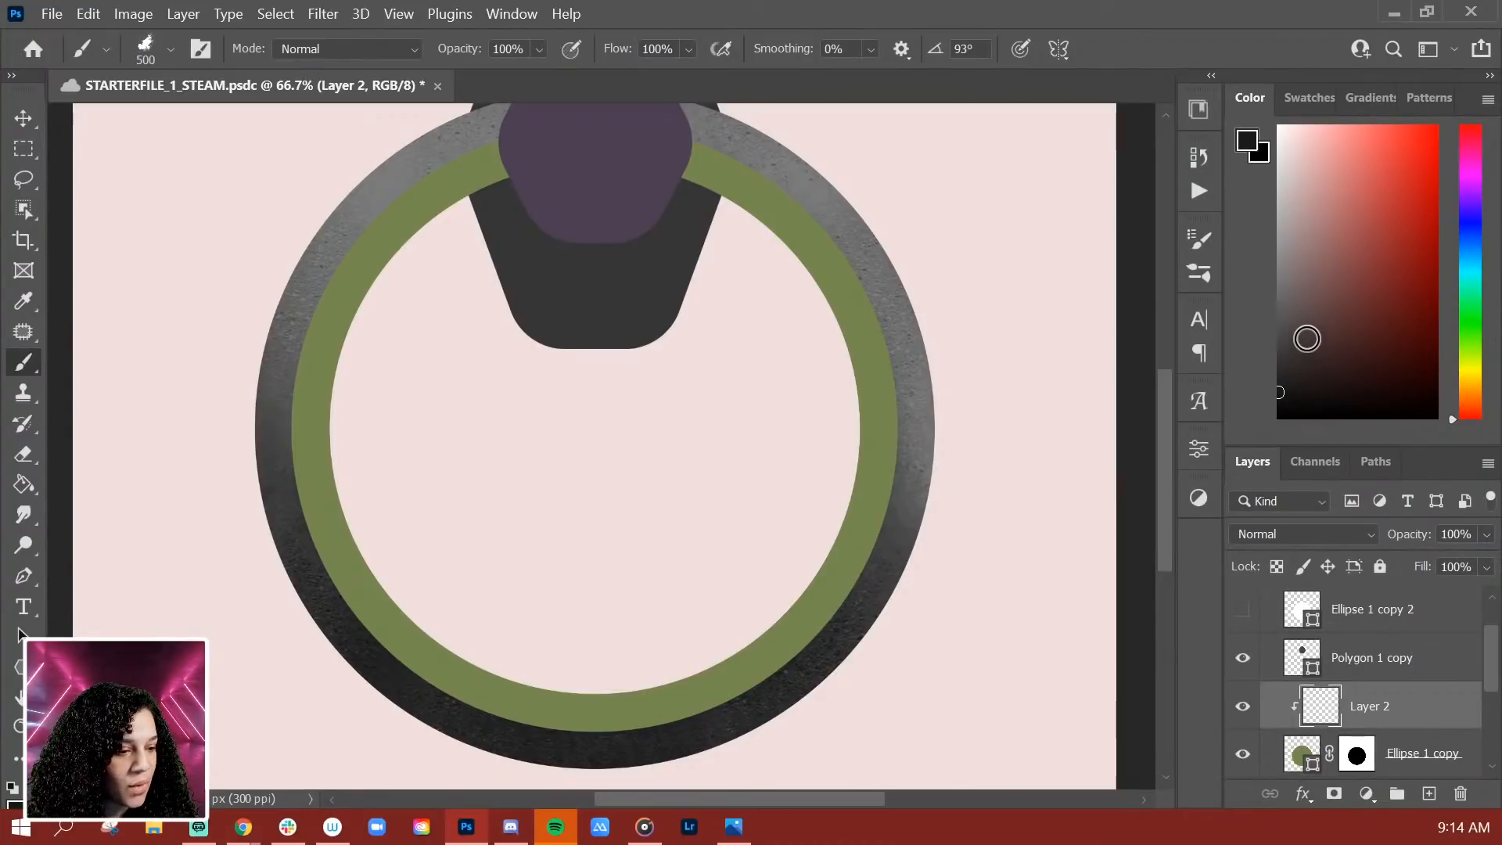
# Step: Fill the layer clipped to the inner ring with dark grey using the Paint Bucket tool
pyautogui.moveTo(1319, 330); pyautogui.dragTo(1278, 334)
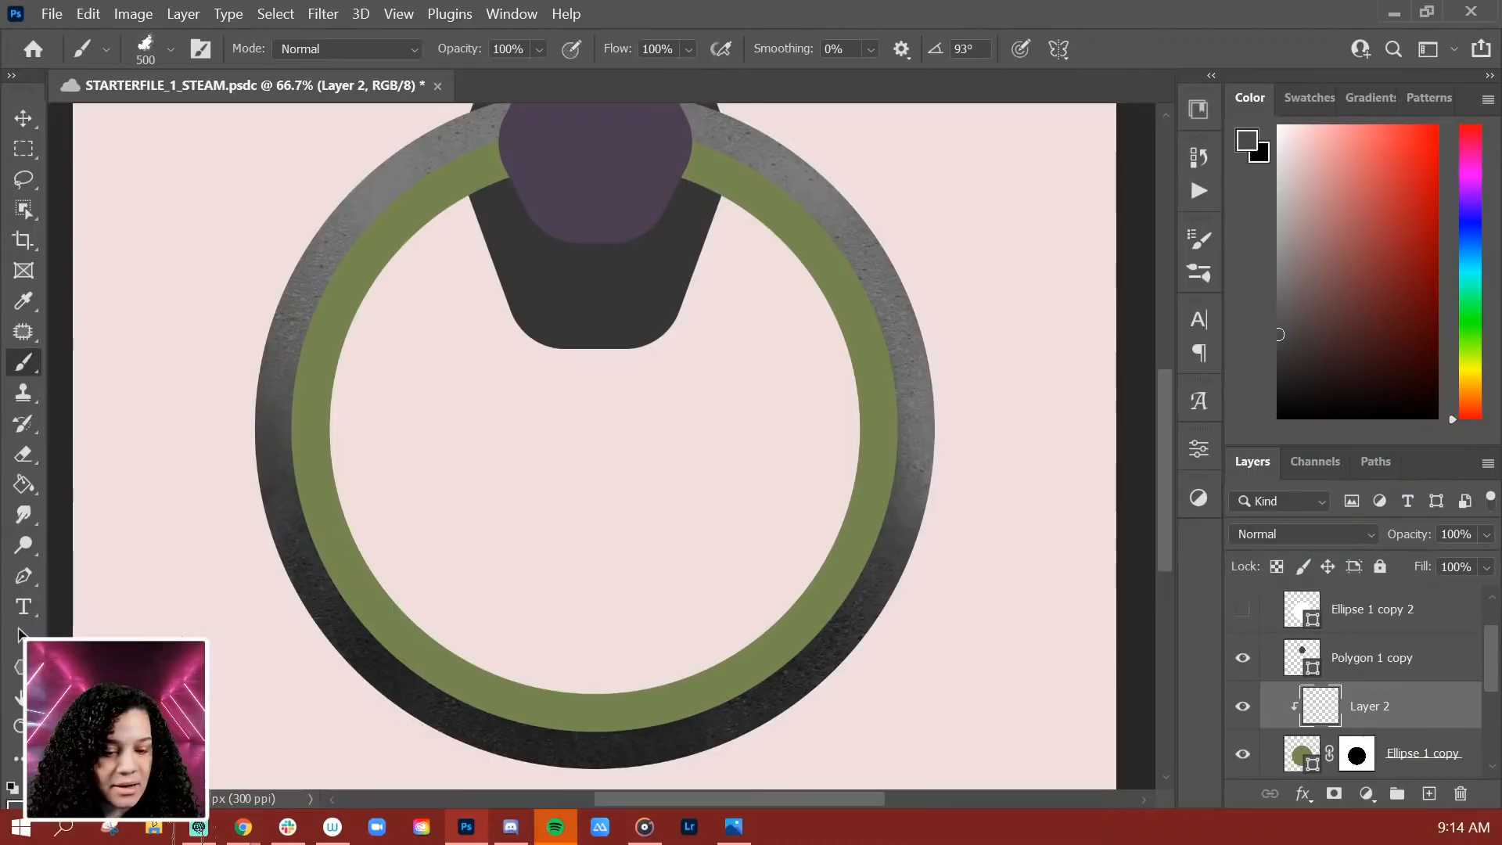
pyautogui.click(24, 495)
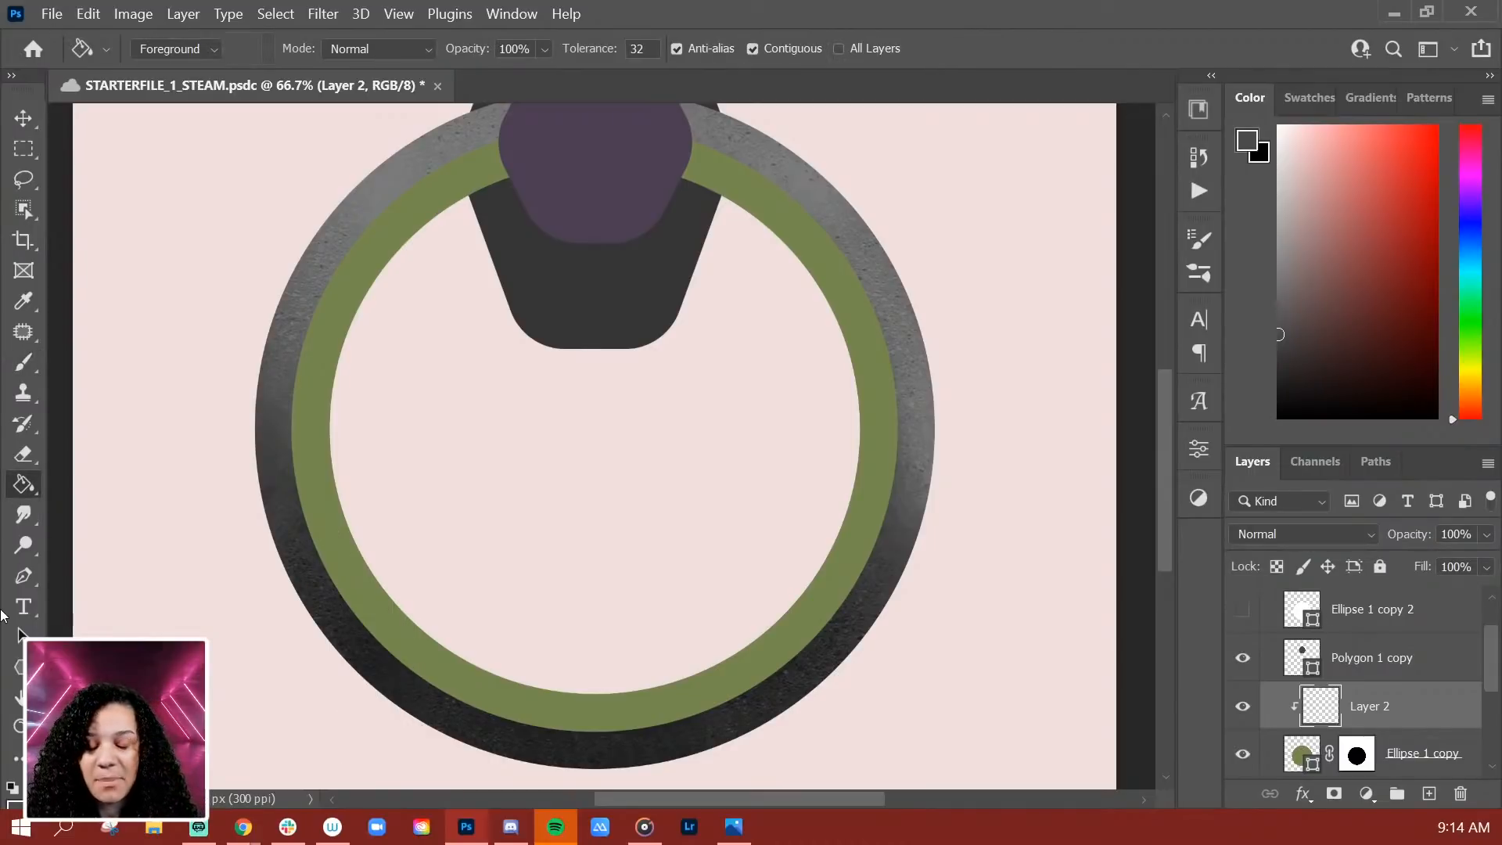
pyautogui.rightClick(23, 484)
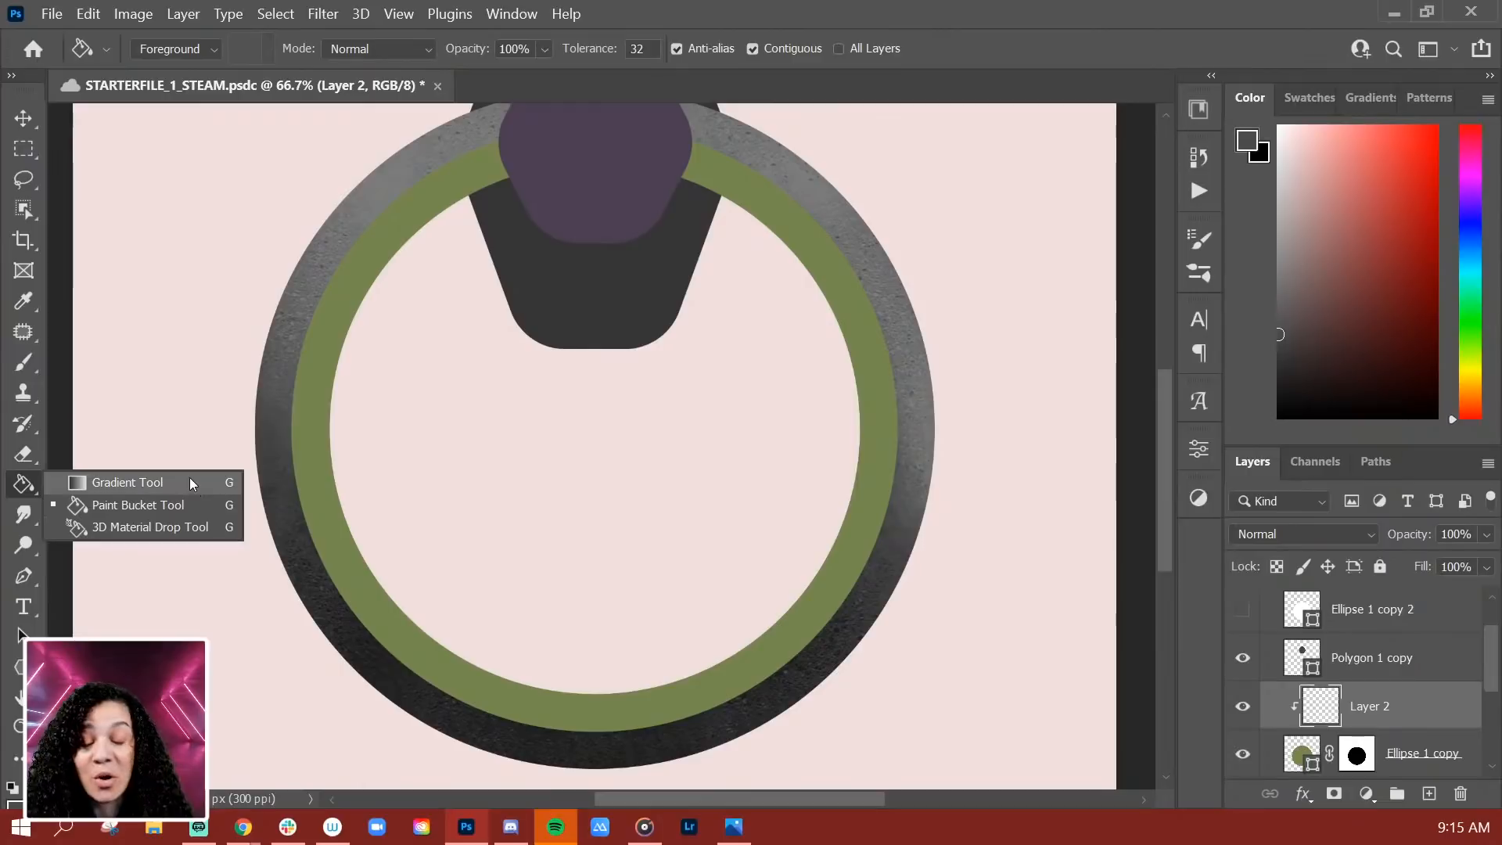
pyautogui.click(25, 481)
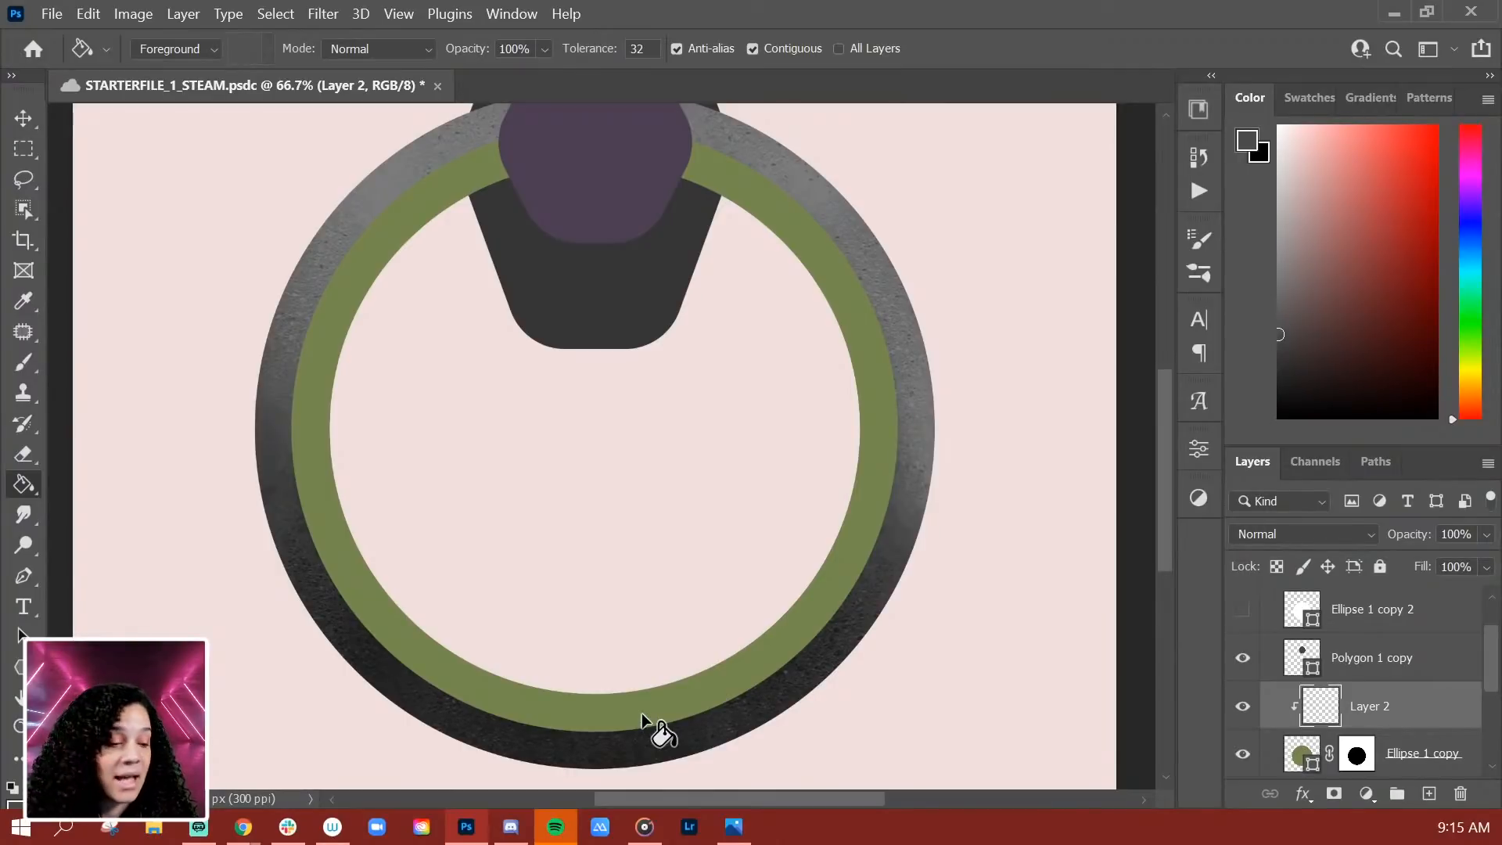
pyautogui.click(577, 460)
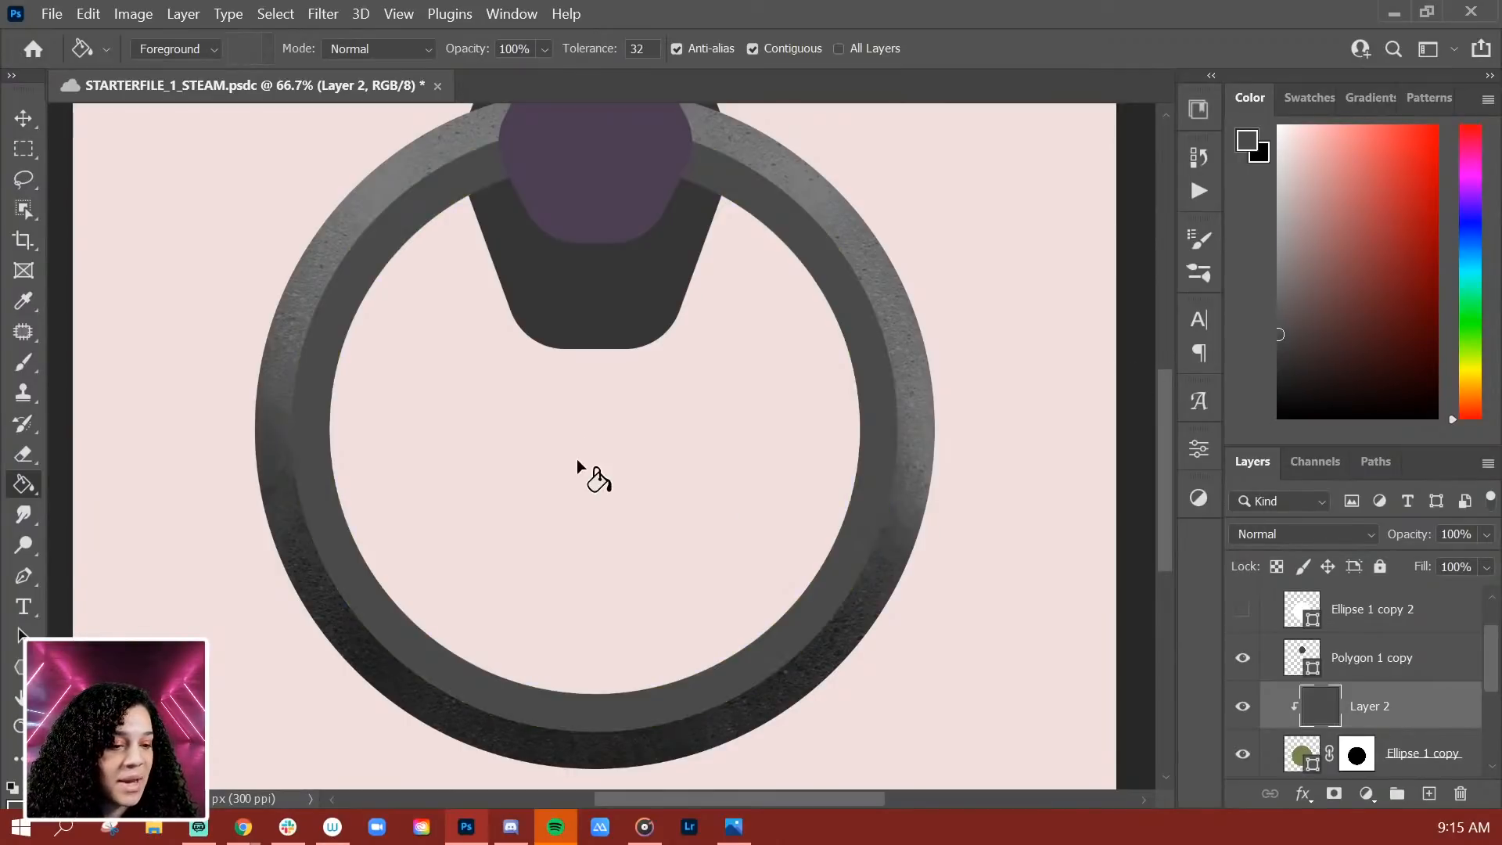
# Step: Brush lighter grey texture along the lower half of the inner ring on its clipped Layer 2
pyautogui.press('b')
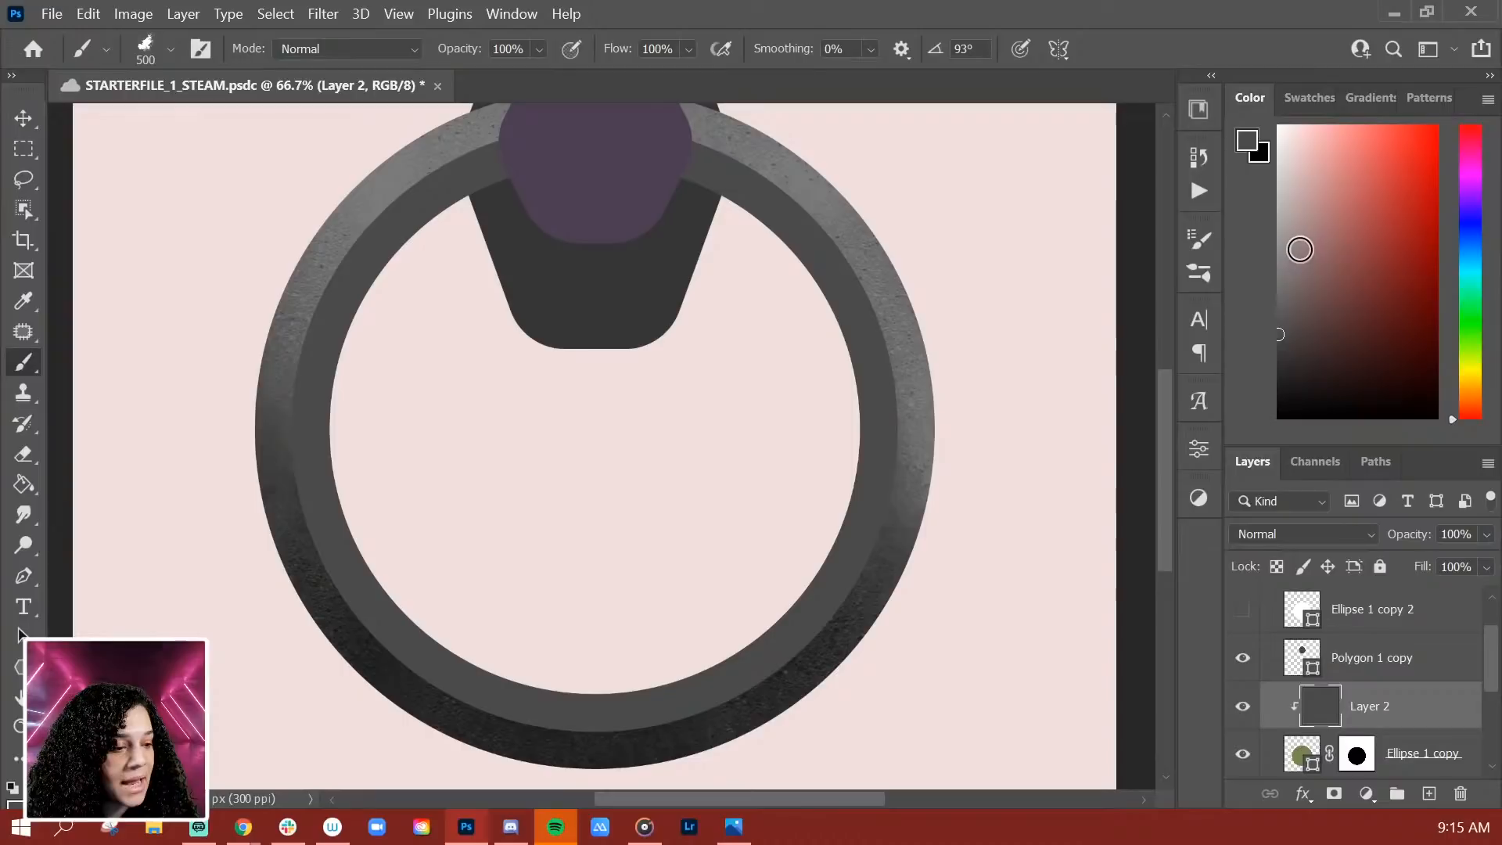
pyautogui.moveTo(1302, 249); pyautogui.dragTo(1279, 233)
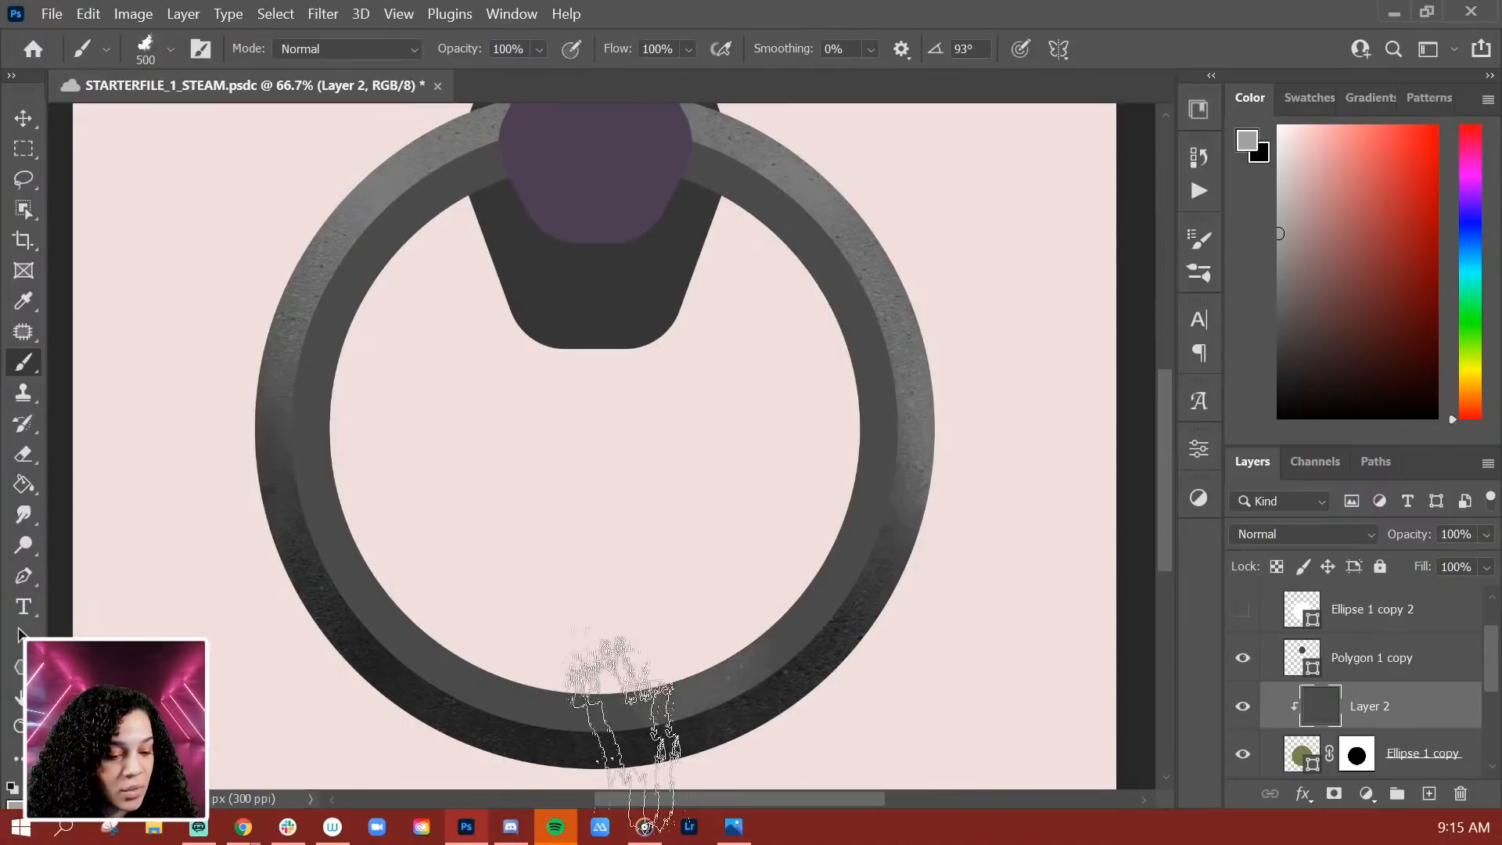
pyautogui.moveTo(561, 704); pyautogui.dragTo(763, 625)
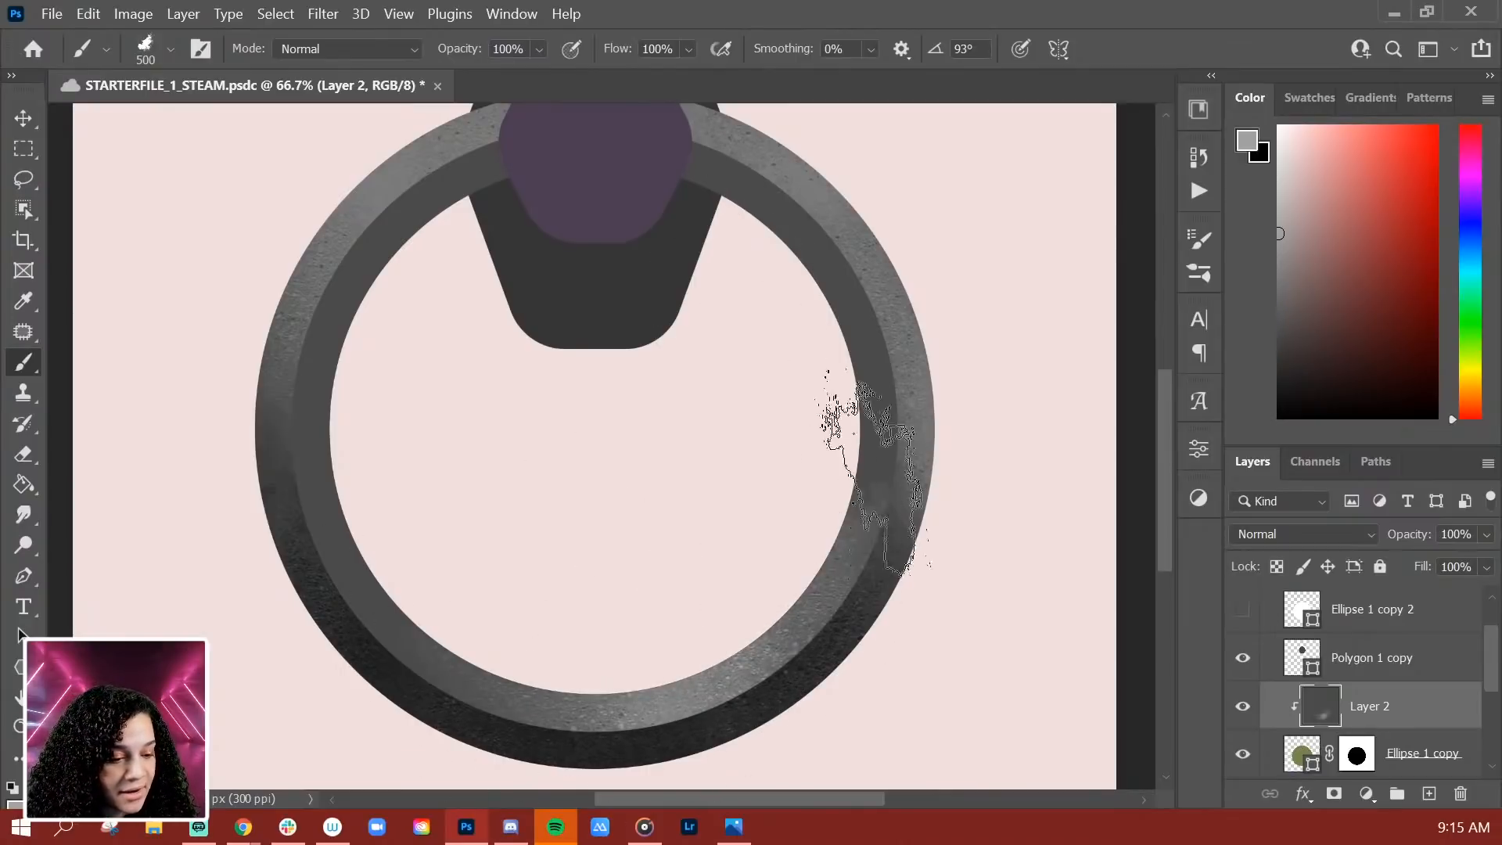
pyautogui.moveTo(512, 677); pyautogui.dragTo(364, 547)
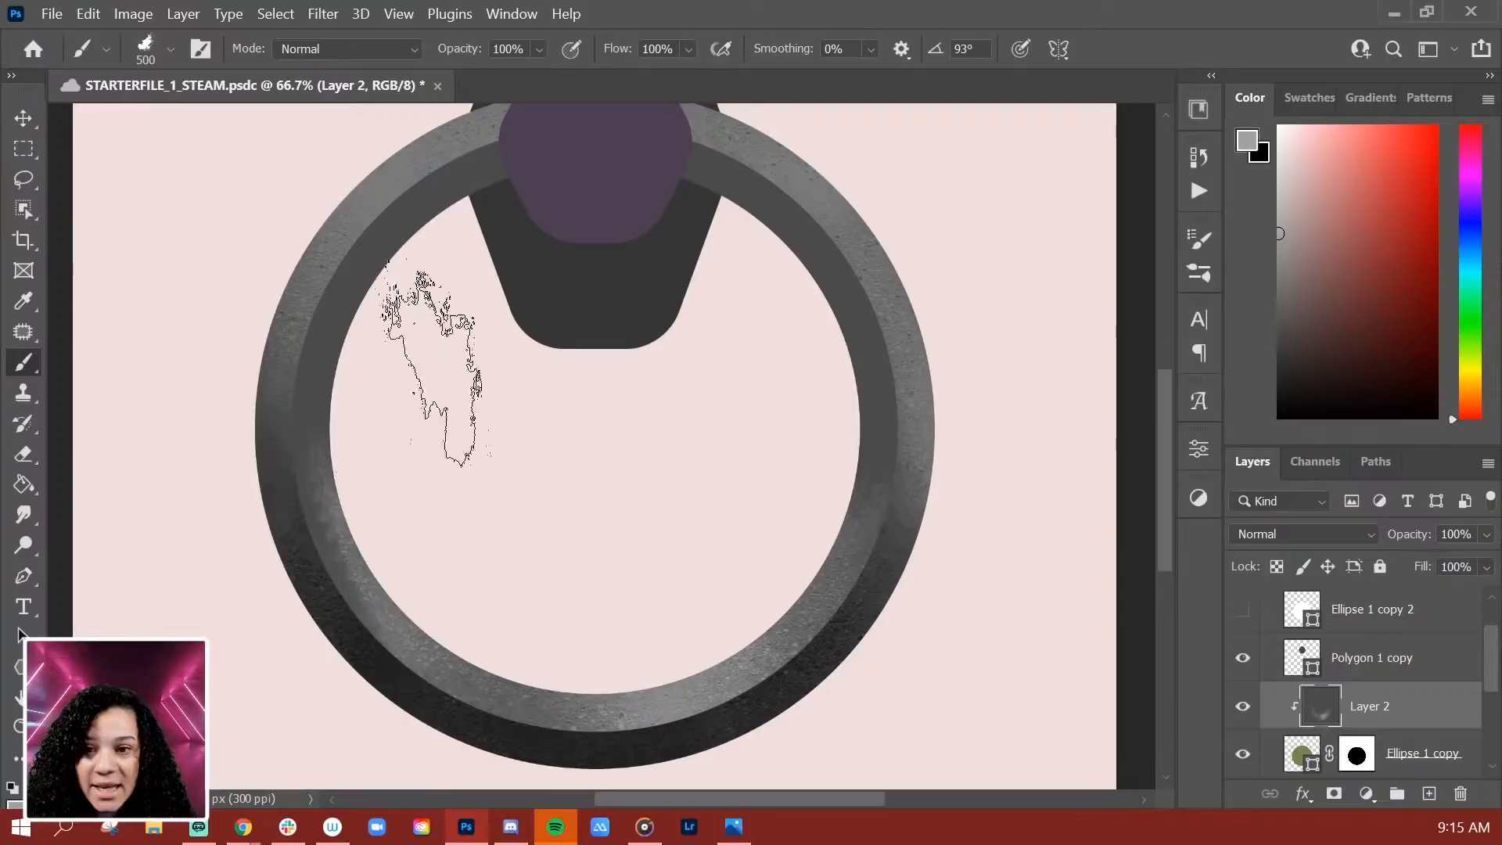
pyautogui.moveTo(418, 684); pyautogui.dragTo(344, 532)
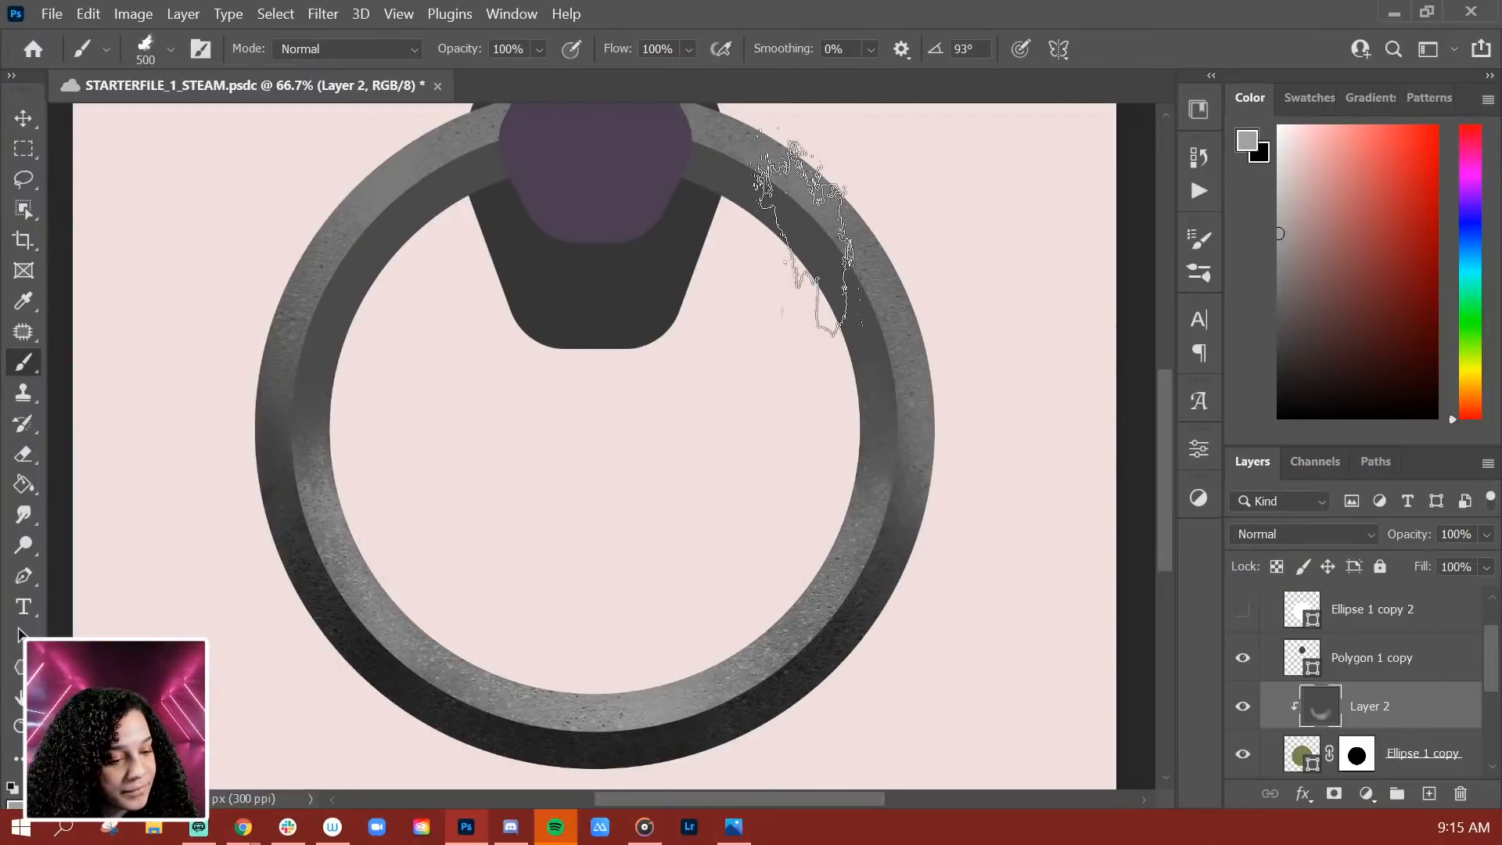
# Step: Brush near-black textured shading along the upper half of the inner ring, undoing the stray dab on its lower-left side
pyautogui.click(1281, 337)
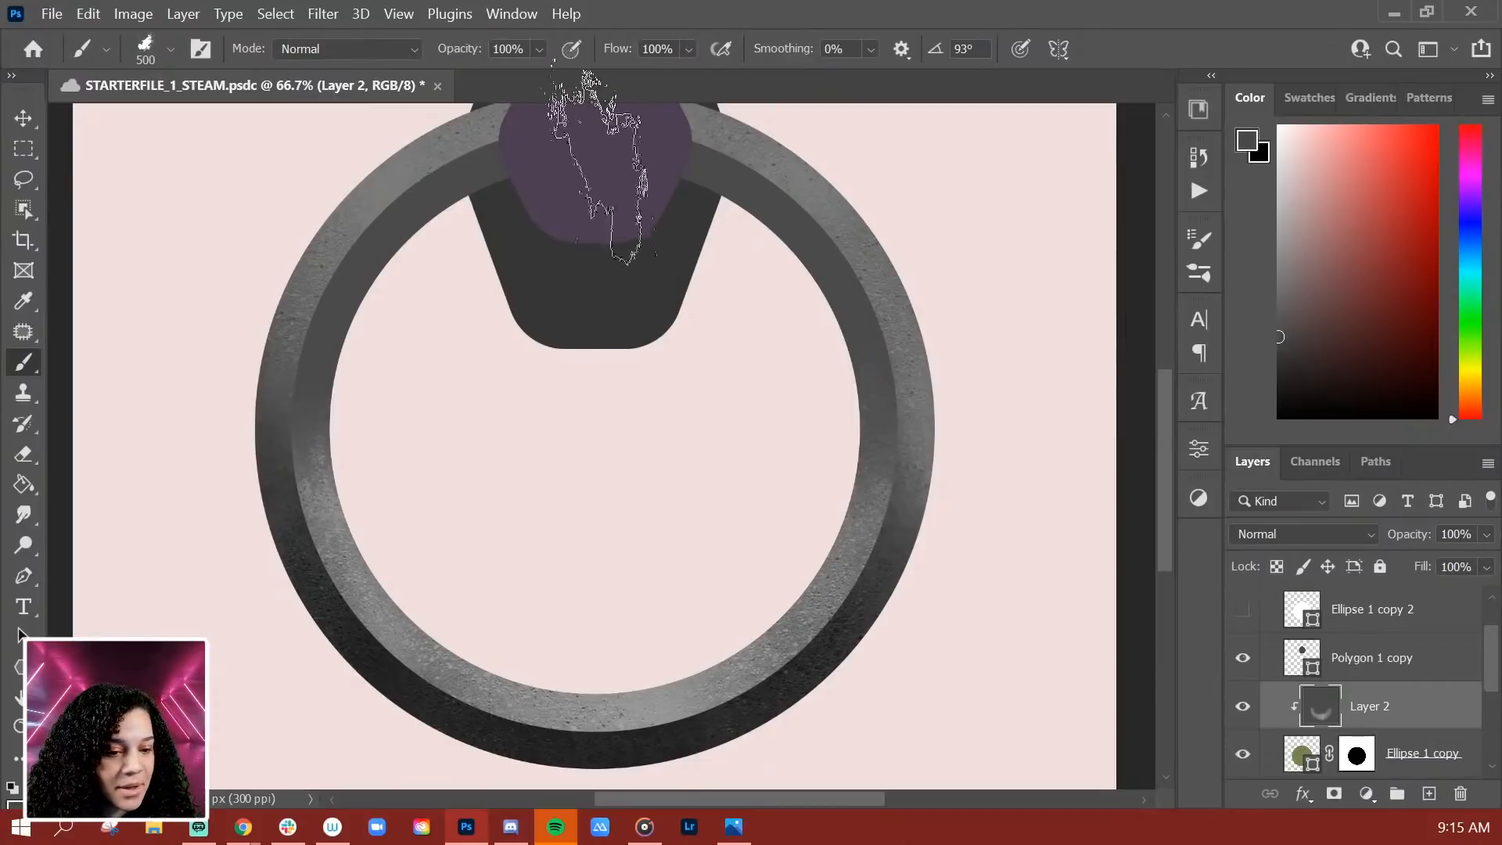
pyautogui.moveTo(1296, 376); pyautogui.dragTo(1230, 360)
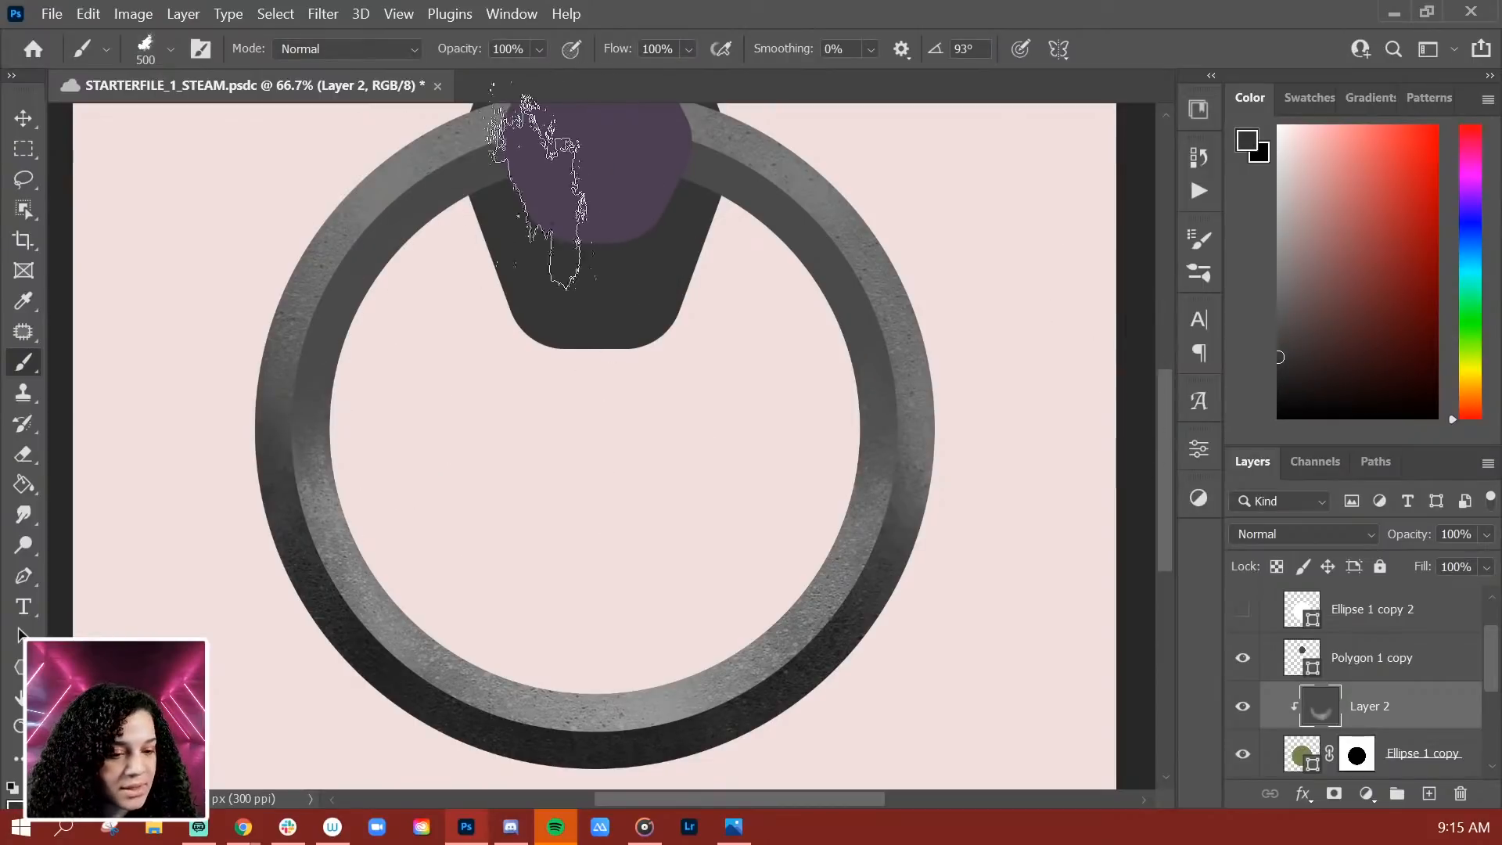
pyautogui.click(1280, 372)
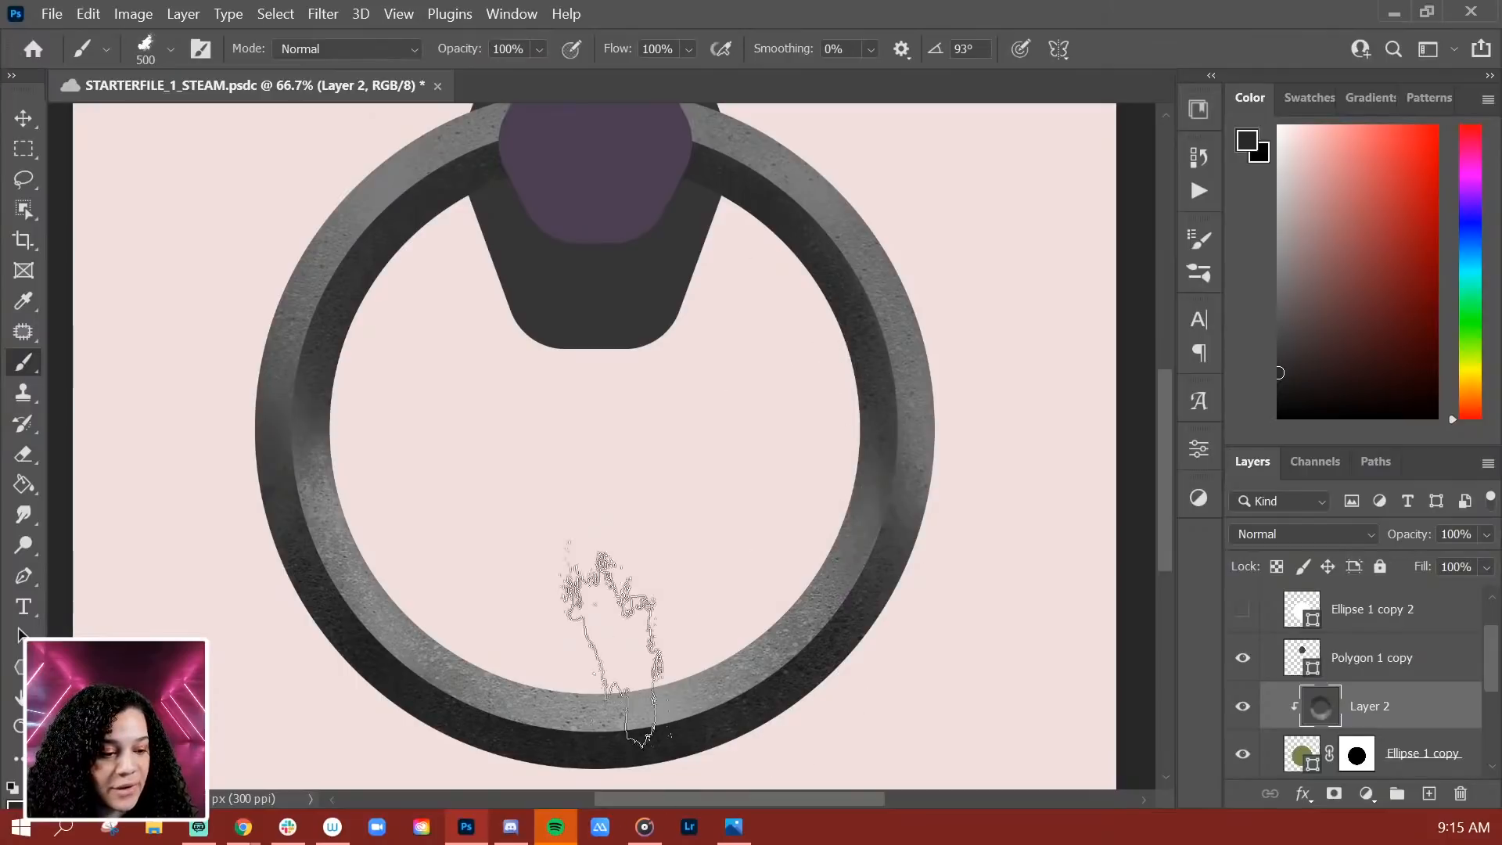
pyautogui.click(317, 479)
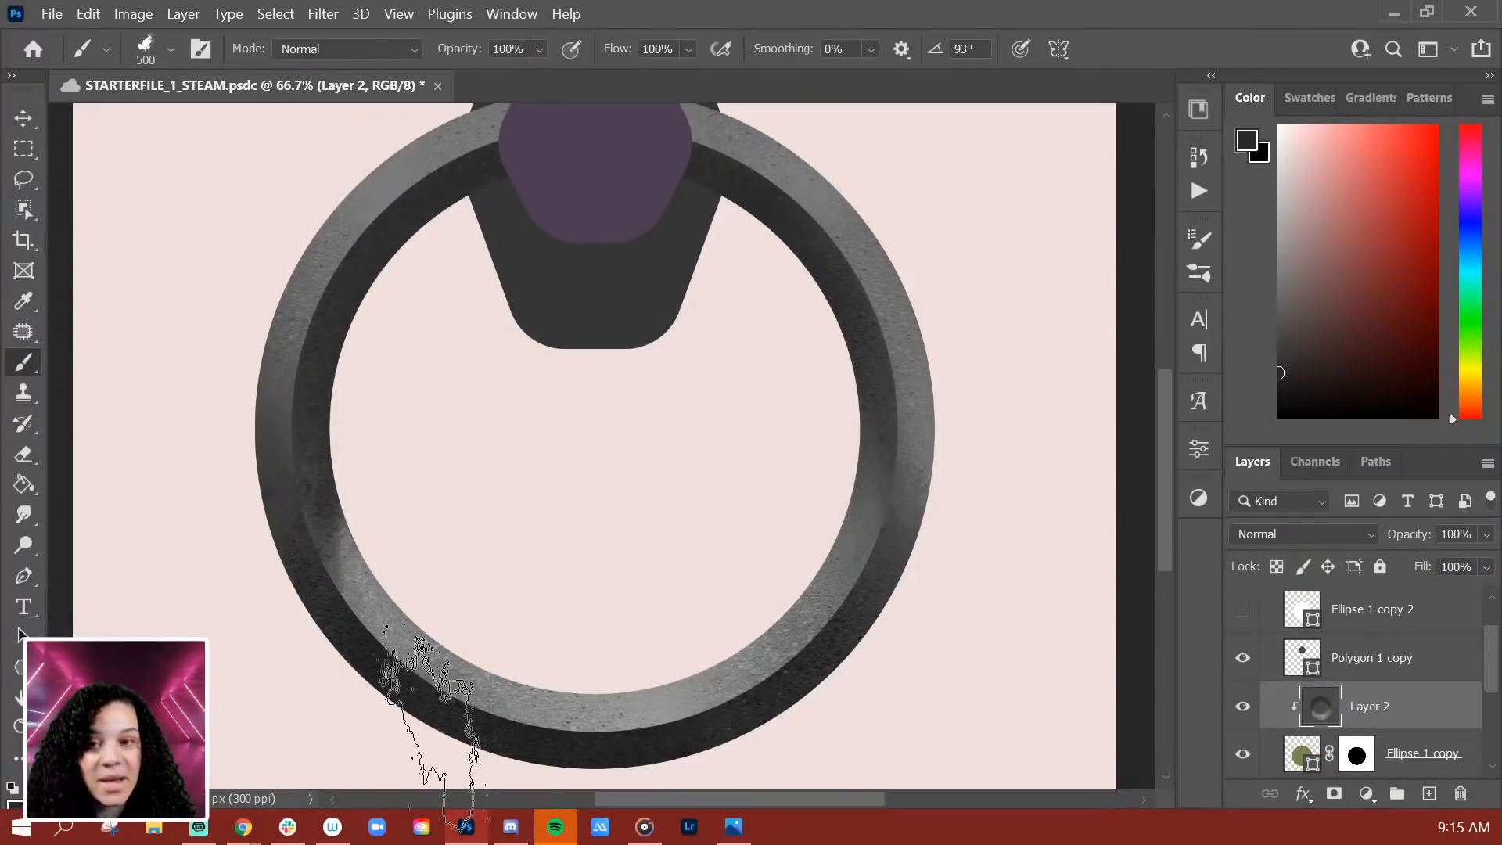
pyautogui.hotkey('ctrl', 'z')
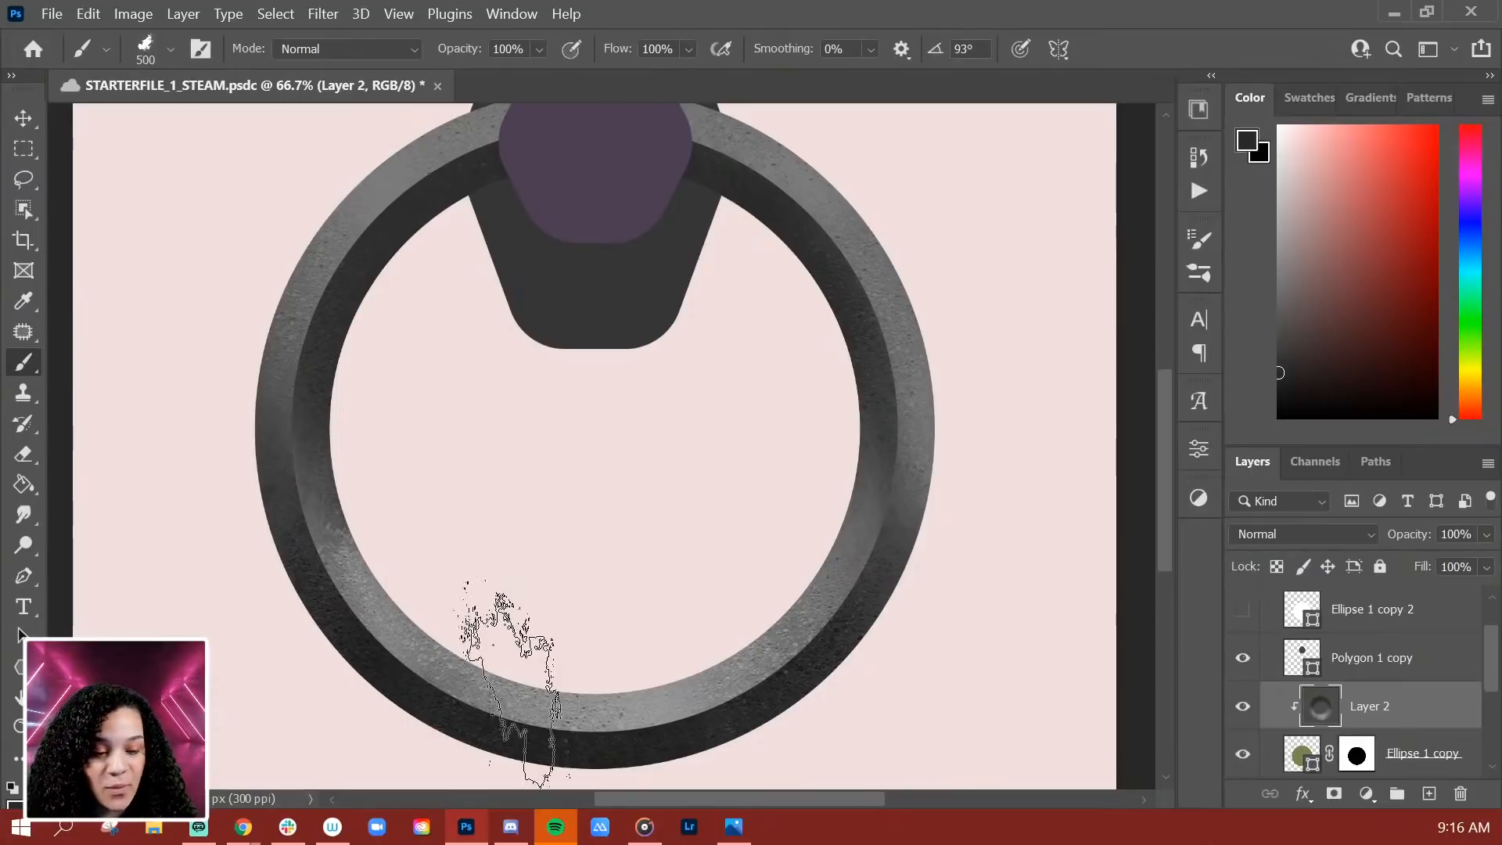
pyautogui.hotkey('ctrl', '-')
pyautogui.hotkey('ctrl', '-')
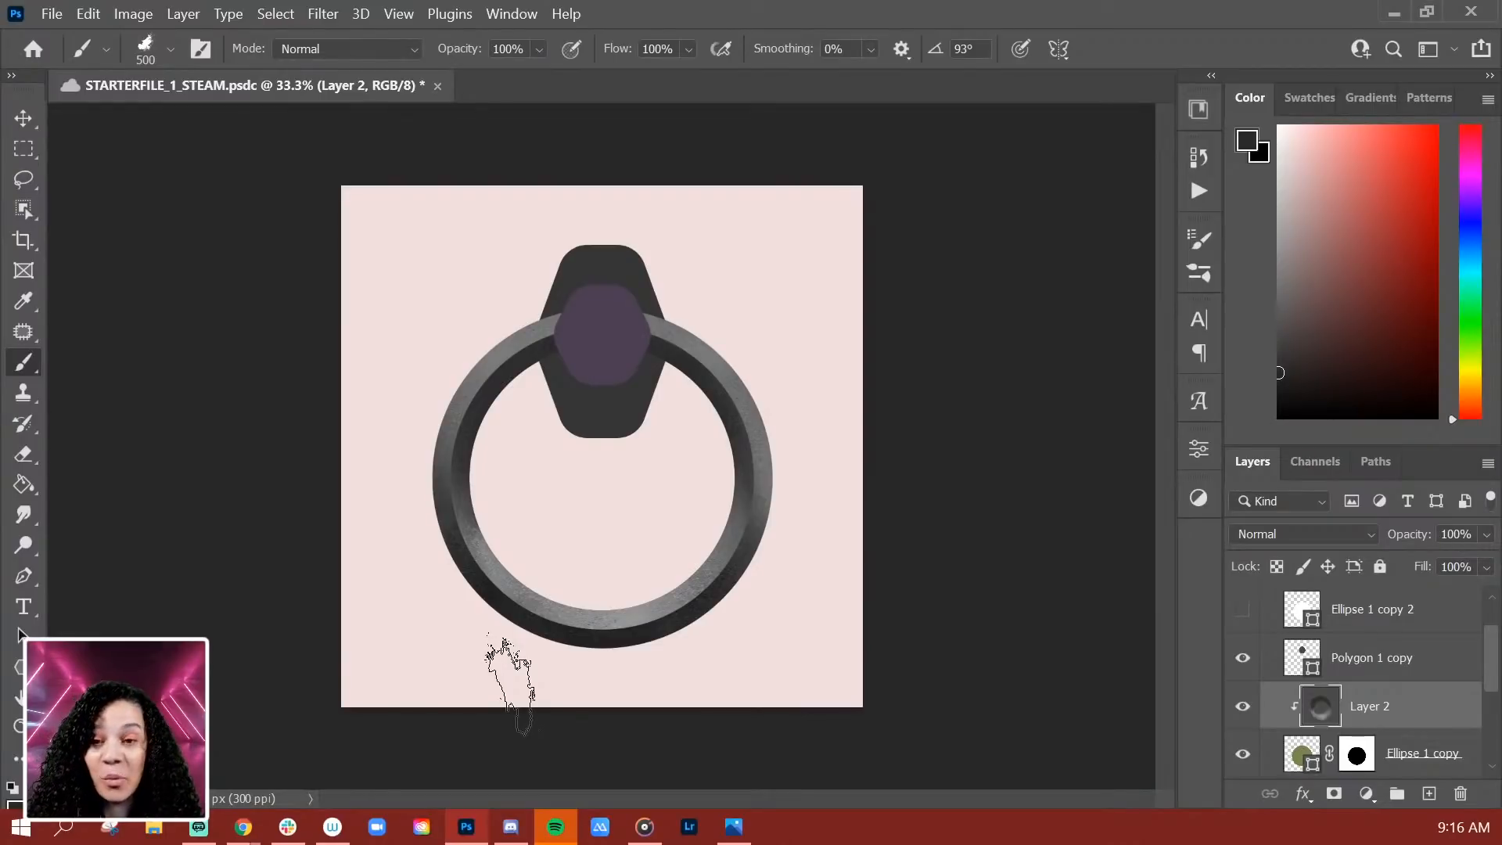
pyautogui.hotkey('ctrl', '-')
pyautogui.hotkey('ctrl', '+')
pyautogui.hotkey('ctrl', '+')
pyautogui.hotkey('ctrl', '+')
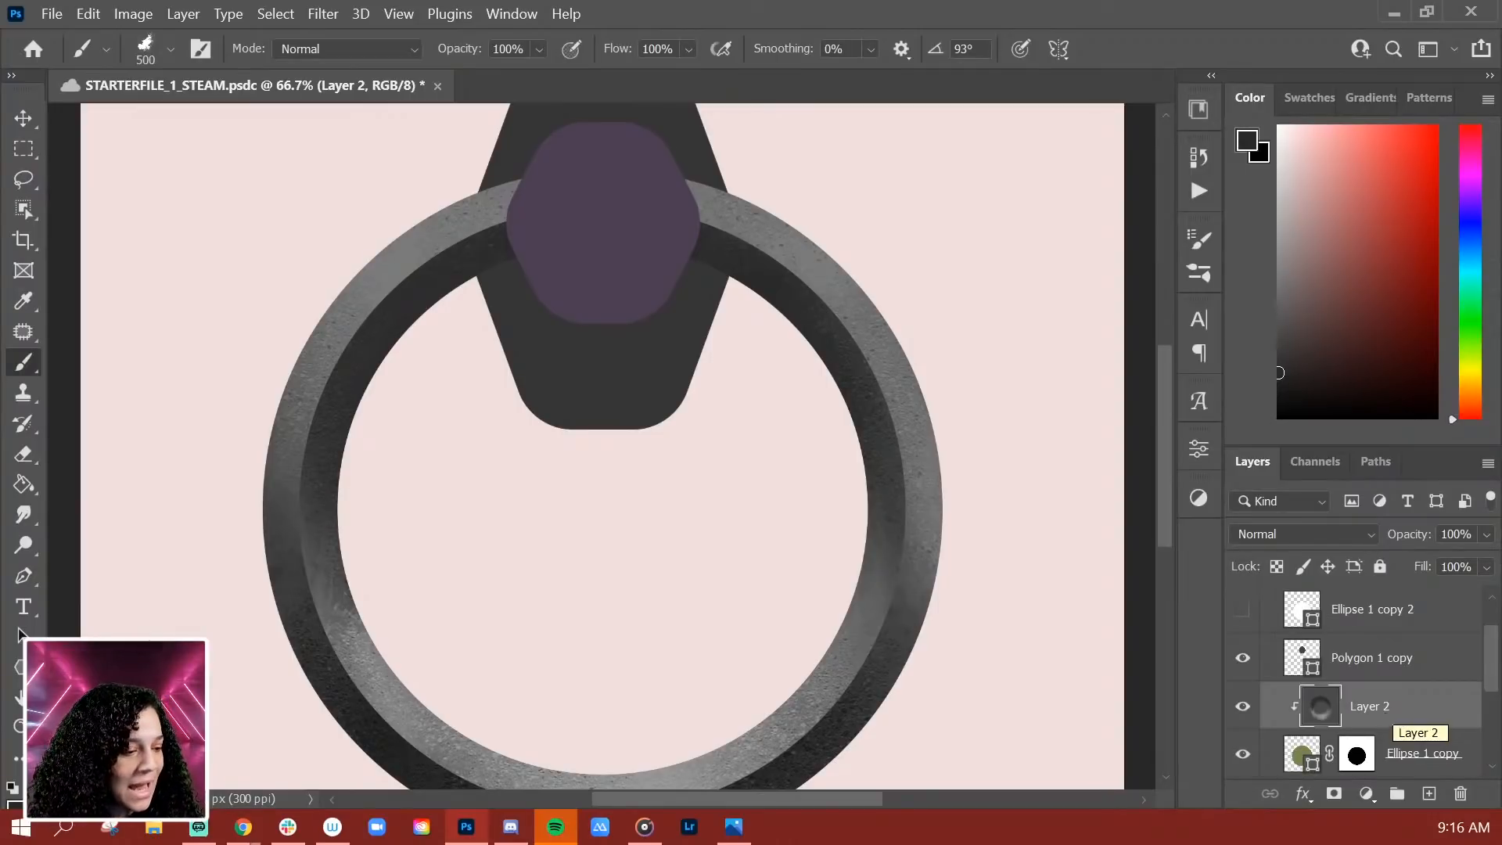
# Step: Add a new layer directly above Layer 1 and clip it to the outer ring
pyautogui.moveTo(1492, 658); pyautogui.dragTo(1492, 698)
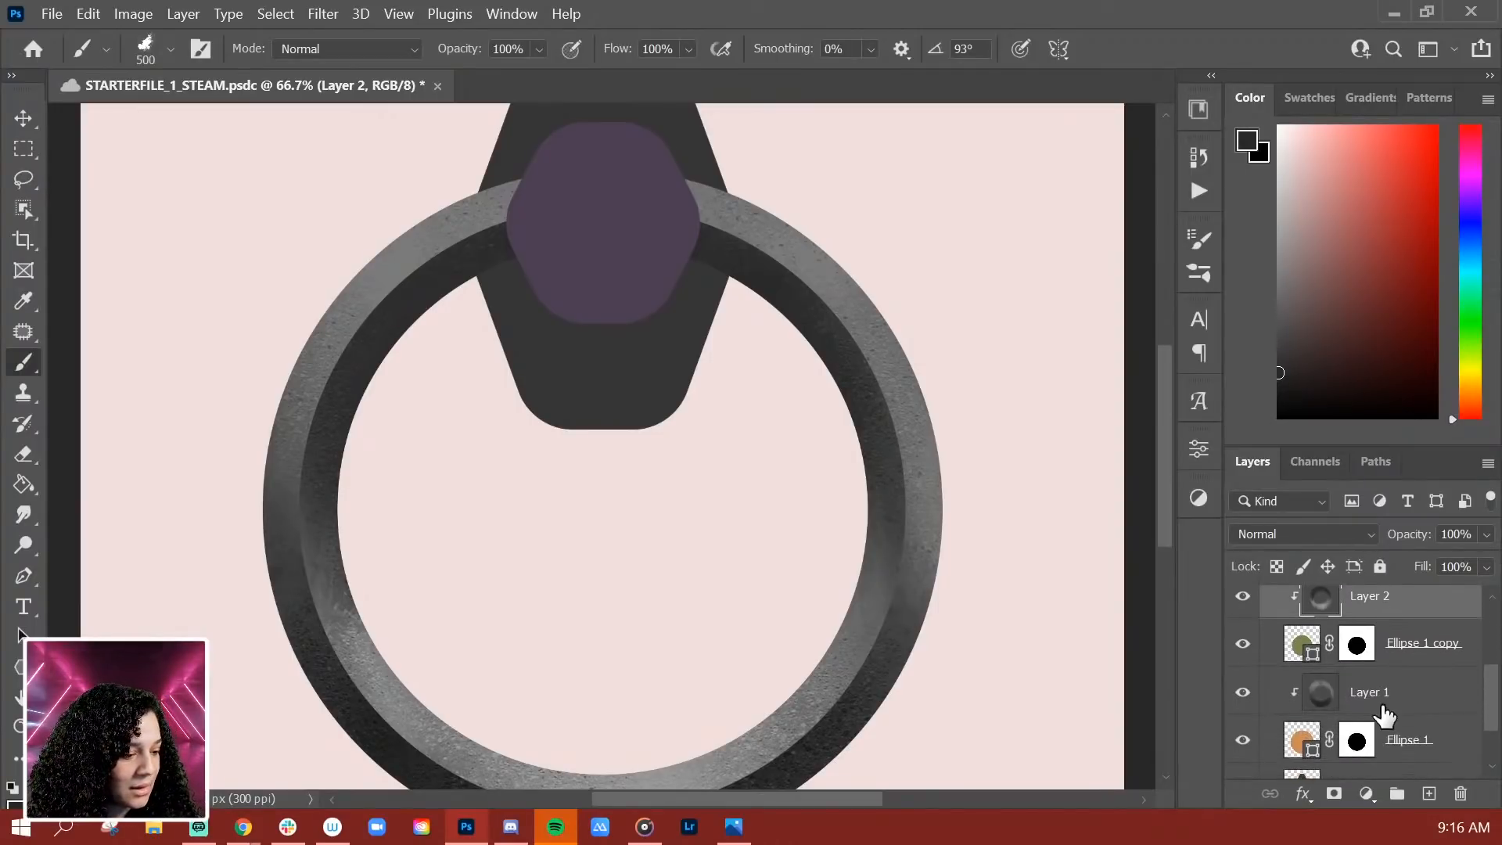
pyautogui.click(1350, 695)
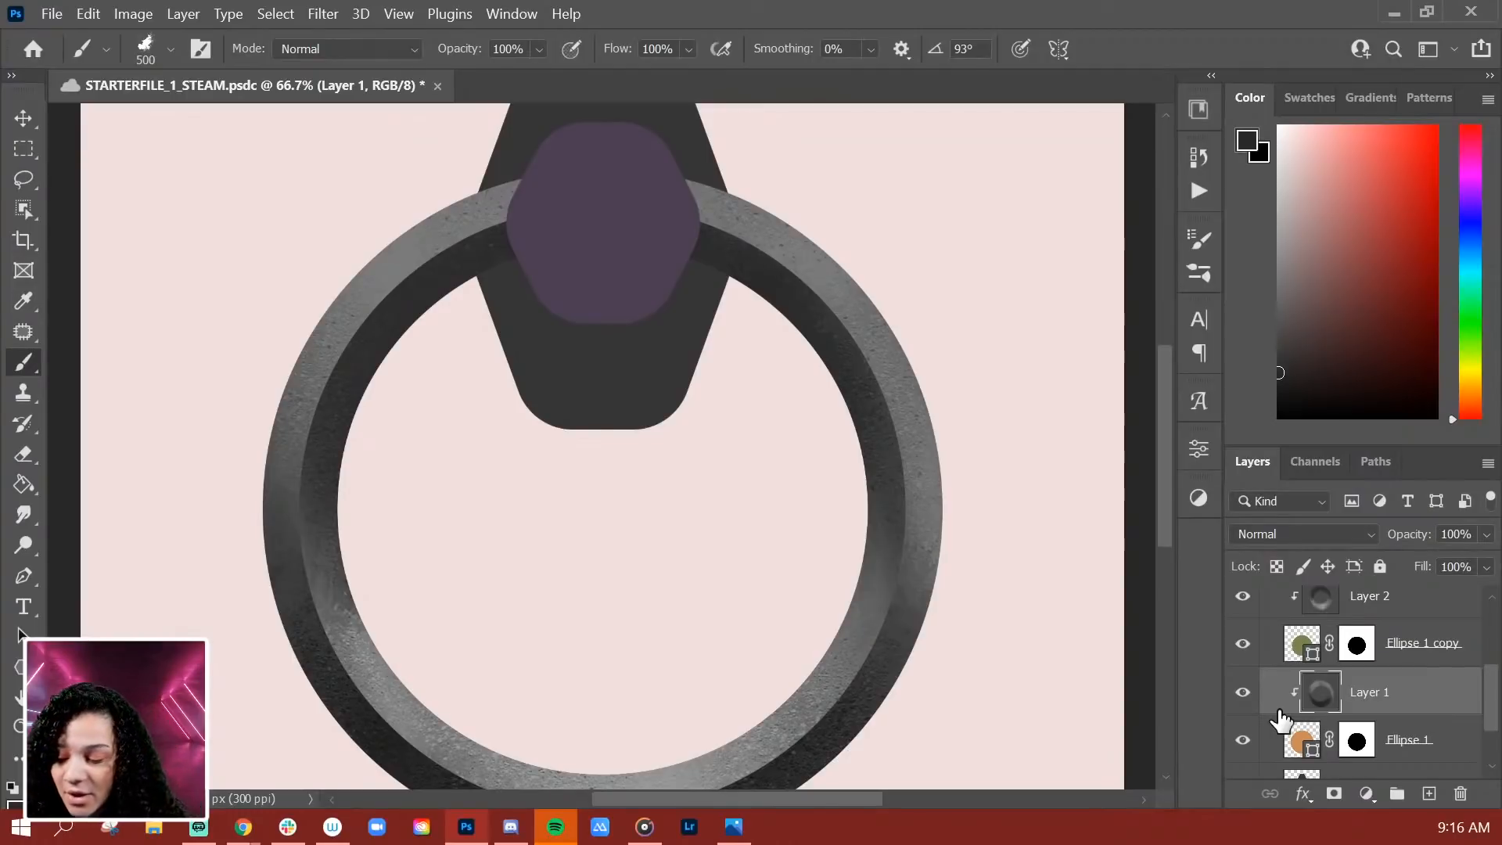
pyautogui.hotkey('ctrl', 'shift', 'n')
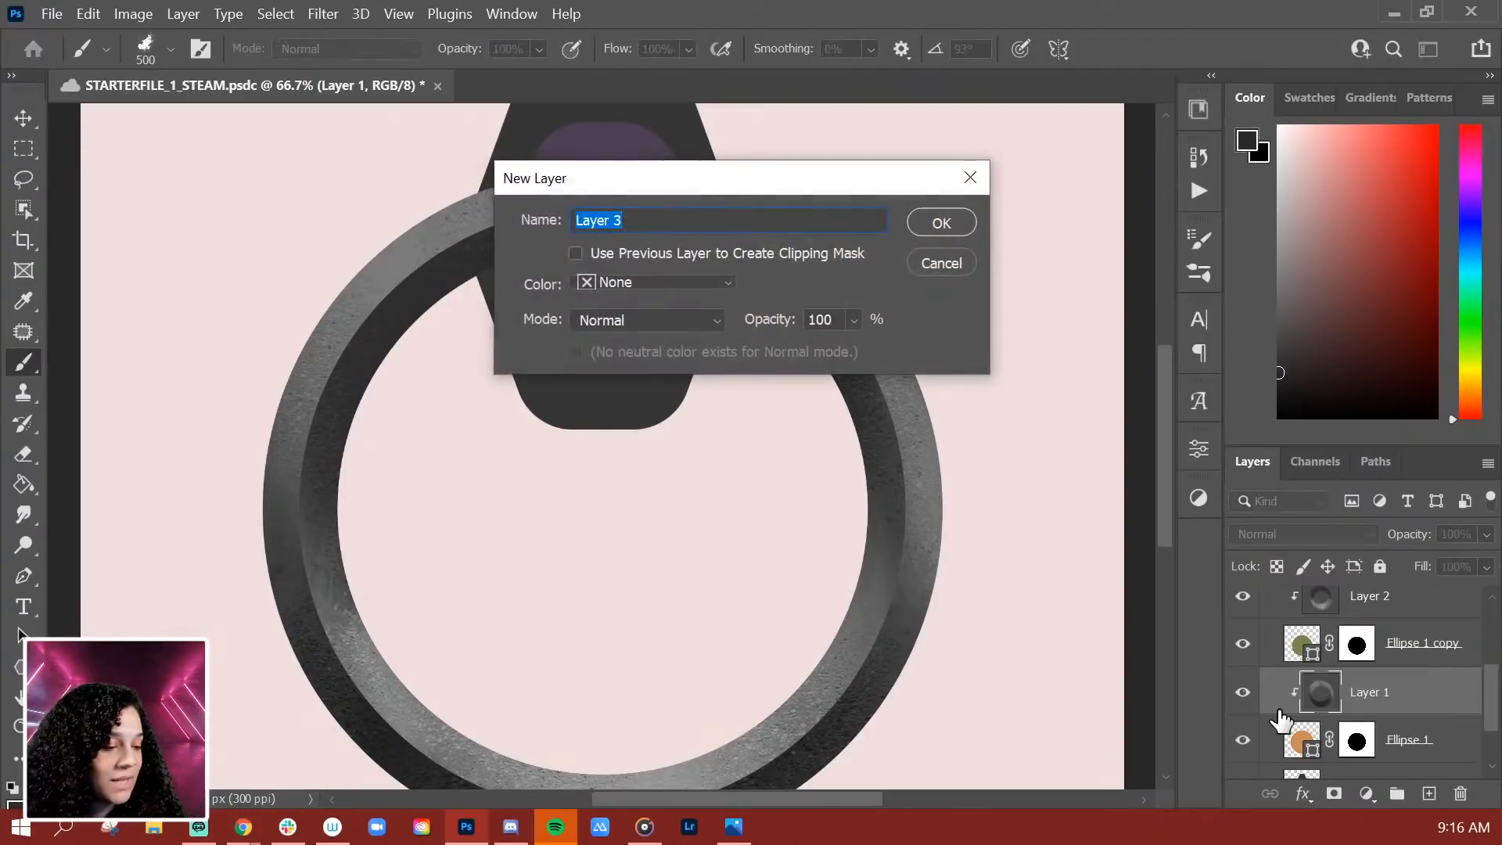
pyautogui.press('Return')
pyautogui.rightClick(1384, 681)
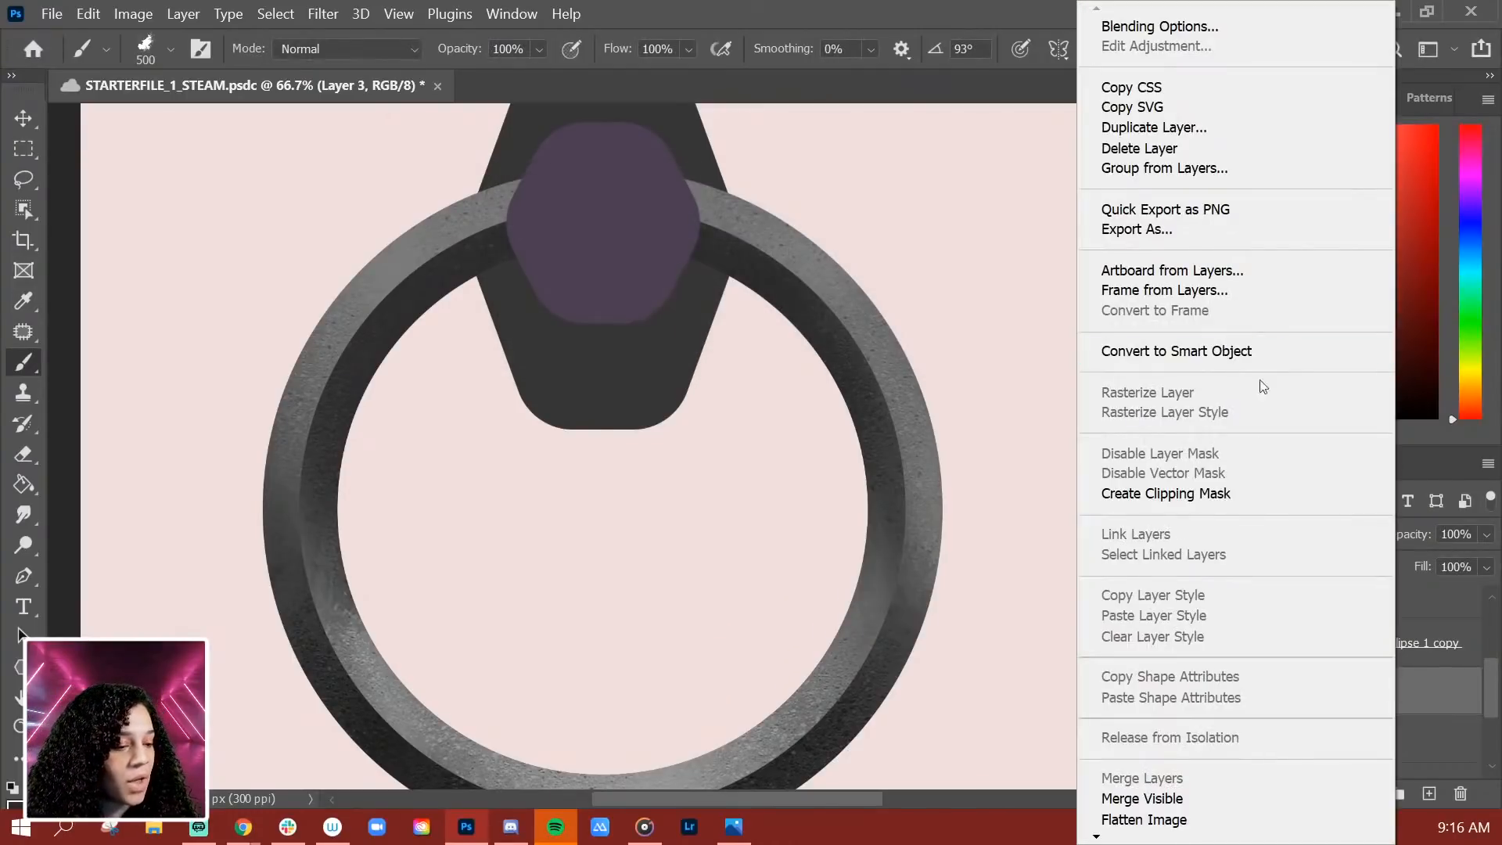
pyautogui.click(1146, 487)
# Step: Paint a light grey highlight along the upper-left inner edge of the outer ring with the textured brush reduced to 35 px
pyautogui.click(1279, 173)
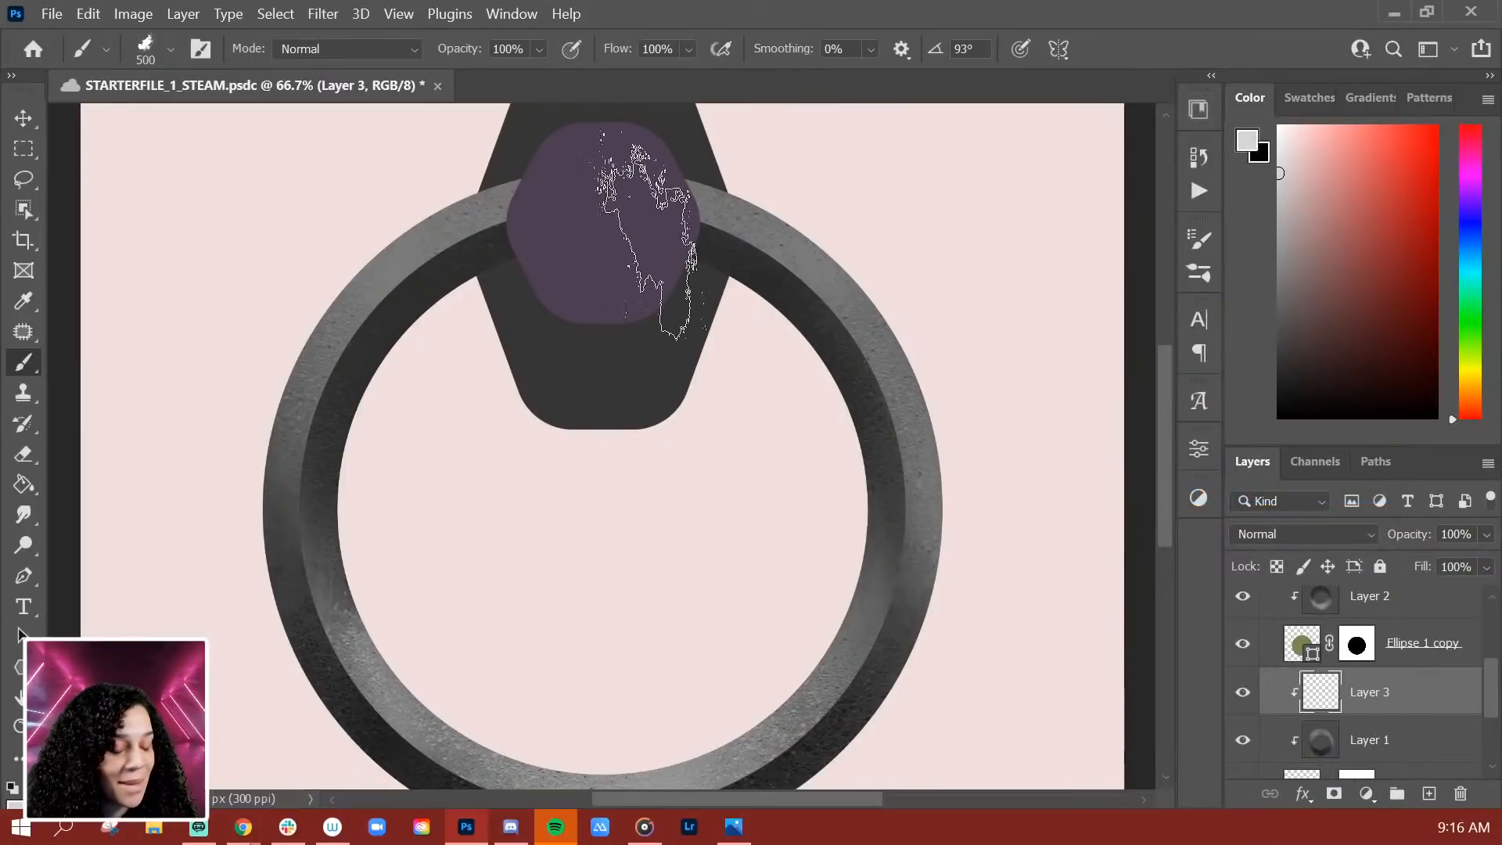
pyautogui.hotkey('ctrl', 'd')
pyautogui.press('[')
pyautogui.press('[')
pyautogui.press('[')
pyautogui.press('[')
pyautogui.press('[')
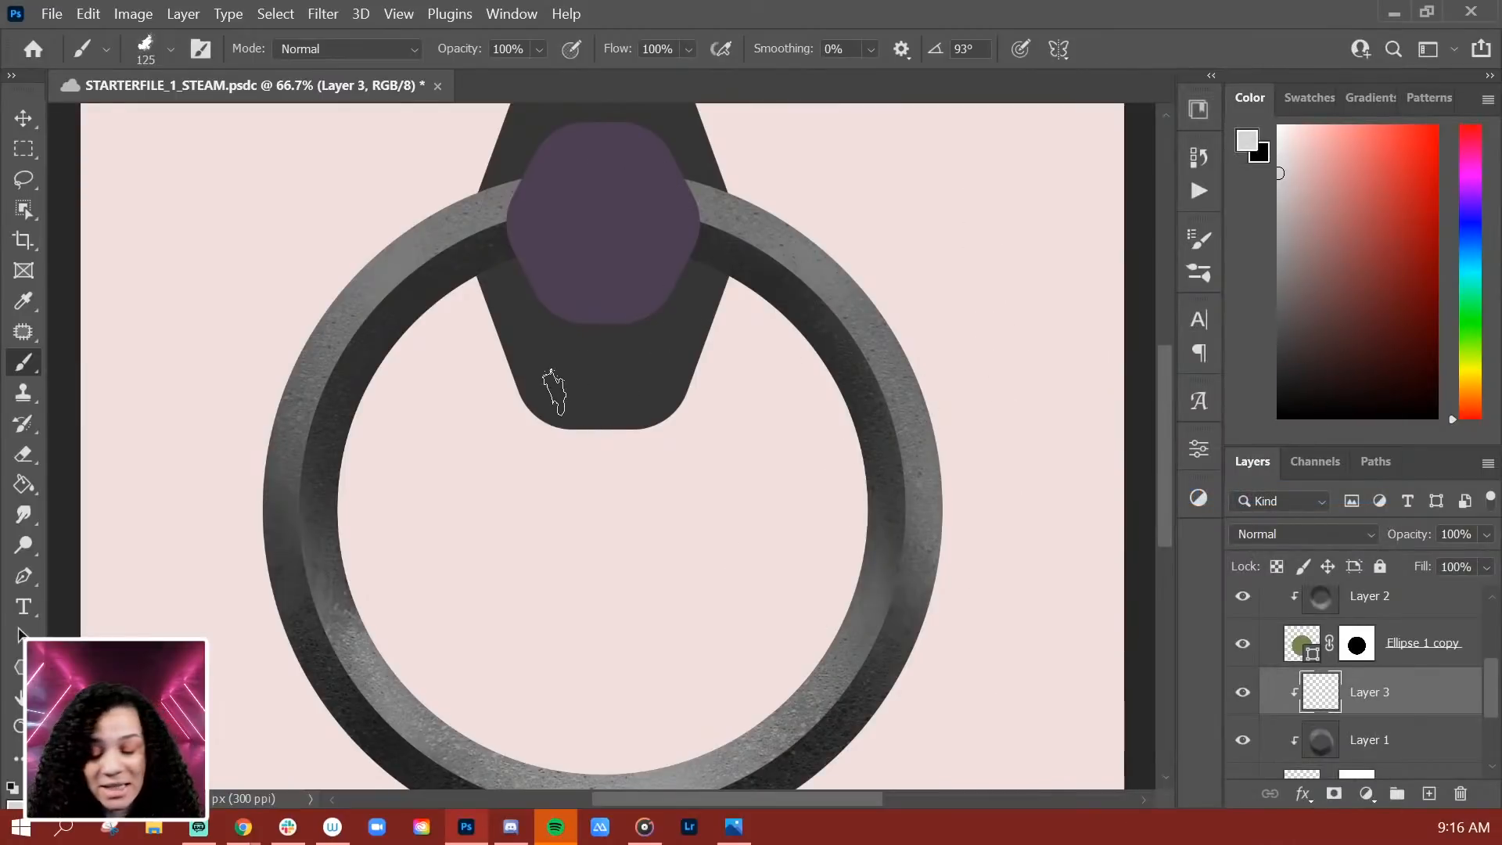
pyautogui.hotkey('ctrl', '+')
pyautogui.moveTo(537, 336); pyautogui.dragTo(554, 463)
pyautogui.press(']')
pyautogui.press('[')
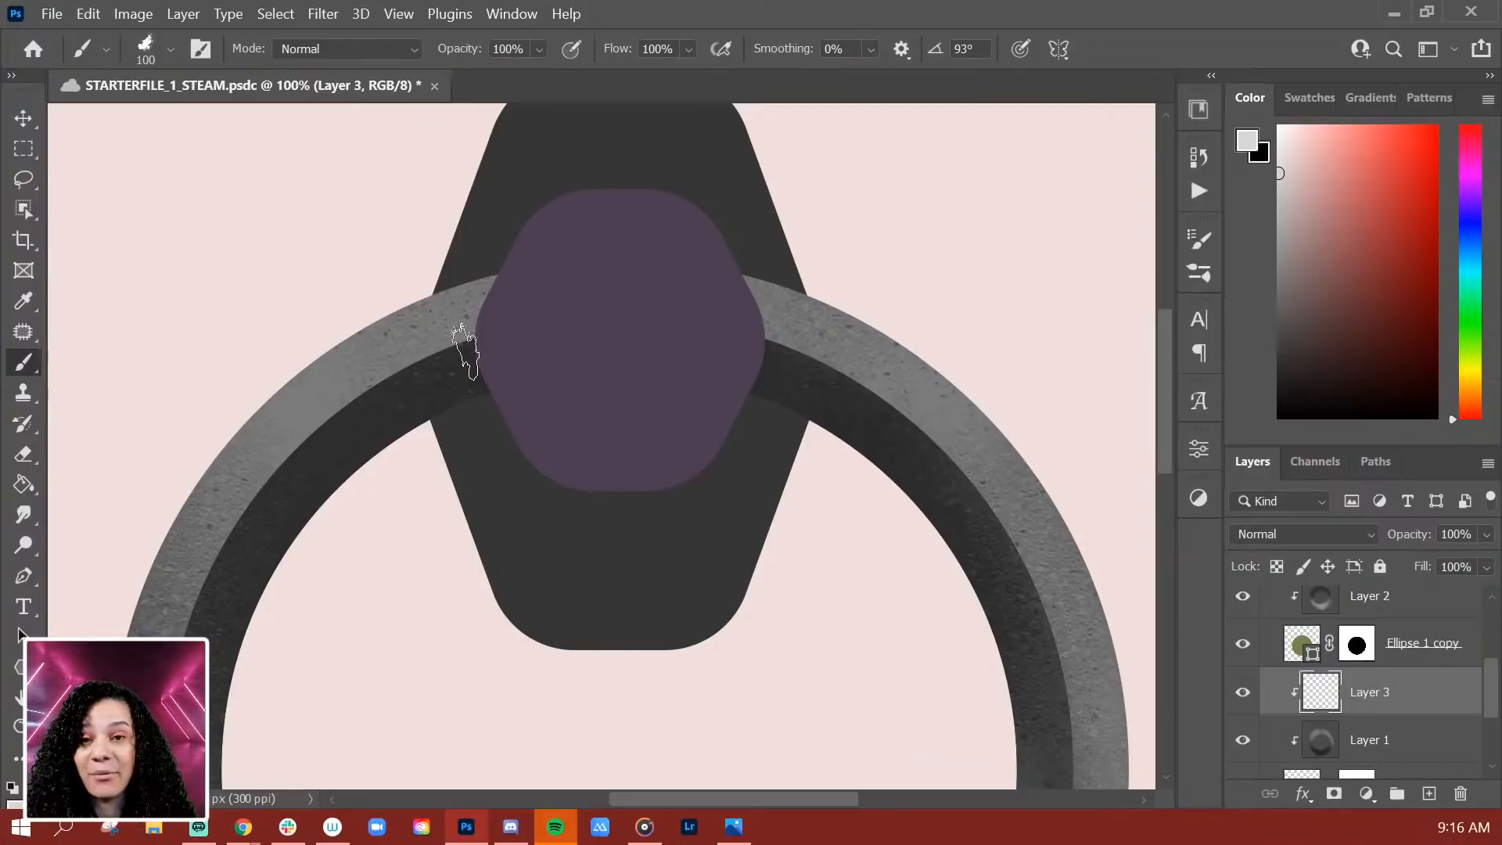
pyautogui.press('[')
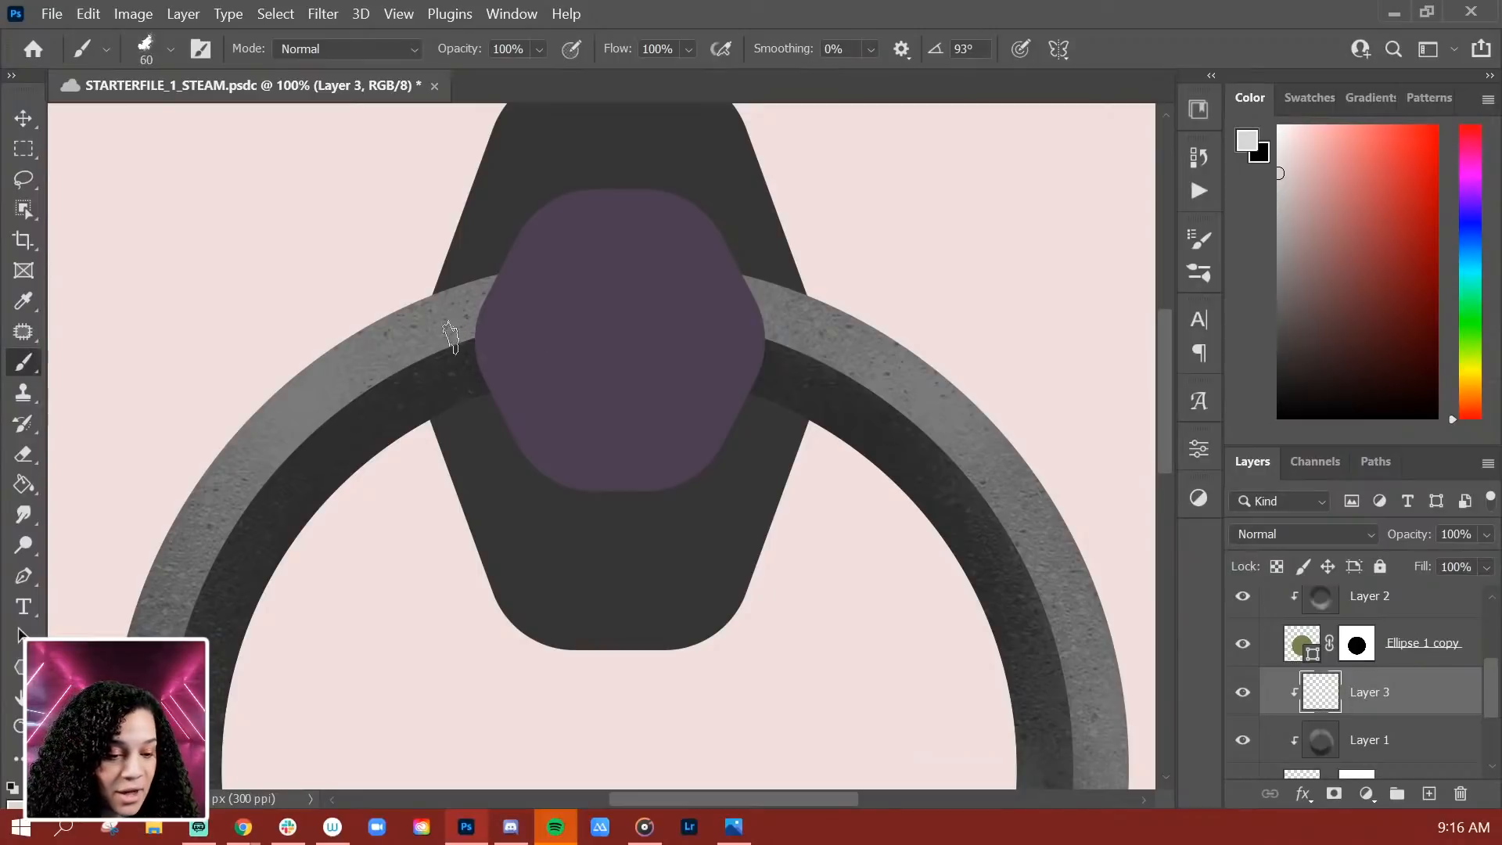
pyautogui.moveTo(478, 334)
pyautogui.mouseDown()
pyautogui.moveTo(299, 483)
pyautogui.moveTo(405, 350)
pyautogui.moveTo(392, 356)
pyautogui.moveTo(267, 446)
pyautogui.moveTo(256, 488)
pyautogui.mouseUp()
pyautogui.moveTo(364, 380); pyautogui.dragTo(234, 503)
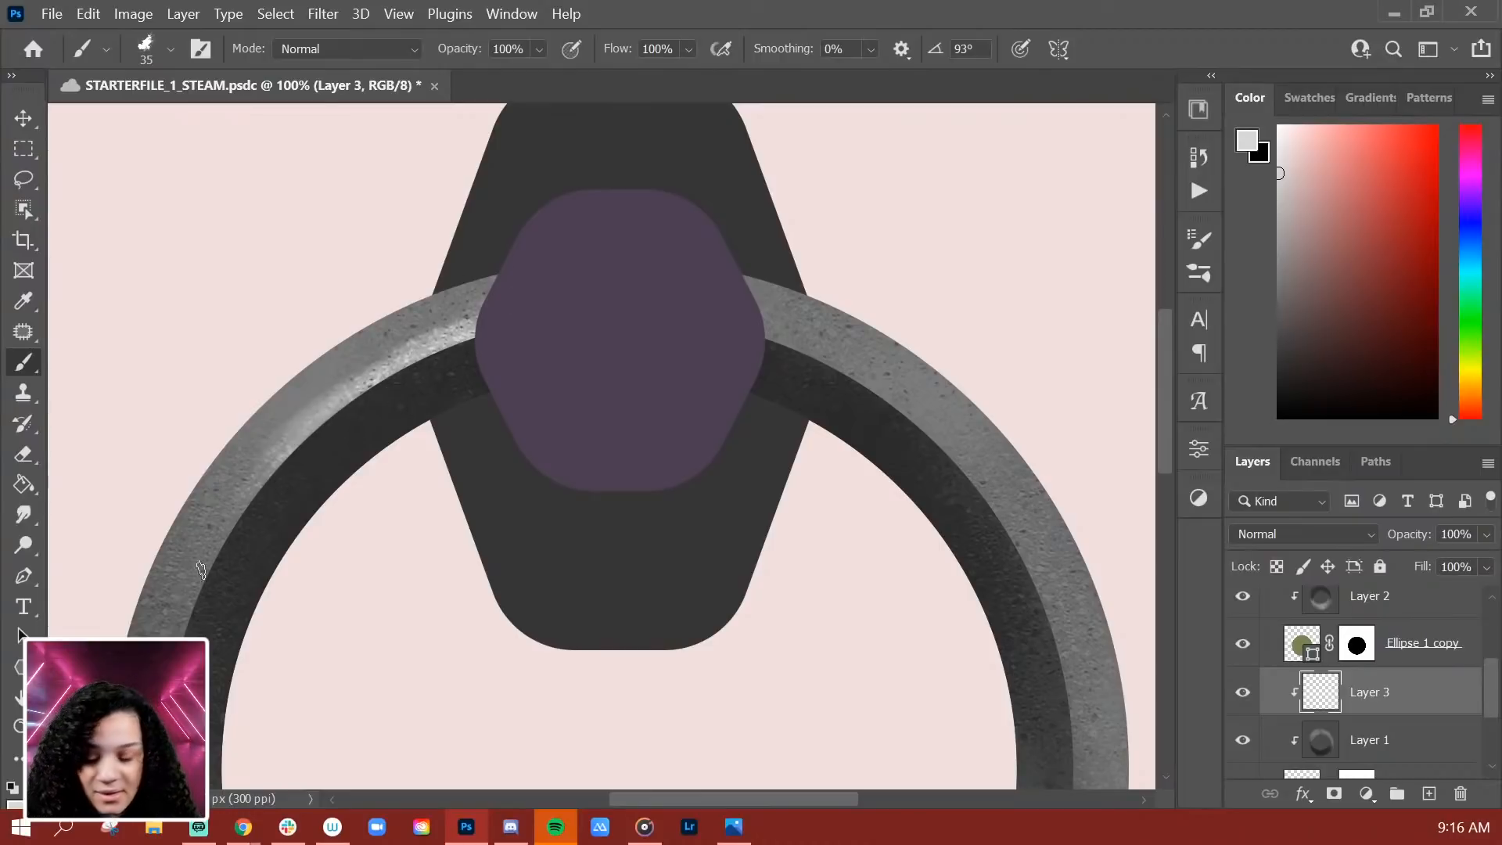
# Step: Soften the upper-left highlight with the Eraser using the same textured brush tip at 125 px
pyautogui.press('e')
pyautogui.rightClick(305, 328)
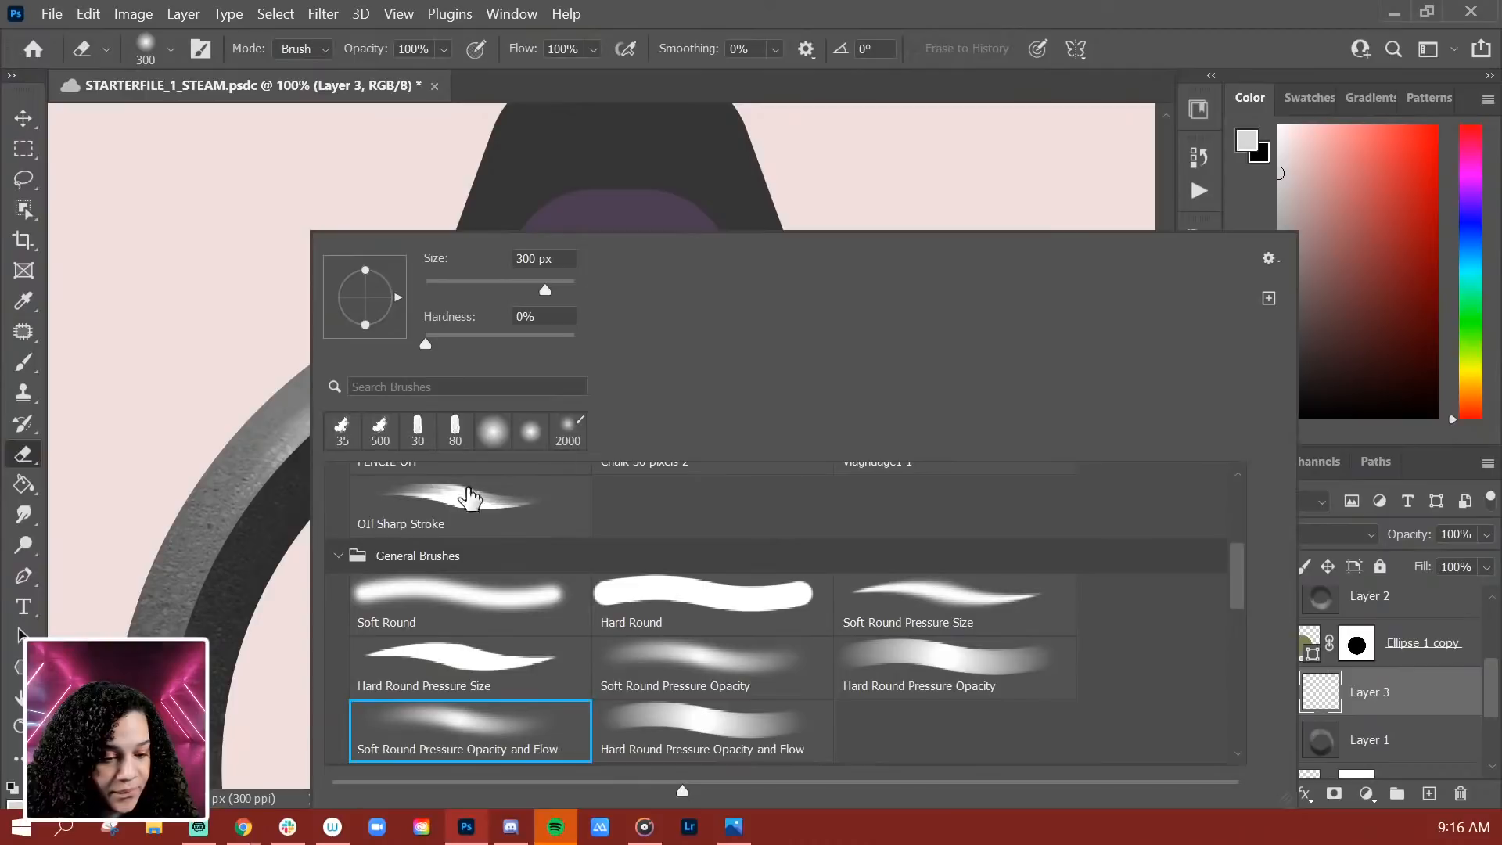
pyautogui.click(381, 429)
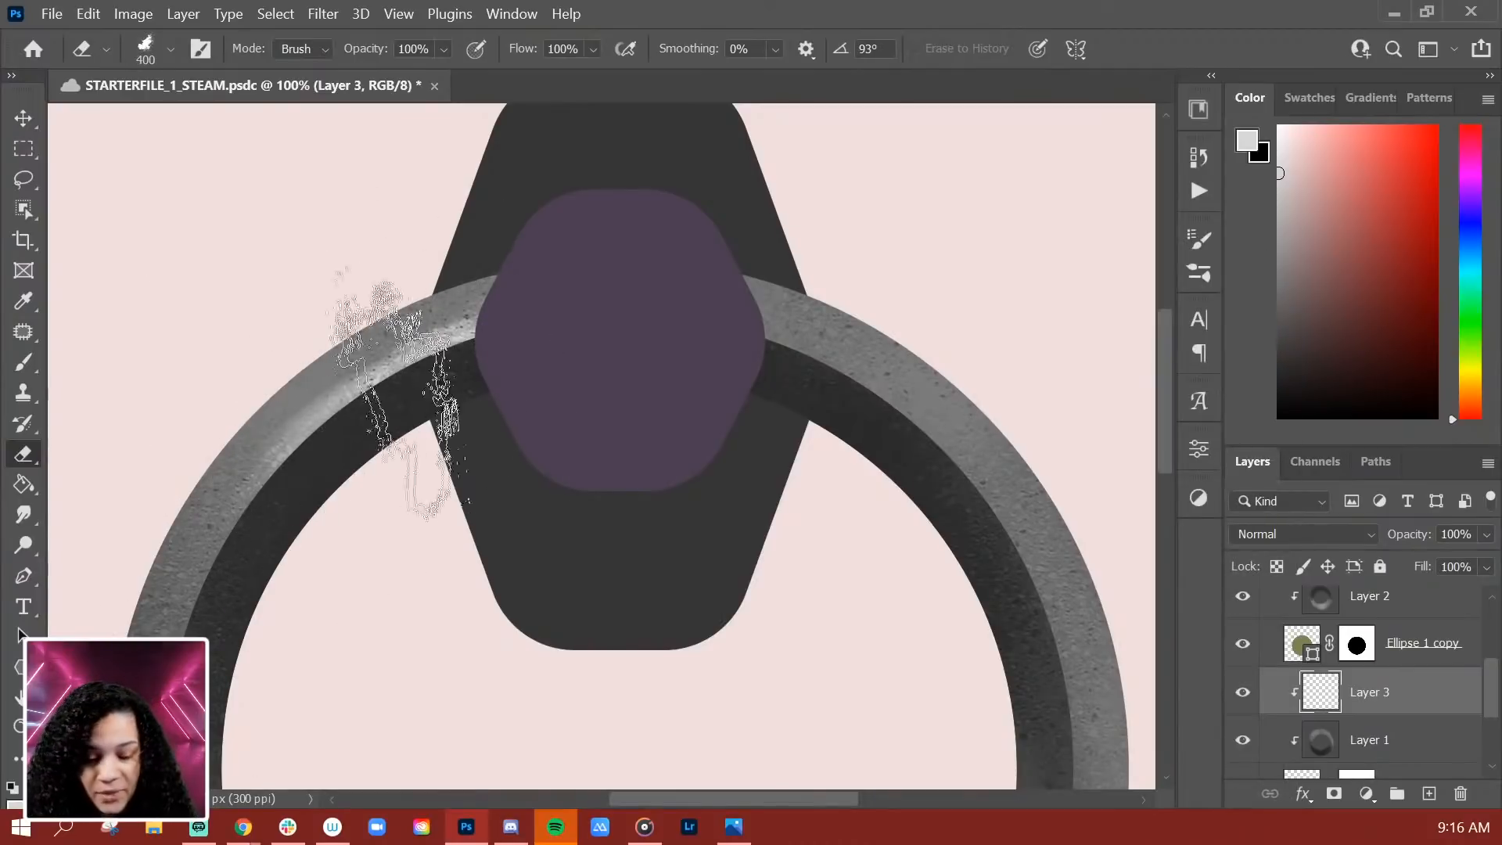
pyautogui.press('[')
pyautogui.press('[')
pyautogui.press('[')
pyautogui.press('[')
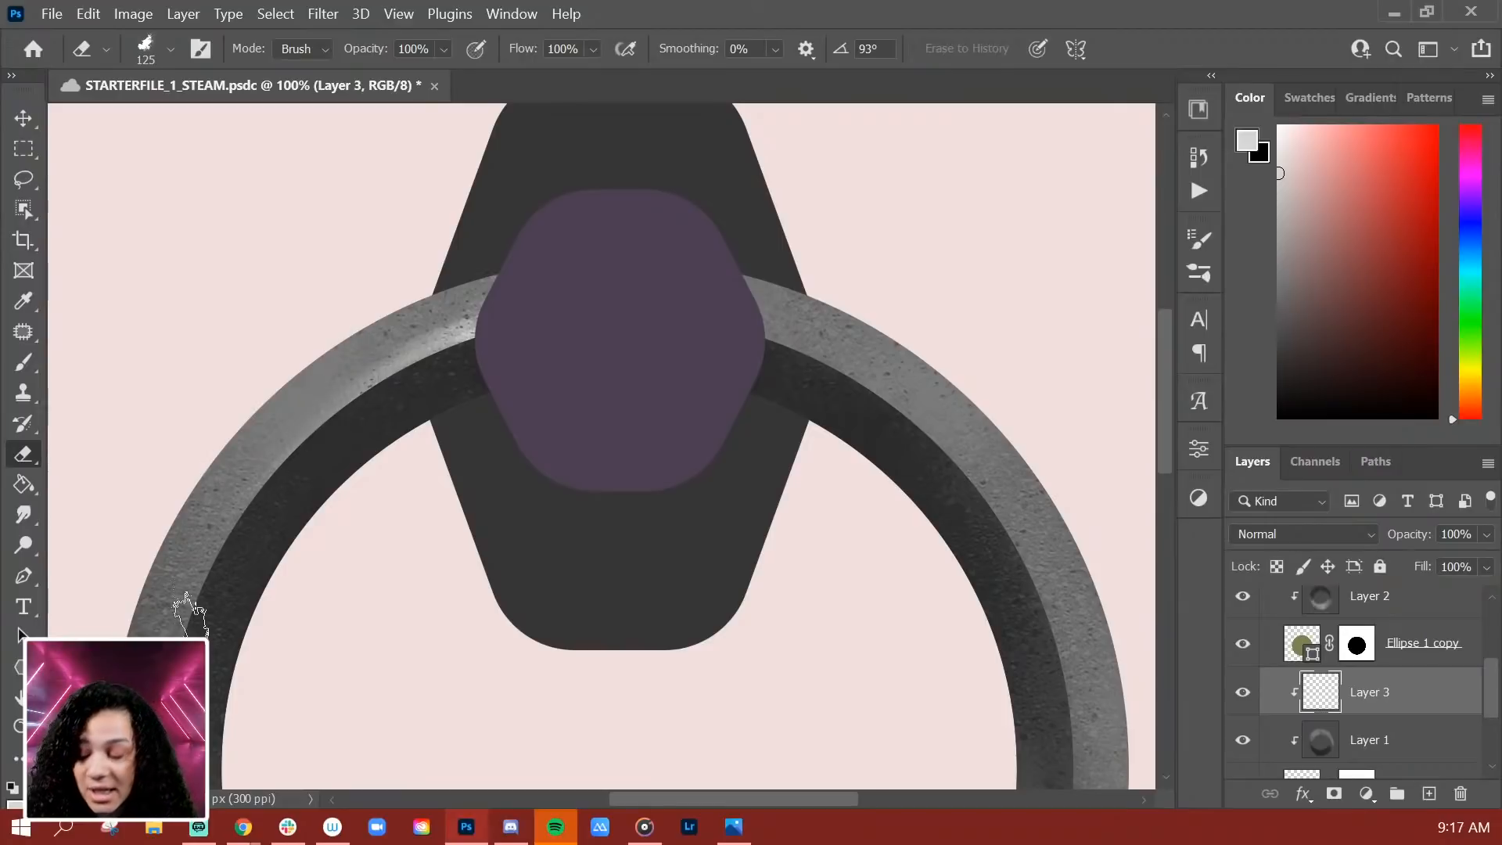
# Step: Paint a matching light grey highlight along the outer ring's upper-right inner edge and soften it with the textured Eraser
pyautogui.press('b')
pyautogui.moveTo(799, 349); pyautogui.dragTo(835, 366)
pyautogui.moveTo(771, 328); pyautogui.dragTo(940, 440)
pyautogui.moveTo(833, 367)
pyautogui.mouseDown()
pyautogui.moveTo(935, 431)
pyautogui.moveTo(767, 329)
pyautogui.moveTo(770, 302)
pyautogui.moveTo(728, 286)
pyautogui.mouseUp()
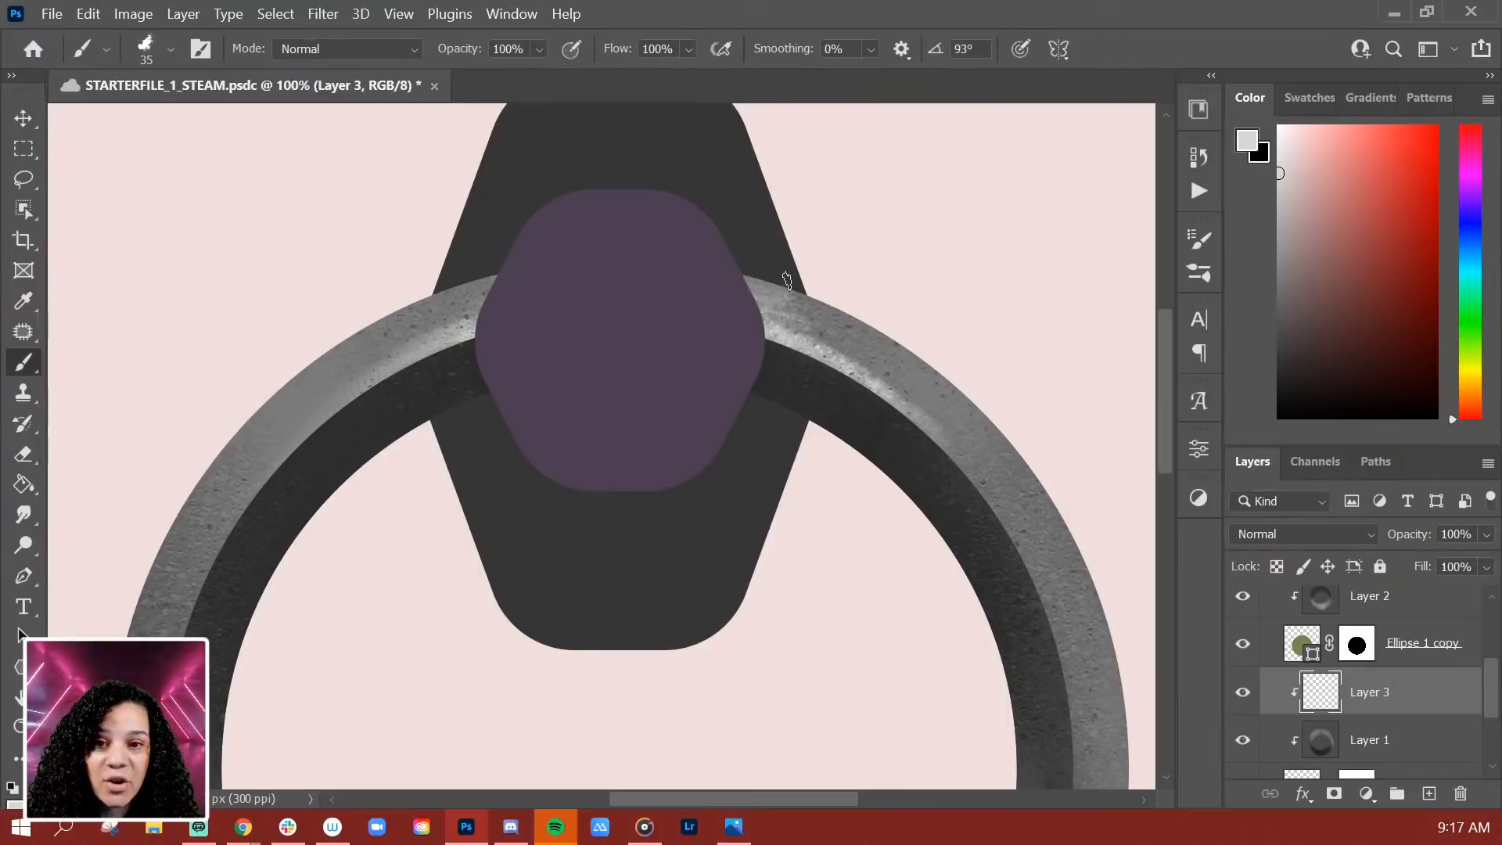
pyautogui.press('e')
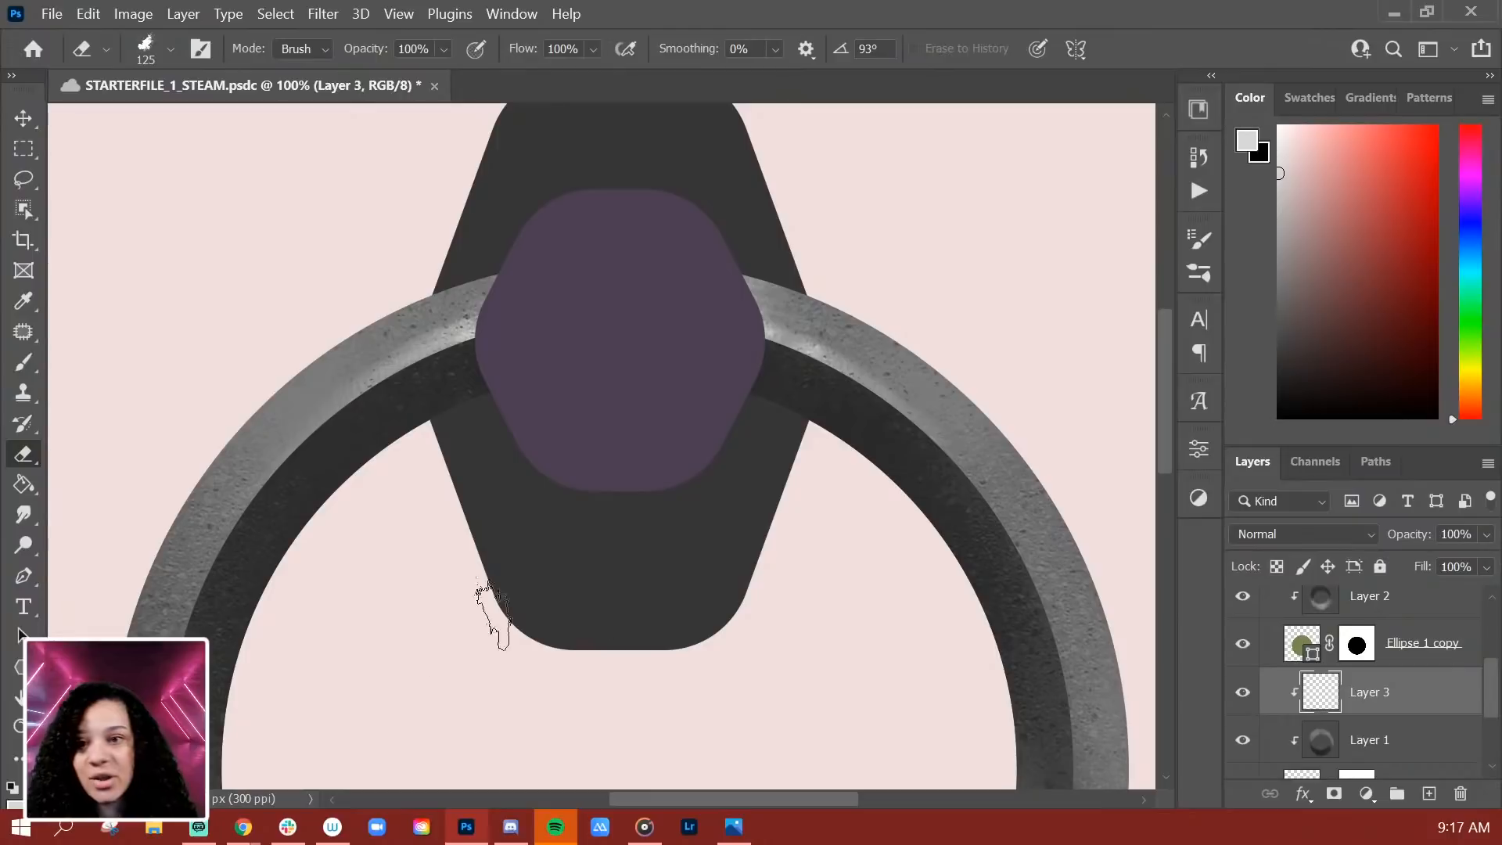
# Step: Add a new layer directly above Layer 2 and clip it to the inner ring
pyautogui.hotkey('ctrl', '-')
pyautogui.hotkey('ctrl', '-')
pyautogui.hotkey('ctrl', '+')
pyautogui.moveTo(657, 571); pyautogui.dragTo(614, 430)
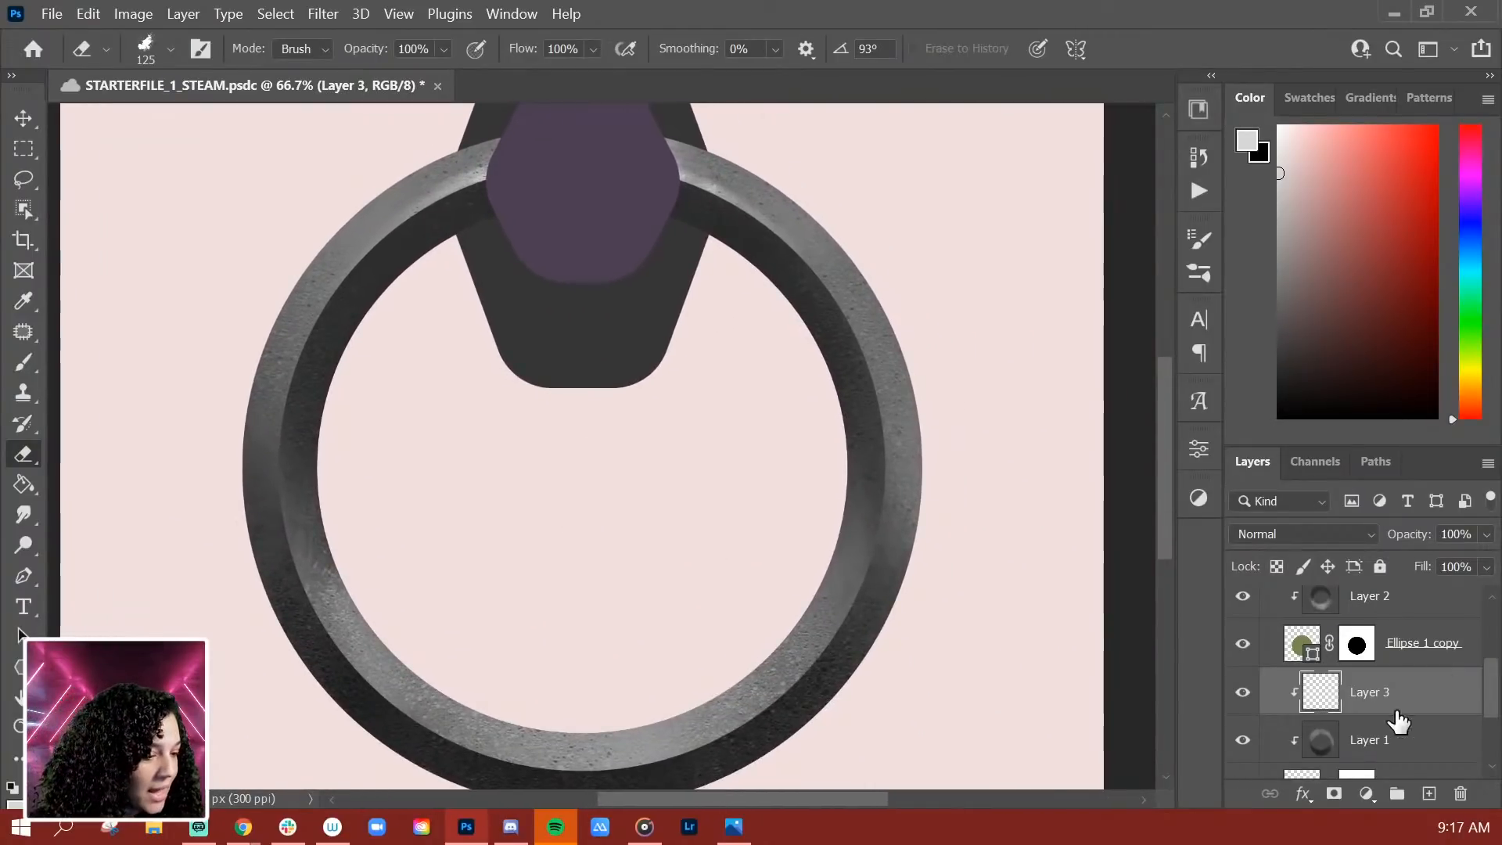
pyautogui.click(1416, 604)
pyautogui.hotkey('ctrl', 'shift', 'n')
pyautogui.press('Return')
pyautogui.rightClick(1368, 592)
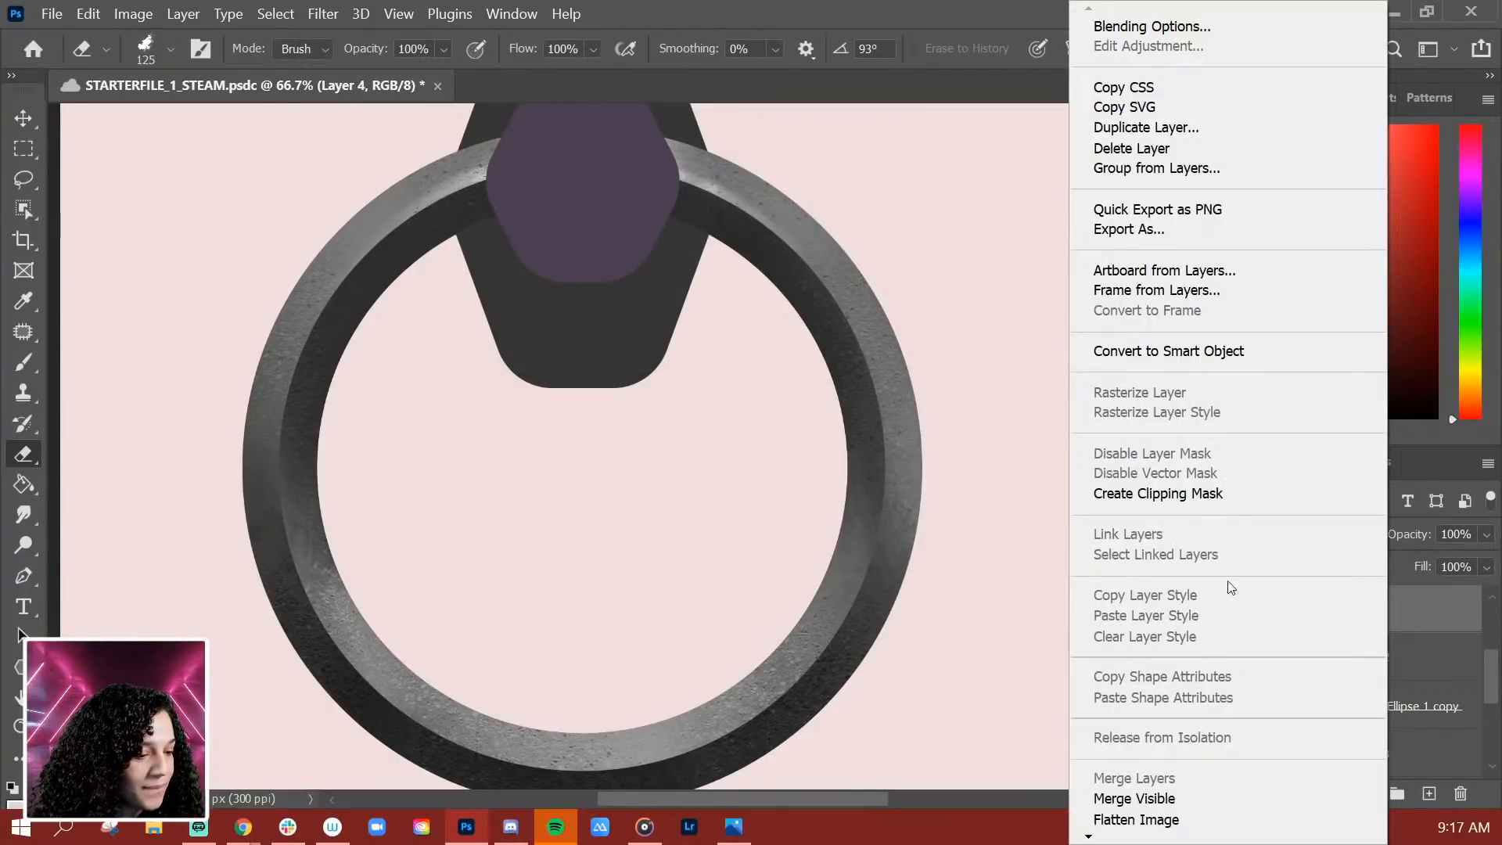
pyautogui.click(1225, 494)
# Step: Paint a light grey highlight along the bottom of the inner ring with the 80 px textured brush and soften it with the Eraser
pyautogui.press('b')
pyautogui.moveTo(697, 718)
pyautogui.mouseDown()
pyautogui.moveTo(717, 532)
pyautogui.moveTo(521, 572)
pyautogui.mouseUp()
pyautogui.press(']')
pyautogui.press(']')
pyautogui.moveTo(695, 566); pyautogui.dragTo(521, 563)
pyautogui.moveTo(616, 563)
pyautogui.mouseDown()
pyautogui.moveTo(423, 532)
pyautogui.moveTo(748, 550)
pyautogui.moveTo(810, 497)
pyautogui.moveTo(626, 571)
pyautogui.mouseUp()
pyautogui.moveTo(684, 528)
pyautogui.mouseDown()
pyautogui.moveTo(525, 552)
pyautogui.moveTo(328, 447)
pyautogui.moveTo(469, 551)
pyautogui.moveTo(426, 530)
pyautogui.moveTo(513, 555)
pyautogui.mouseUp()
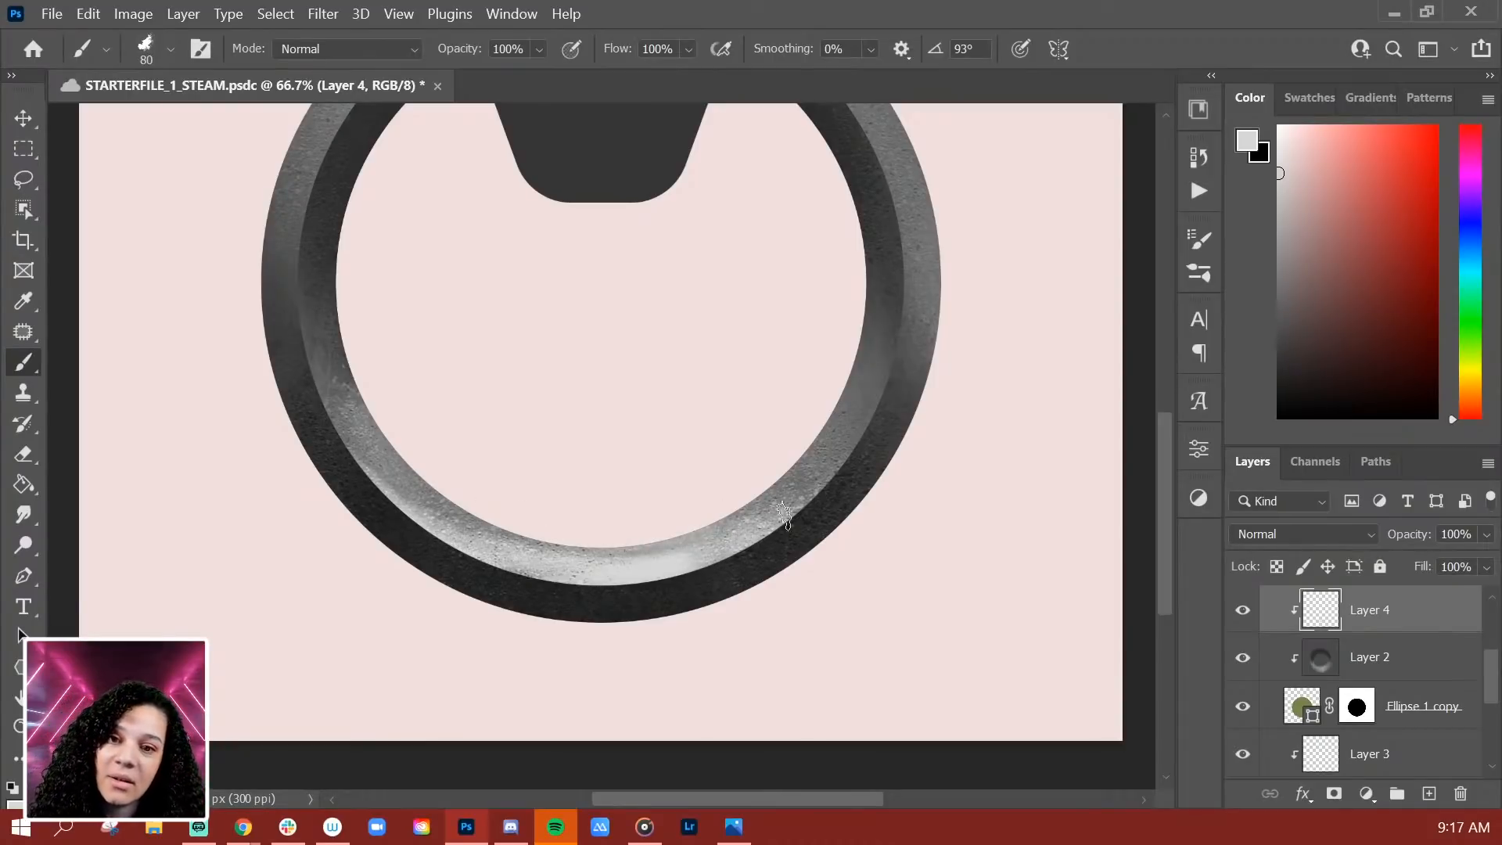
pyautogui.press('e')
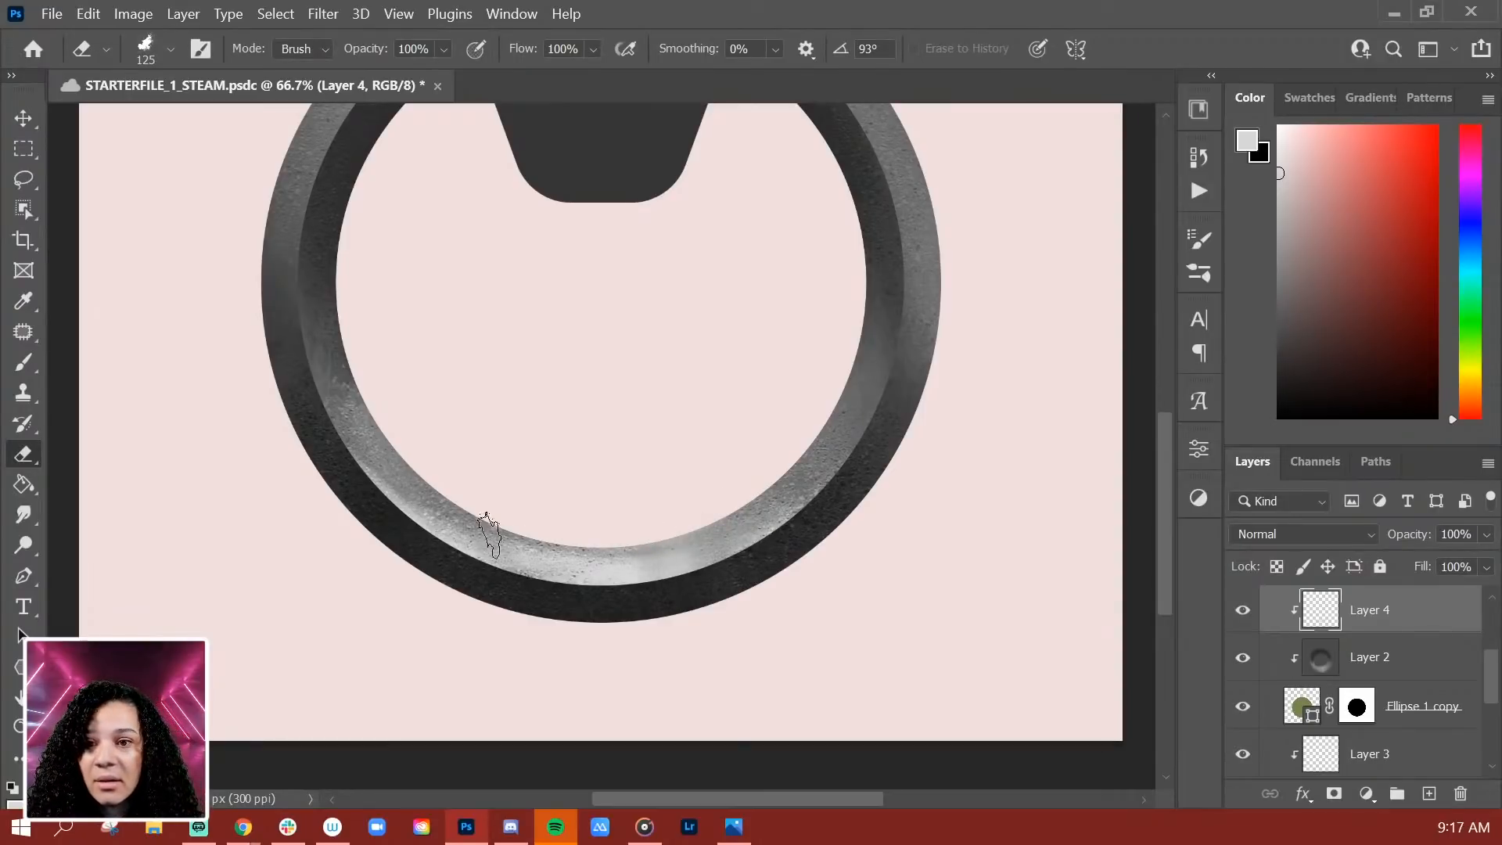
pyautogui.hotkey('ctrl', 's')
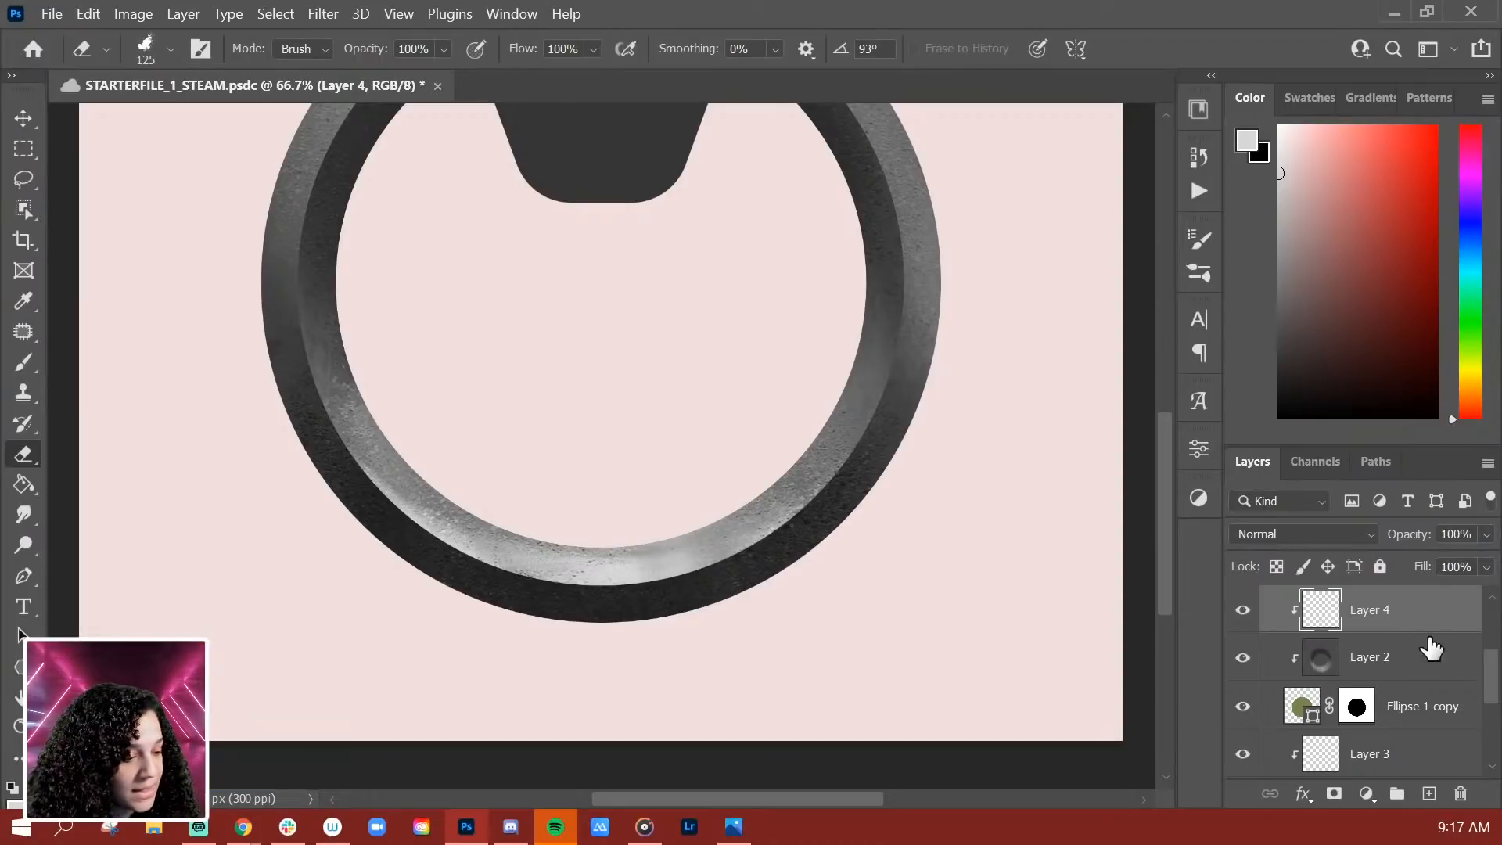
# Step: Add a new layer above Layer 4 and set up the recent 80 px flat brush at a smaller size with white paint
pyautogui.scroll(2, 1463, 660)
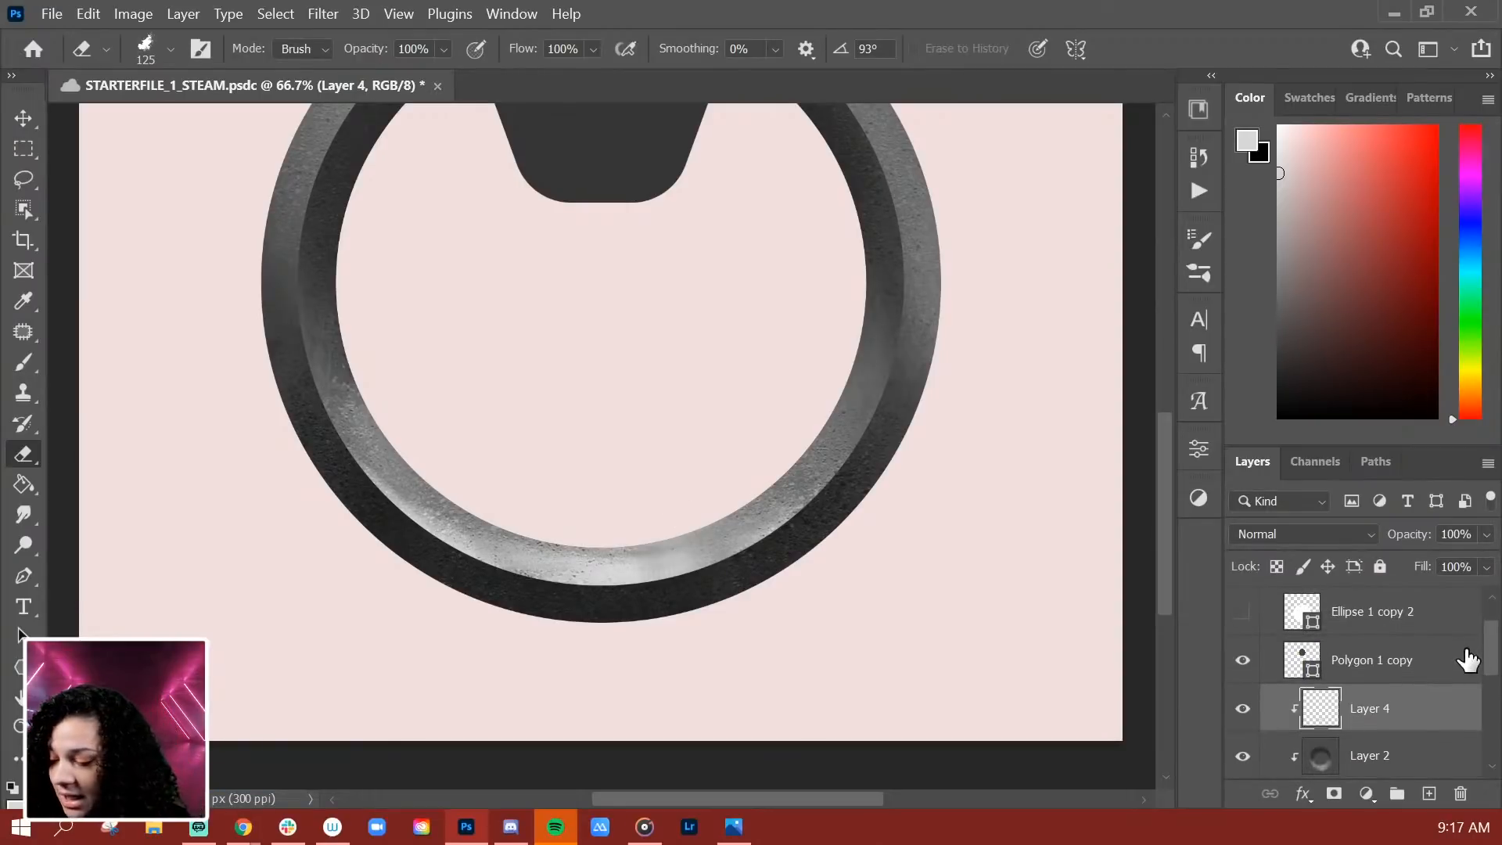
pyautogui.hotkey('ctrl', 'shift', 'alt', 'n')
pyautogui.press('b')
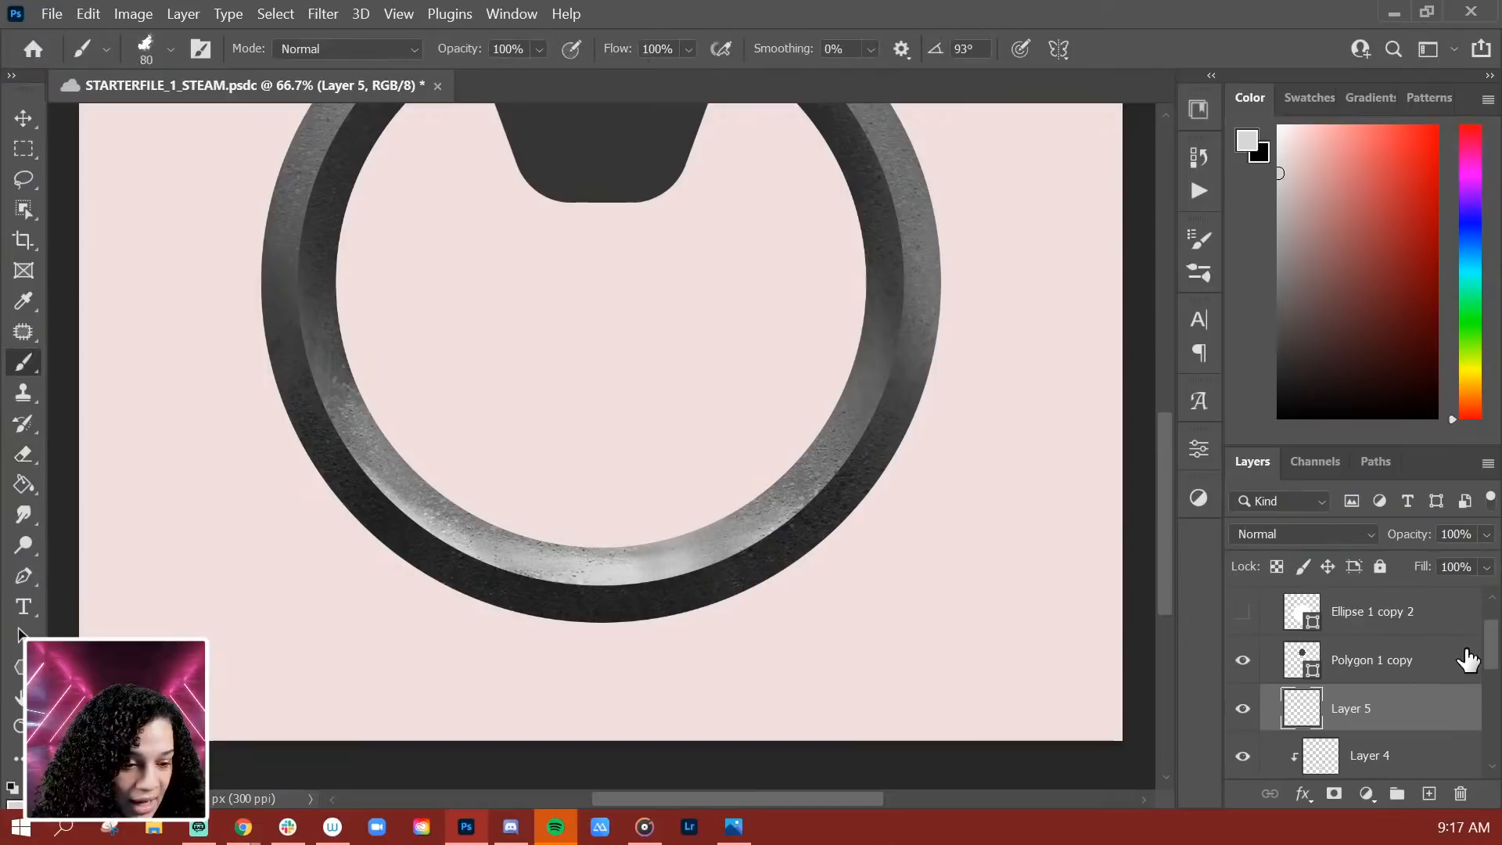
pyautogui.rightClick(571, 529)
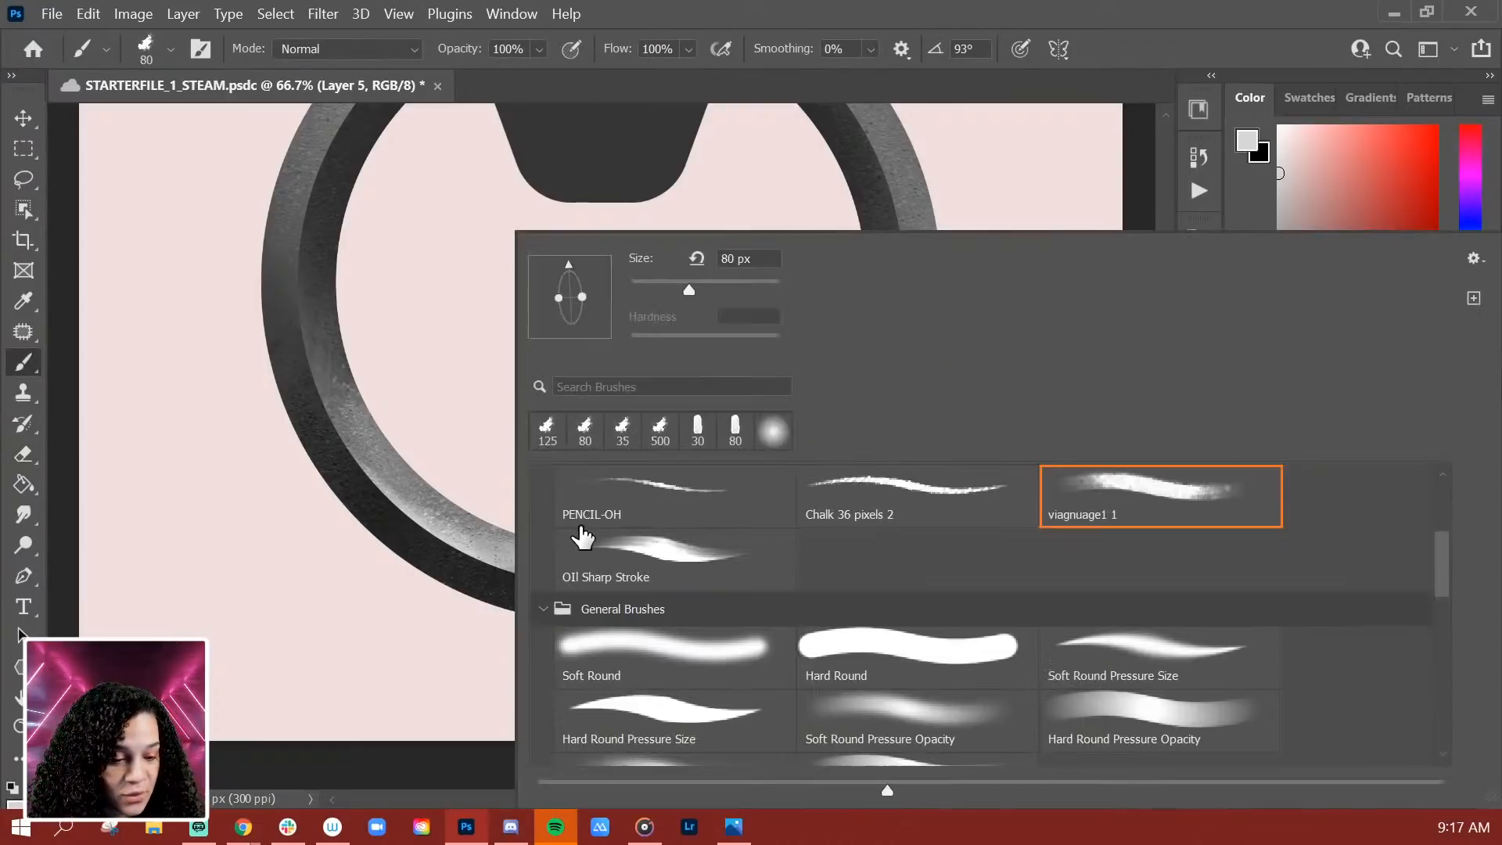
pyautogui.click(735, 431)
pyautogui.click(1328, 192)
pyautogui.moveTo(1331, 180); pyautogui.dragTo(1277, 125)
pyautogui.press('[')
pyautogui.press('[')
pyautogui.press('[')
# Step: Fill the new Layer 5 with the black background color
pyautogui.hotkey('ctrl', '+')
pyautogui.hotkey('ctrl', '+')
pyautogui.hotkey('ctrl', 'BackSpace')
pyautogui.press('z')
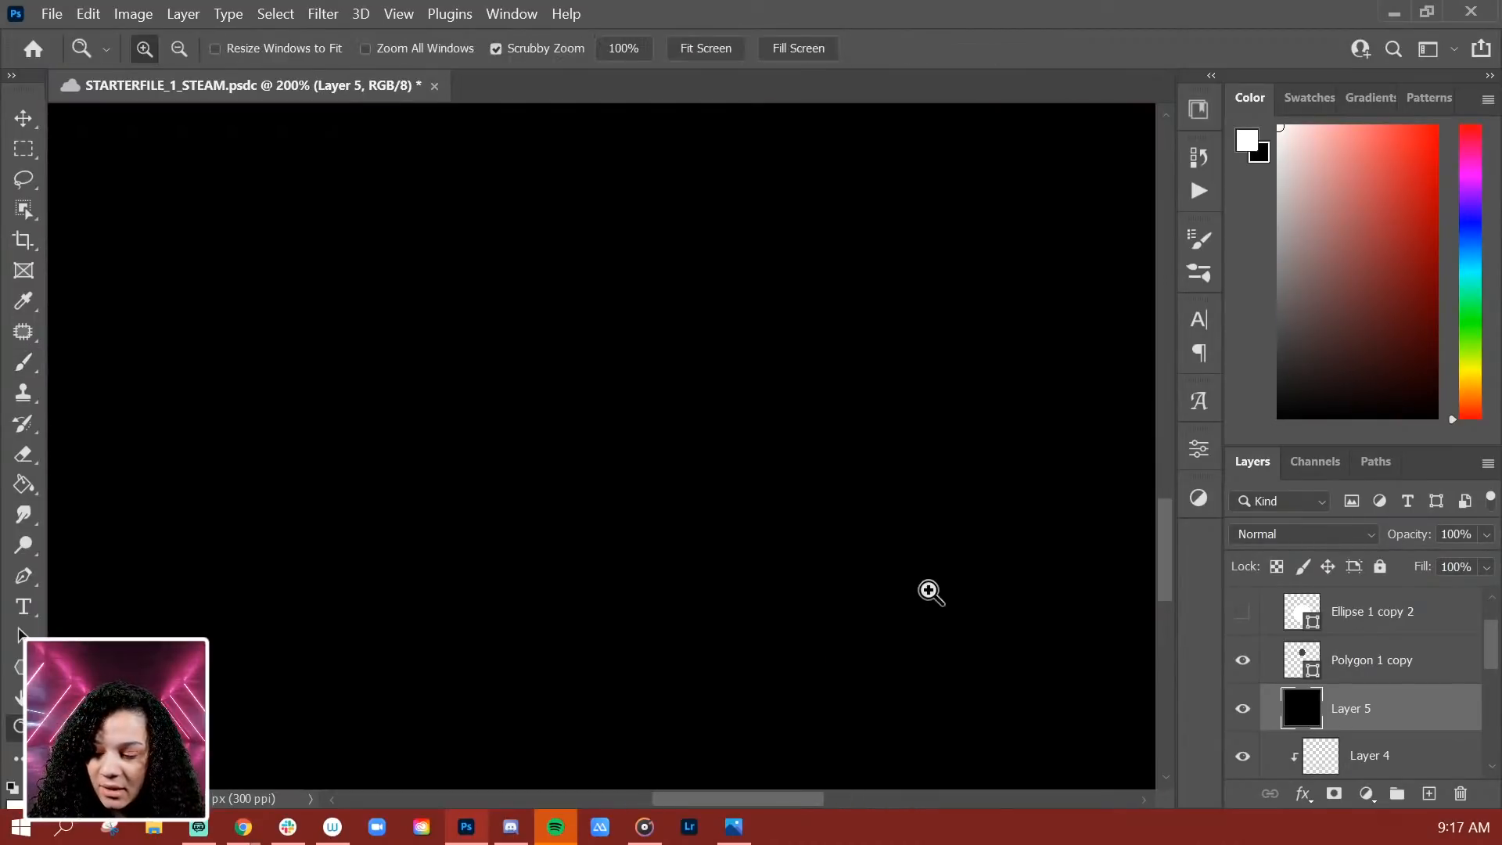
# Step: Undo the black fill on Layer 5 and paint a thin white highlight along the bottom seam between the rings with the 20 px brush
pyautogui.hotkey('ctrl', 'z')
pyautogui.moveTo(804, 675); pyautogui.dragTo(838, 358)
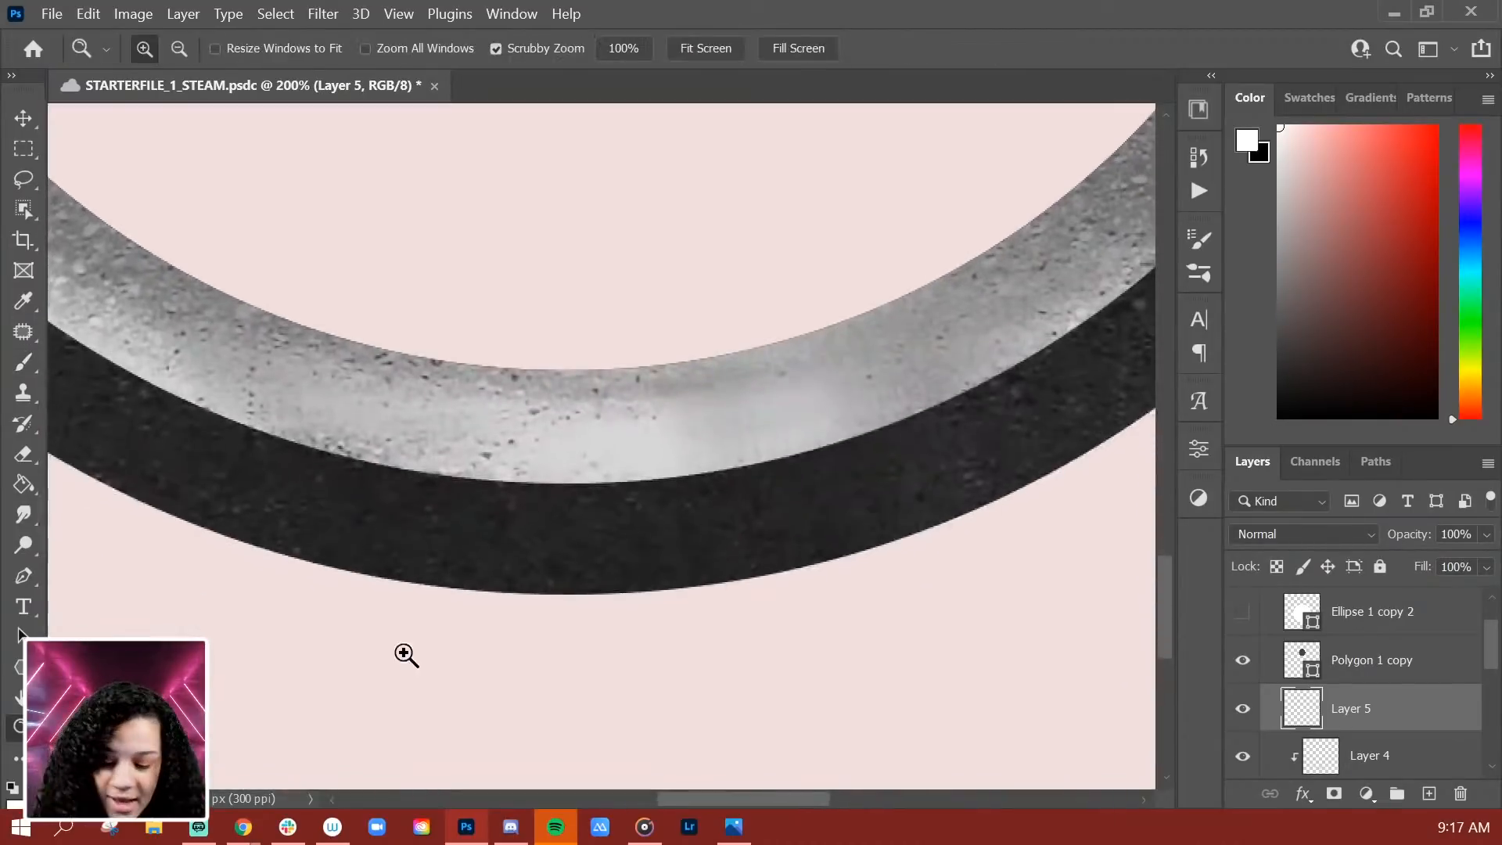
pyautogui.press('b')
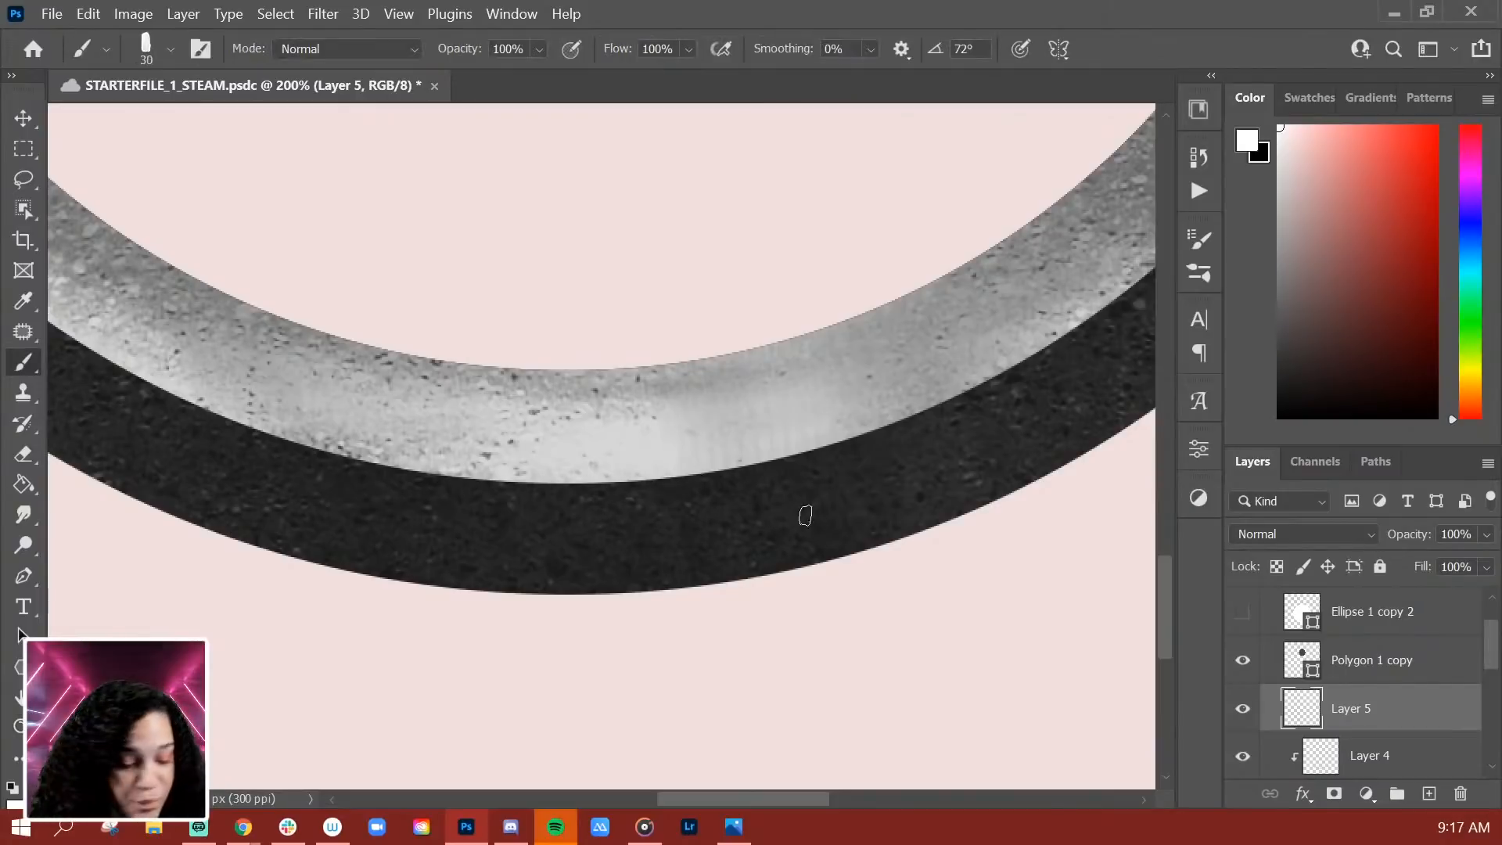
pyautogui.moveTo(623, 475); pyautogui.dragTo(817, 454)
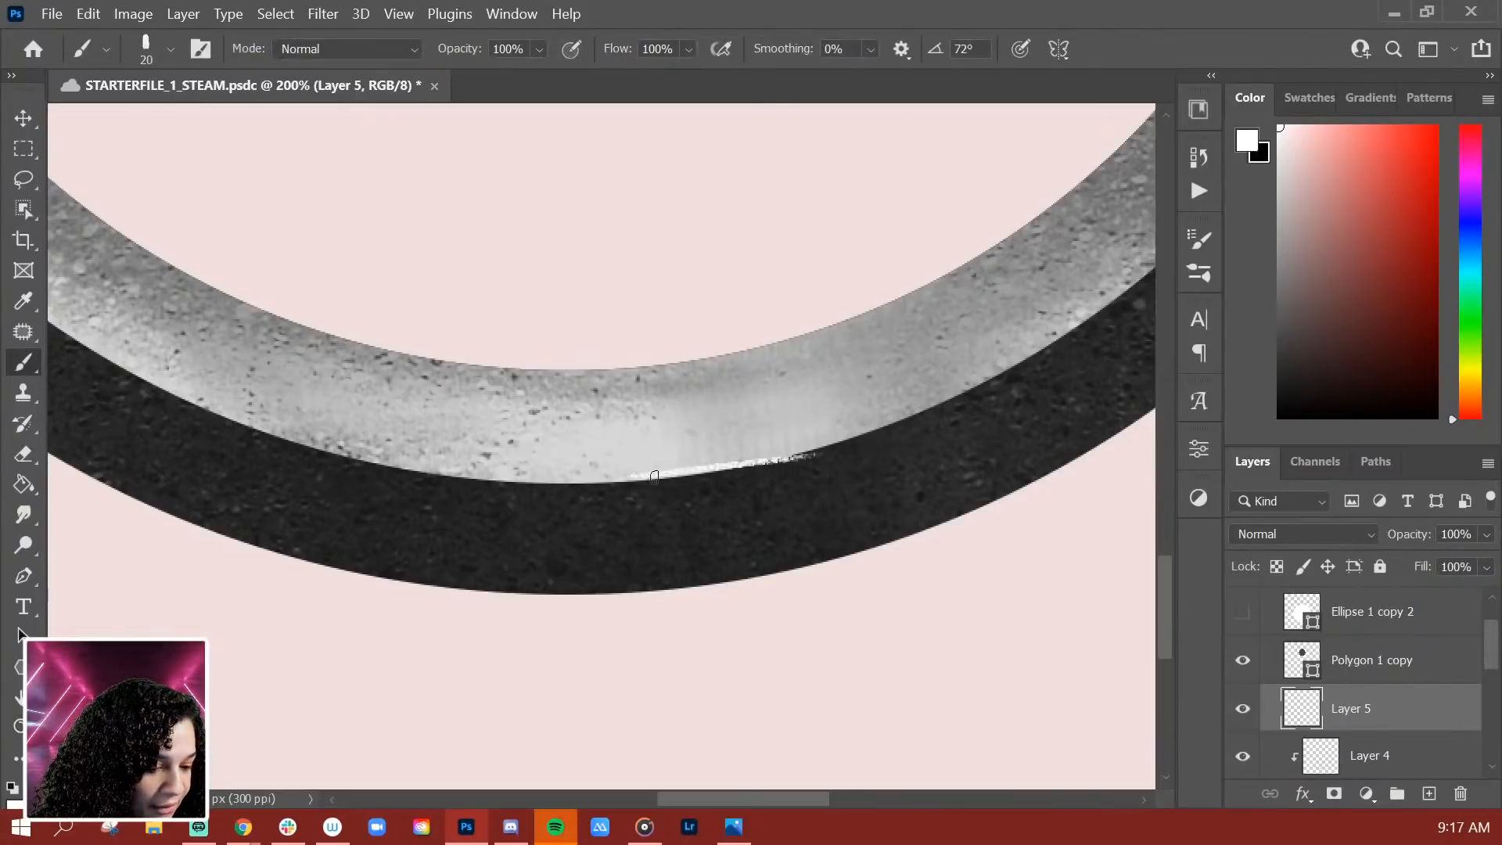
pyautogui.hotkey('ctrl', 'z')
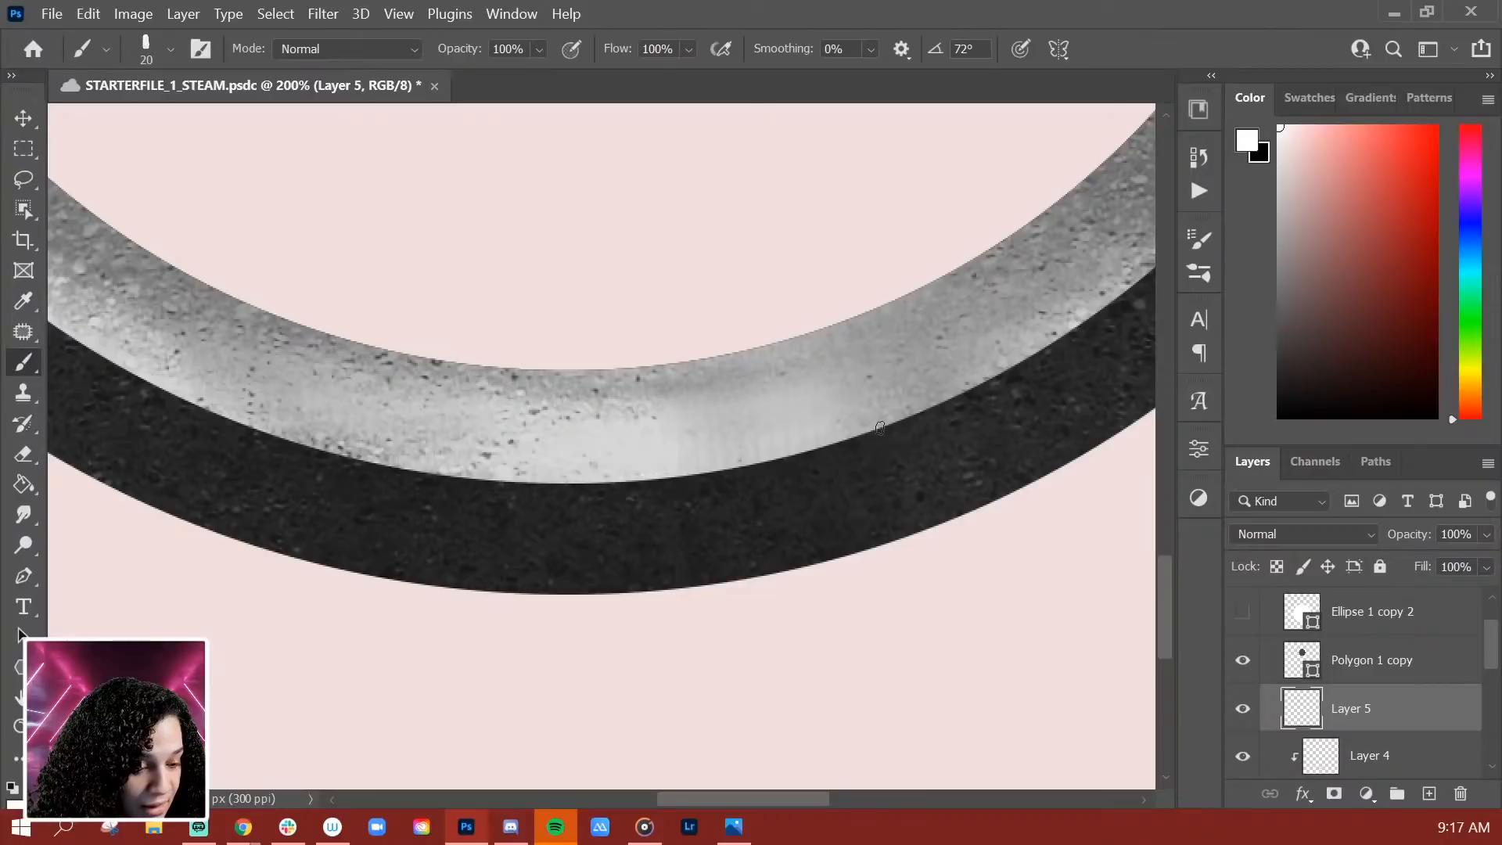
pyautogui.moveTo(845, 443)
pyautogui.mouseDown()
pyautogui.moveTo(546, 480)
pyautogui.moveTo(745, 459)
pyautogui.moveTo(592, 466)
pyautogui.mouseUp()
pyautogui.moveTo(835, 440); pyautogui.dragTo(938, 403)
pyautogui.moveTo(706, 469)
pyautogui.mouseDown()
pyautogui.moveTo(574, 488)
pyautogui.moveTo(573, 473)
pyautogui.moveTo(683, 475)
pyautogui.moveTo(501, 474)
pyautogui.mouseUp()
pyautogui.moveTo(657, 477); pyautogui.dragTo(507, 474)
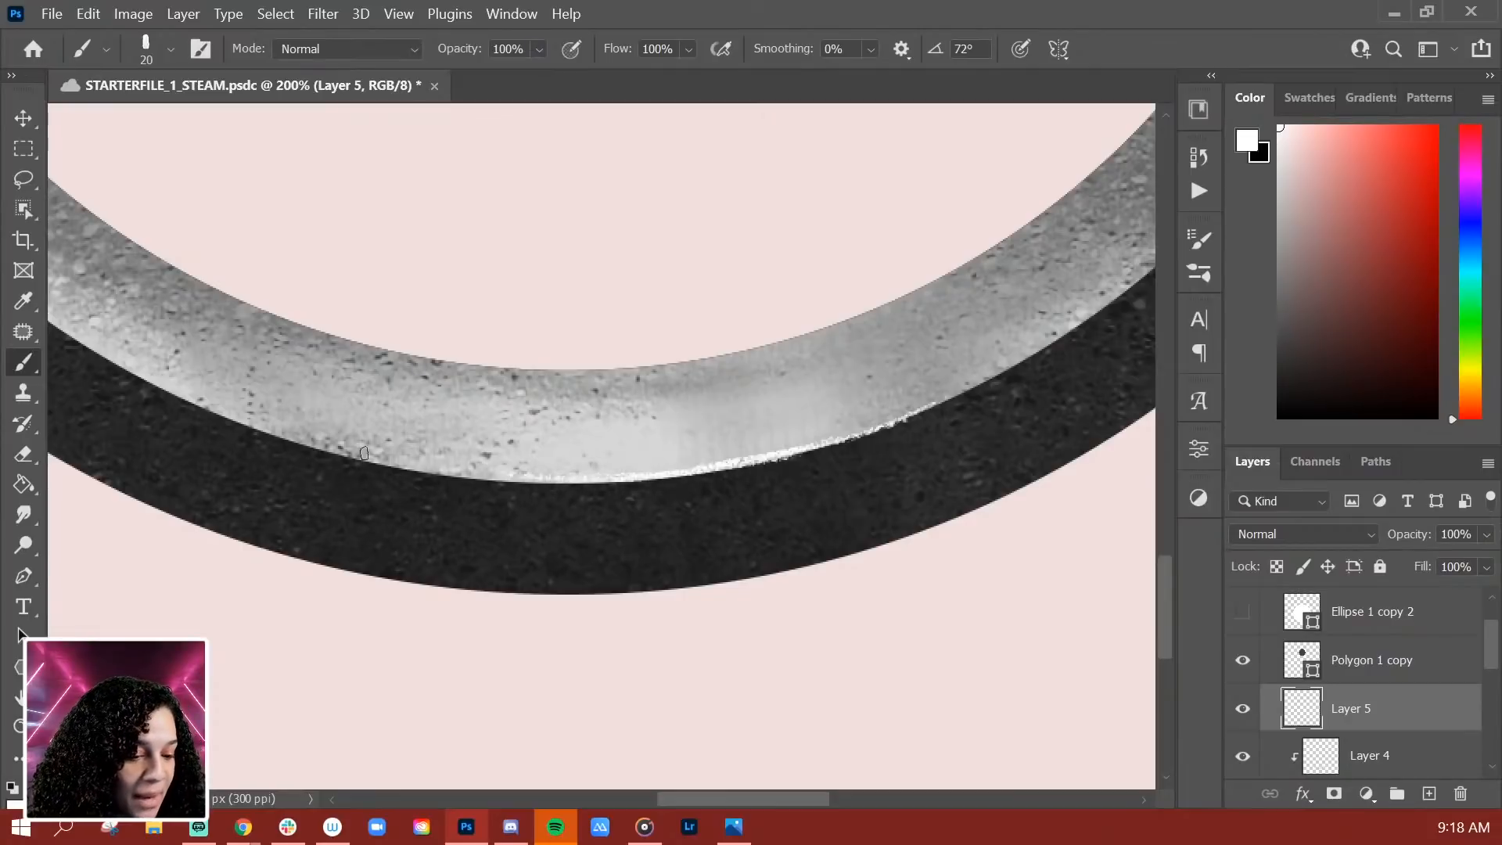
pyautogui.moveTo(632, 478); pyautogui.dragTo(495, 478)
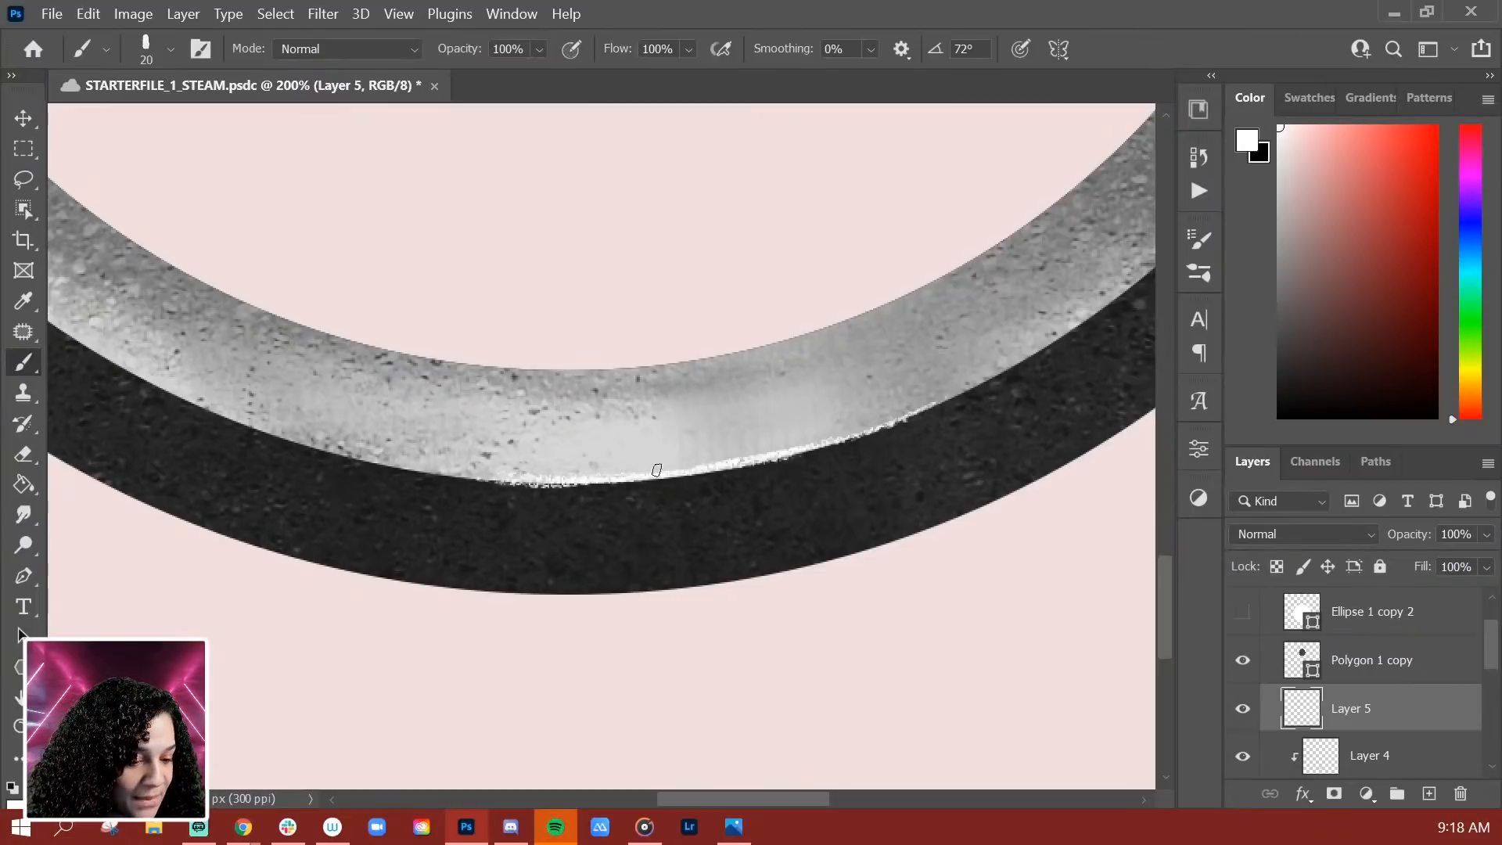
# Step: Paint a thin white highlight along the lower-left seam between the light inner ring and the dark outer ring
pyautogui.press('r')
pyautogui.moveTo(908, 186)
pyautogui.mouseDown()
pyautogui.moveTo(946, 294)
pyautogui.moveTo(845, 579)
pyautogui.moveTo(754, 667)
pyautogui.moveTo(697, 707)
pyautogui.moveTo(678, 701)
pyautogui.mouseUp()
pyautogui.press('b')
pyautogui.moveTo(739, 135); pyautogui.dragTo(587, 367)
pyautogui.hotkey('ctrl', 'z')
pyautogui.moveTo(734, 135); pyautogui.dragTo(610, 356)
pyautogui.hotkey('ctrl', 'z')
pyautogui.moveTo(723, 145); pyautogui.dragTo(593, 413)
pyautogui.moveTo(634, 274); pyautogui.dragTo(597, 373)
pyautogui.moveTo(849, 285); pyautogui.dragTo(665, 544)
pyautogui.moveTo(519, 446); pyautogui.dragTo(584, 366)
pyautogui.hotkey('ctrl', 'z')
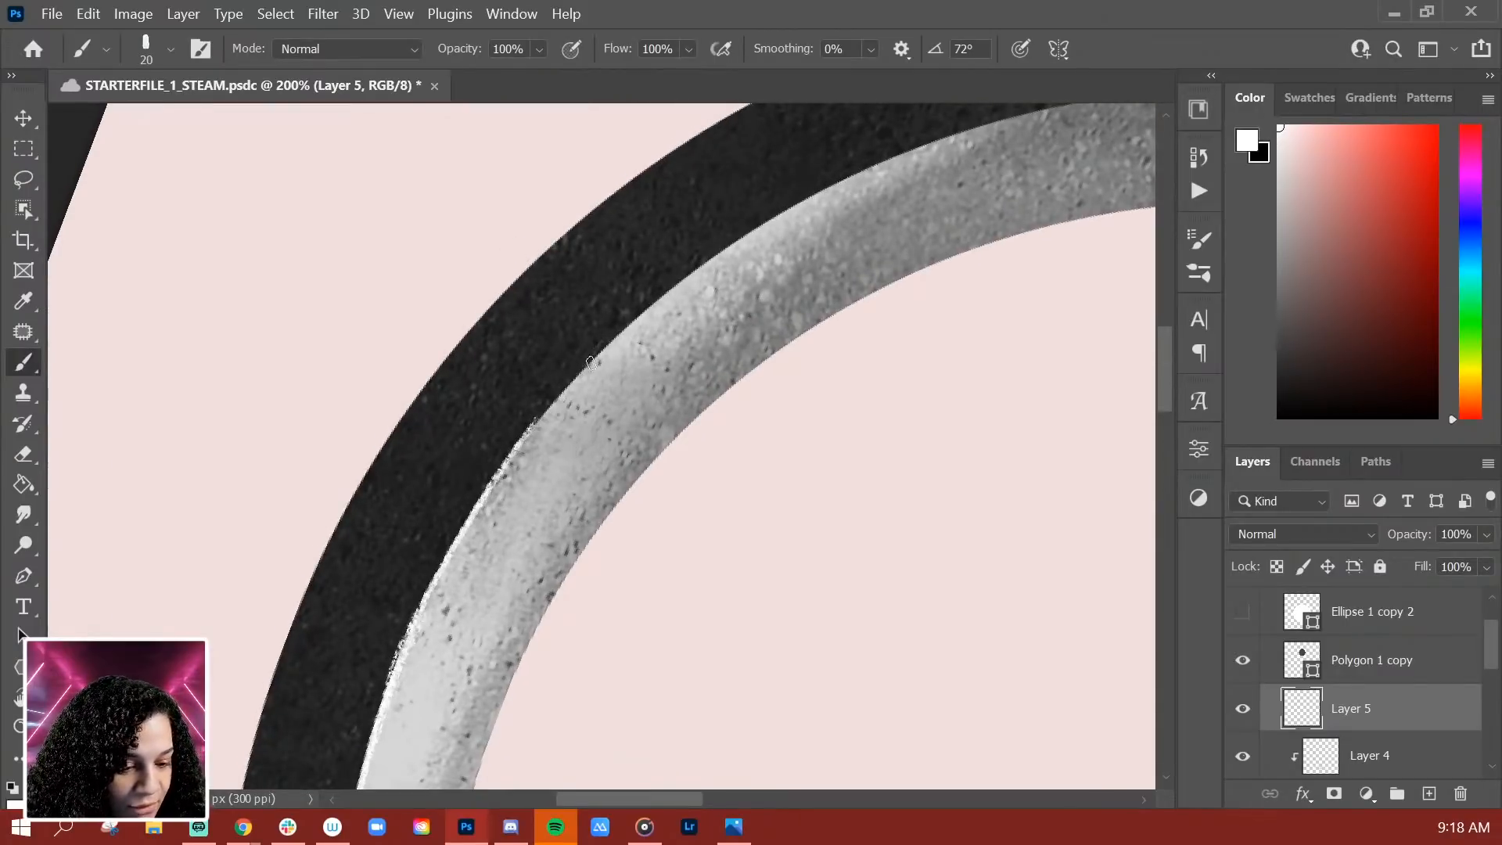
pyautogui.moveTo(607, 349); pyautogui.dragTo(485, 510)
pyautogui.hotkey('ctrl', 'z')
pyautogui.moveTo(577, 379); pyautogui.dragTo(464, 531)
pyautogui.press('e')
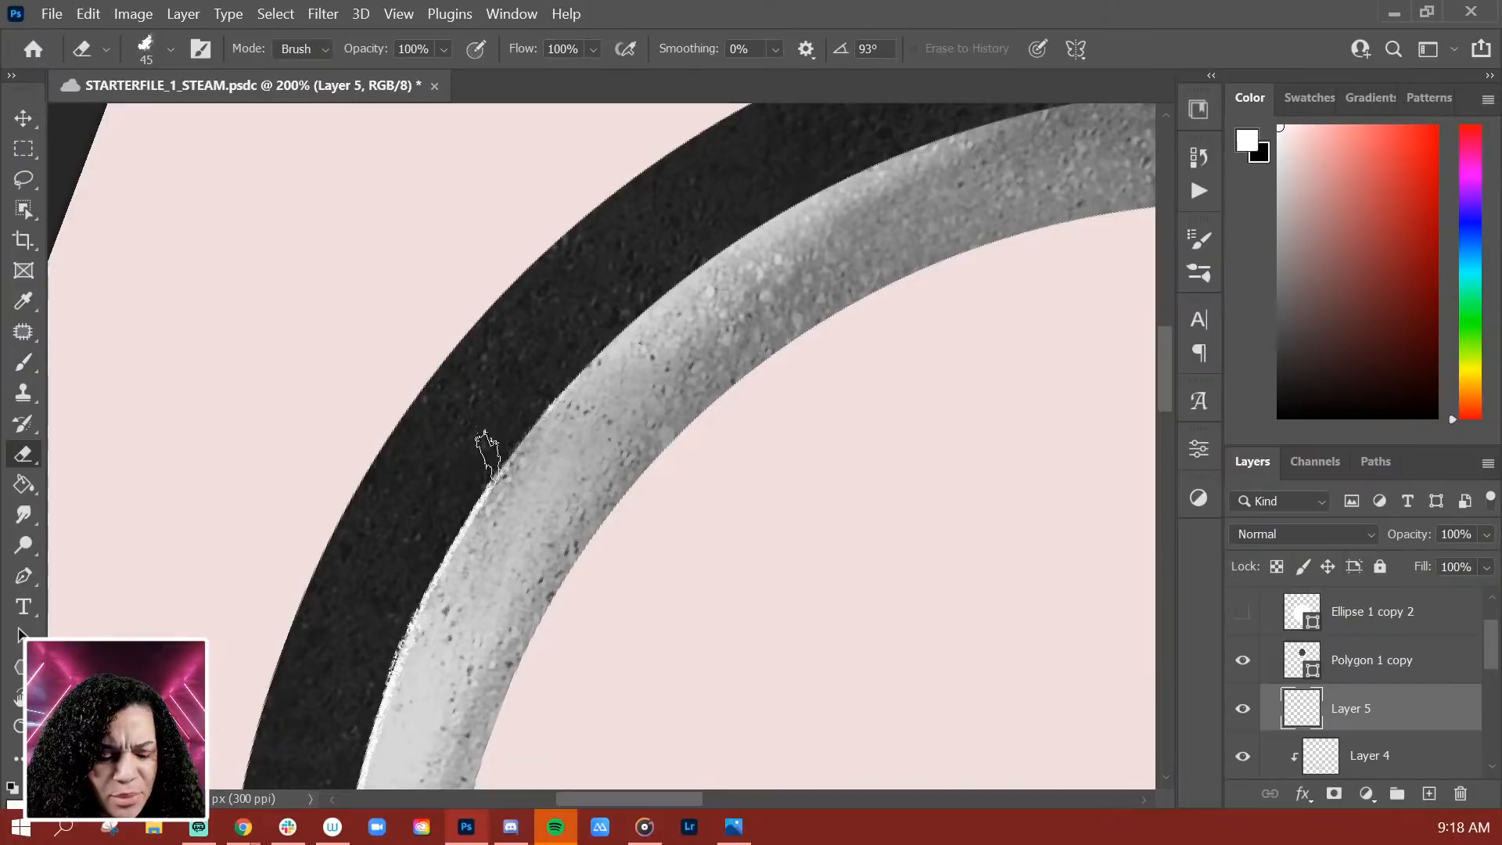
# Step: Repaint the white seam highlight between the ring's bottom and its lower left, and trim its outer edge with the 45 px Eraser
pyautogui.moveTo(507, 622); pyautogui.dragTo(573, 406)
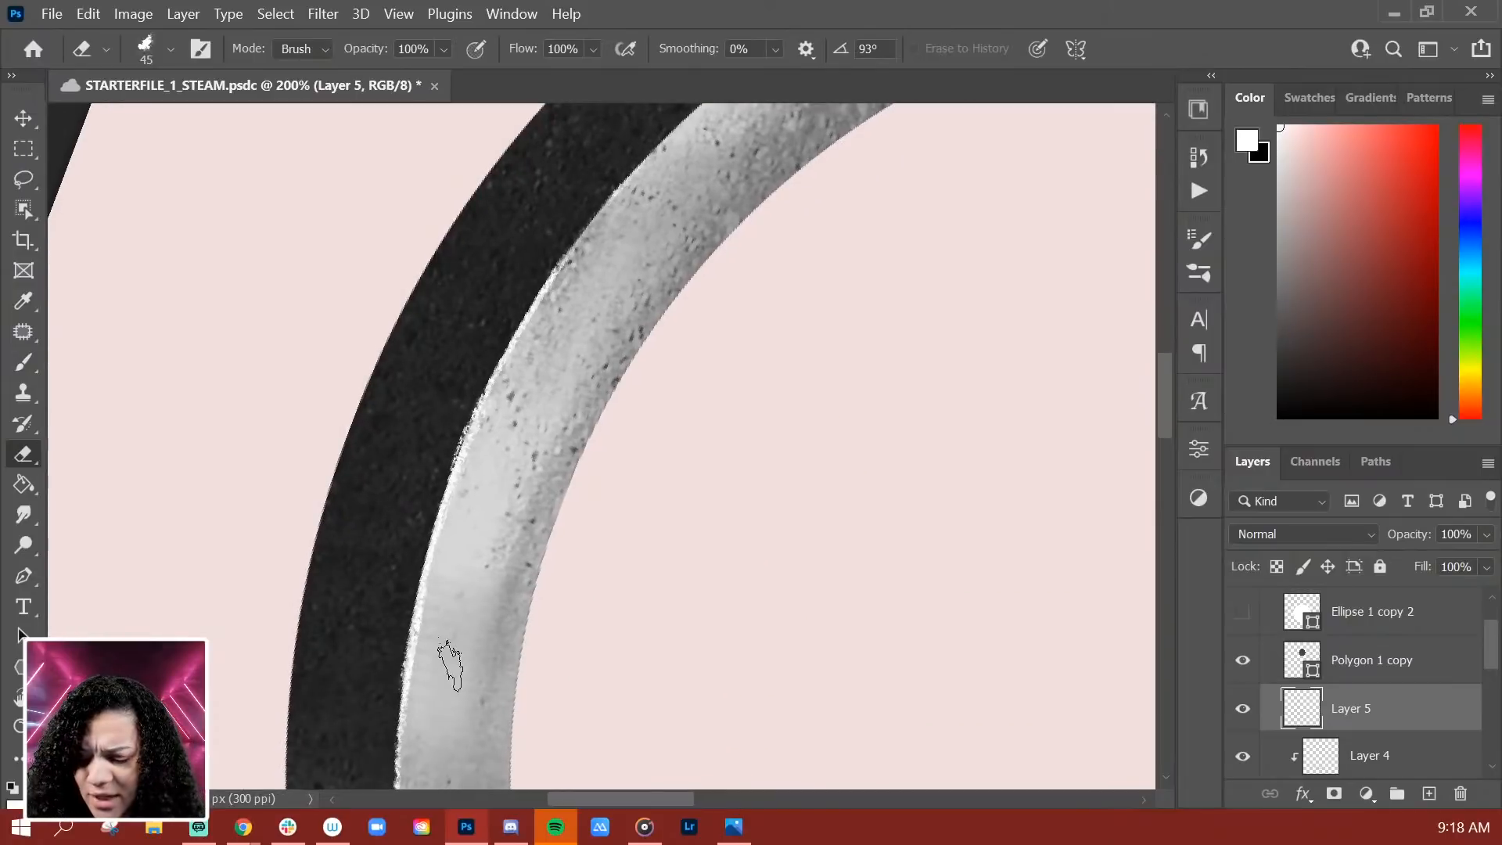
pyautogui.press('b')
pyautogui.moveTo(489, 384); pyautogui.dragTo(434, 538)
pyautogui.hotkey('ctrl', 'z')
pyautogui.moveTo(485, 392); pyautogui.dragTo(420, 571)
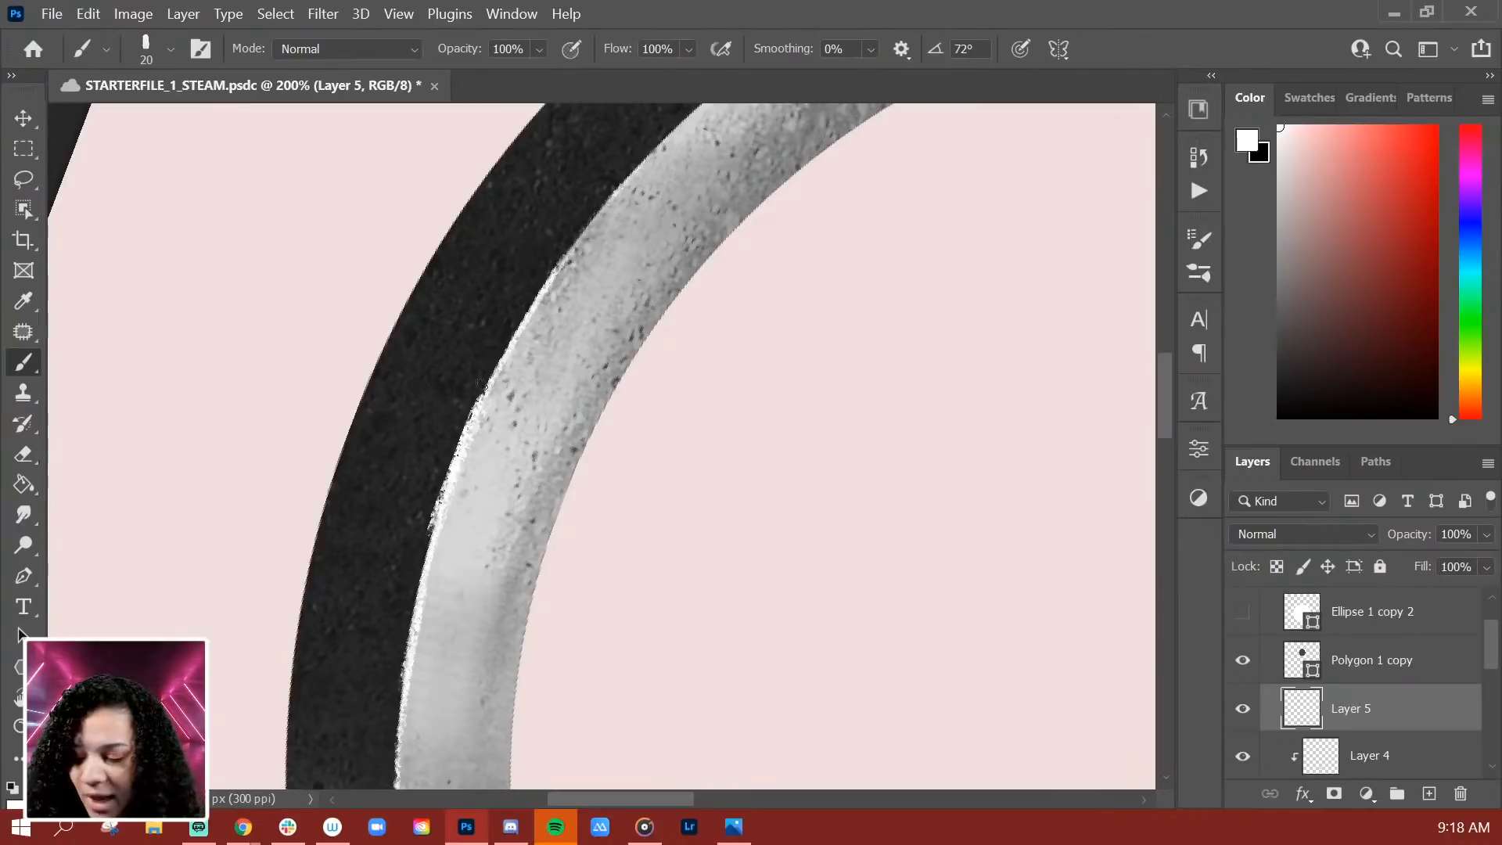
pyautogui.press('e')
pyautogui.moveTo(469, 389)
pyautogui.mouseDown()
pyautogui.moveTo(425, 457)
pyautogui.moveTo(413, 546)
pyautogui.mouseUp()
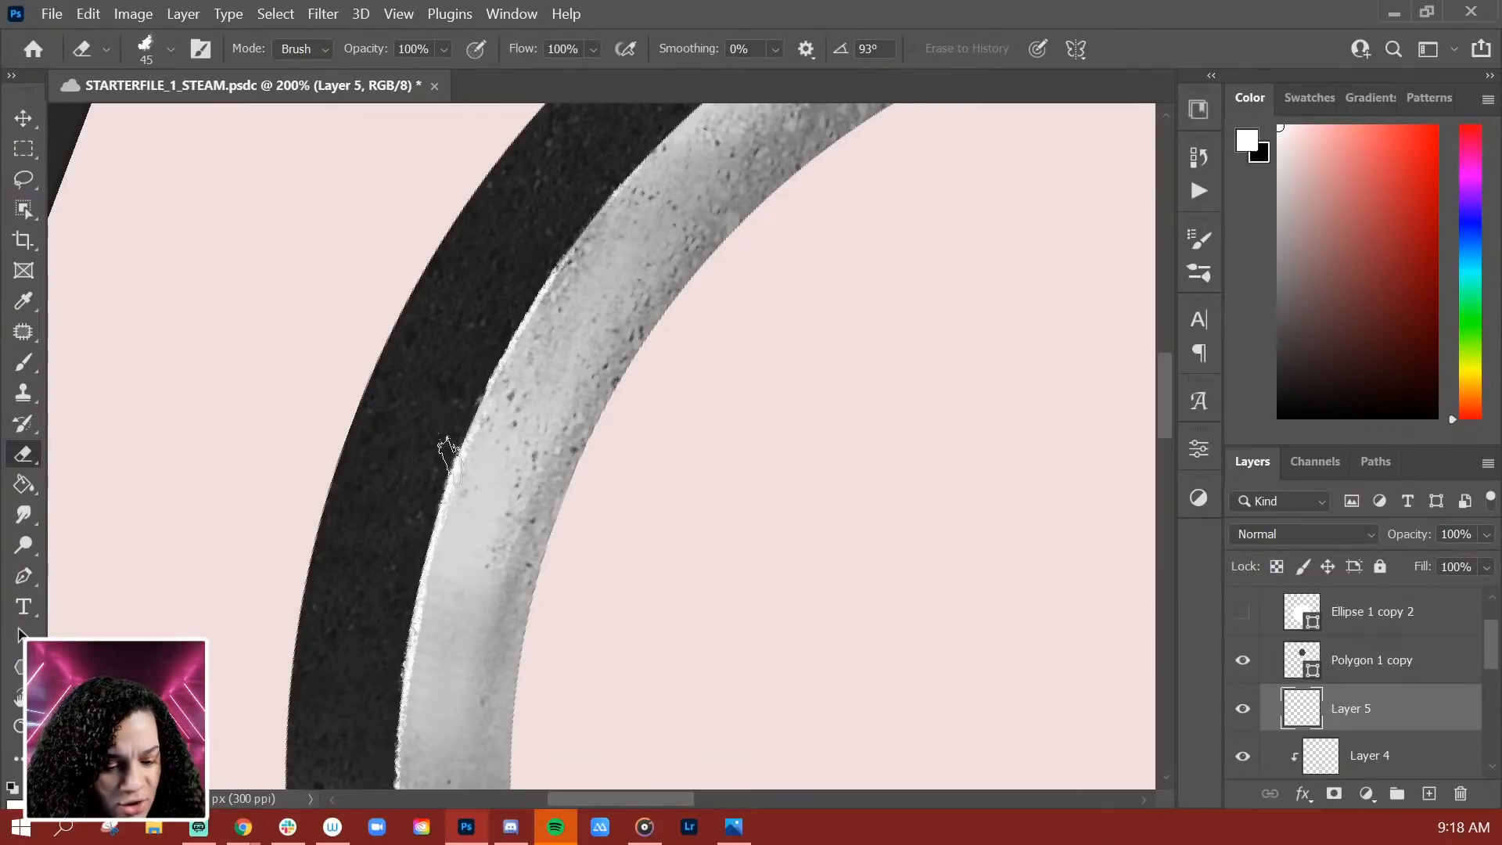
# Step: Paint the white highlight onward along the lower-right seam between the two rings with the 20 px brush
pyautogui.moveTo(575, 579); pyautogui.dragTo(583, 348)
pyautogui.moveTo(554, 536)
pyautogui.mouseDown()
pyautogui.moveTo(513, 355)
pyautogui.moveTo(552, 294)
pyautogui.mouseUp()
pyautogui.press('b')
pyautogui.moveTo(369, 321); pyautogui.dragTo(392, 605)
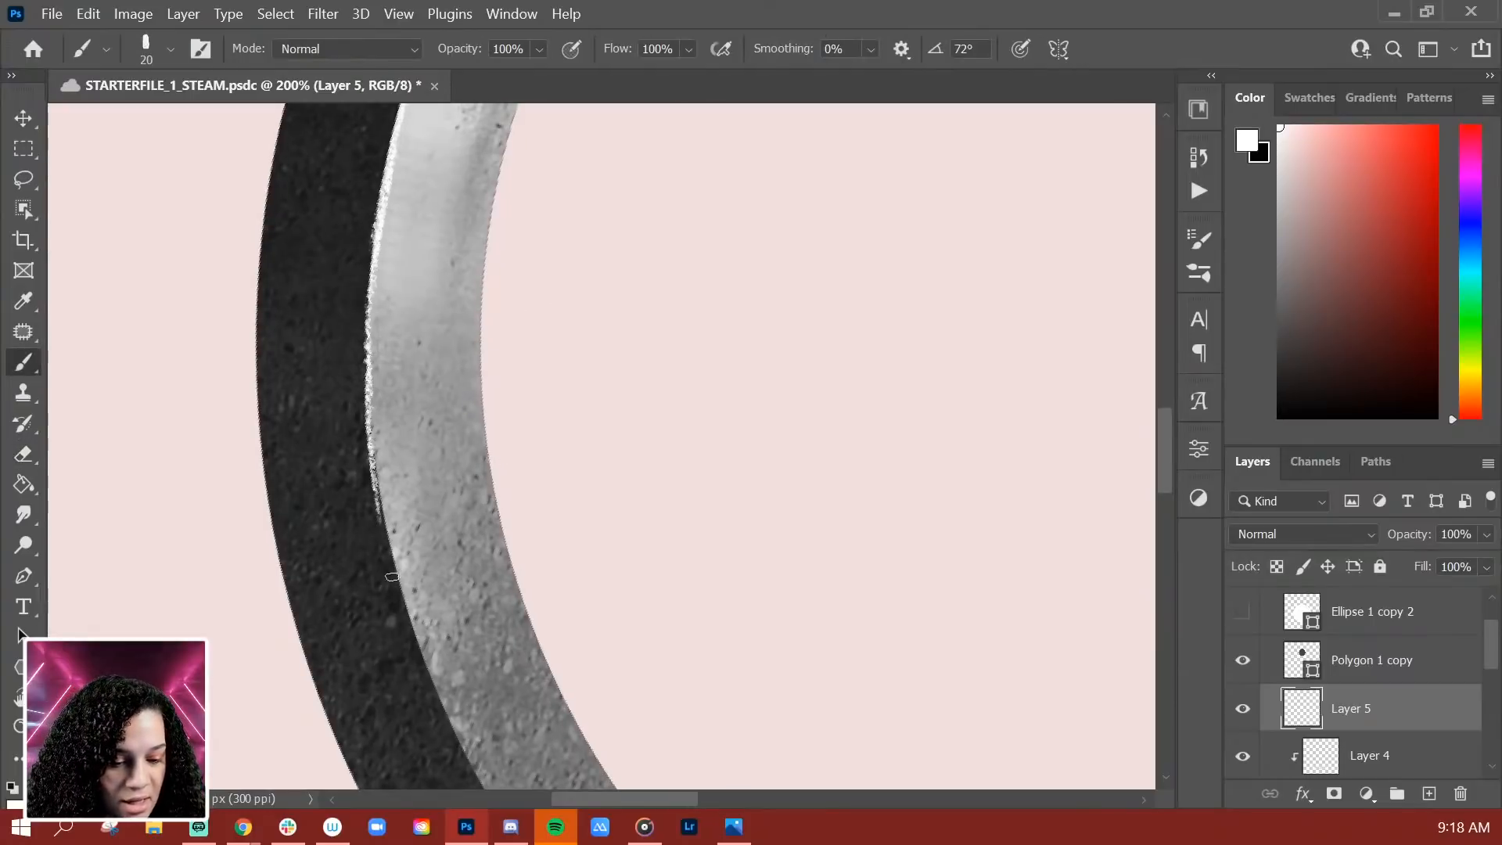
pyautogui.hotkey('ctrl', 'z')
pyautogui.moveTo(370, 366); pyautogui.dragTo(394, 618)
pyautogui.hotkey('ctrl', 'z')
pyautogui.moveTo(371, 344); pyautogui.dragTo(412, 624)
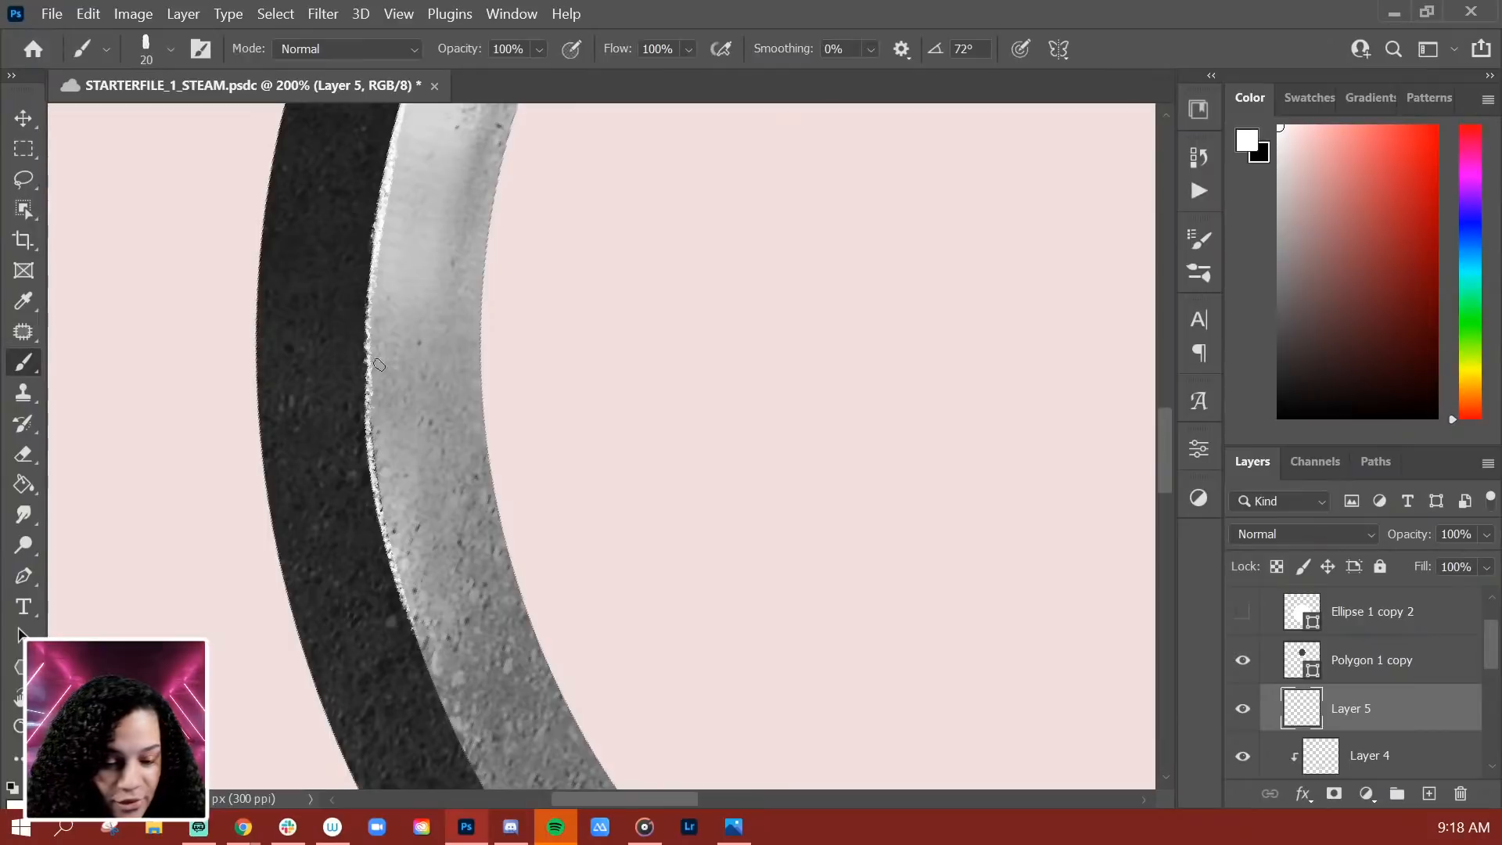
pyautogui.hotkey('ctrl', 'z')
pyautogui.moveTo(368, 351); pyautogui.dragTo(393, 576)
pyautogui.hotkey('ctrl', 'z')
pyautogui.moveTo(366, 366)
pyautogui.mouseDown()
pyautogui.moveTo(375, 469)
pyautogui.moveTo(405, 649)
pyautogui.mouseUp()
pyautogui.hotkey('ctrl', 'z')
pyautogui.moveTo(367, 378); pyautogui.dragTo(417, 618)
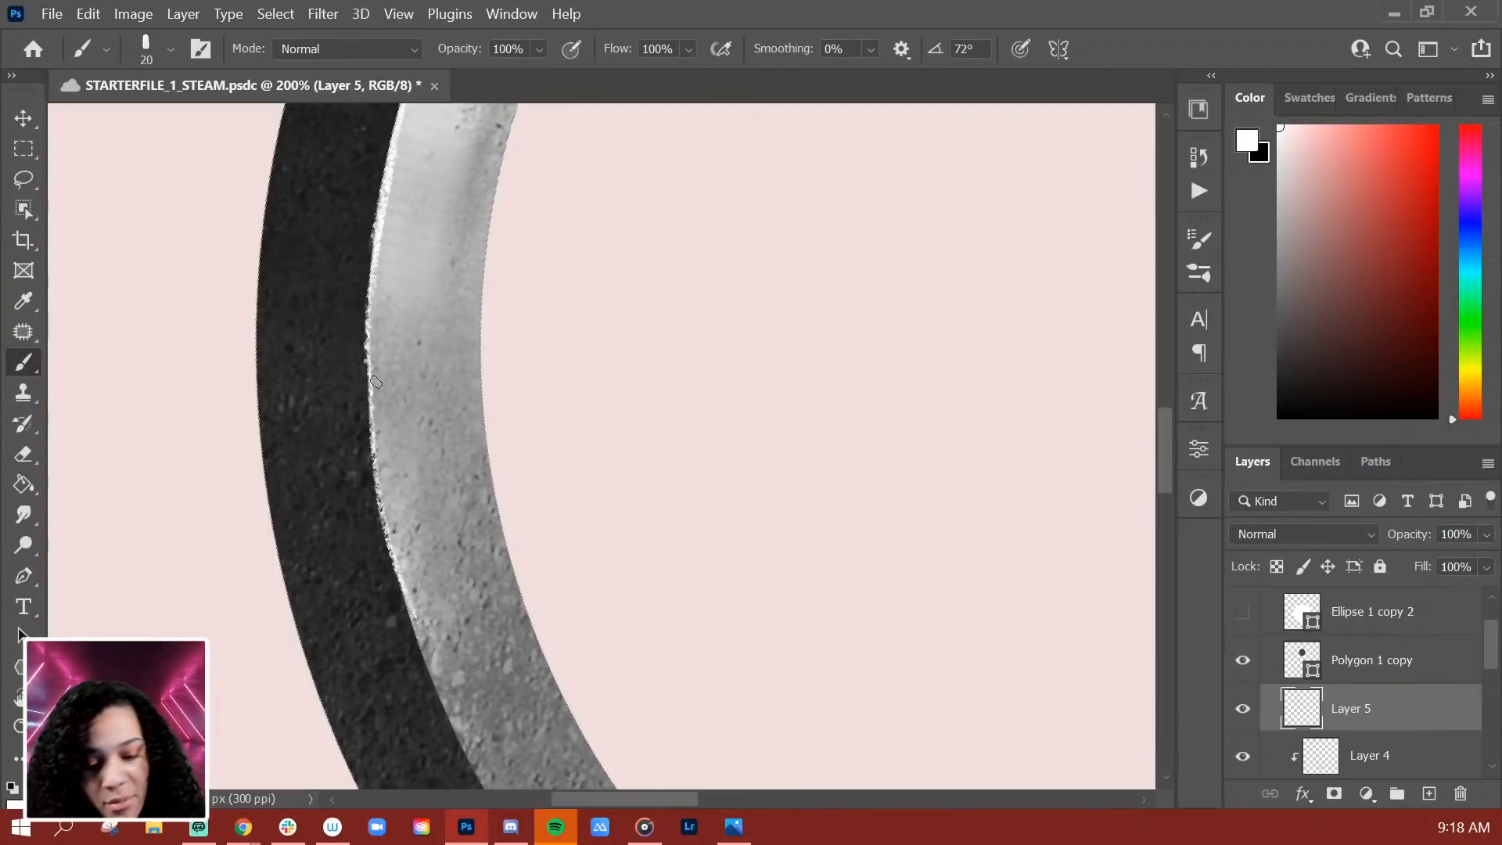
pyautogui.moveTo(365, 338)
pyautogui.mouseDown()
pyautogui.moveTo(373, 488)
pyautogui.moveTo(427, 680)
pyautogui.mouseUp()
pyautogui.moveTo(402, 600)
pyautogui.mouseDown()
pyautogui.moveTo(434, 697)
pyautogui.moveTo(384, 536)
pyautogui.moveTo(424, 664)
pyautogui.mouseUp()
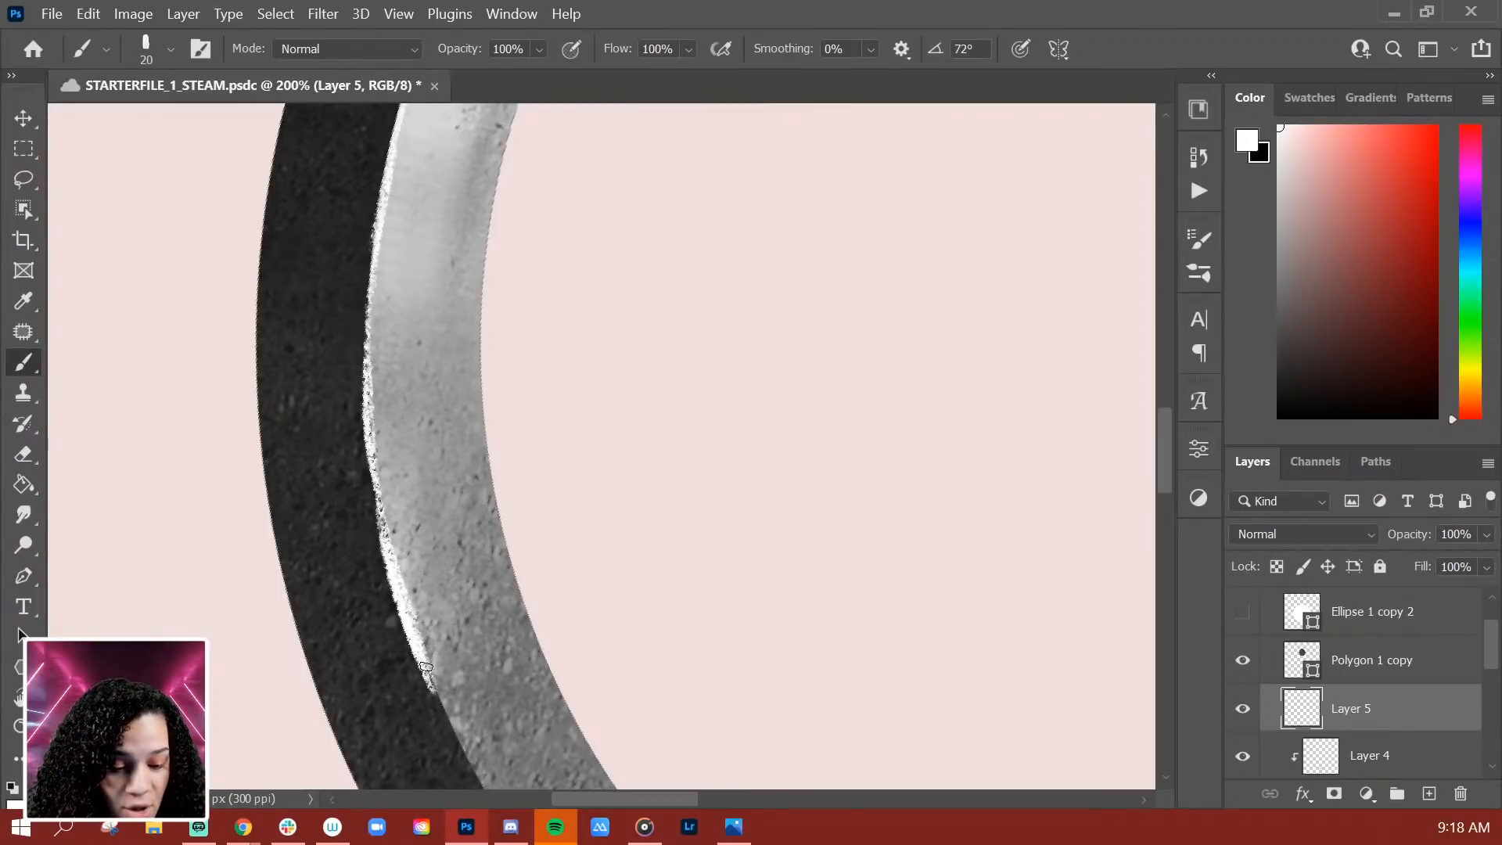
# Step: Thin the lower-right seam highlight with the 45 px textured Eraser and extend its end with the brush
pyautogui.press('e')
pyautogui.moveTo(399, 516)
pyautogui.mouseDown()
pyautogui.moveTo(455, 705)
pyautogui.moveTo(362, 564)
pyautogui.moveTo(398, 649)
pyautogui.moveTo(375, 563)
pyautogui.moveTo(420, 697)
pyautogui.moveTo(383, 597)
pyautogui.moveTo(399, 655)
pyautogui.mouseUp()
pyautogui.moveTo(357, 395); pyautogui.dragTo(387, 590)
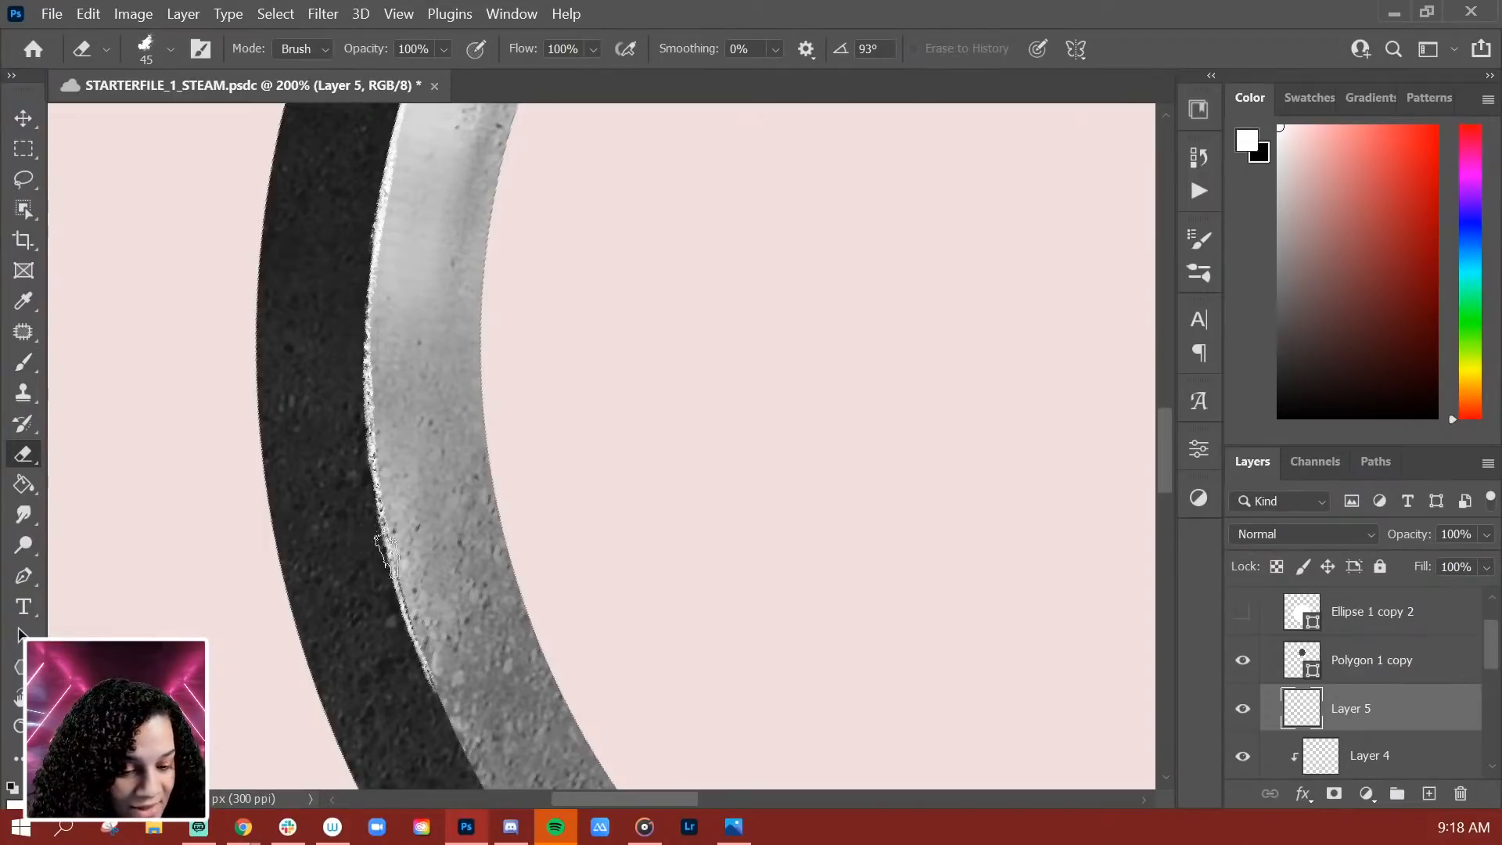
pyautogui.press('b')
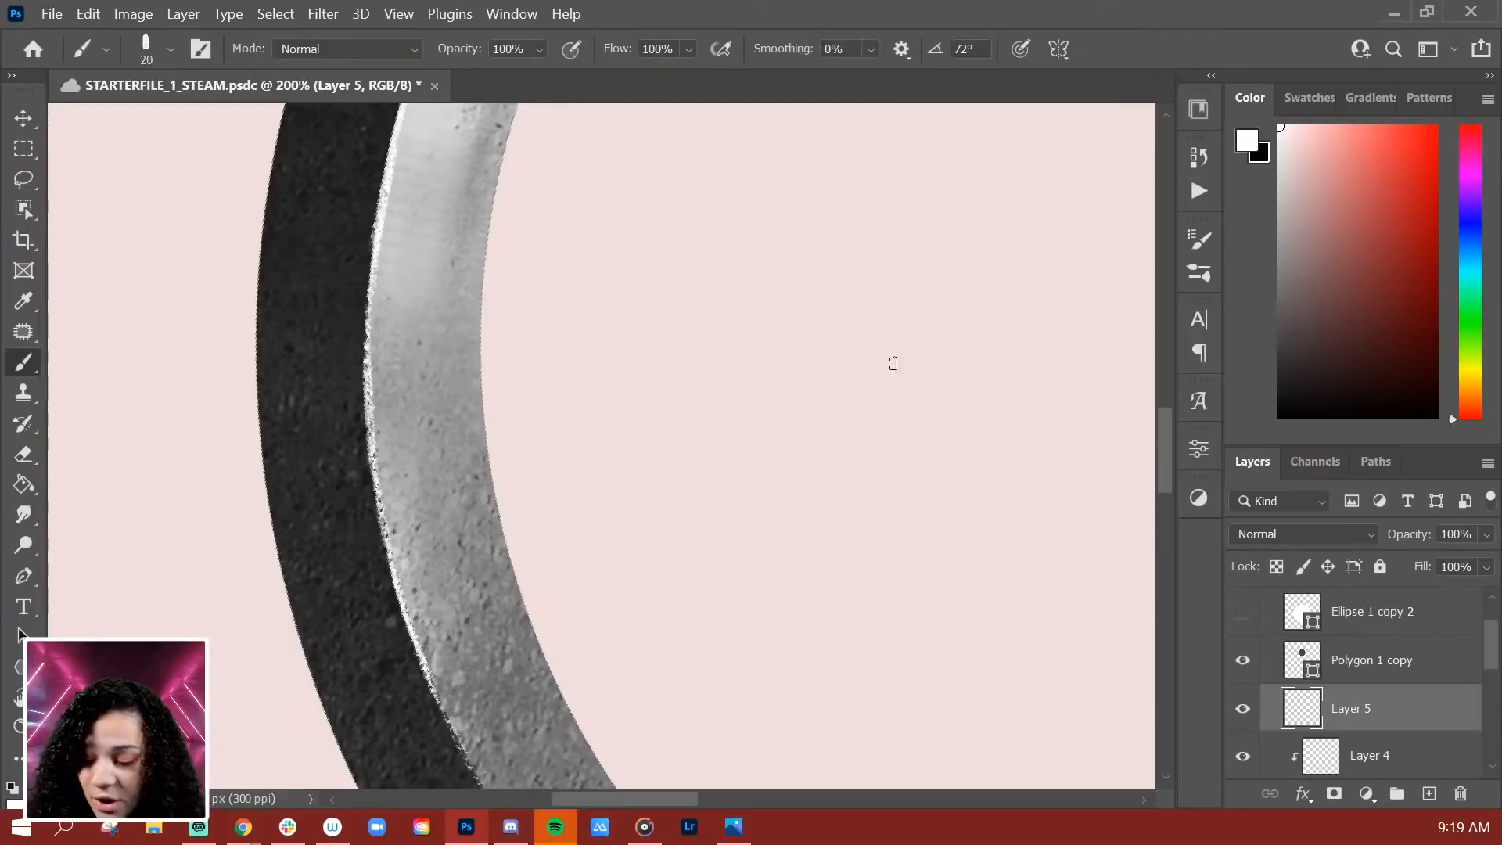
# Step: Reset the view rotation and dab white glints across the bottom center of the inner ring with the brush at 45 px
pyautogui.press('r')
pyautogui.moveTo(935, 509); pyautogui.dragTo(589, 304)
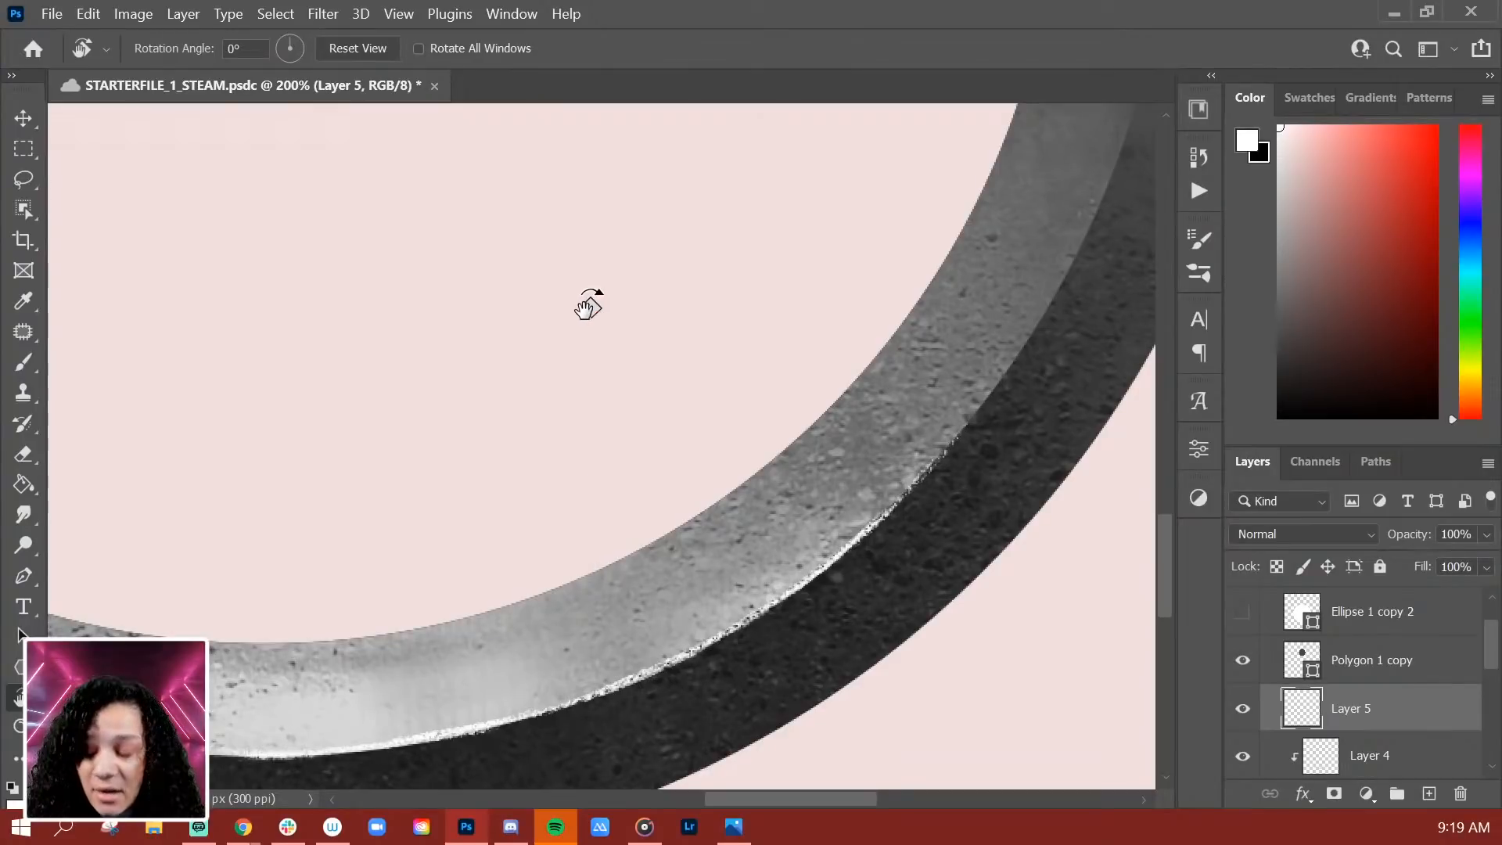
pyautogui.hotkey('ctrl', '-')
pyautogui.hotkey('ctrl', '-')
pyautogui.hotkey('ctrl', '-')
pyautogui.hotkey('ctrl', '+')
pyautogui.hotkey('ctrl', '+')
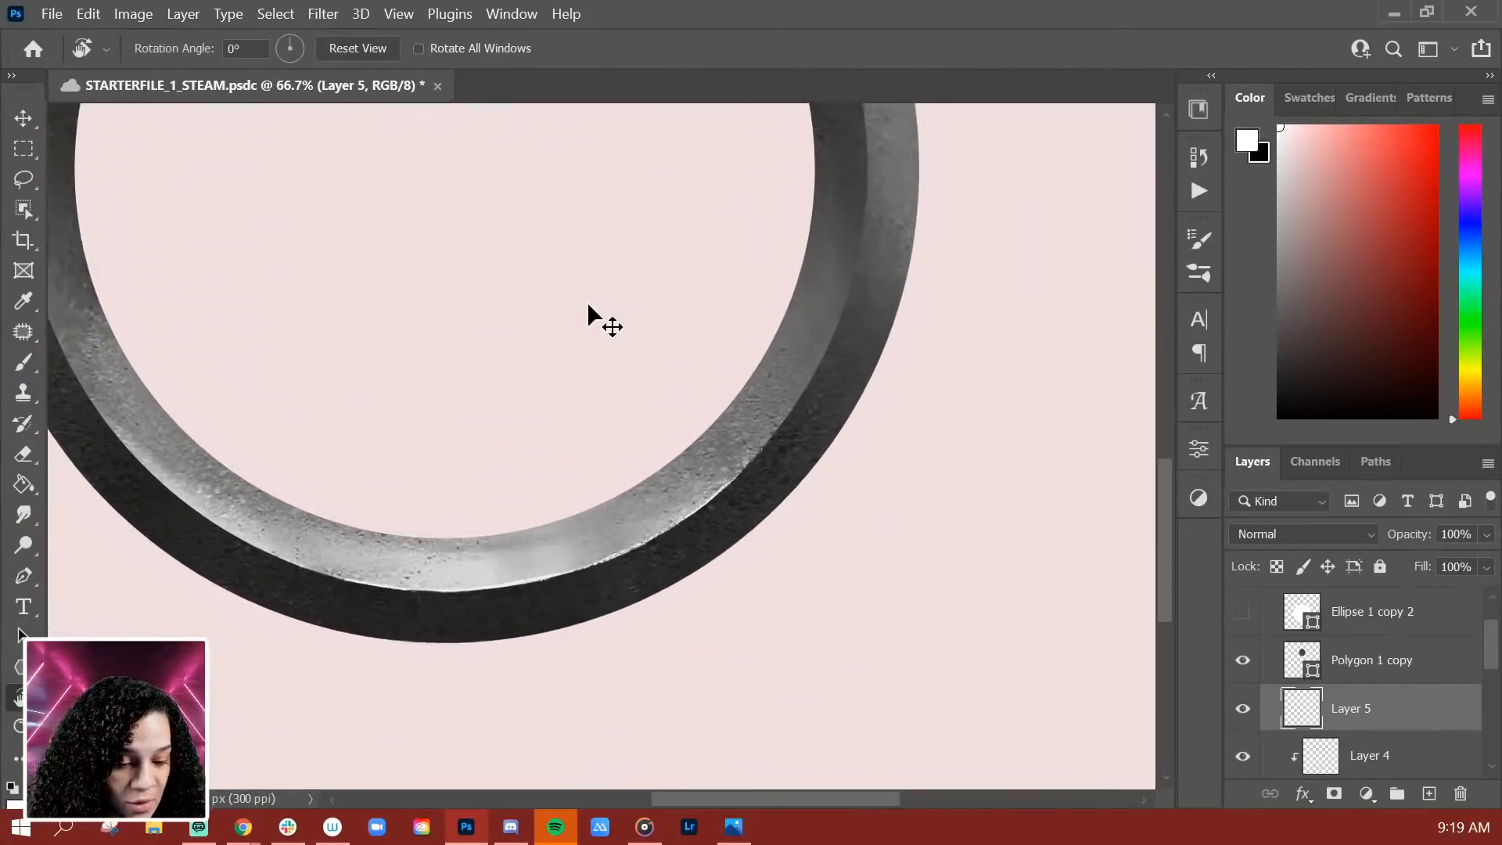
pyautogui.press('b')
pyautogui.moveTo(453, 603); pyautogui.dragTo(649, 543)
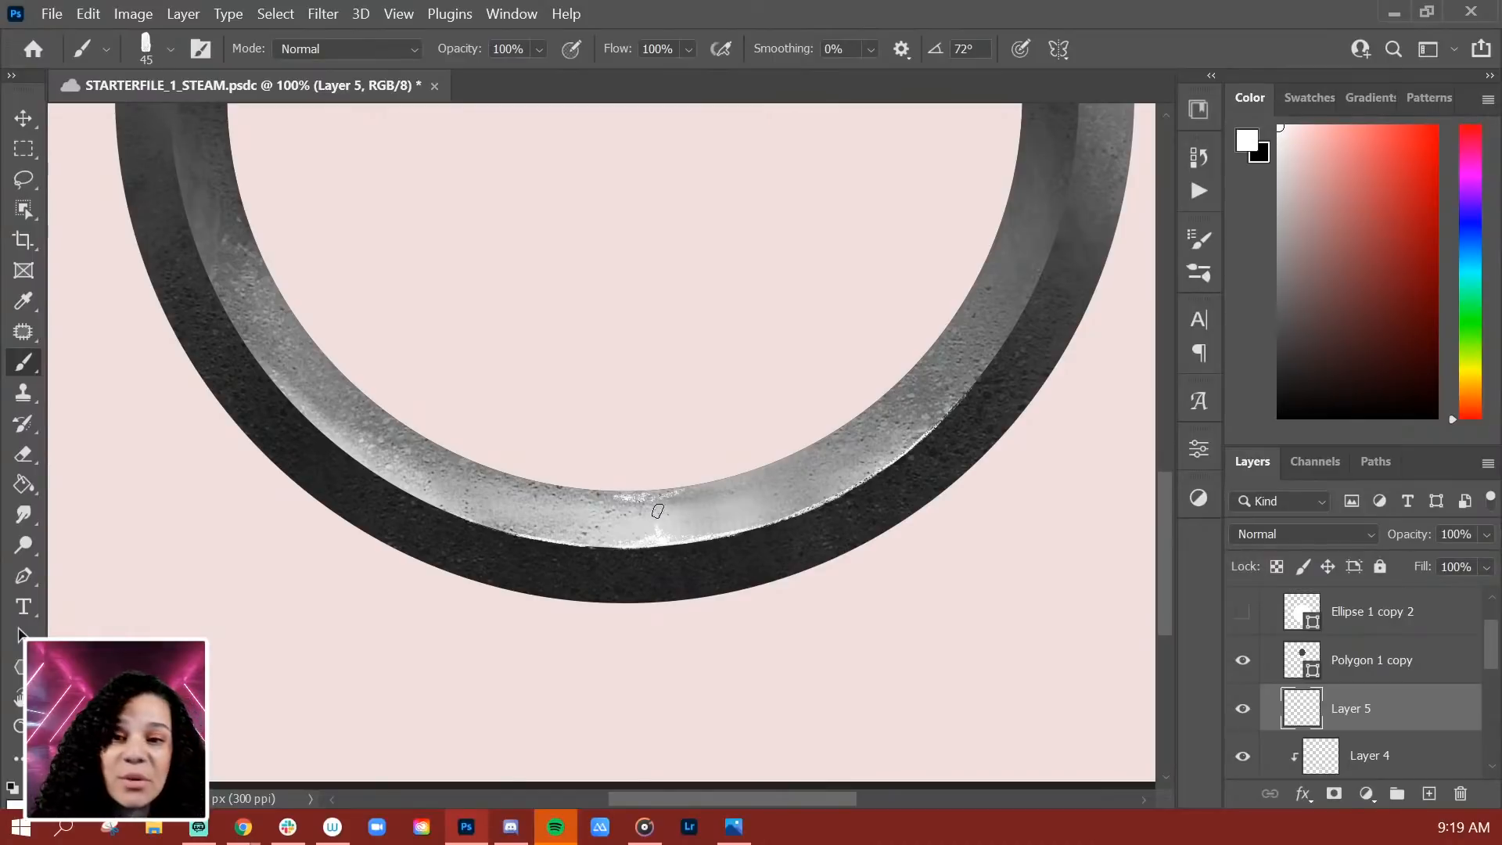
# Step: Paint a white highlight along the upper seam left of the purple hexagon and soften it with the textured Eraser
pyautogui.scroll(10, 626, 498)
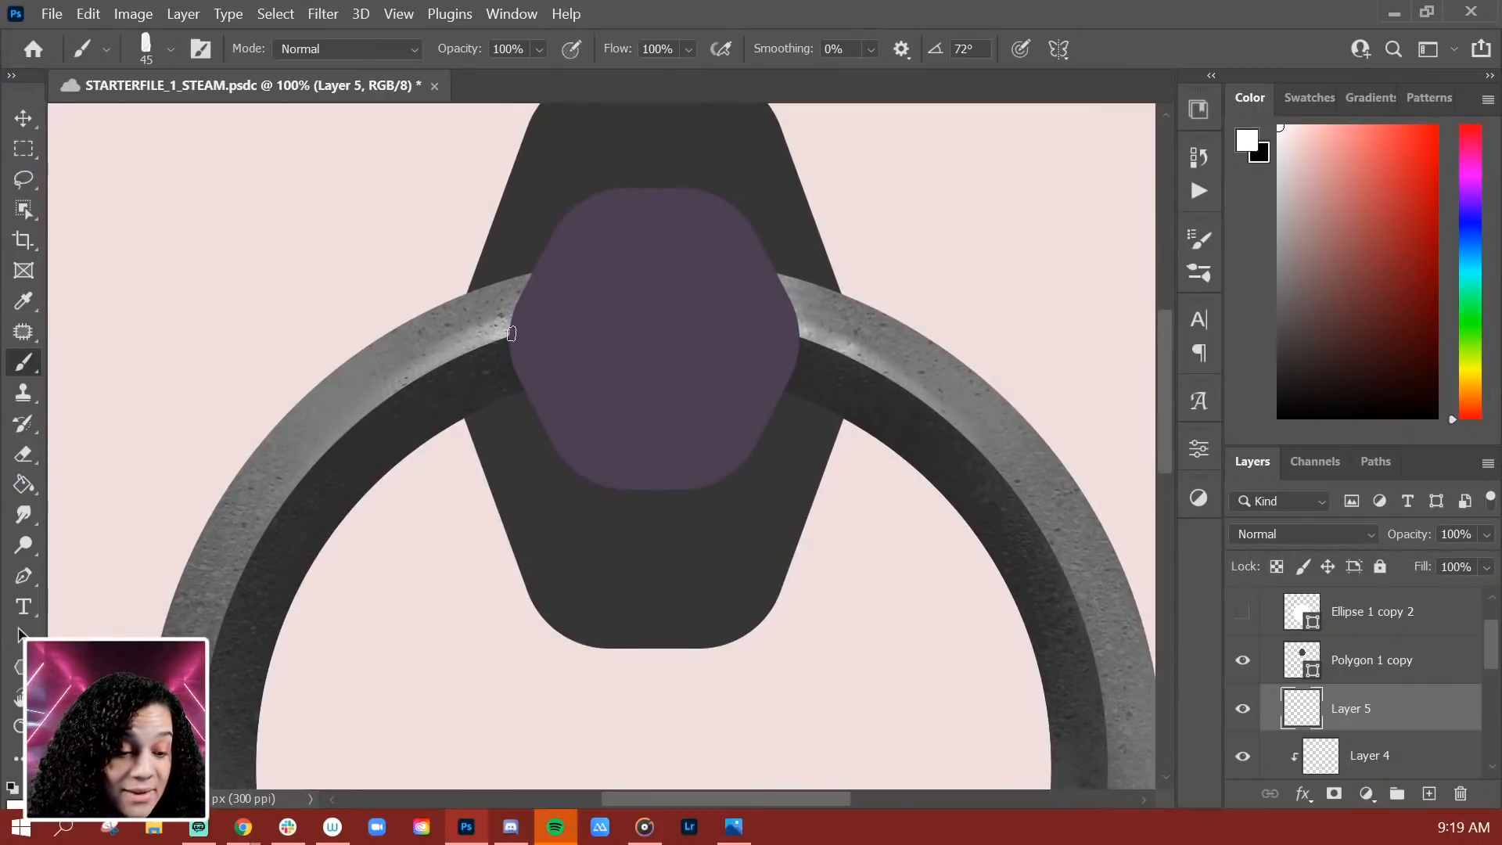
pyautogui.moveTo(505, 334); pyautogui.dragTo(463, 357)
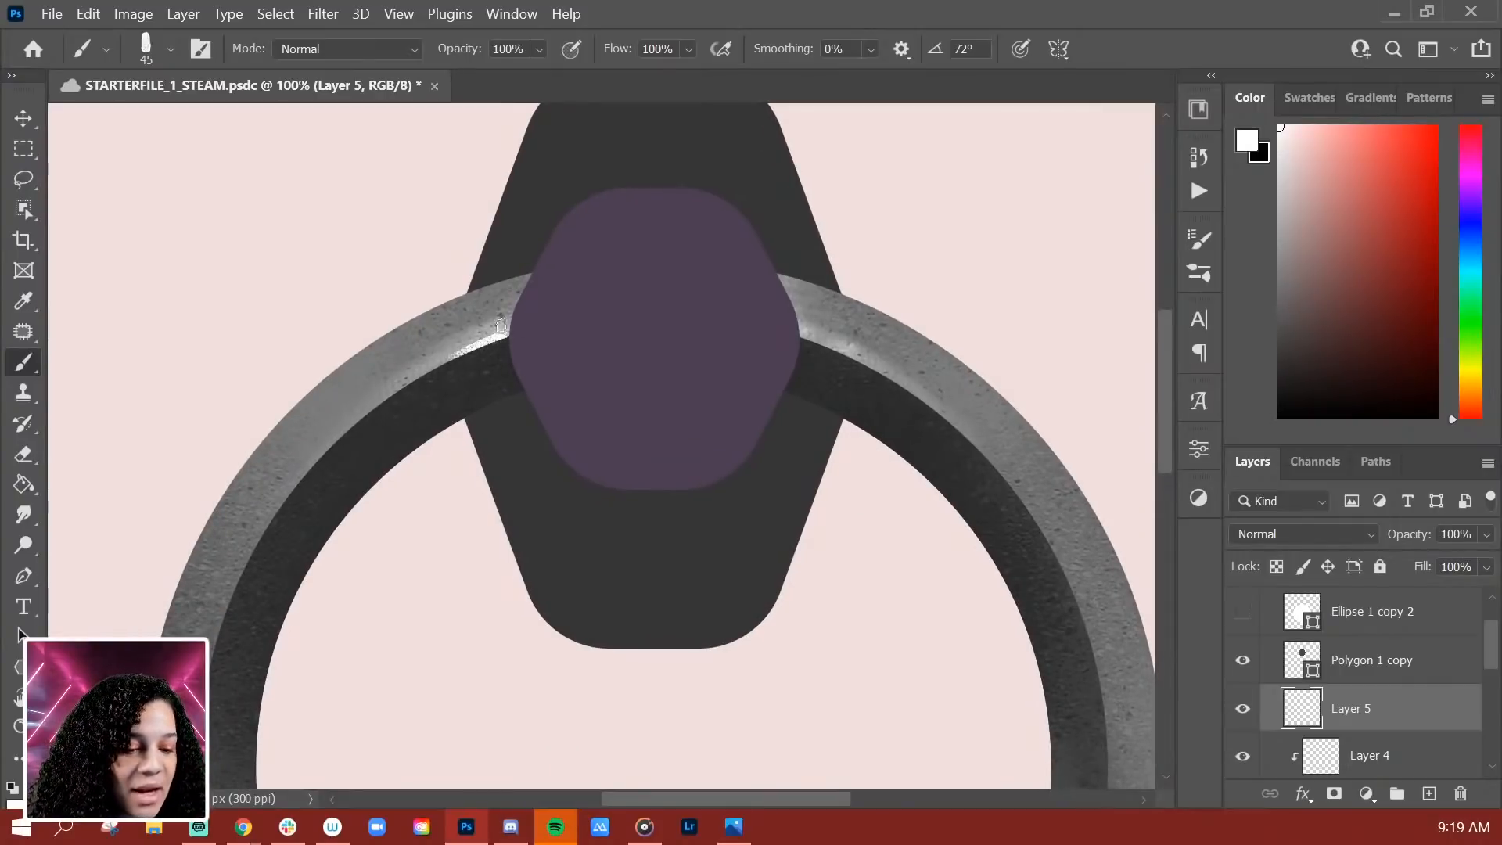
pyautogui.moveTo(475, 348); pyautogui.dragTo(379, 403)
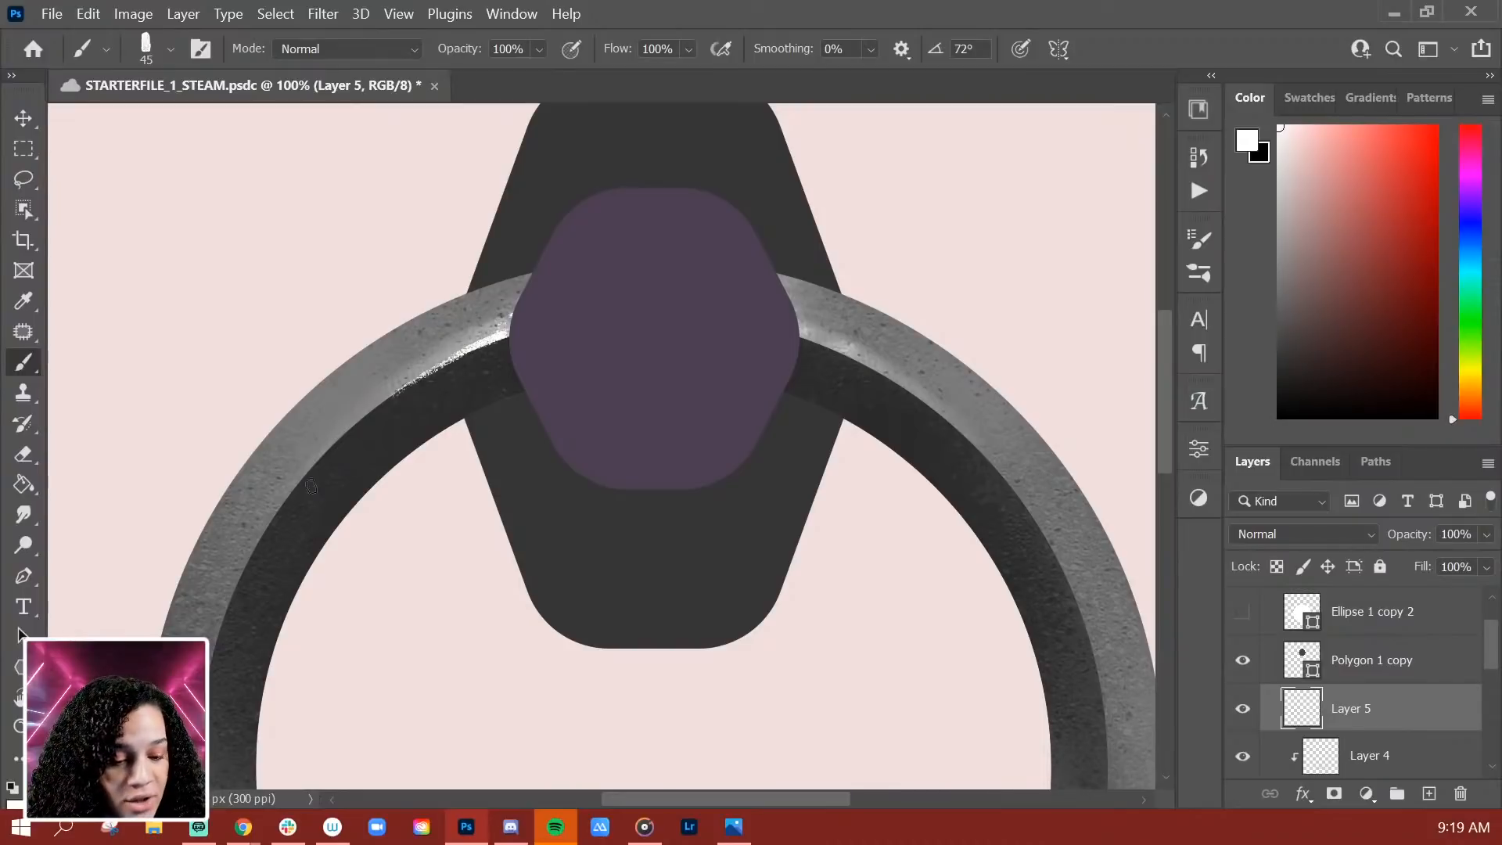
pyautogui.hotkey('ctrl', 'z')
pyautogui.moveTo(487, 339); pyautogui.dragTo(349, 432)
pyautogui.moveTo(425, 376); pyautogui.dragTo(355, 412)
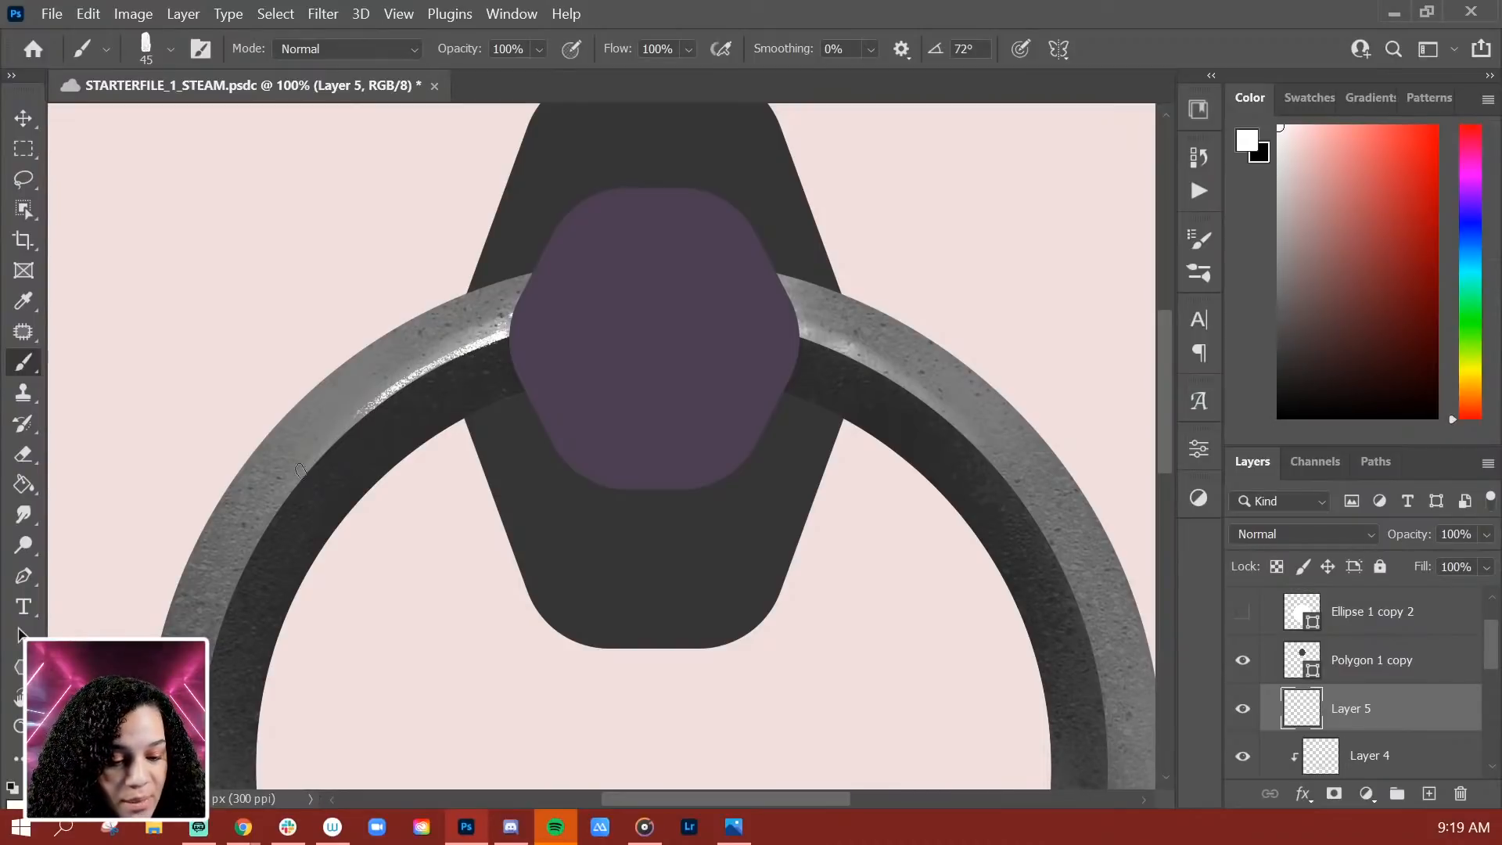
pyautogui.press('e')
pyautogui.moveTo(447, 345)
pyautogui.mouseDown()
pyautogui.moveTo(337, 425)
pyautogui.moveTo(417, 360)
pyautogui.mouseUp()
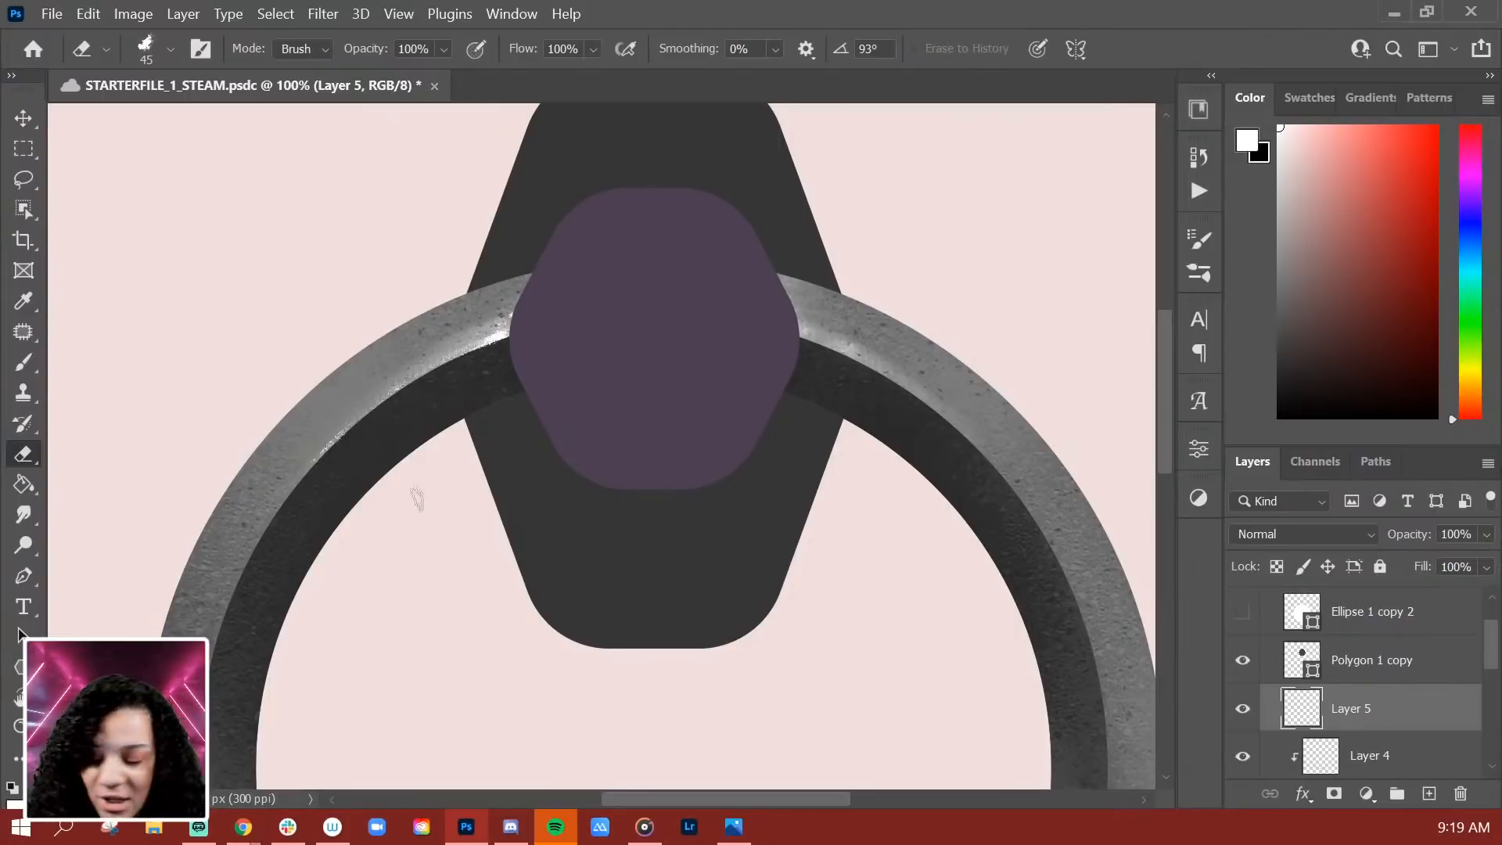
# Step: Paint a matching white highlight along the upper seam right of the purple hexagon and fade it with the Eraser
pyautogui.press('b')
pyautogui.moveTo(805, 341); pyautogui.dragTo(937, 409)
pyautogui.moveTo(856, 361); pyautogui.dragTo(974, 435)
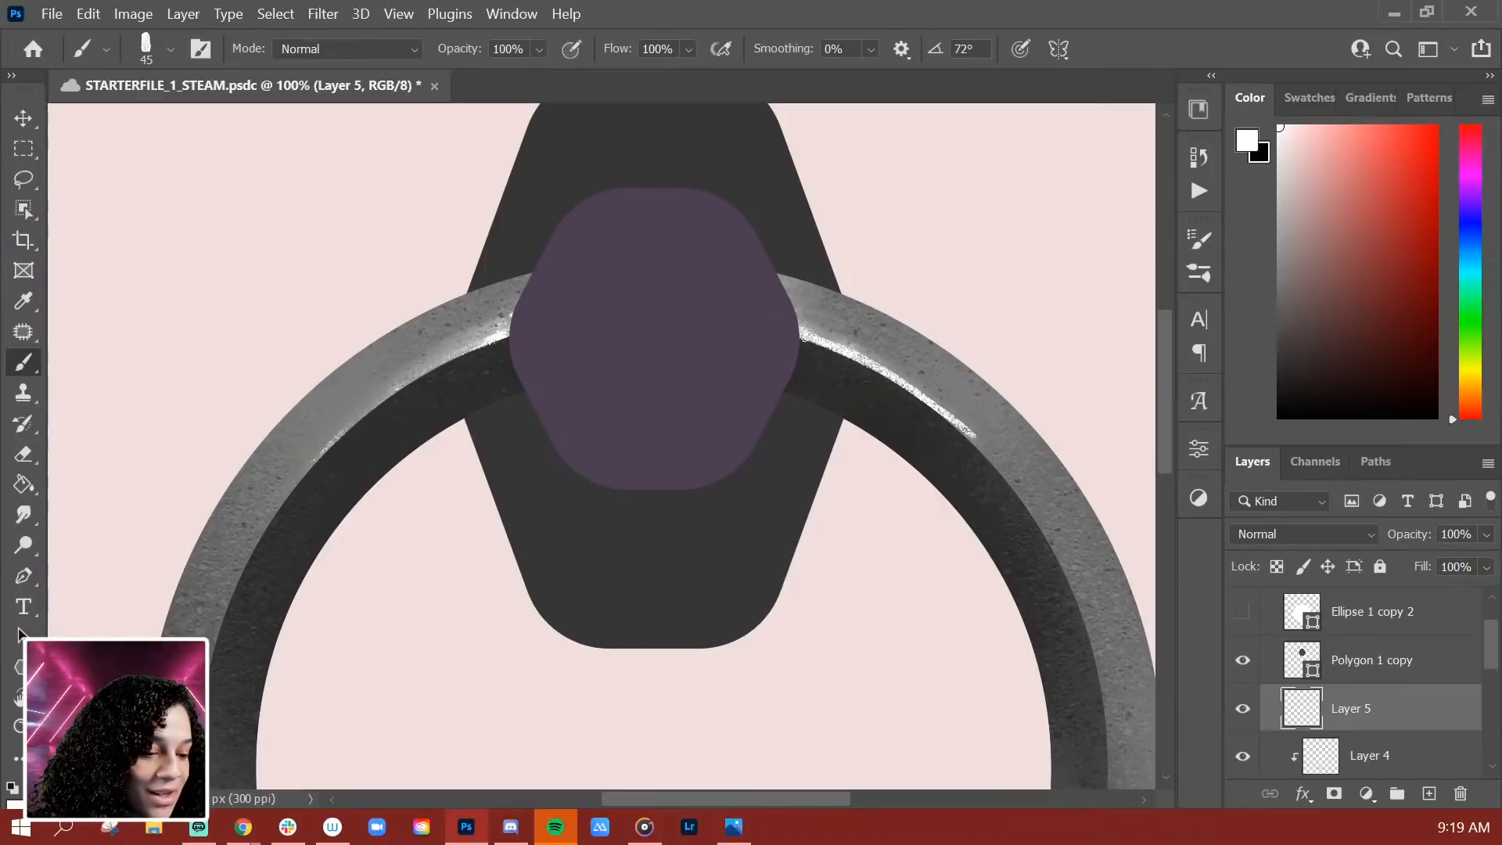
pyautogui.press('e')
pyautogui.moveTo(809, 316)
pyautogui.mouseDown()
pyautogui.moveTo(883, 353)
pyautogui.moveTo(978, 435)
pyautogui.mouseUp()
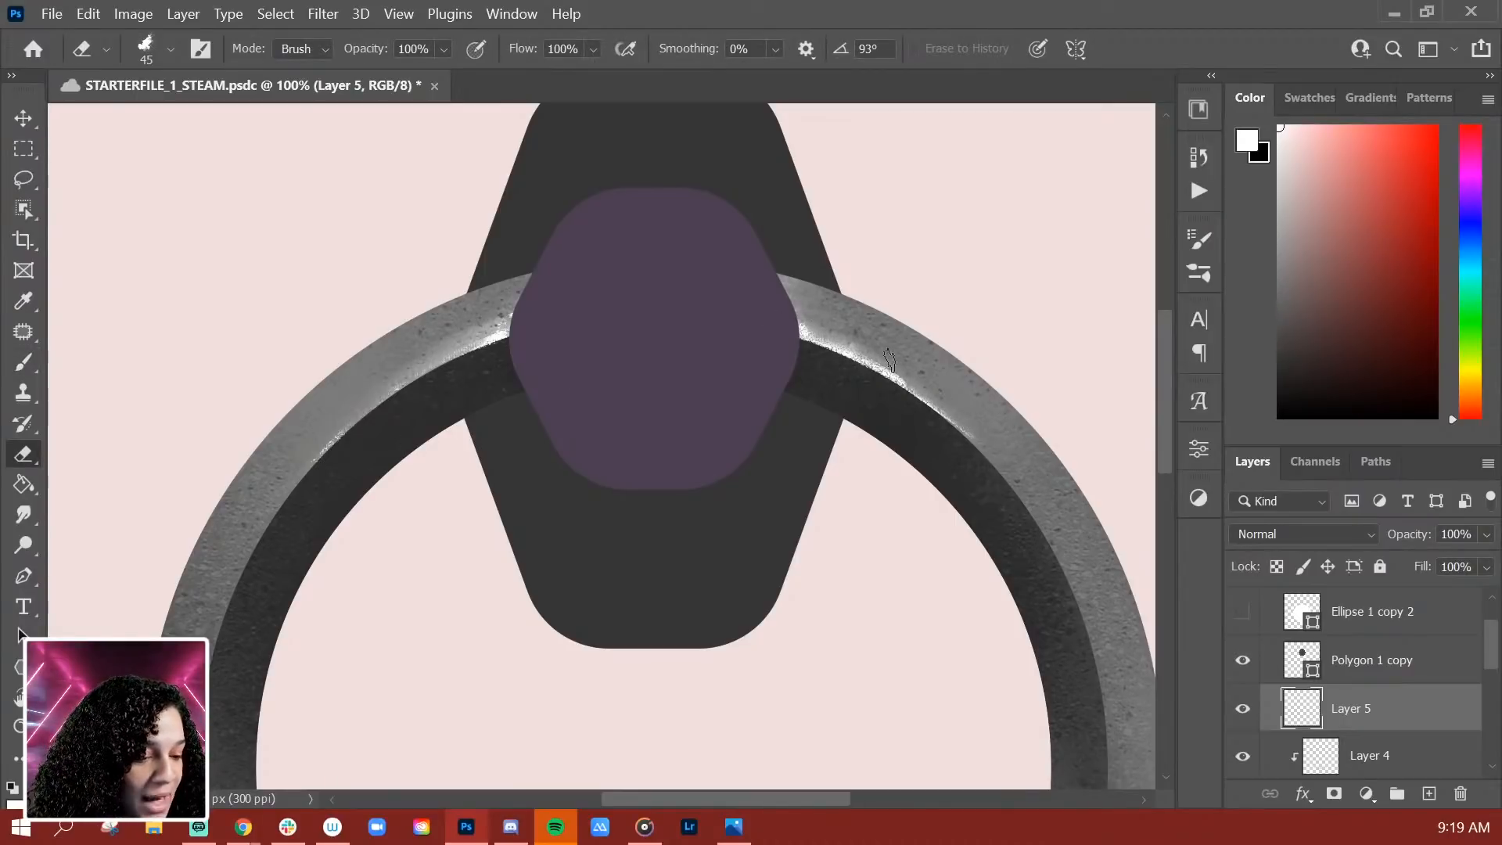
# Step: Paint a thin white highlight down the ring's left-side seam with the 20 px brush and break it up with the Eraser
pyautogui.scroll(-4, 716, 523)
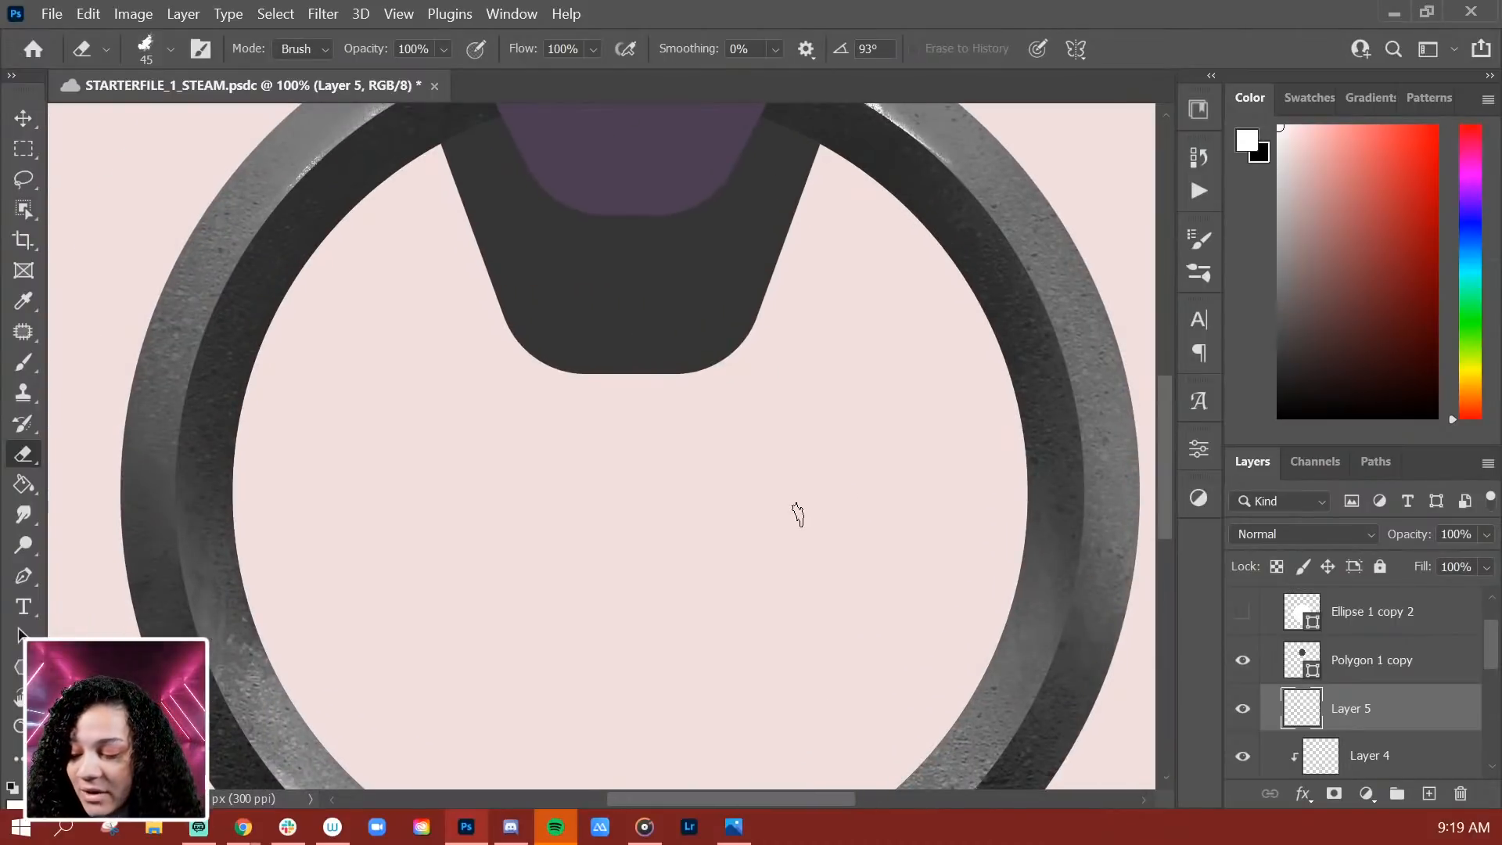
pyautogui.press('b')
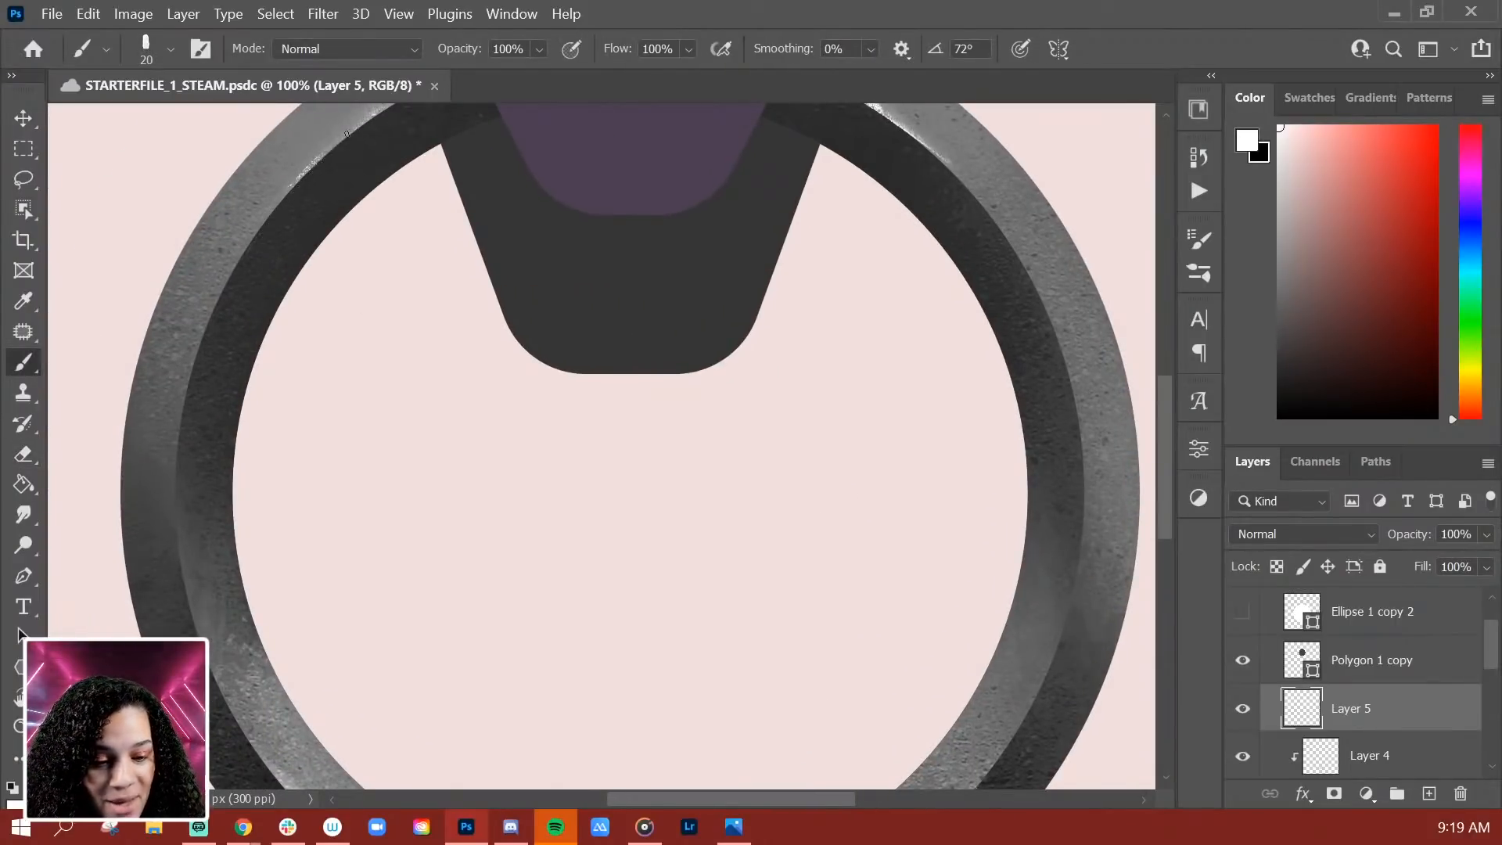
pyautogui.moveTo(284, 199); pyautogui.dragTo(225, 276)
pyautogui.hotkey('ctrl', 'z')
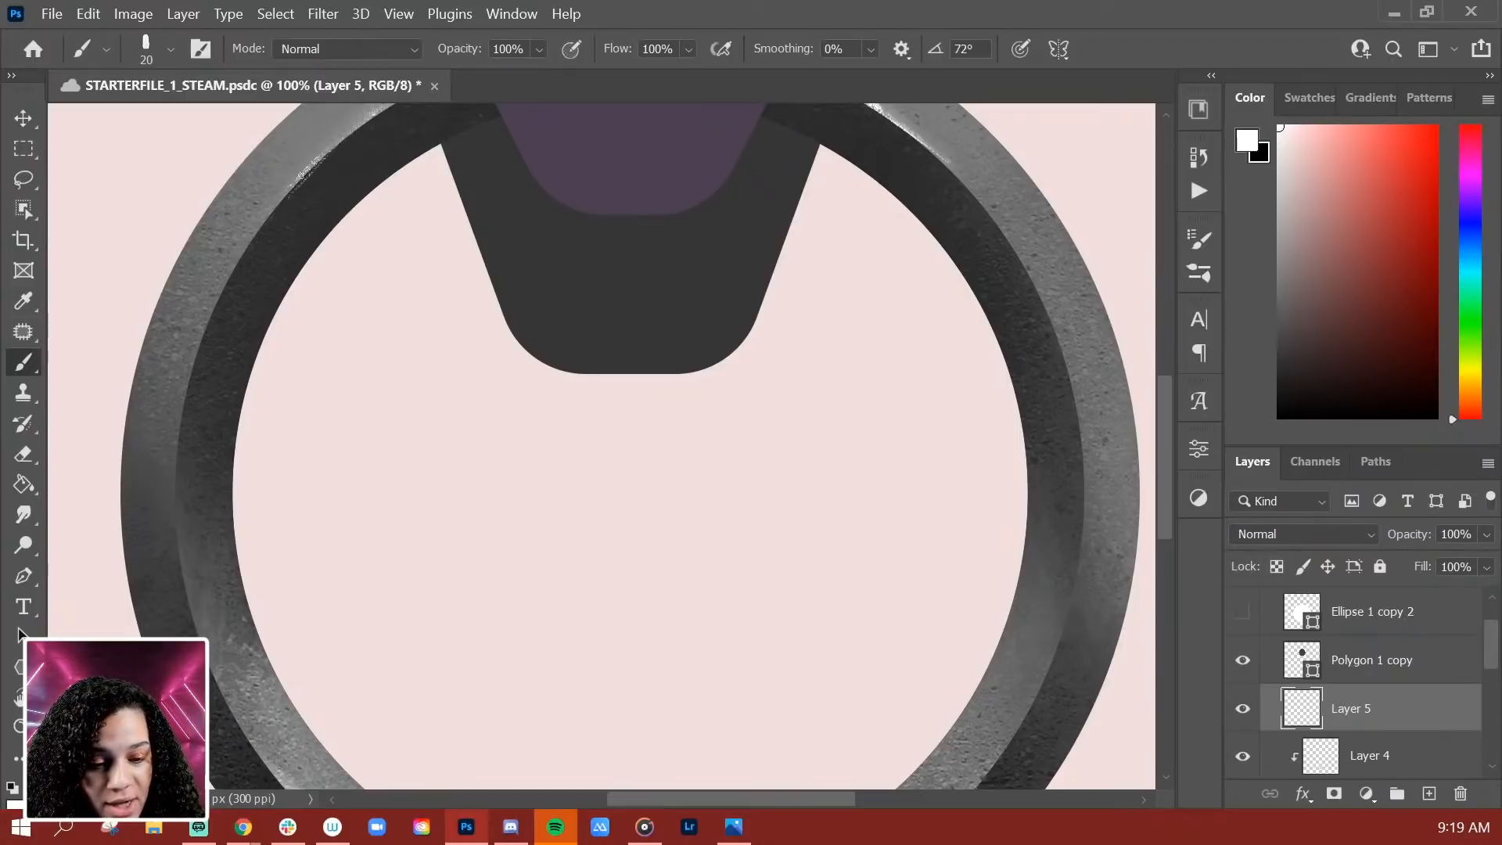
pyautogui.moveTo(283, 195); pyautogui.dragTo(254, 262)
pyautogui.moveTo(211, 311); pyautogui.dragTo(176, 452)
pyautogui.hotkey('ctrl', 'z')
pyautogui.moveTo(227, 281); pyautogui.dragTo(176, 473)
pyautogui.press('e')
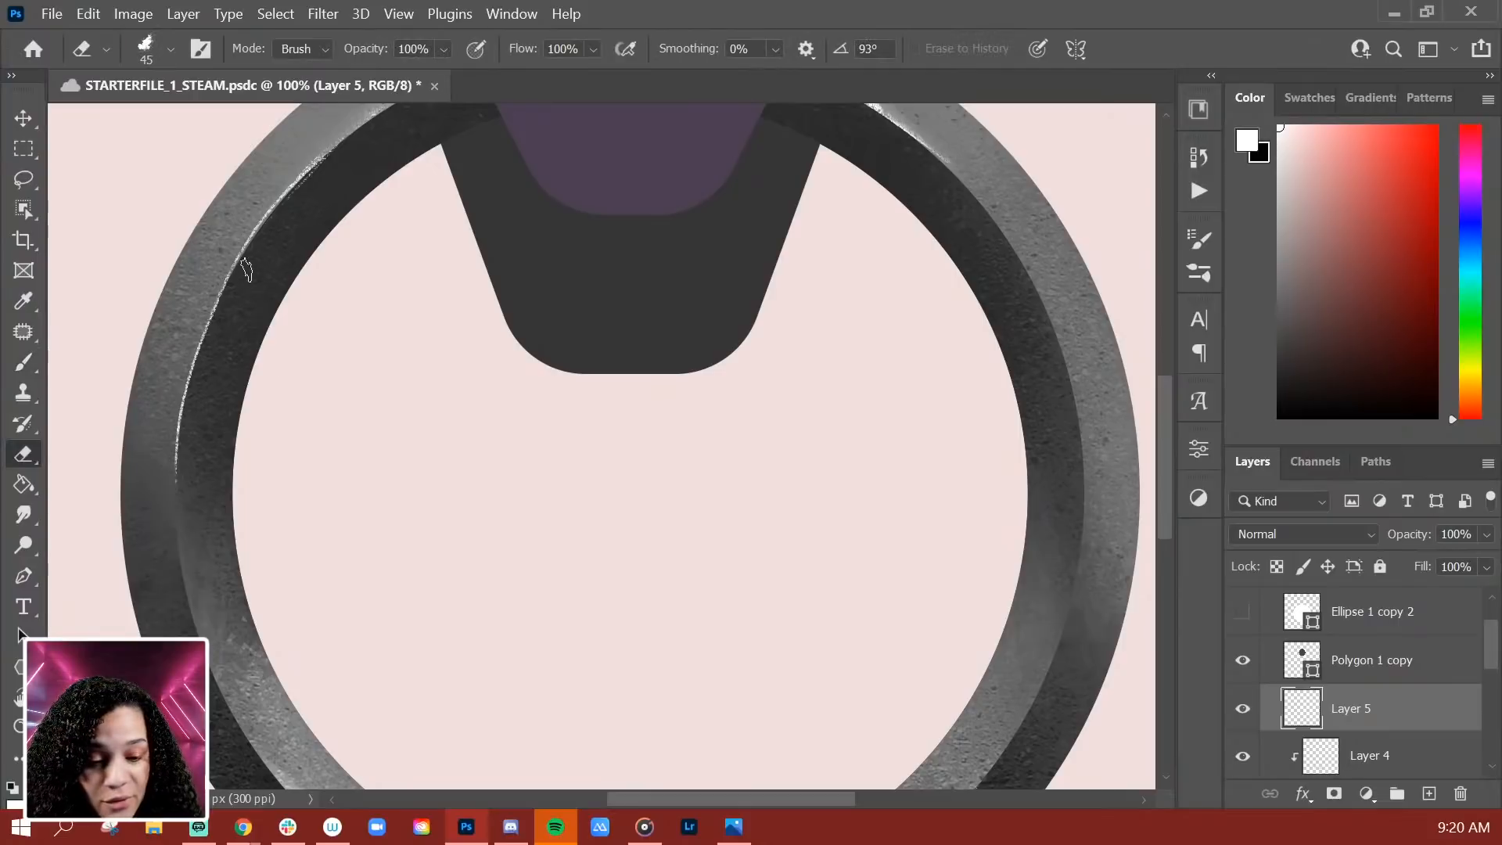
pyautogui.moveTo(169, 452); pyautogui.dragTo(182, 369)
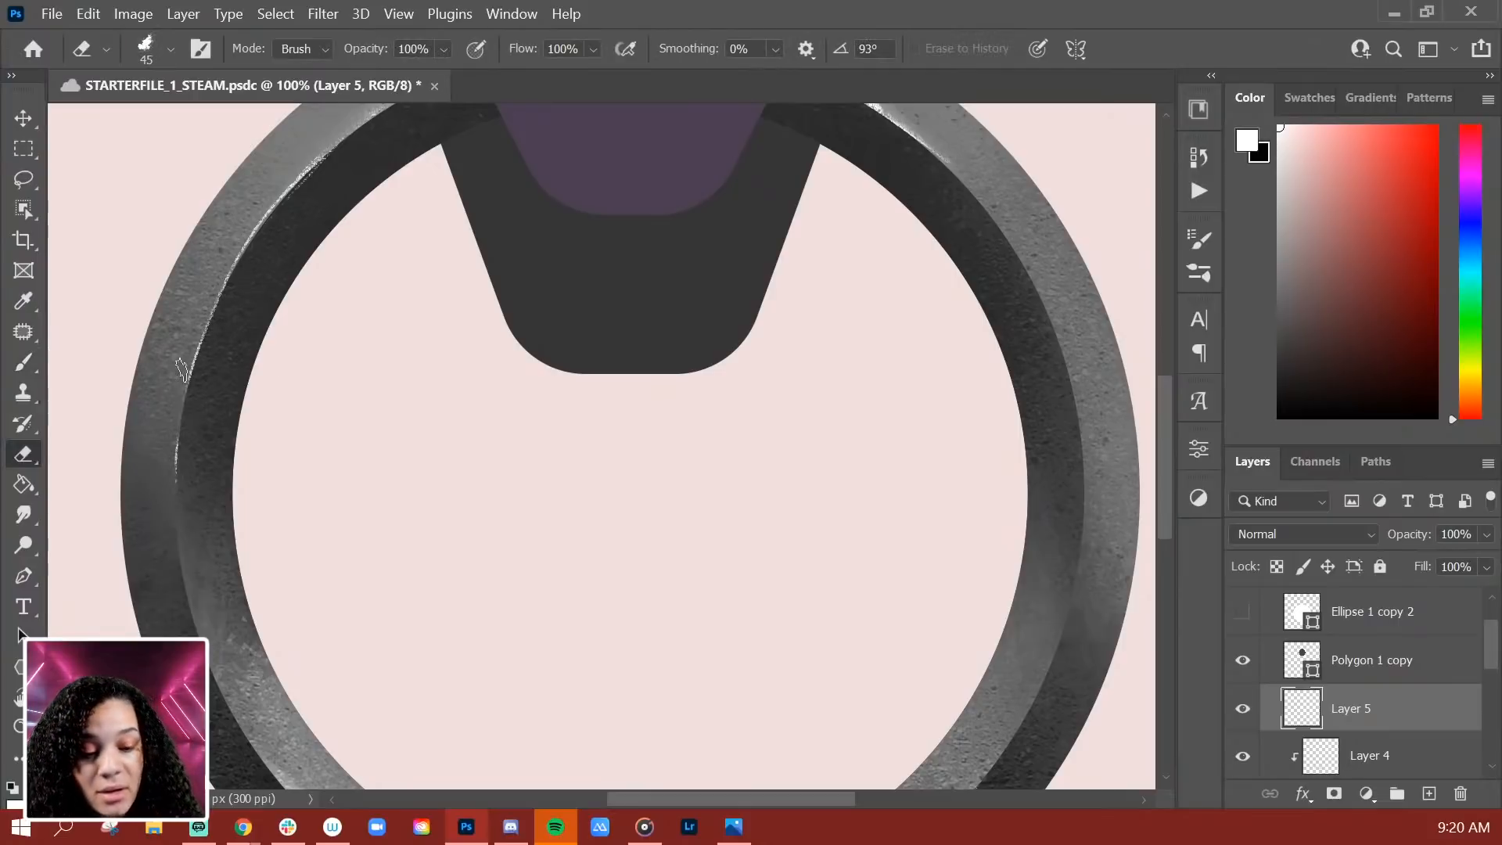
pyautogui.moveTo(302, 205); pyautogui.dragTo(322, 166)
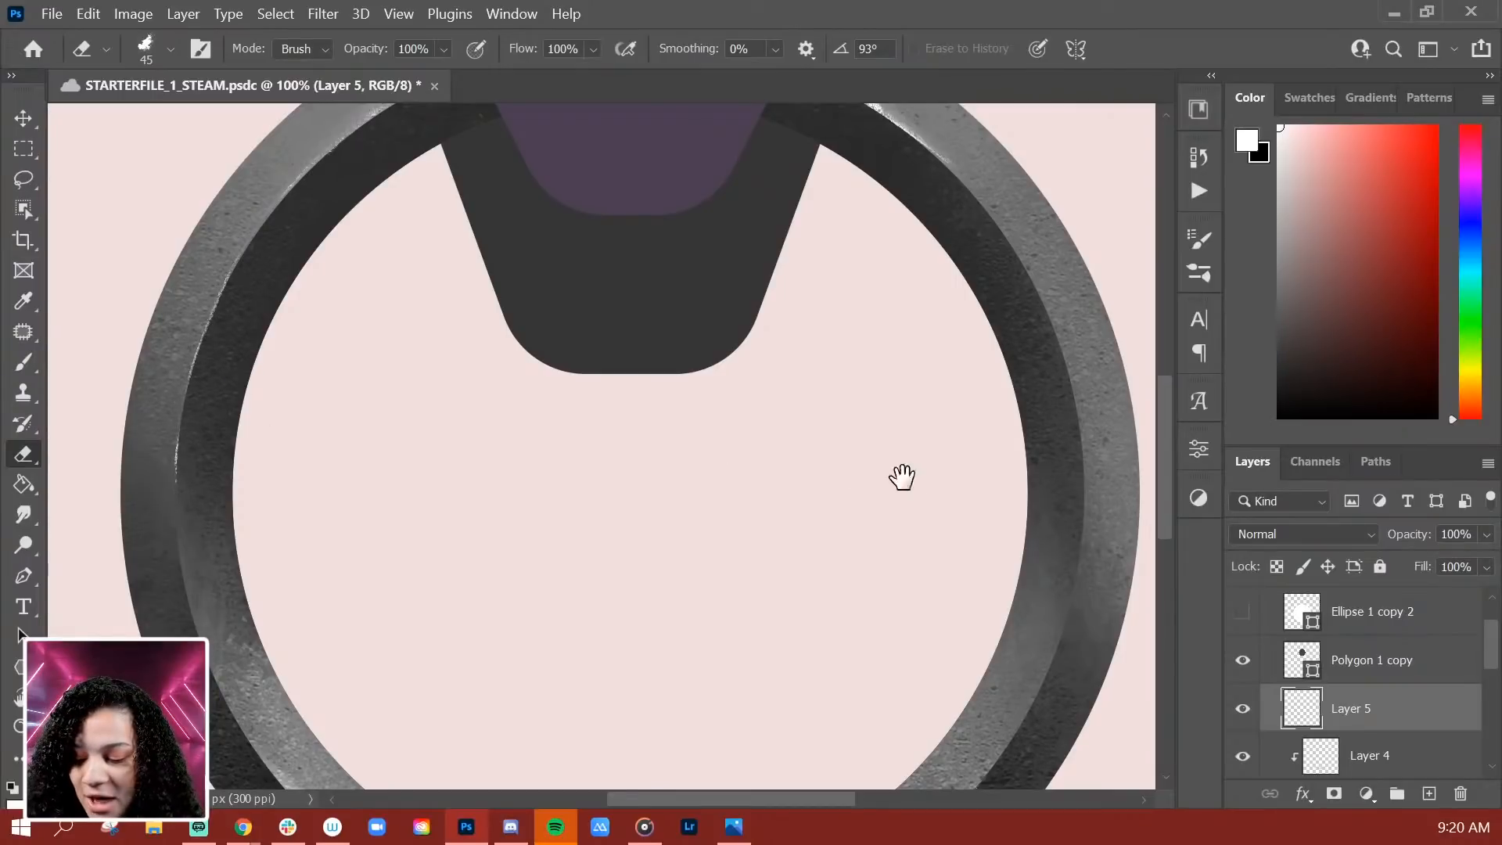
# Step: Paint a thin white highlight along the upper-right seam between the rings, from the ring's right side toward the hexagon
pyautogui.moveTo(855, 466); pyautogui.dragTo(509, 476)
pyautogui.press('b')
pyautogui.moveTo(552, 158); pyautogui.dragTo(671, 413)
pyautogui.hotkey('ctrl', 'z')
pyautogui.moveTo(559, 168); pyautogui.dragTo(670, 506)
pyautogui.press('r')
pyautogui.moveTo(425, 399); pyautogui.dragTo(423, 677)
pyautogui.press('b')
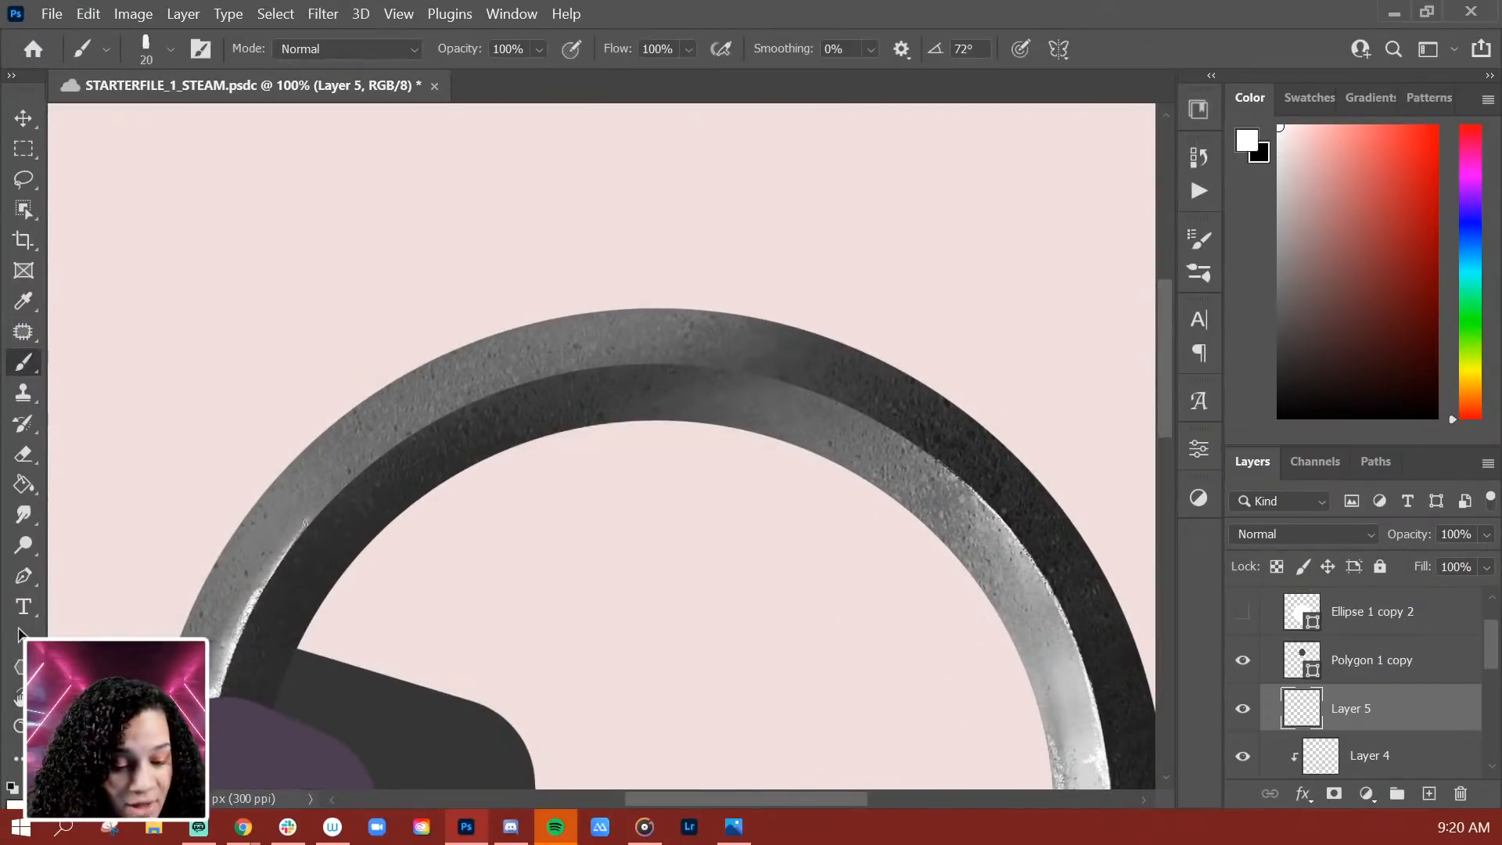
pyautogui.moveTo(588, 372)
pyautogui.mouseDown()
pyautogui.moveTo(527, 381)
pyautogui.moveTo(375, 476)
pyautogui.moveTo(538, 379)
pyautogui.moveTo(381, 455)
pyautogui.moveTo(321, 520)
pyautogui.moveTo(478, 396)
pyautogui.moveTo(424, 424)
pyautogui.moveTo(258, 618)
pyautogui.mouseUp()
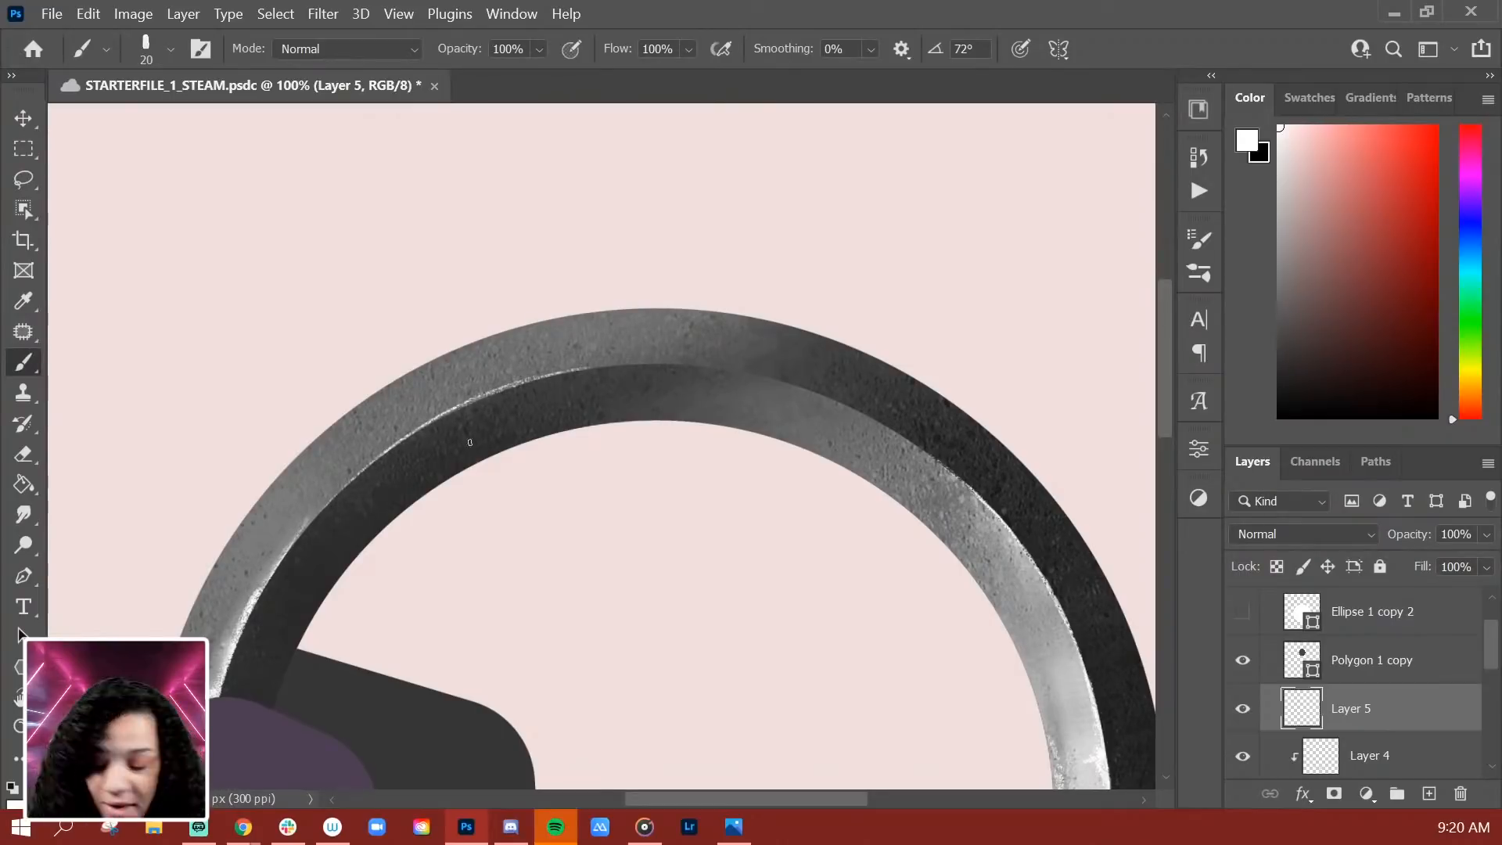
# Step: Review the highlights across the whole ring with the rotated view reset to 0° and the magnification at 50%
pyautogui.press('e')
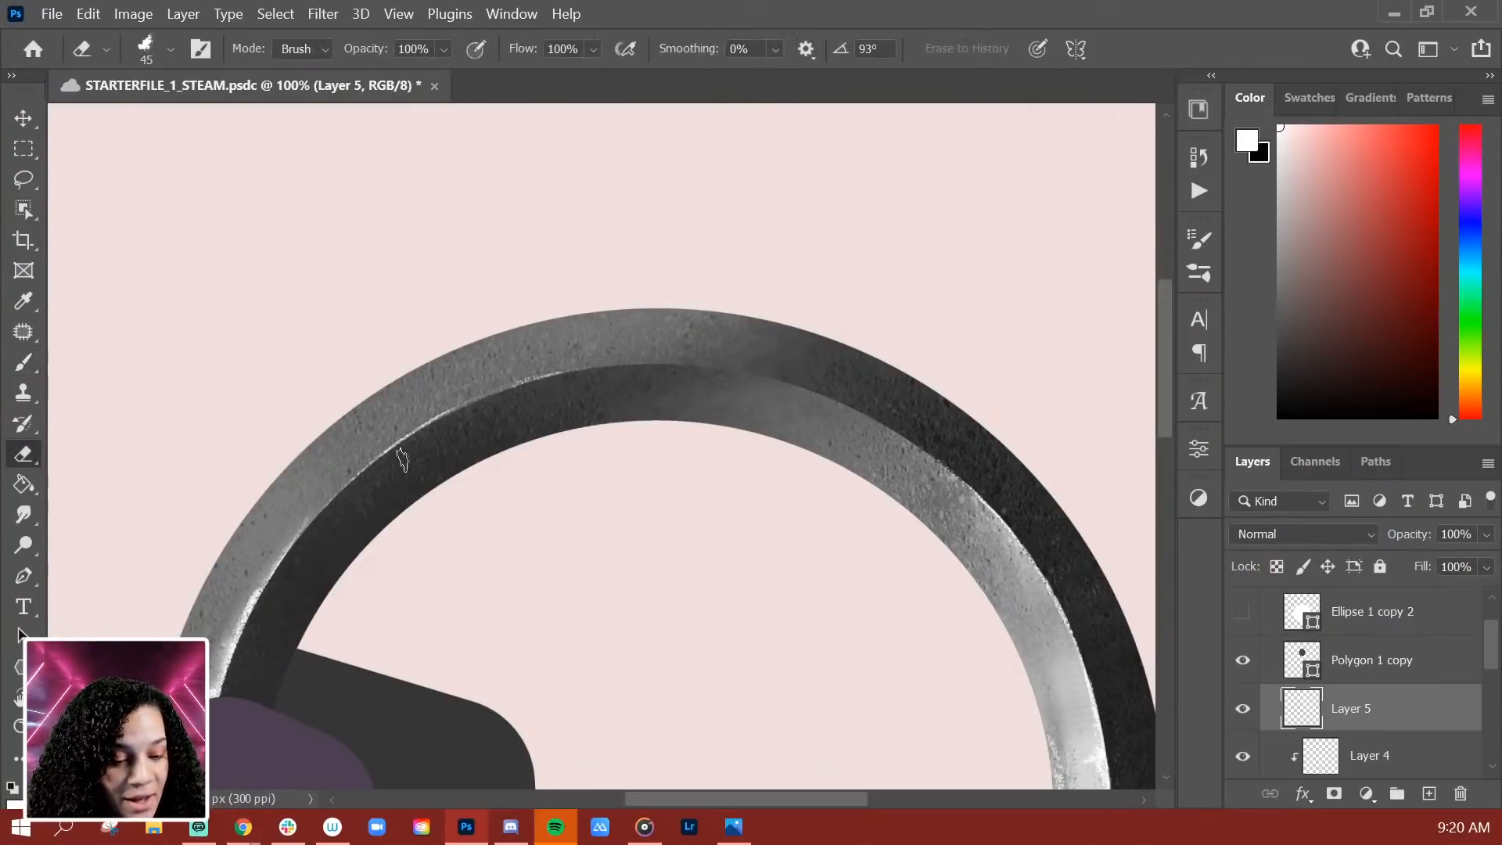
pyautogui.press('r')
pyautogui.moveTo(701, 476)
pyautogui.mouseDown()
pyautogui.moveTo(795, 577)
pyautogui.moveTo(692, 651)
pyautogui.moveTo(730, 626)
pyautogui.mouseUp()
pyautogui.hotkey('ctrl', '-')
pyautogui.hotkey('ctrl', '-')
pyautogui.hotkey('ctrl', '-')
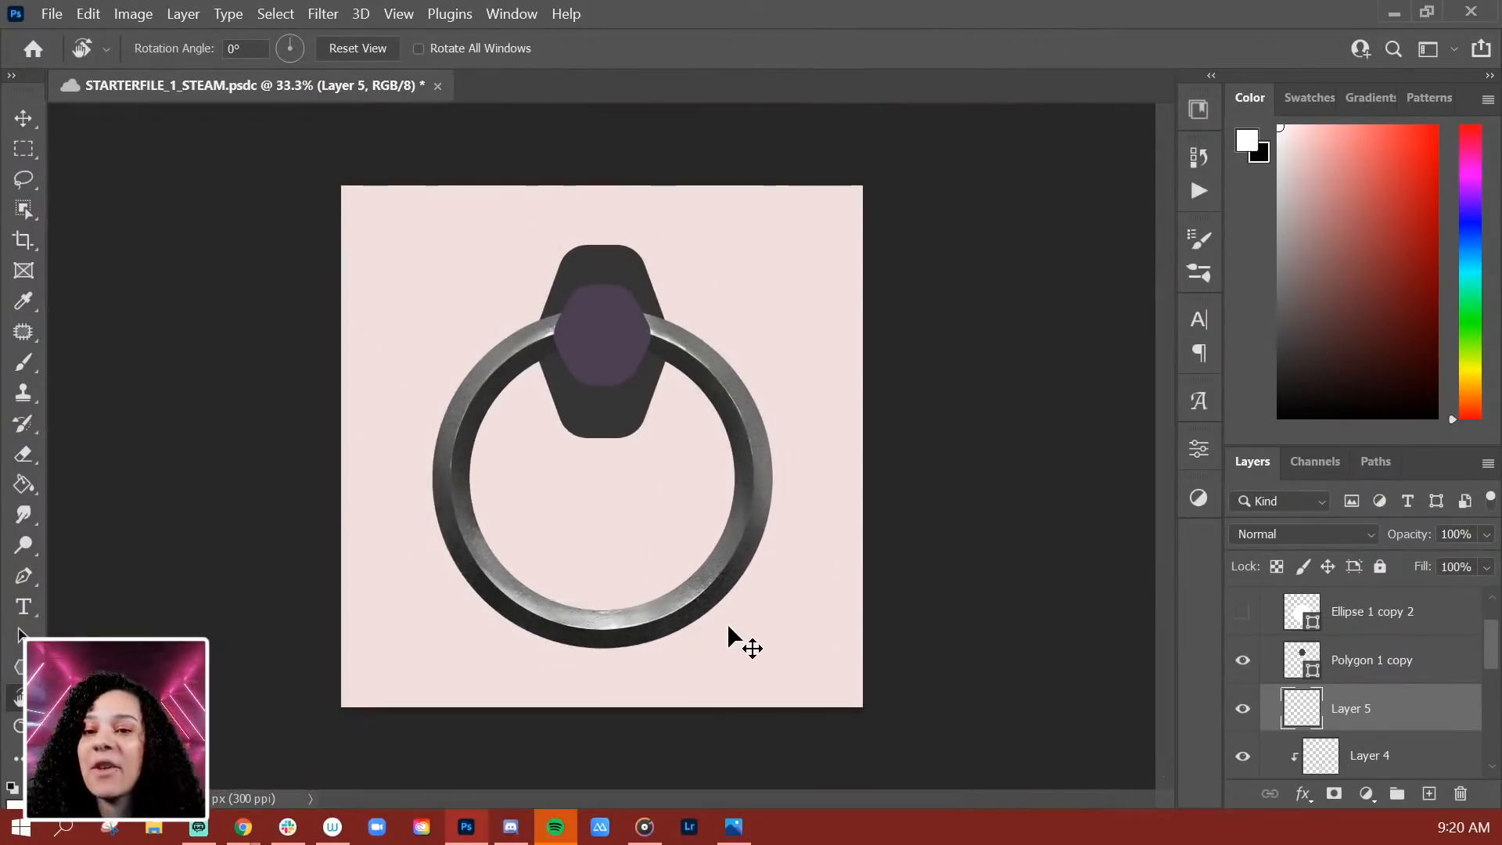
pyautogui.hotkey('ctrl', '+')
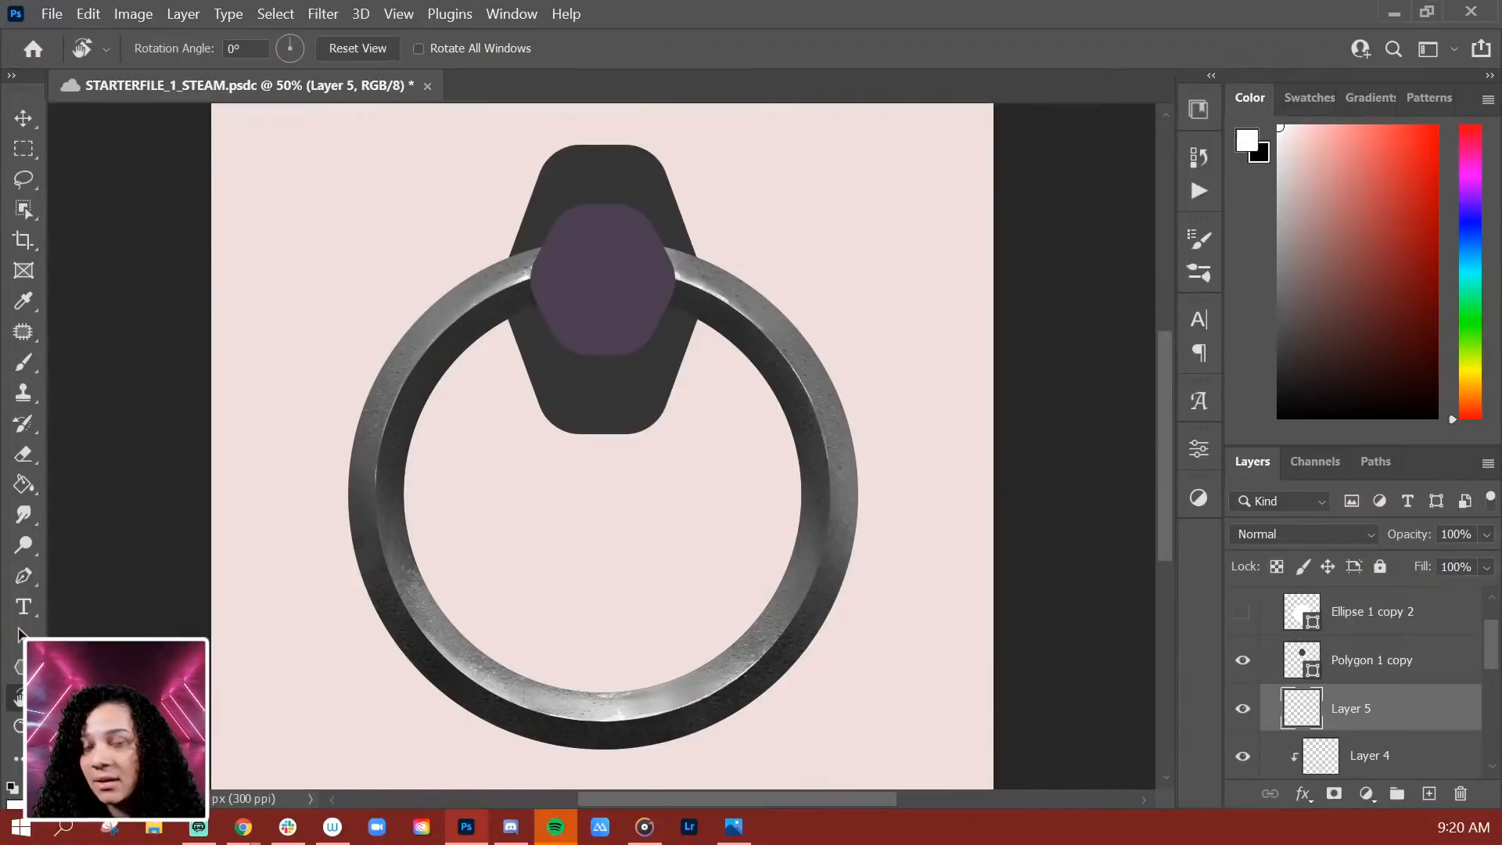
# Step: Switch to Photos, examine the metallic lettering in the Obelysk green, Obelysk redhot and Something Strange images, and return to Photoshop
pyautogui.hotkey('alt', 'Tab')
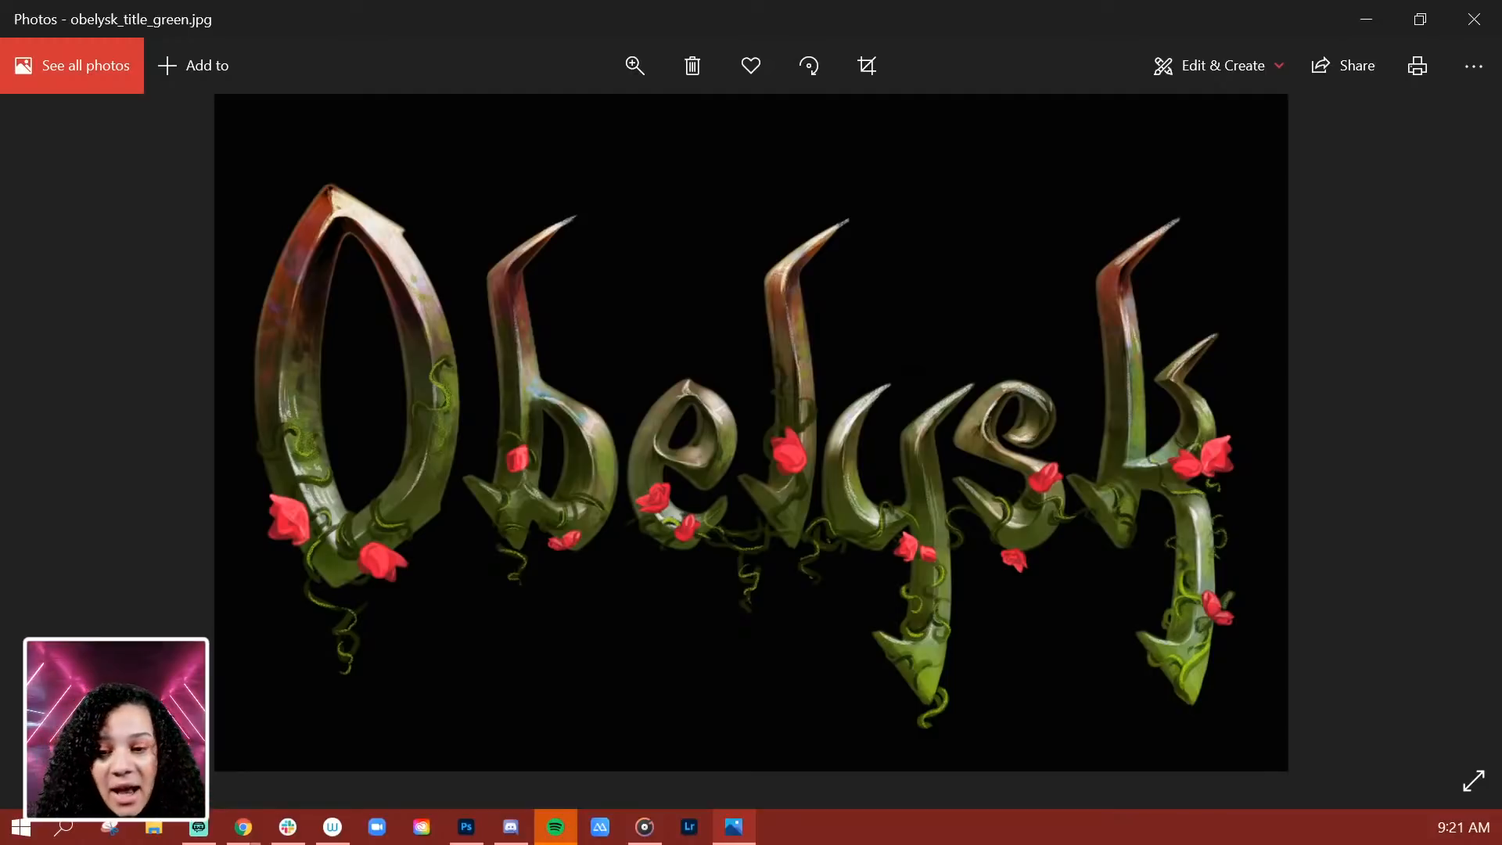
pyautogui.click(1445, 438)
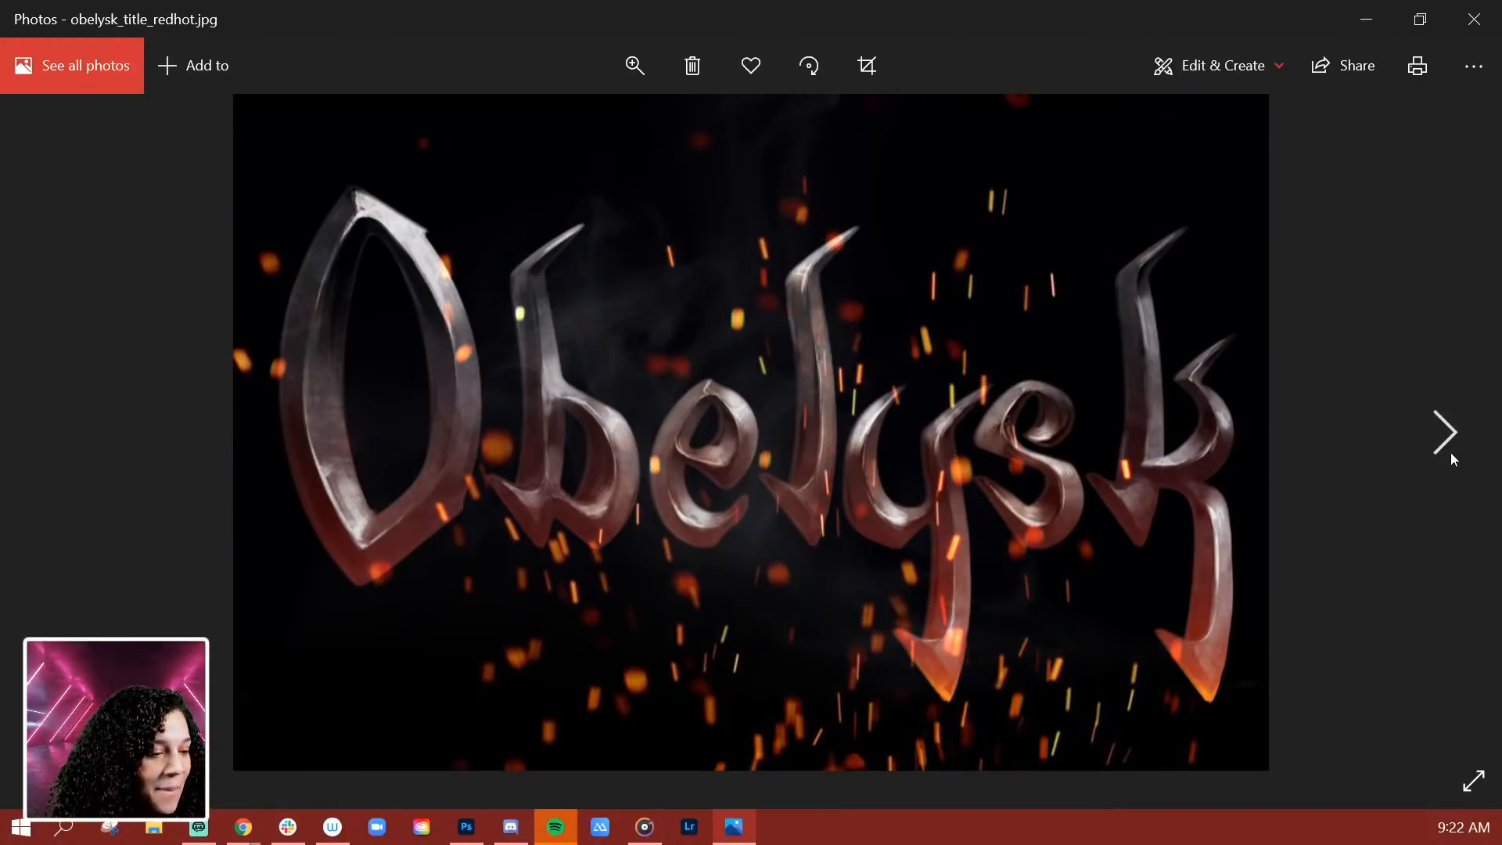
pyautogui.click(1449, 433)
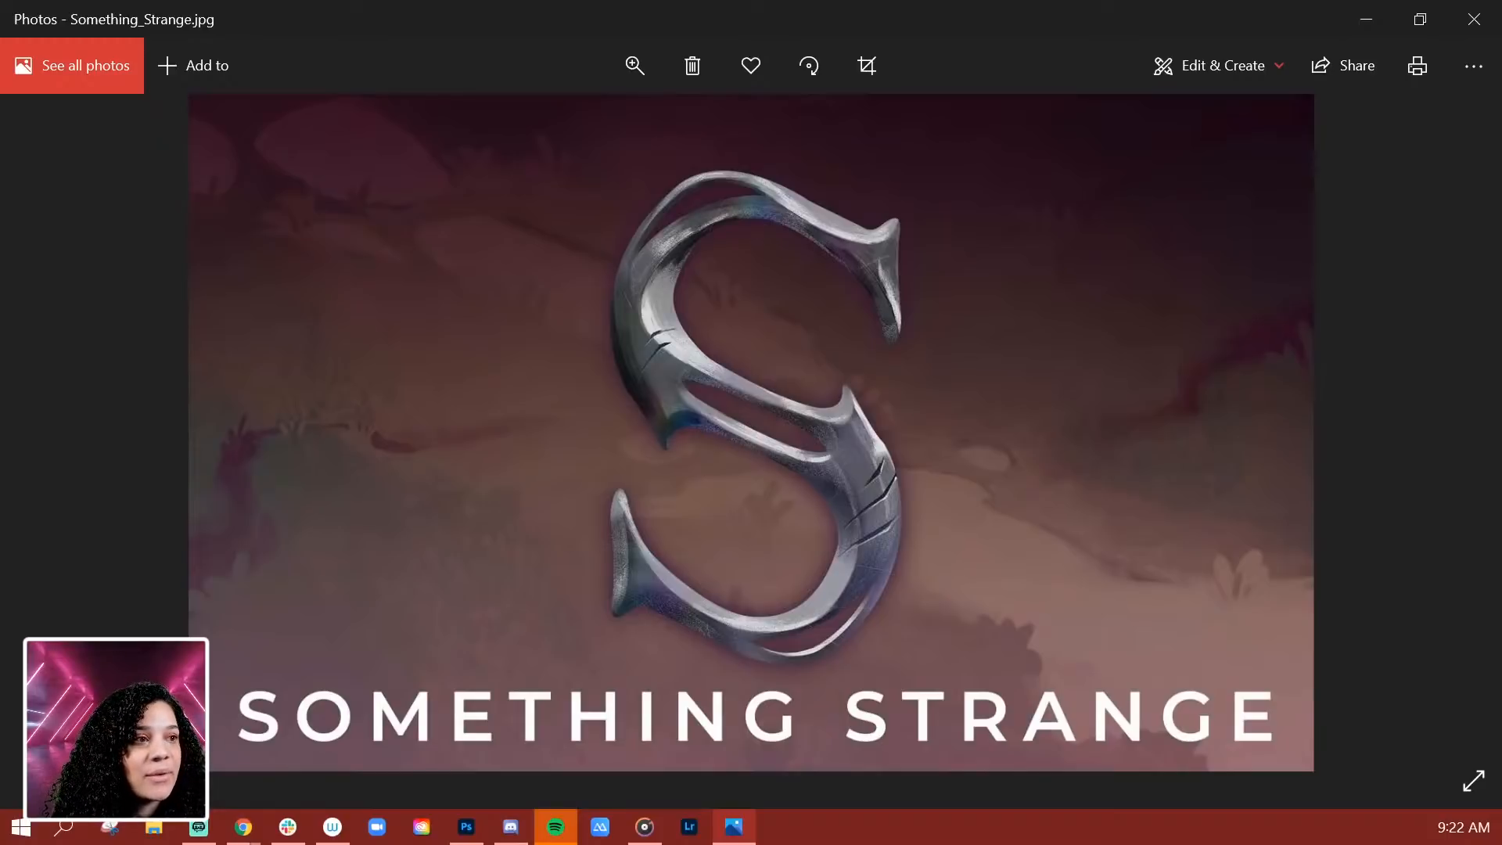
pyautogui.hotkey('alt', 'Tab')
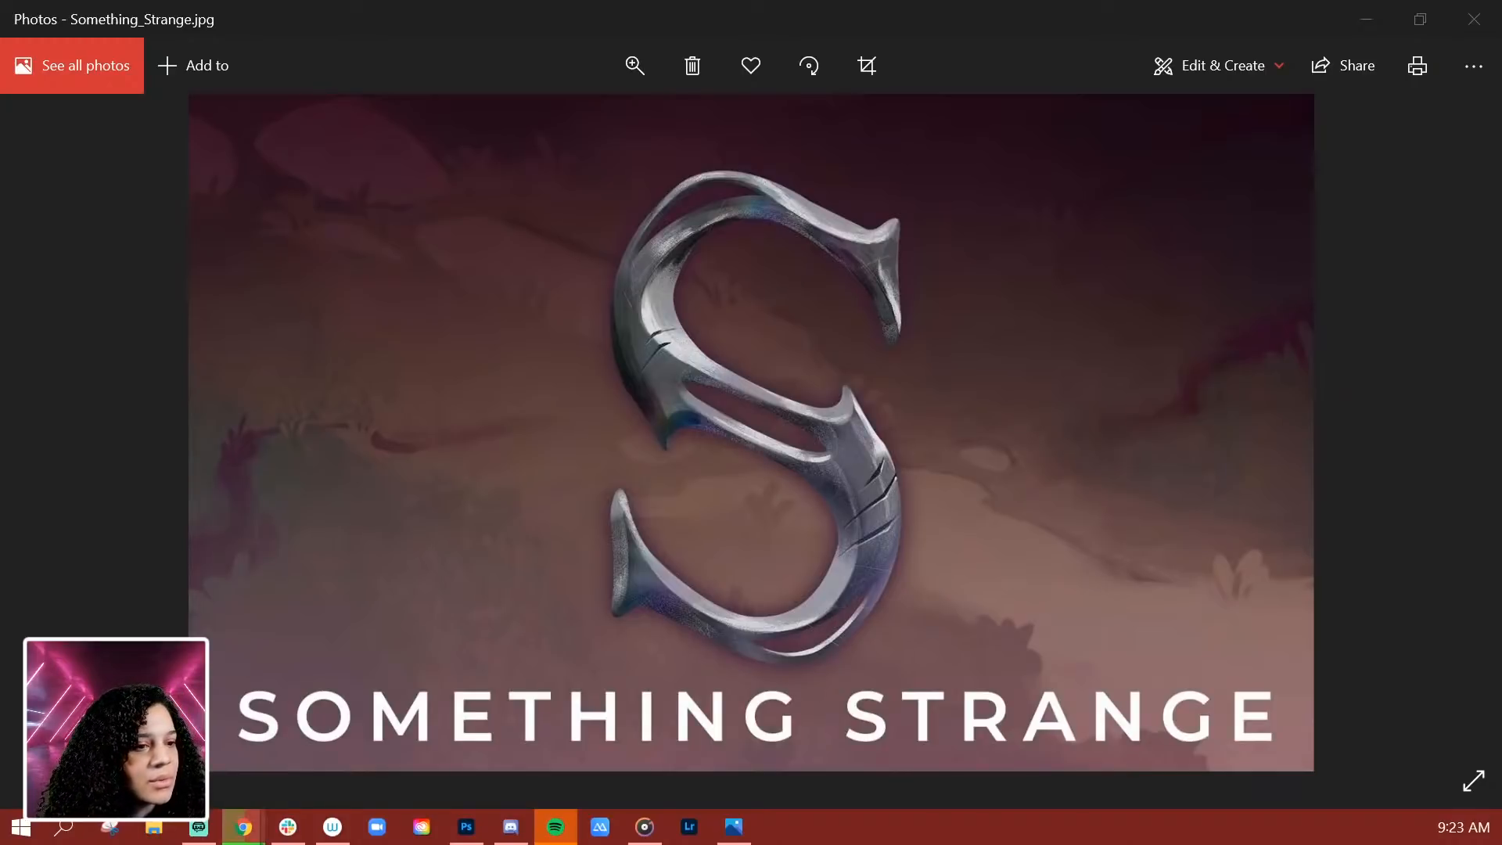
pyautogui.click(1359, 33)
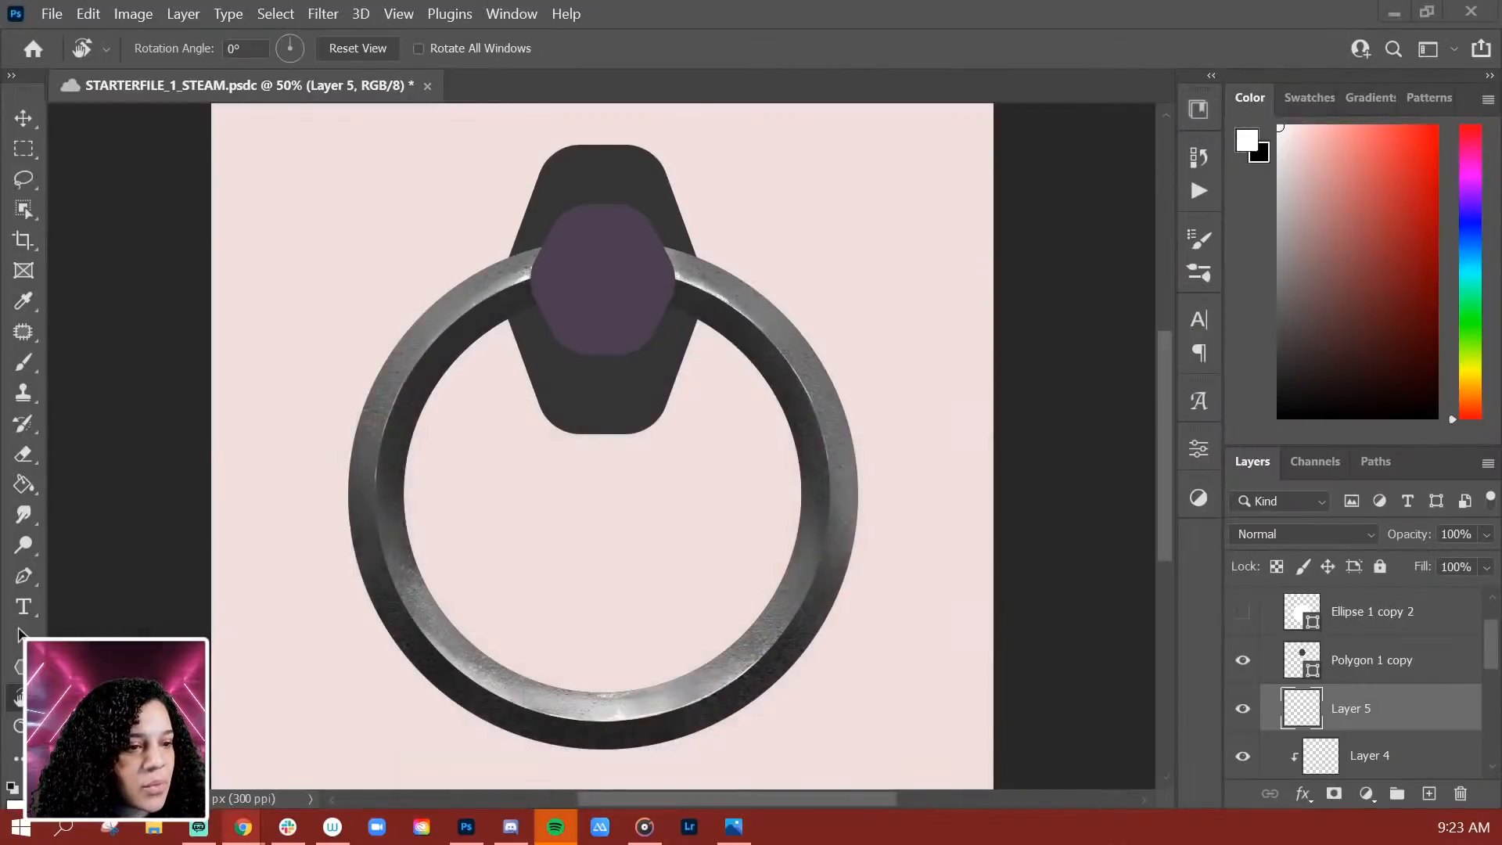
# Step: Place the AdobeStock_259358263 light image above Layer 5, scaled to about 37.6% and shifted left over the ring
pyautogui.moveTo(533, 603); pyautogui.dragTo(552, 509)
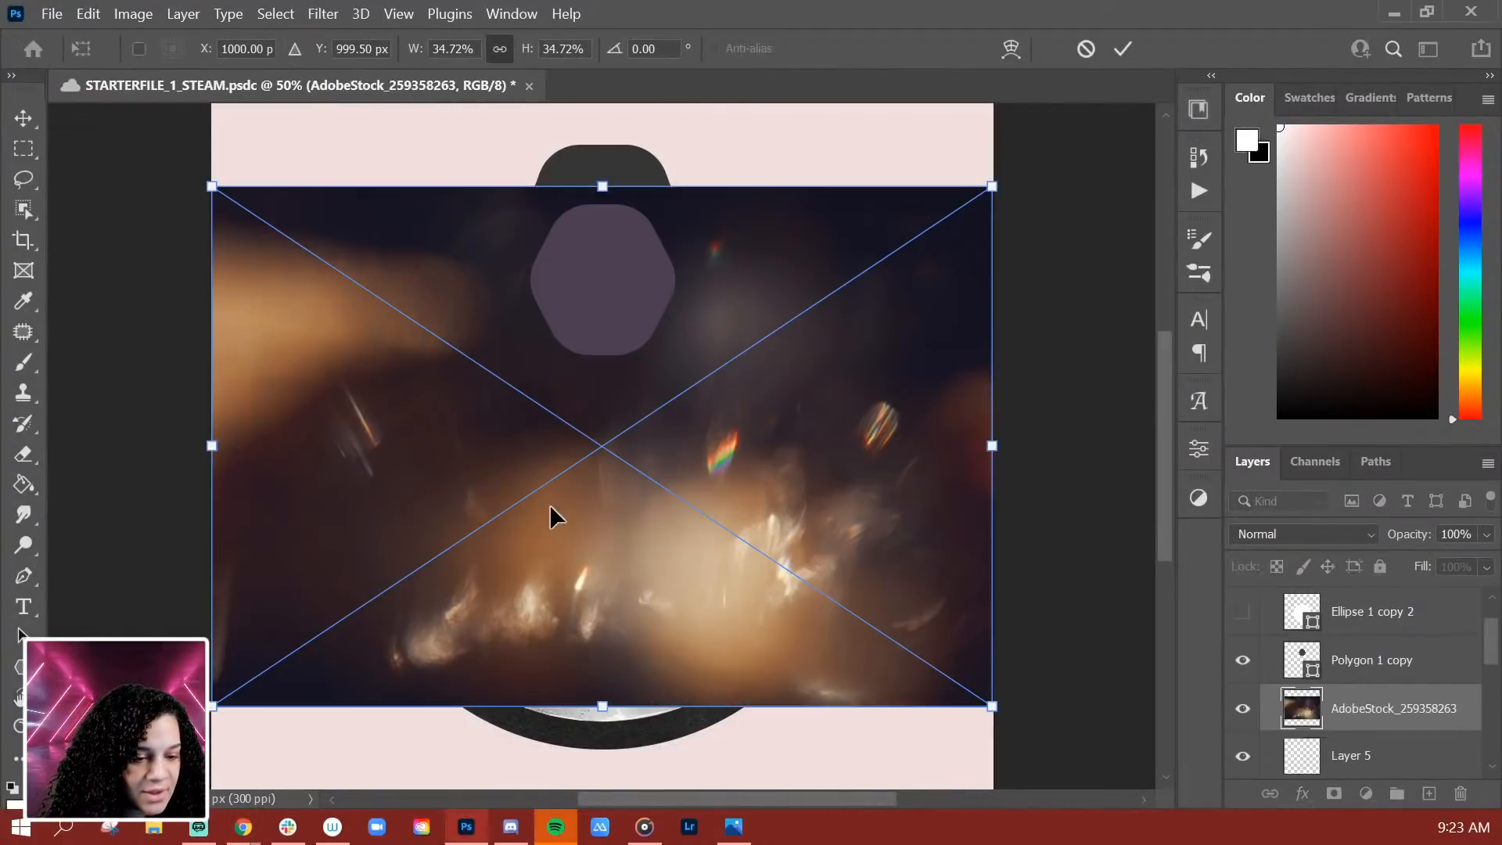
pyautogui.moveTo(994, 186); pyautogui.dragTo(1054, 121)
pyautogui.moveTo(887, 297); pyautogui.dragTo(777, 334)
pyautogui.press('Return')
pyautogui.press('r')
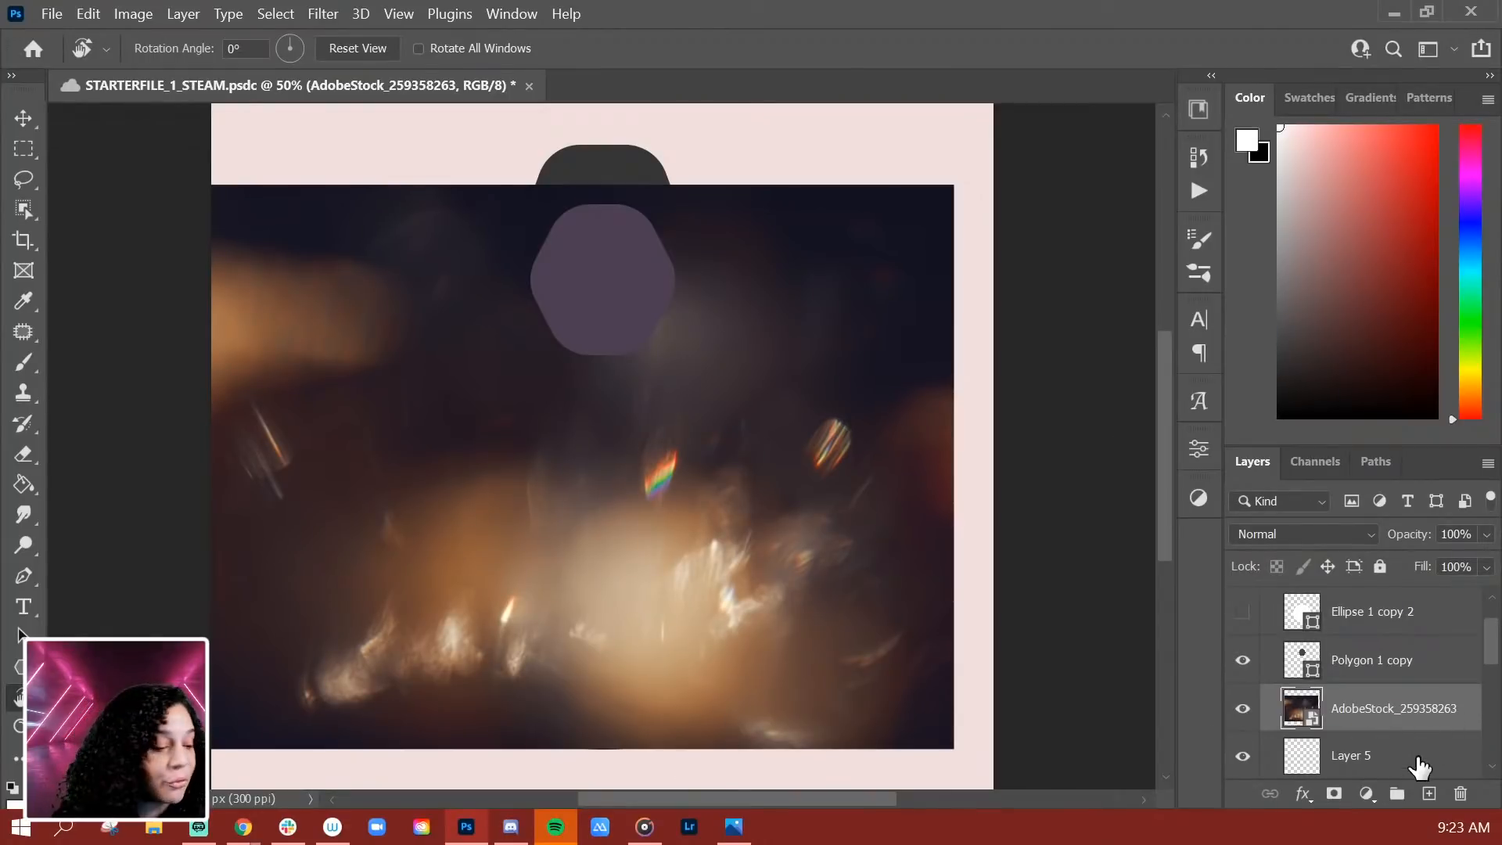
# Step: Group the ring layers from the placed stock image down to Ellipse 1
pyautogui.scroll(-2, 1417, 754)
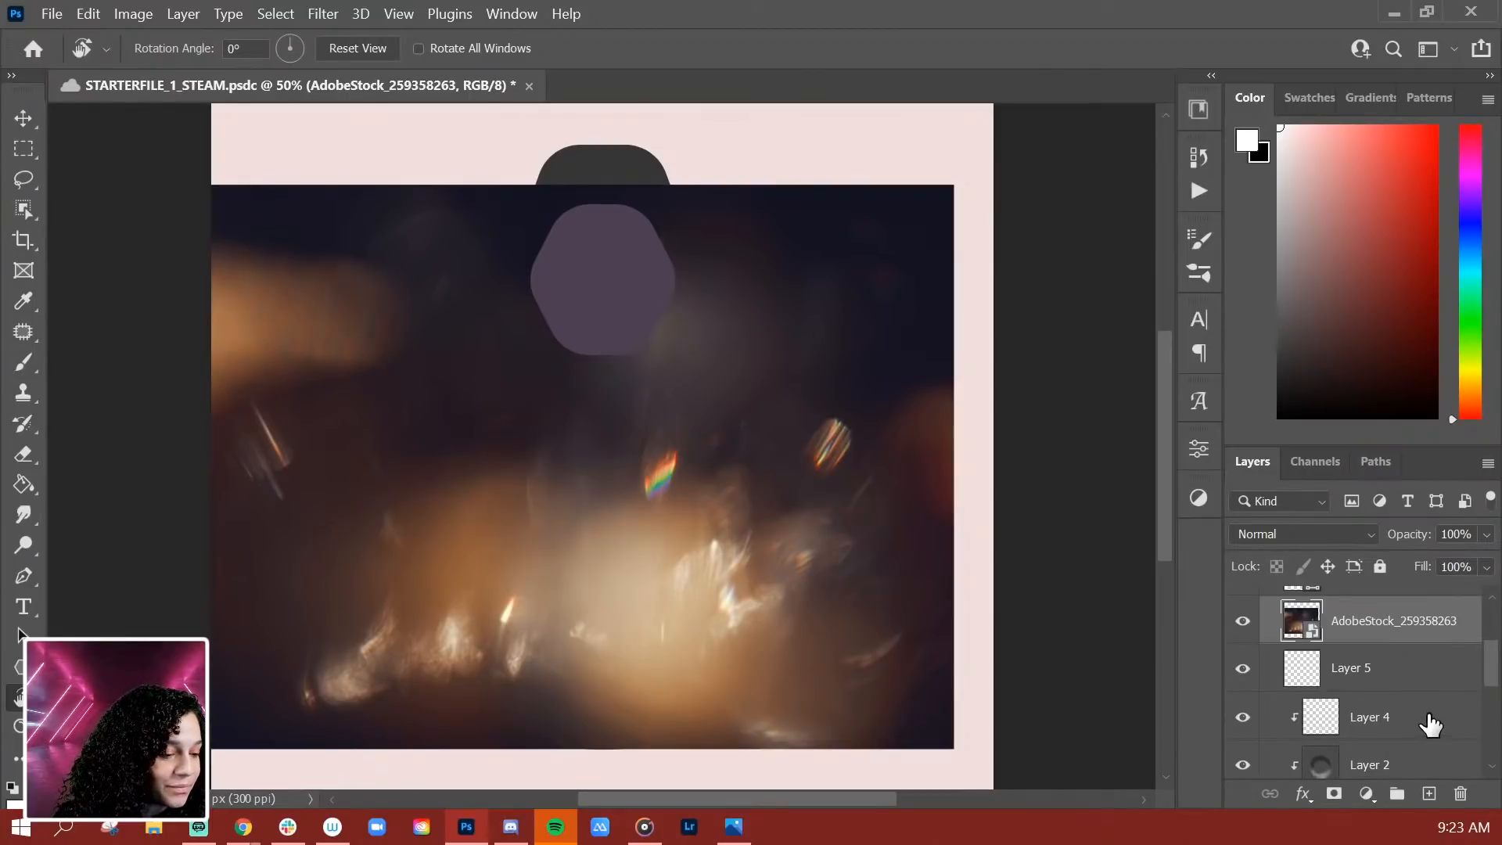
pyautogui.scroll(-1, 1439, 677)
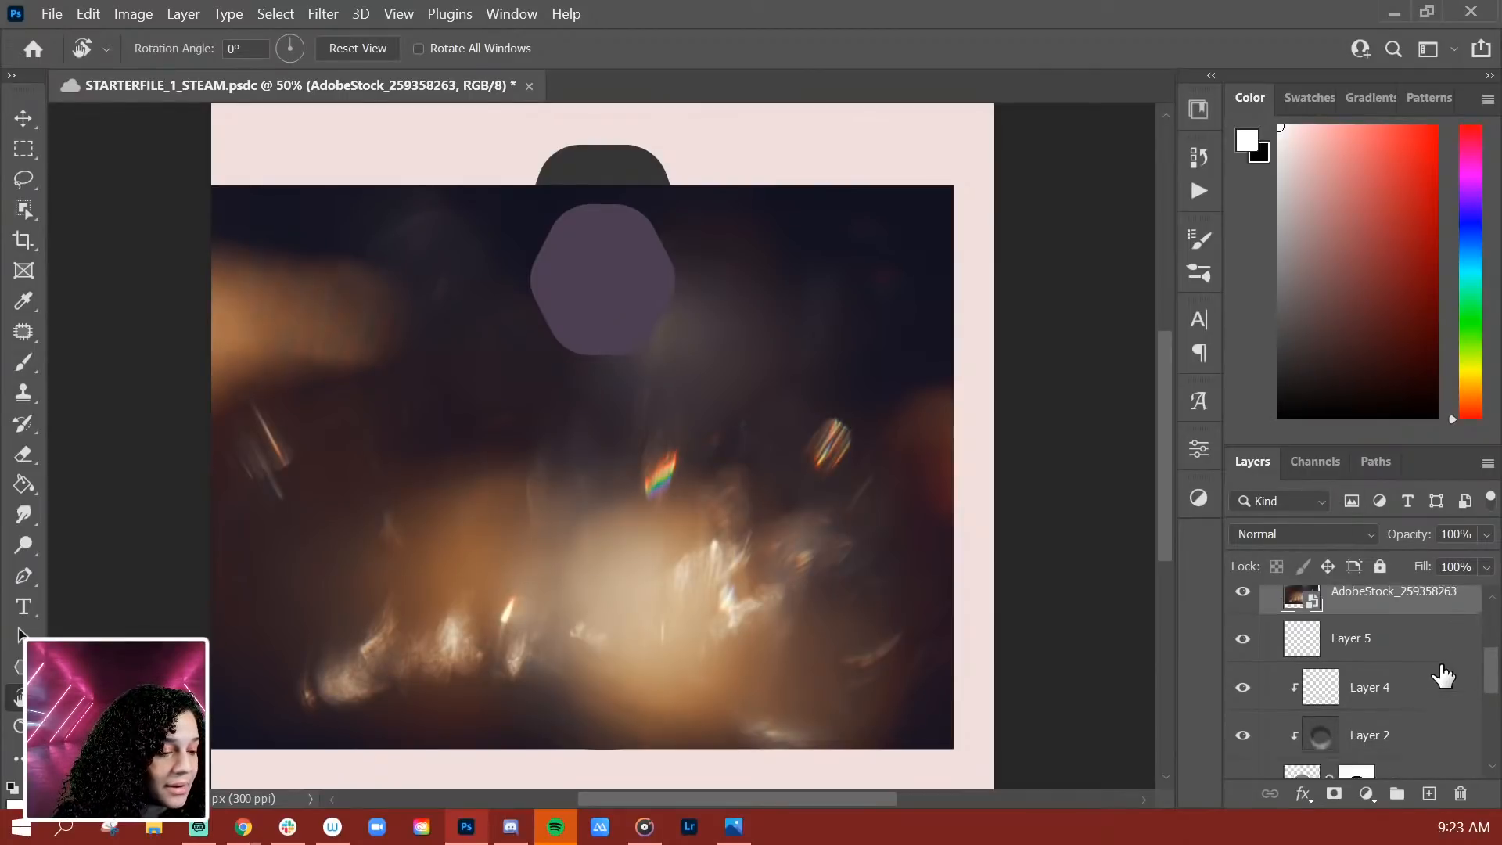
pyautogui.scroll(-4, 1443, 674)
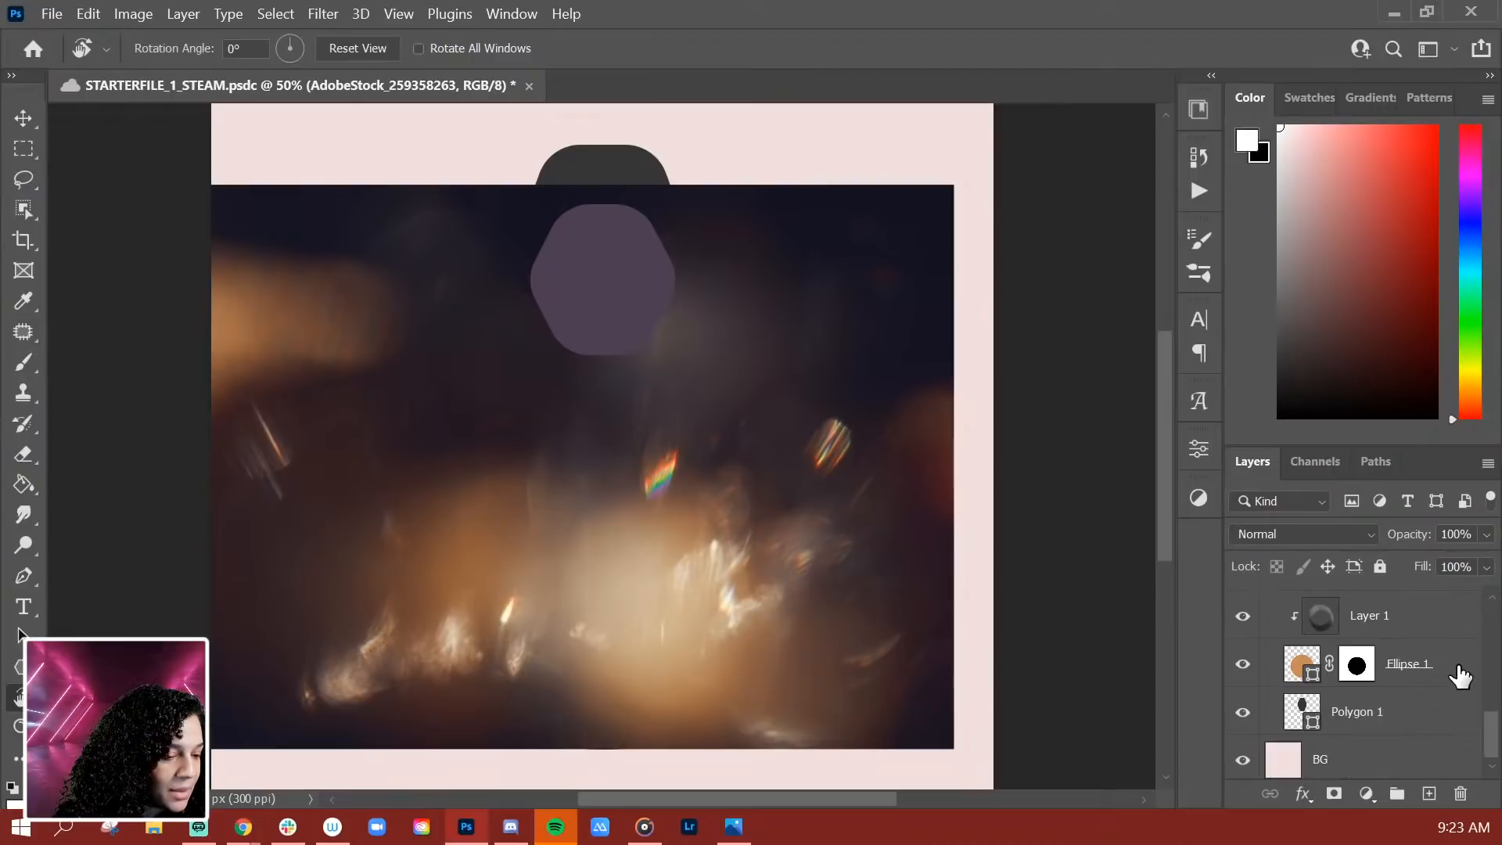
pyautogui.keyDown('shift'); pyautogui.click(1455, 676); pyautogui.keyUp('shift')
pyautogui.hotkey('ctrl', 'g')
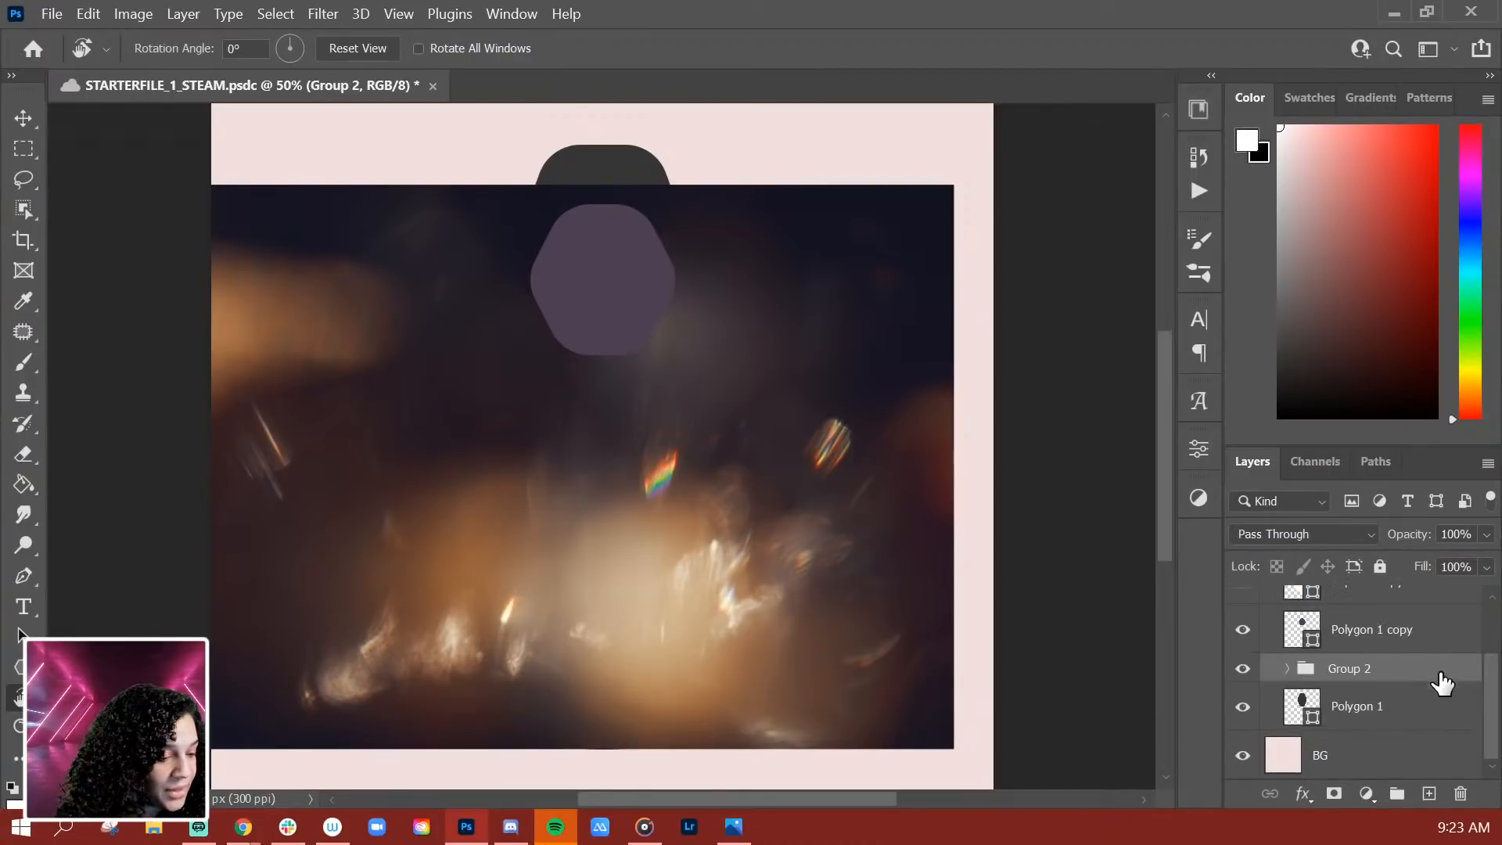
# Step: Move the stock image out of the new ring group to just above it and clip it to that group
pyautogui.scroll(2, 1402, 675)
pyautogui.scroll(1, 1402, 677)
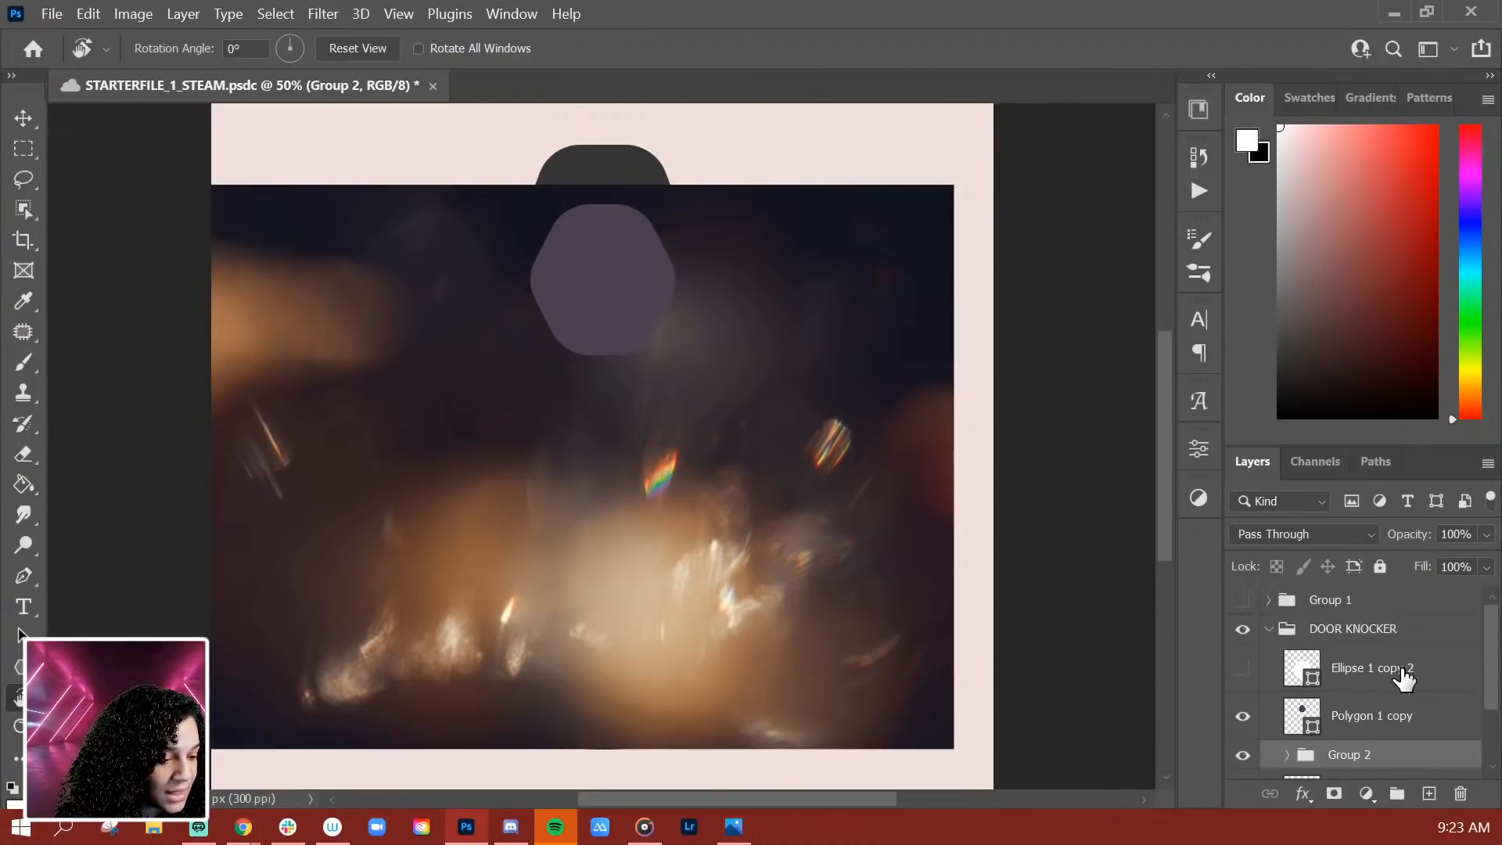
pyautogui.scroll(-2, 1402, 676)
pyautogui.click(1287, 696)
pyautogui.moveTo(1397, 745); pyautogui.dragTo(1398, 688)
pyautogui.rightClick(1378, 726)
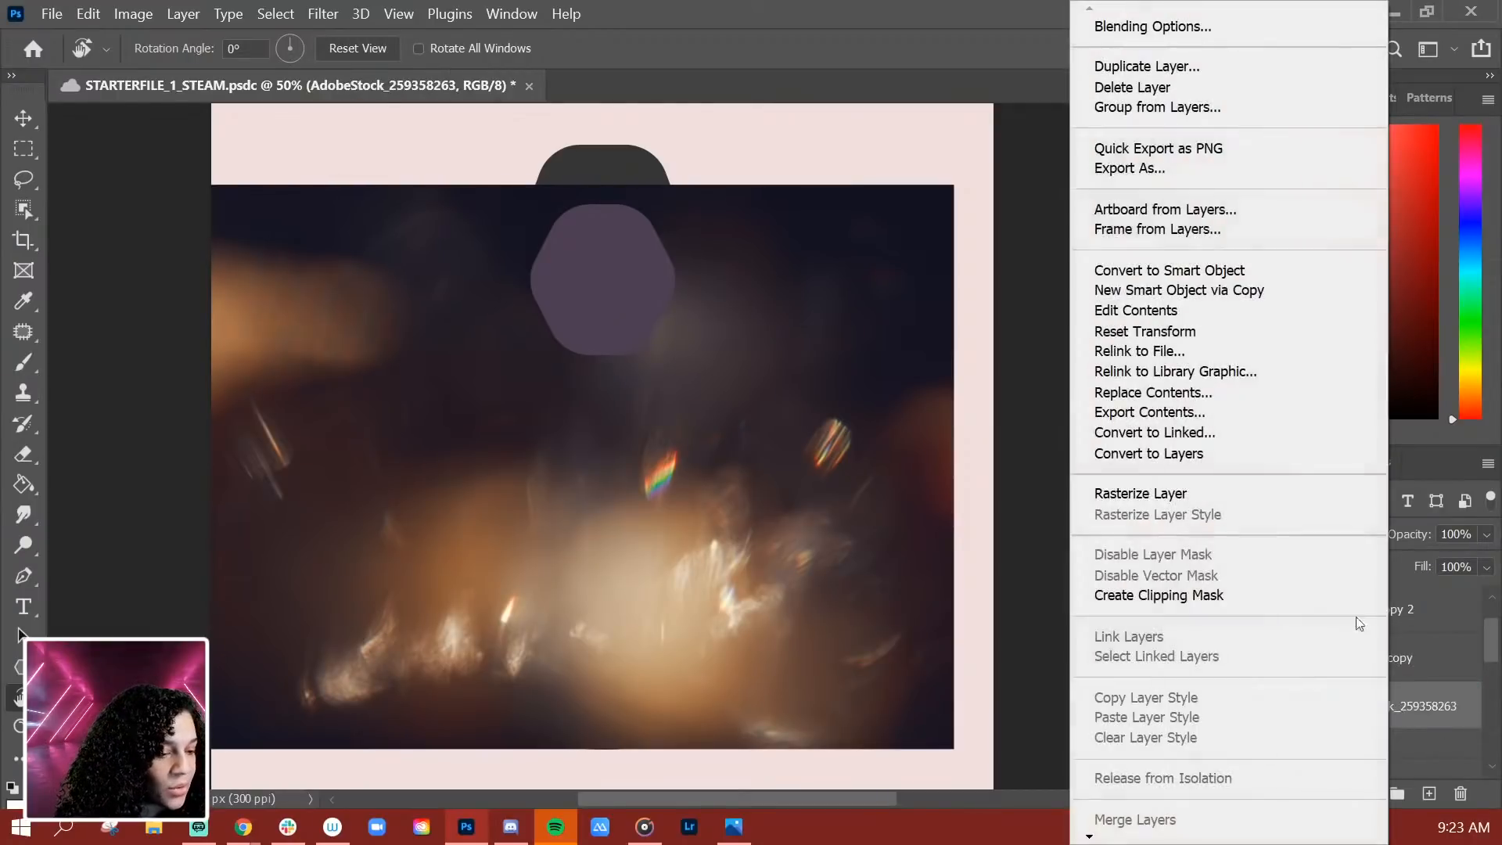
pyautogui.click(1188, 598)
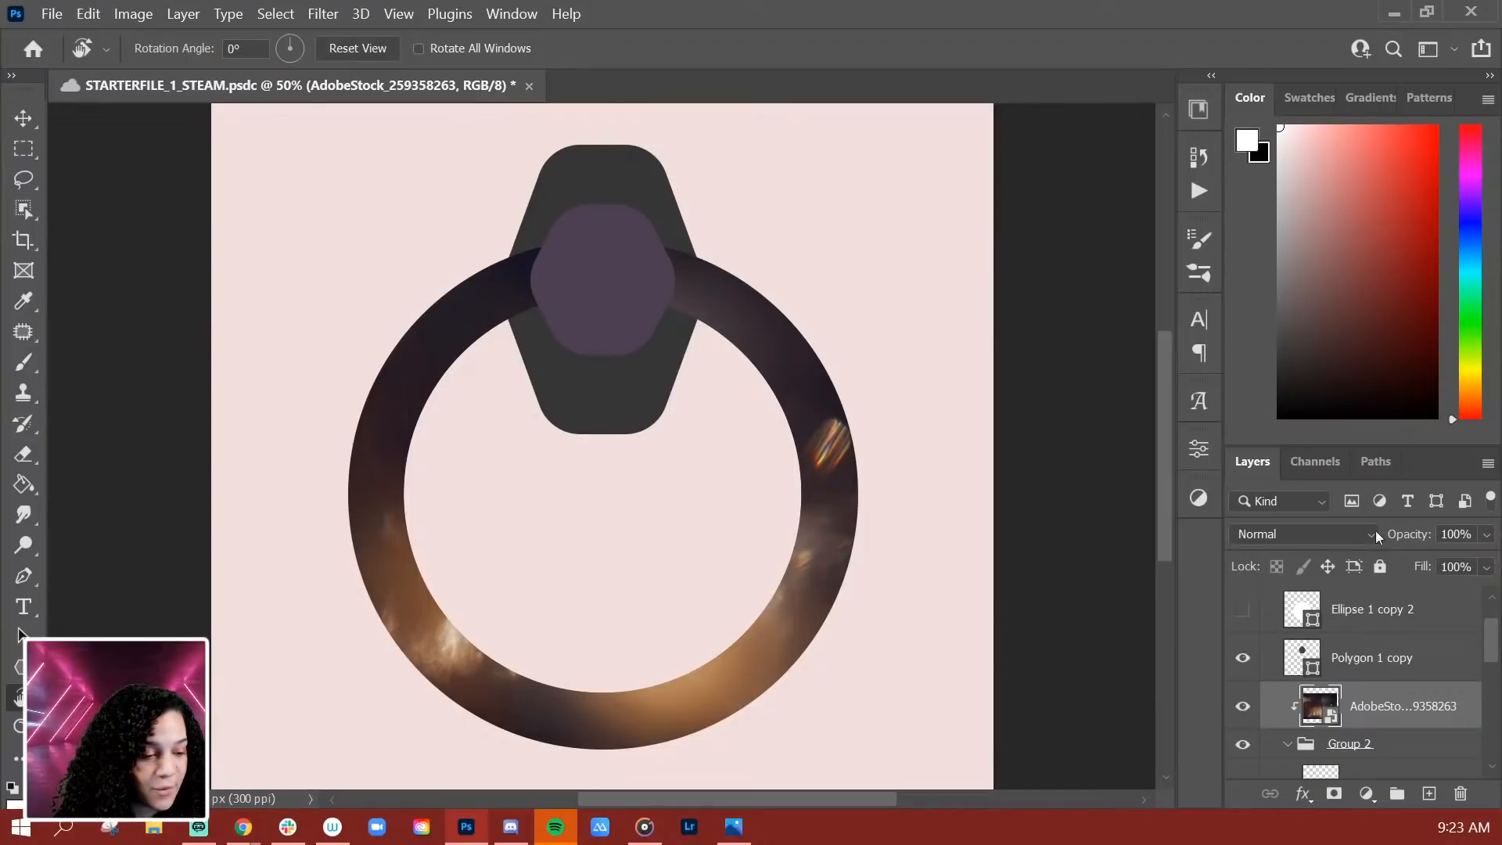
# Step: Set the clipped stock image's blend mode to Color Dodge
pyautogui.click(1269, 533)
pyautogui.click(1275, 251)
pyautogui.press('Down')
pyautogui.press('Down')
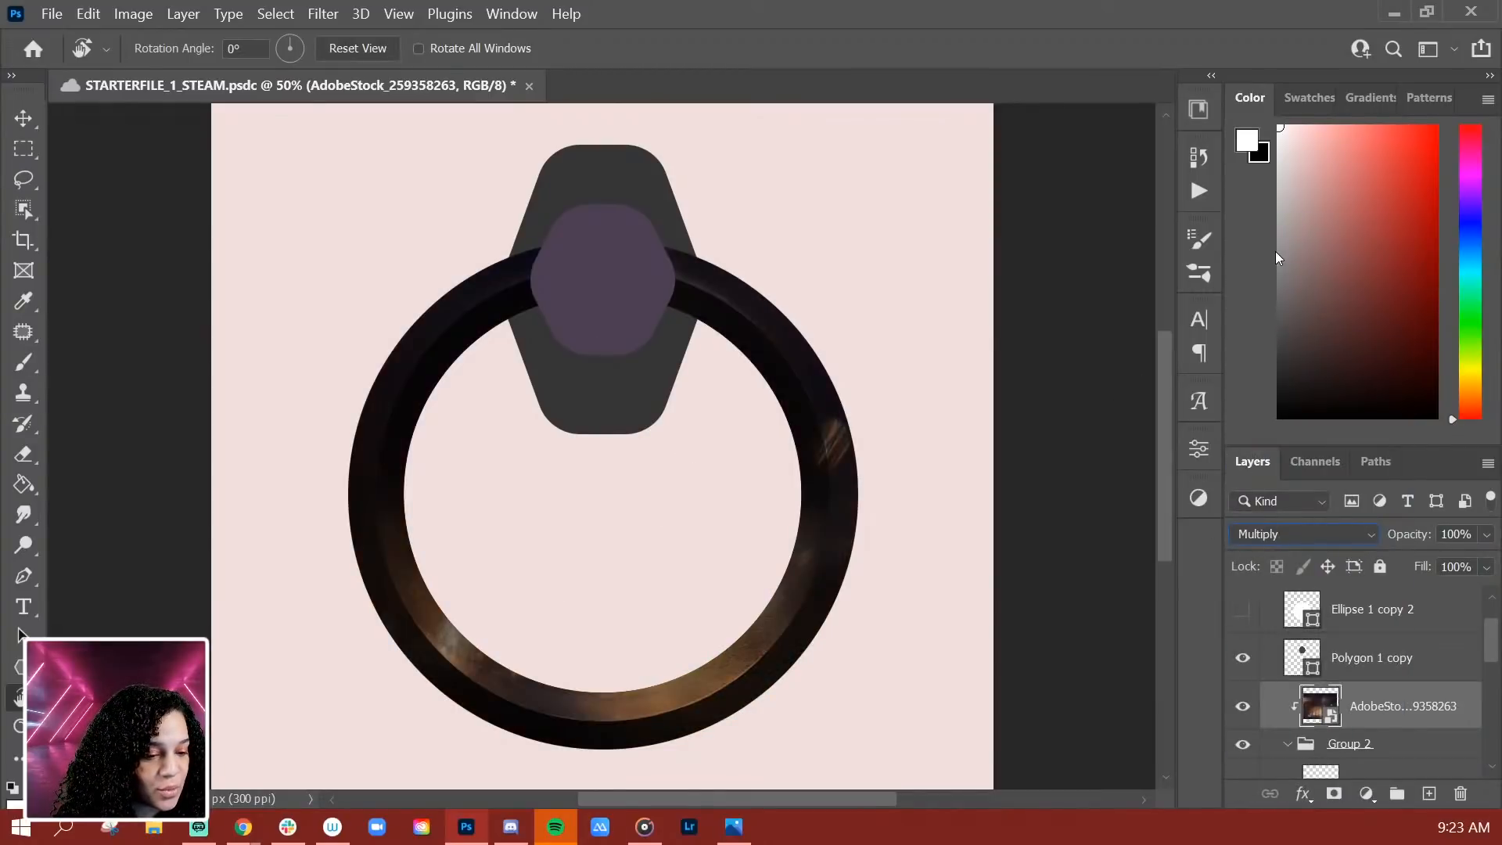
pyautogui.press('Down')
pyautogui.press('Down')
pyautogui.press('Down')
pyautogui.press('Down')
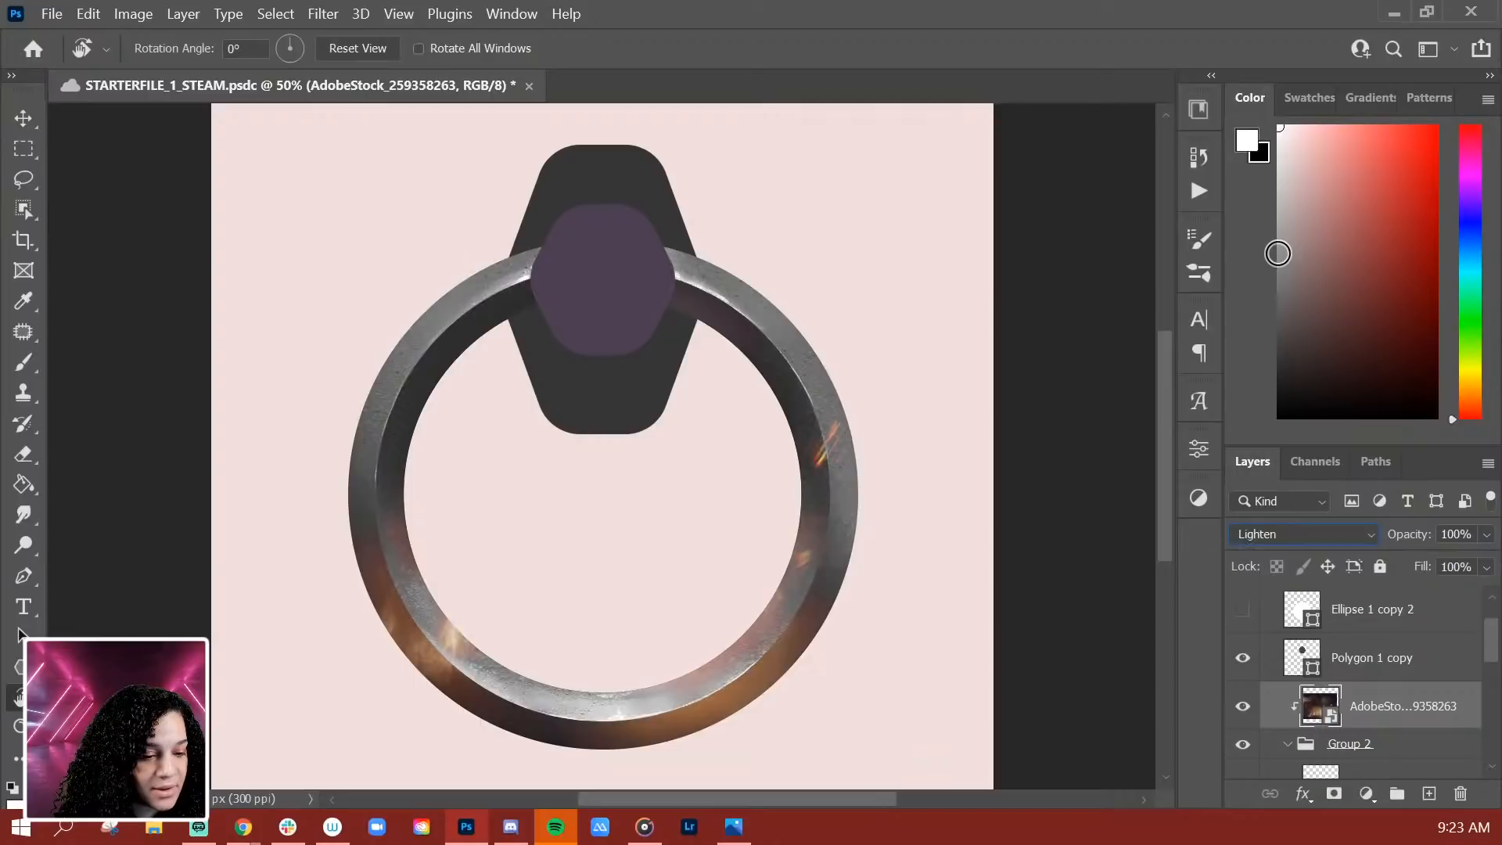
pyautogui.press('Down')
pyautogui.press('Down')
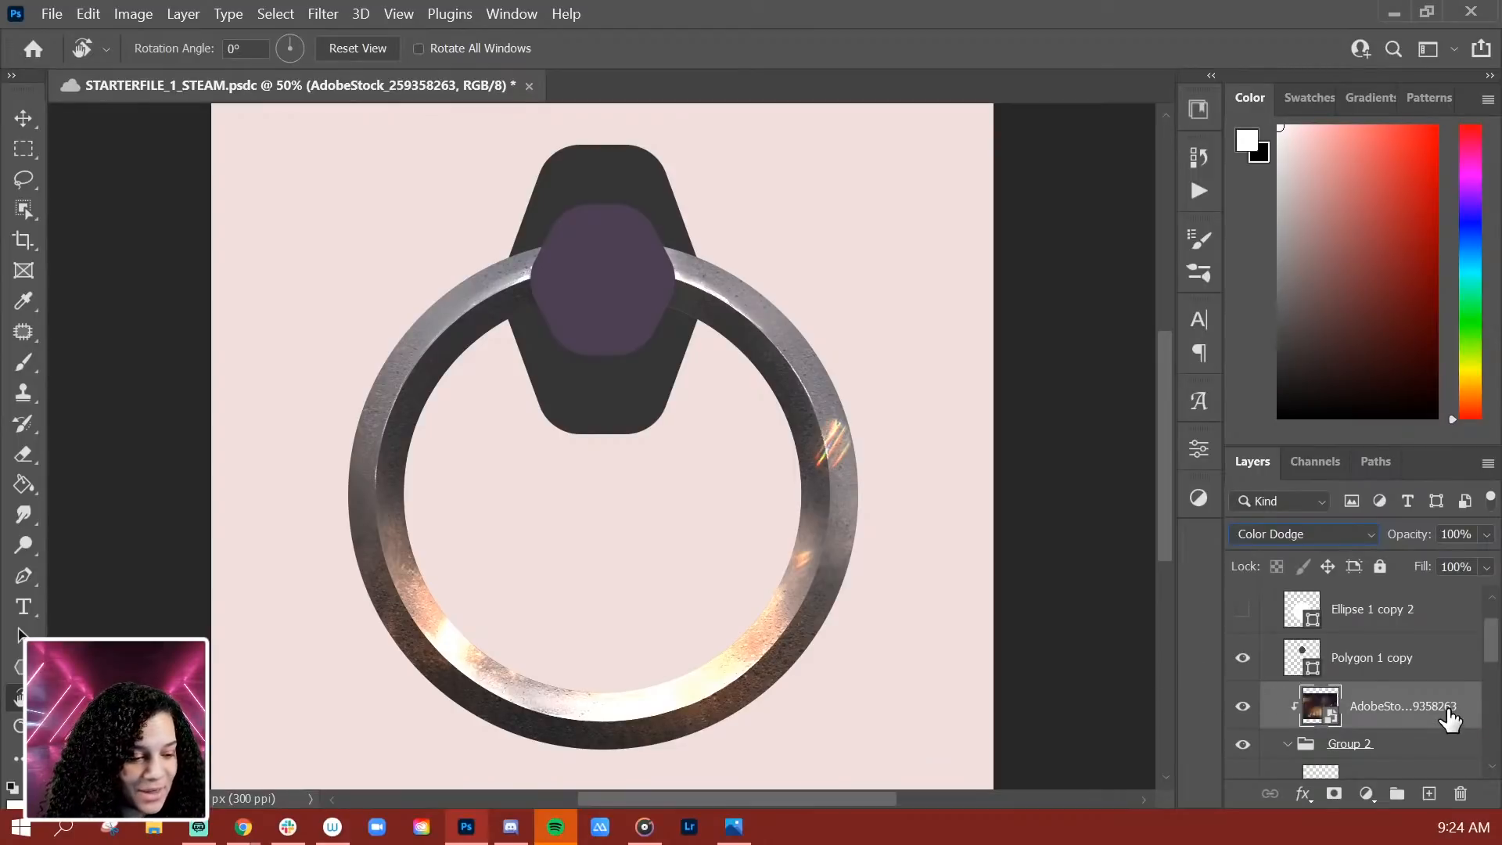
# Step: Duplicate the stock image layer and move the copy up so its lights cover the ring's upper half
pyautogui.hotkey('ctrl', 'j')
pyautogui.hotkey('ctrl', 't')
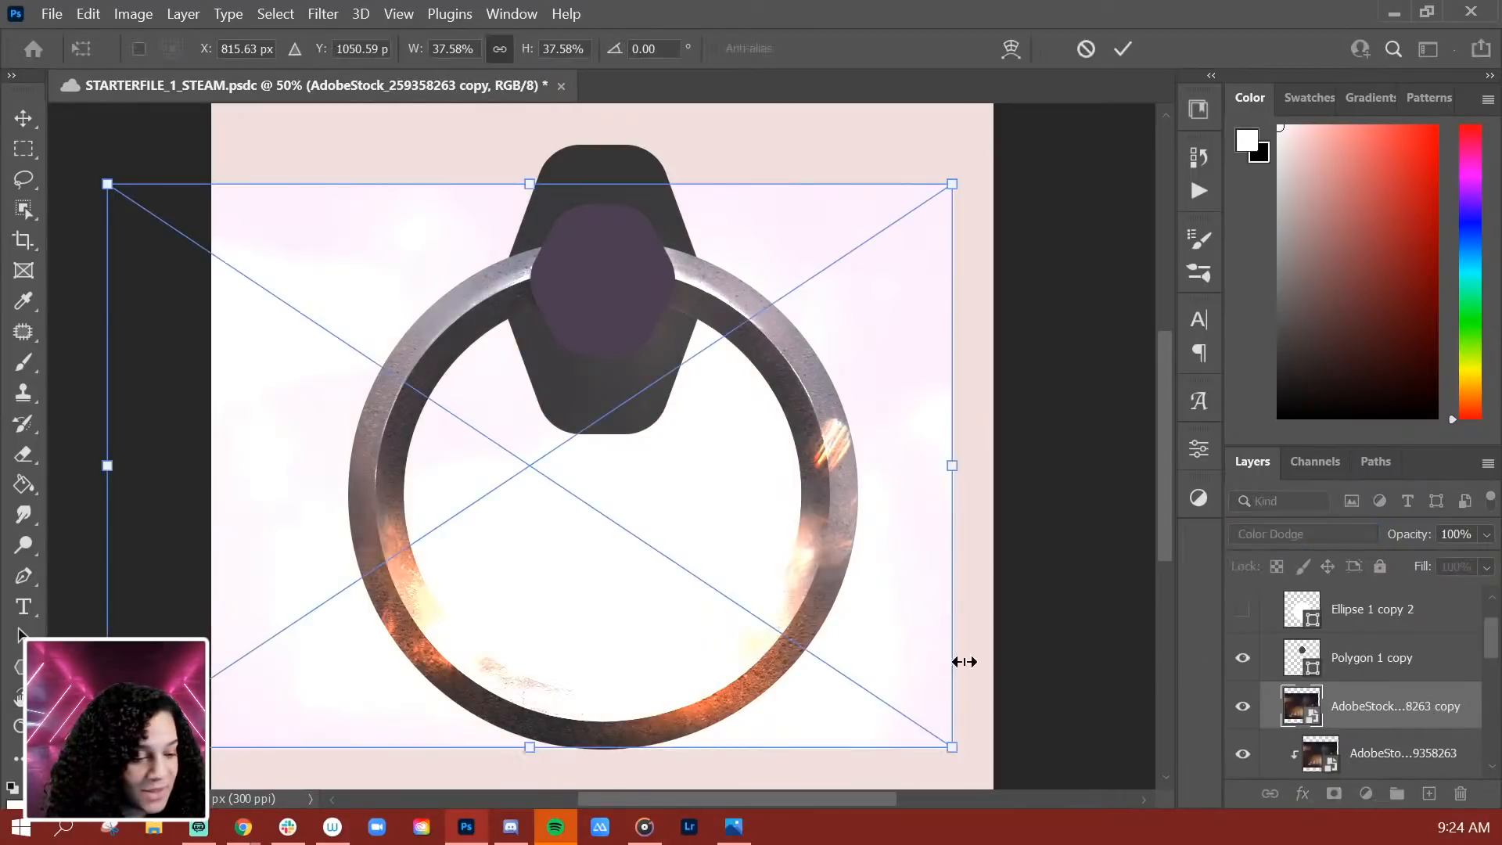
pyautogui.moveTo(744, 613); pyautogui.dragTo(793, 351)
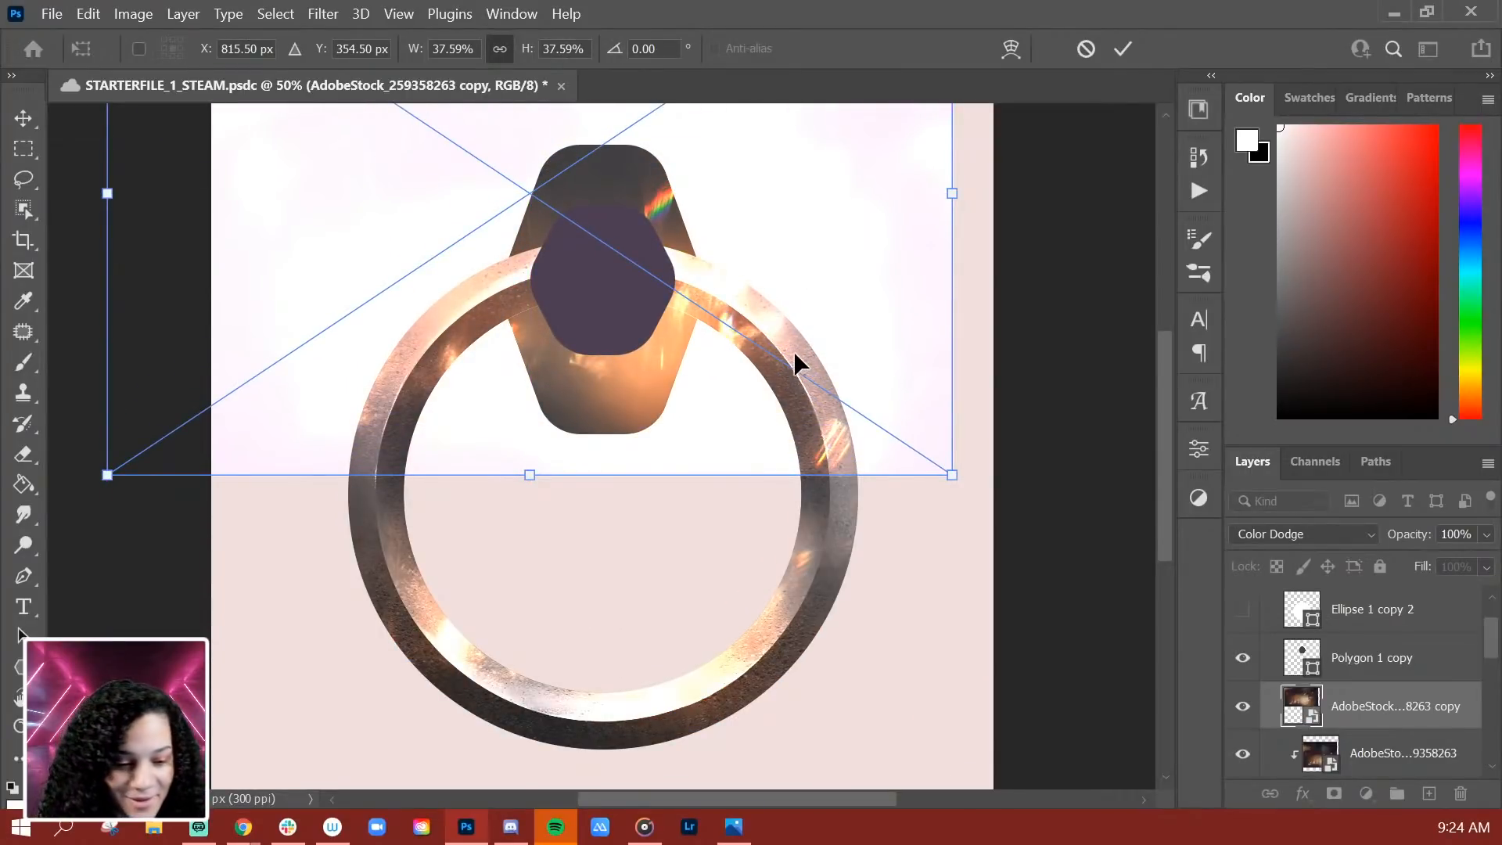
pyautogui.moveTo(797, 374)
pyautogui.mouseDown()
pyautogui.moveTo(804, 386)
pyautogui.moveTo(799, 370)
pyautogui.mouseUp()
pyautogui.press('Return')
pyautogui.press('r')
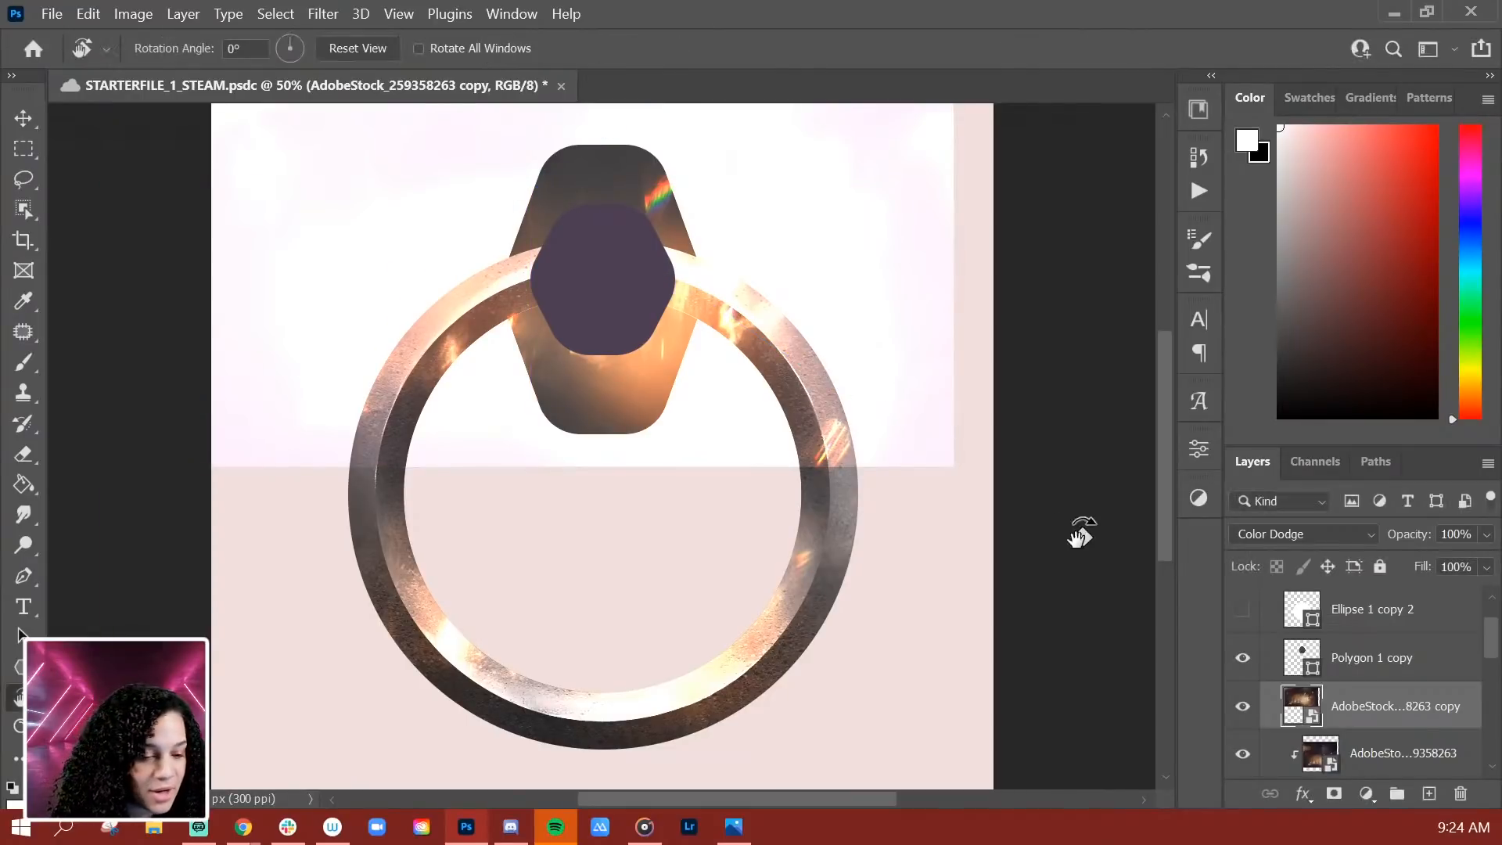
# Step: Clip the stock image copy to the ring group and lower its Fill to 54%
pyautogui.rightClick(1416, 702)
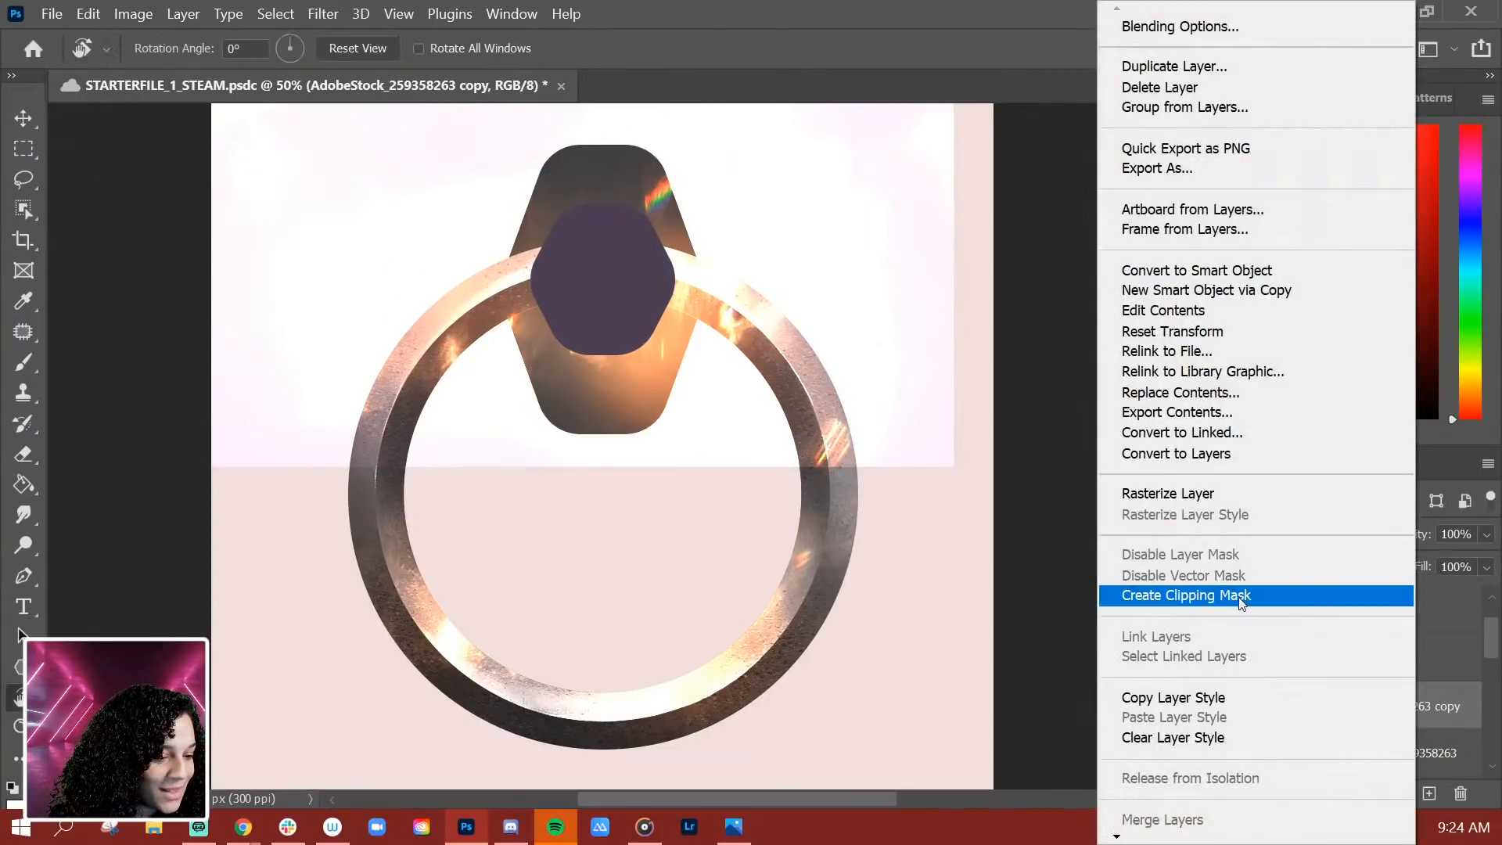
pyautogui.click(1240, 596)
pyautogui.click(1487, 570)
pyautogui.click(1434, 590)
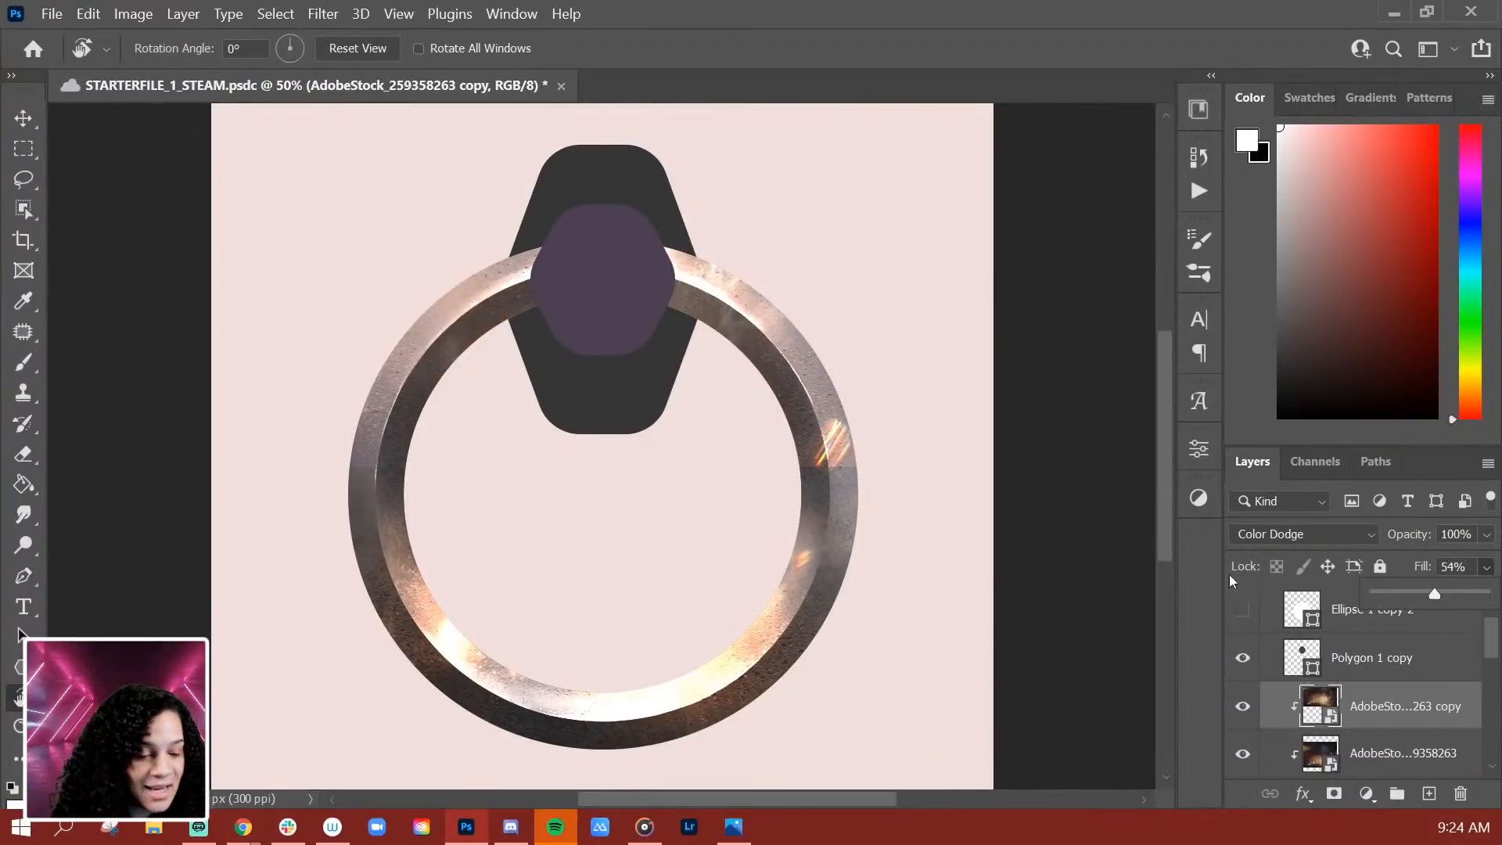
# Step: Add a layer mask to the stock image copy and try fading its hard edge on the ring's right with a soft 300 px brush
pyautogui.click(1336, 793)
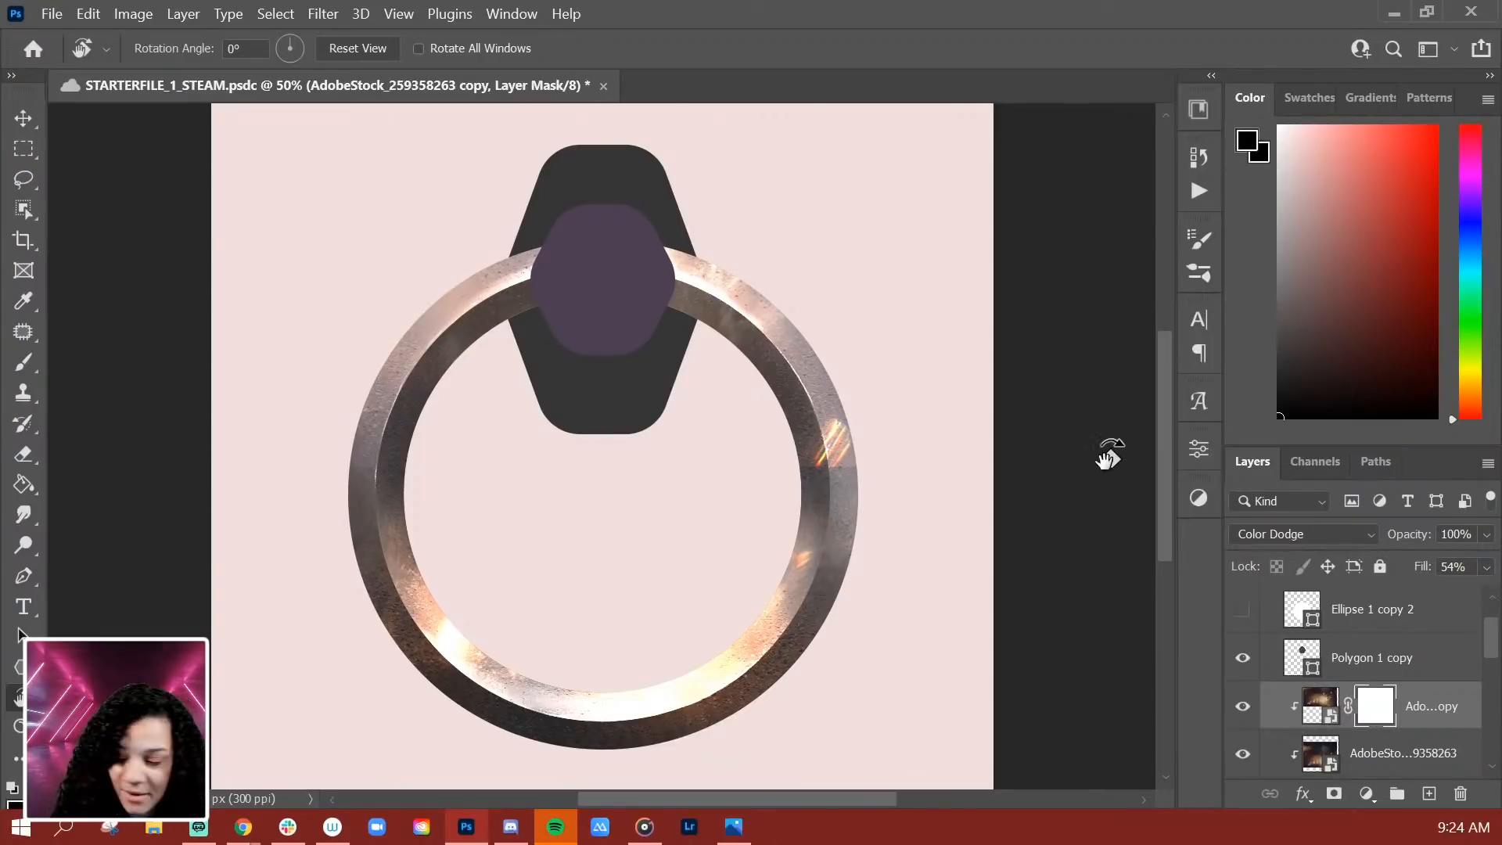
pyautogui.press('b')
pyautogui.rightClick(900, 391)
pyautogui.doubleClick(661, 649)
pyautogui.press(']')
pyautogui.press(']')
pyautogui.press(']')
pyautogui.press(']')
pyautogui.press(']')
pyautogui.press(']')
pyautogui.press(']')
pyautogui.press(']')
pyautogui.press(']')
pyautogui.press(']')
pyautogui.press(']')
pyautogui.press(']')
pyautogui.press(']')
pyautogui.press(']')
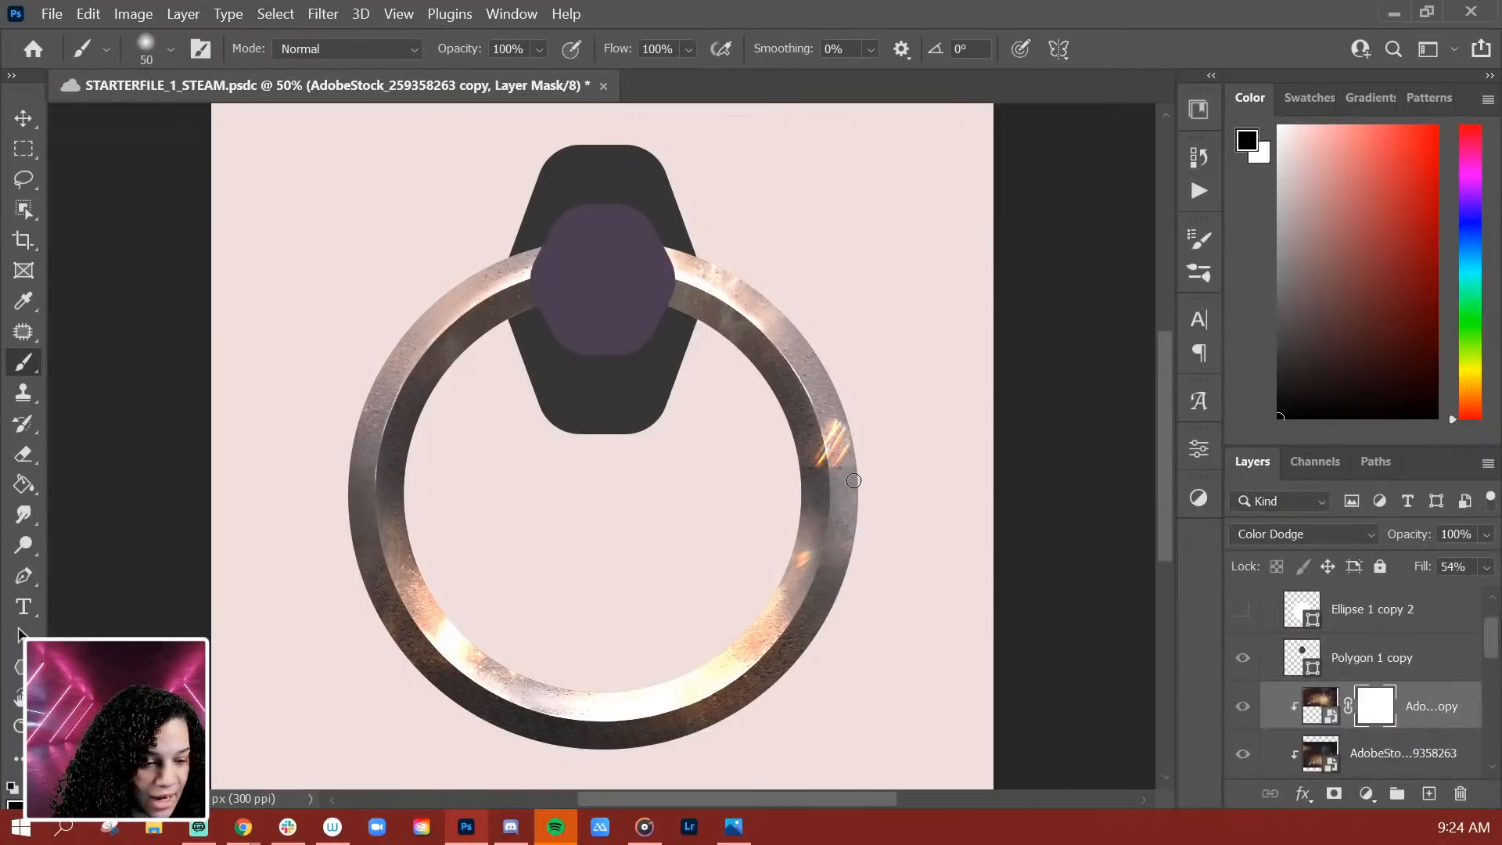
pyautogui.click(833, 475)
pyautogui.hotkey('ctrl', 'z')
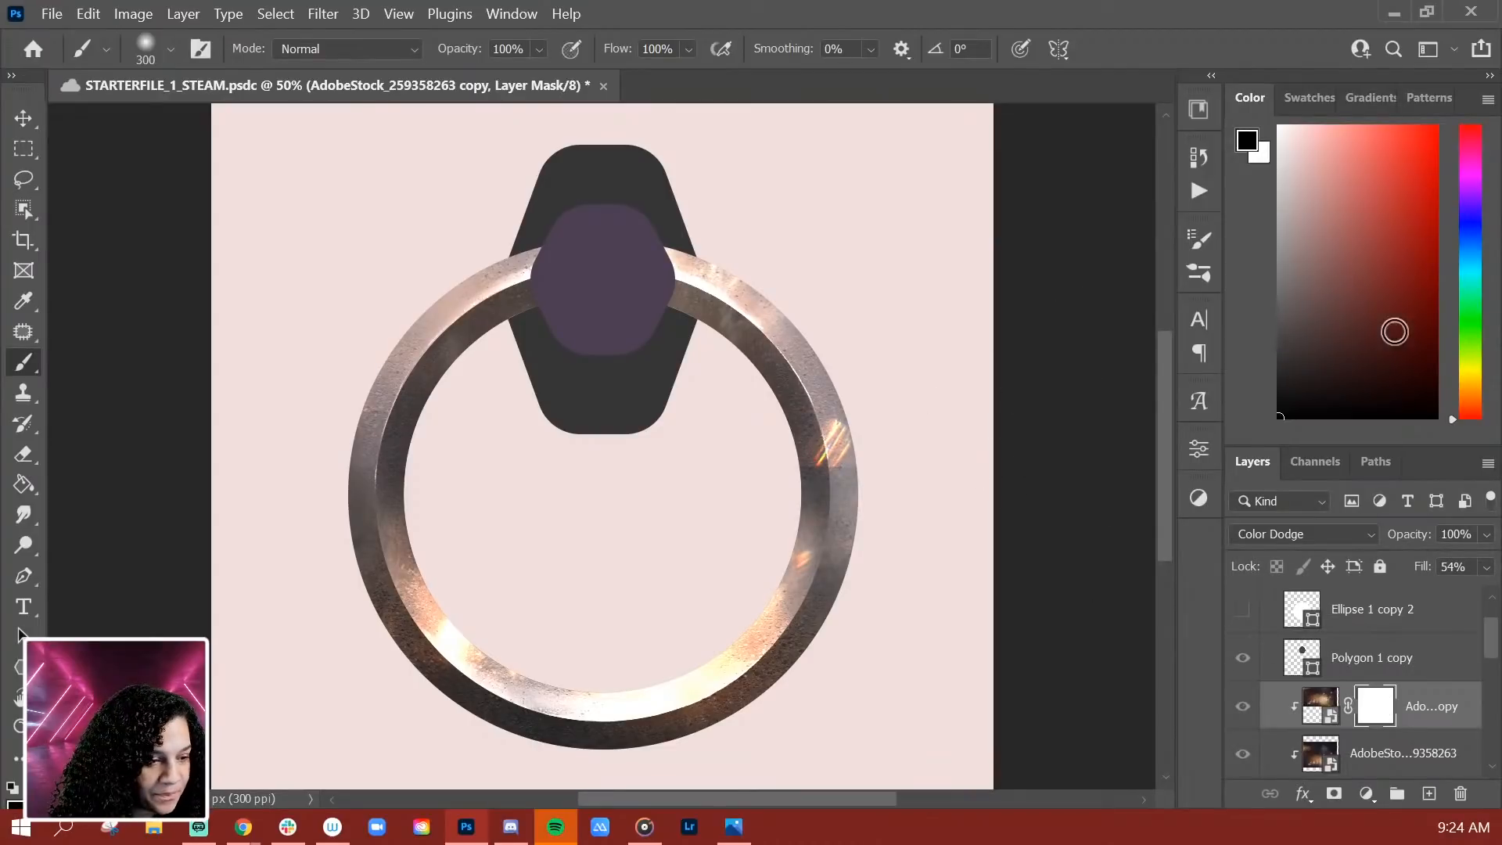
pyautogui.click(825, 475)
pyautogui.hotkey('ctrl', 'z')
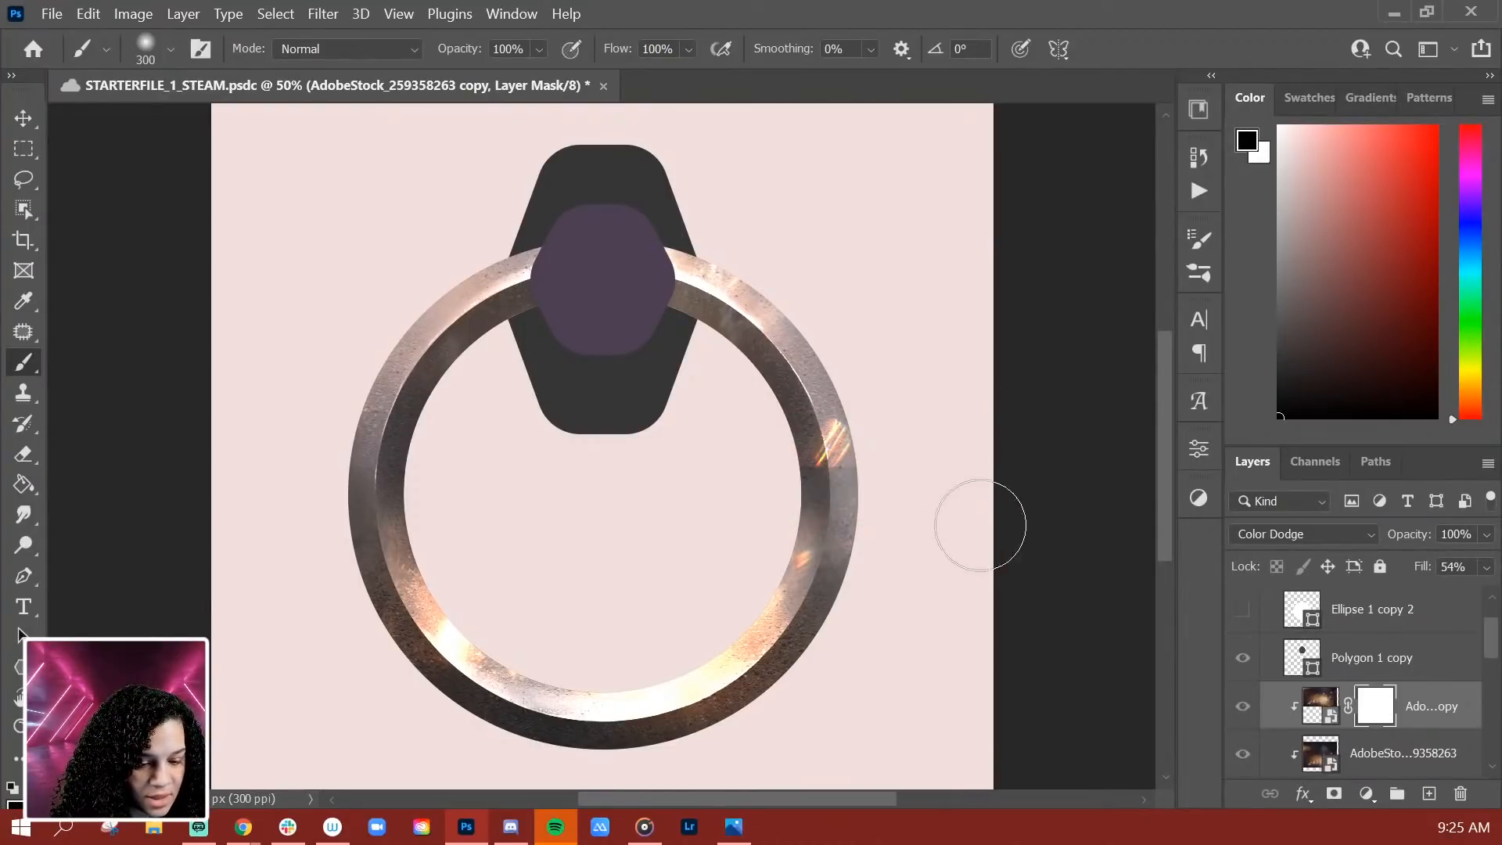
# Step: Rasterize the stock image copy so the Eraser can work directly on its pixels
pyautogui.click(1324, 710)
pyautogui.press('x')
pyautogui.press('e')
pyautogui.click(845, 472)
pyautogui.click(819, 367)
# Step: Soften the stock image copy's hard lower edge on the ring's right side with a soft round 300 px Eraser
pyautogui.press(']')
pyautogui.press(']')
pyautogui.press(']')
pyautogui.press(']')
pyautogui.press(']')
pyautogui.press(']')
pyautogui.press(']')
pyautogui.press(']')
pyautogui.press(']')
pyautogui.press(']')
pyautogui.press(']')
pyautogui.press(']')
pyautogui.press(']')
pyautogui.press(']')
pyautogui.press(']')
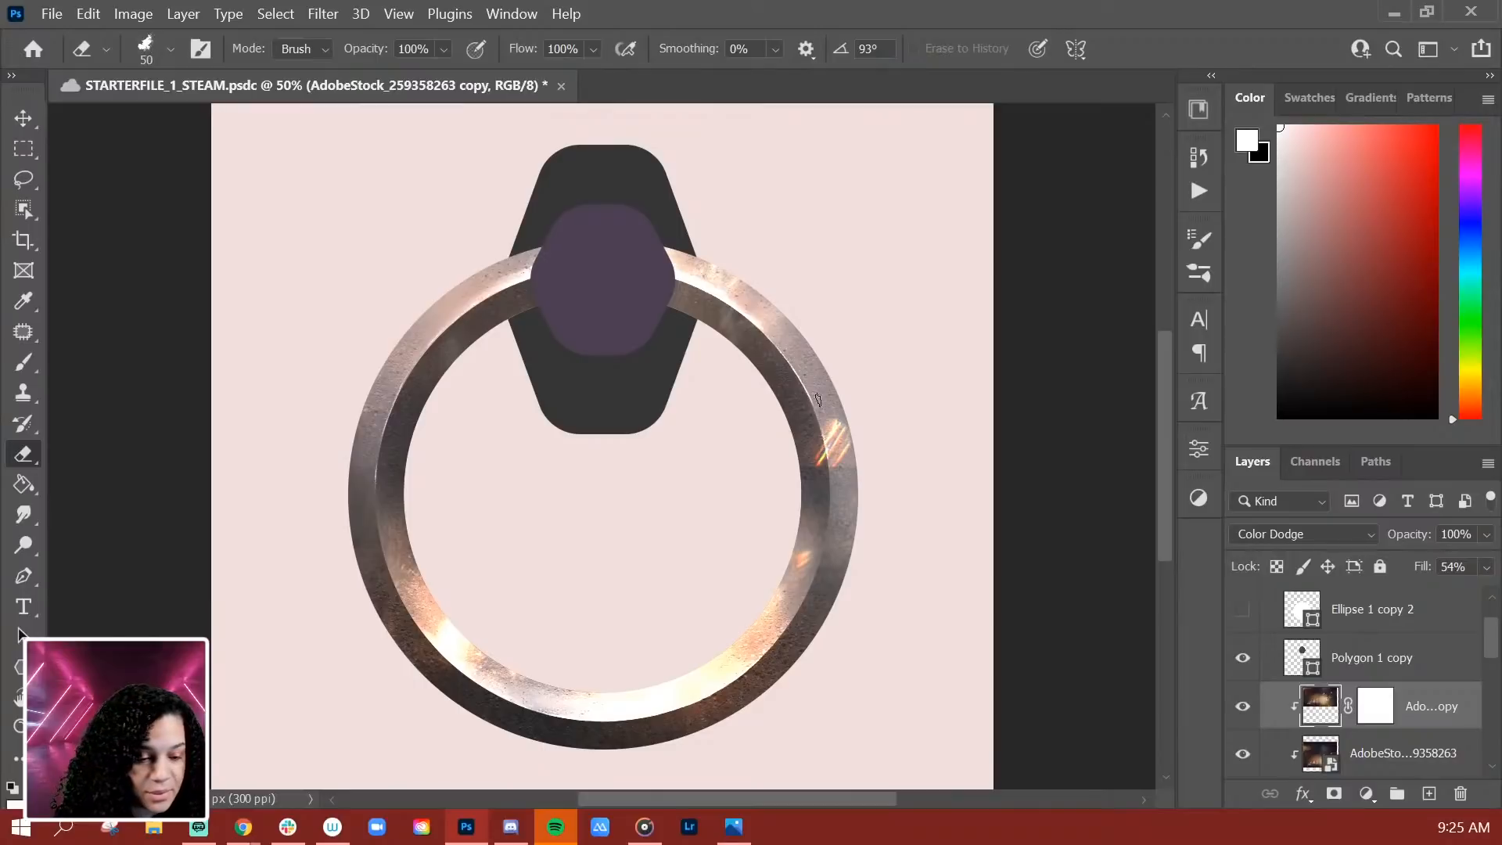
pyautogui.rightClick(826, 472)
pyautogui.click(661, 653)
pyautogui.press('Return')
pyautogui.press('[')
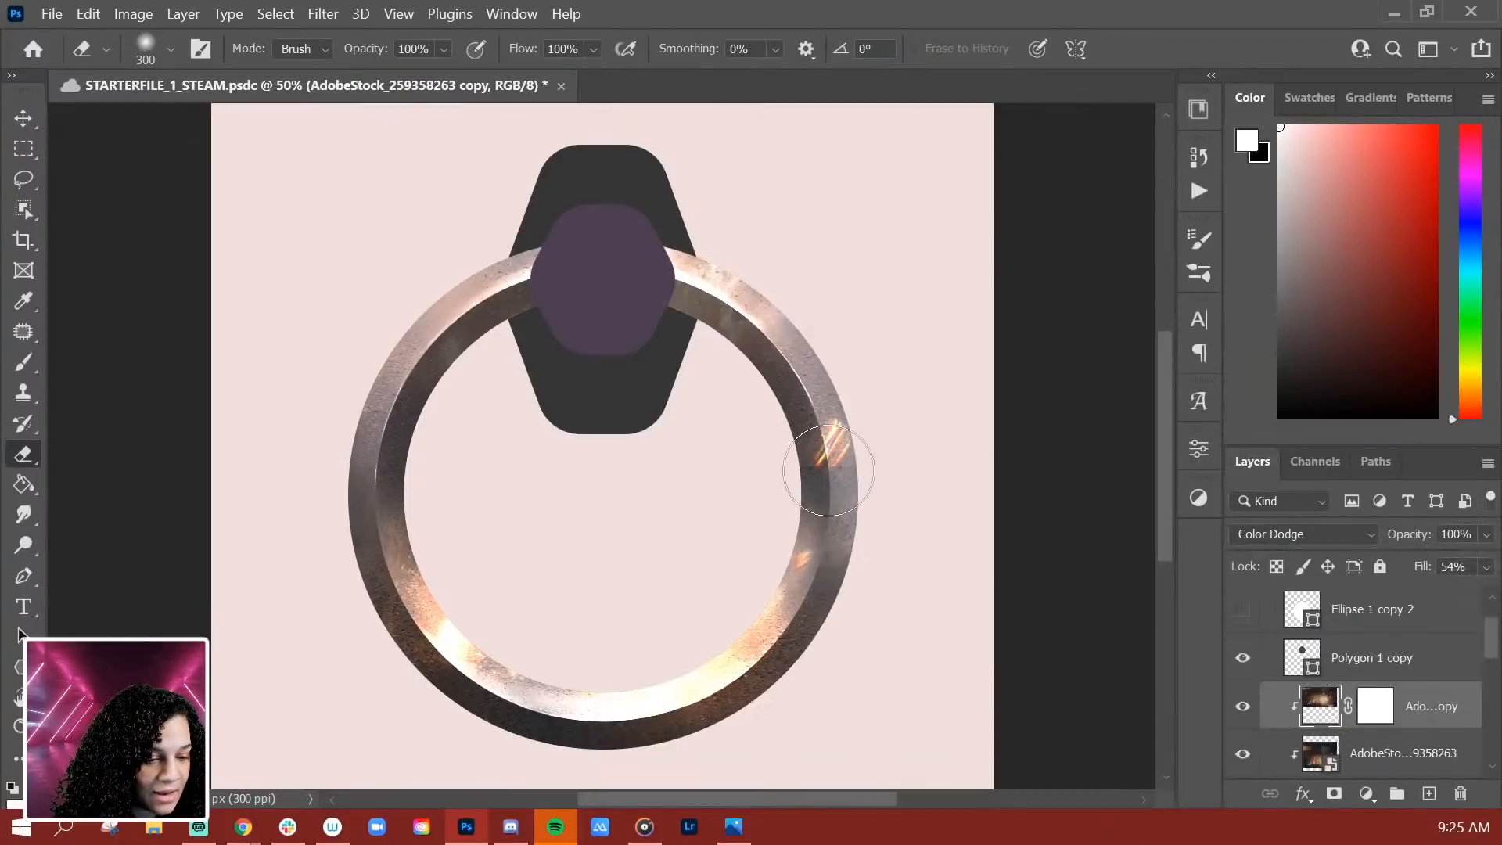
# Step: Rasterize the original stock image layer and erase its bright orange streak on the ring's right side
pyautogui.click(1467, 765)
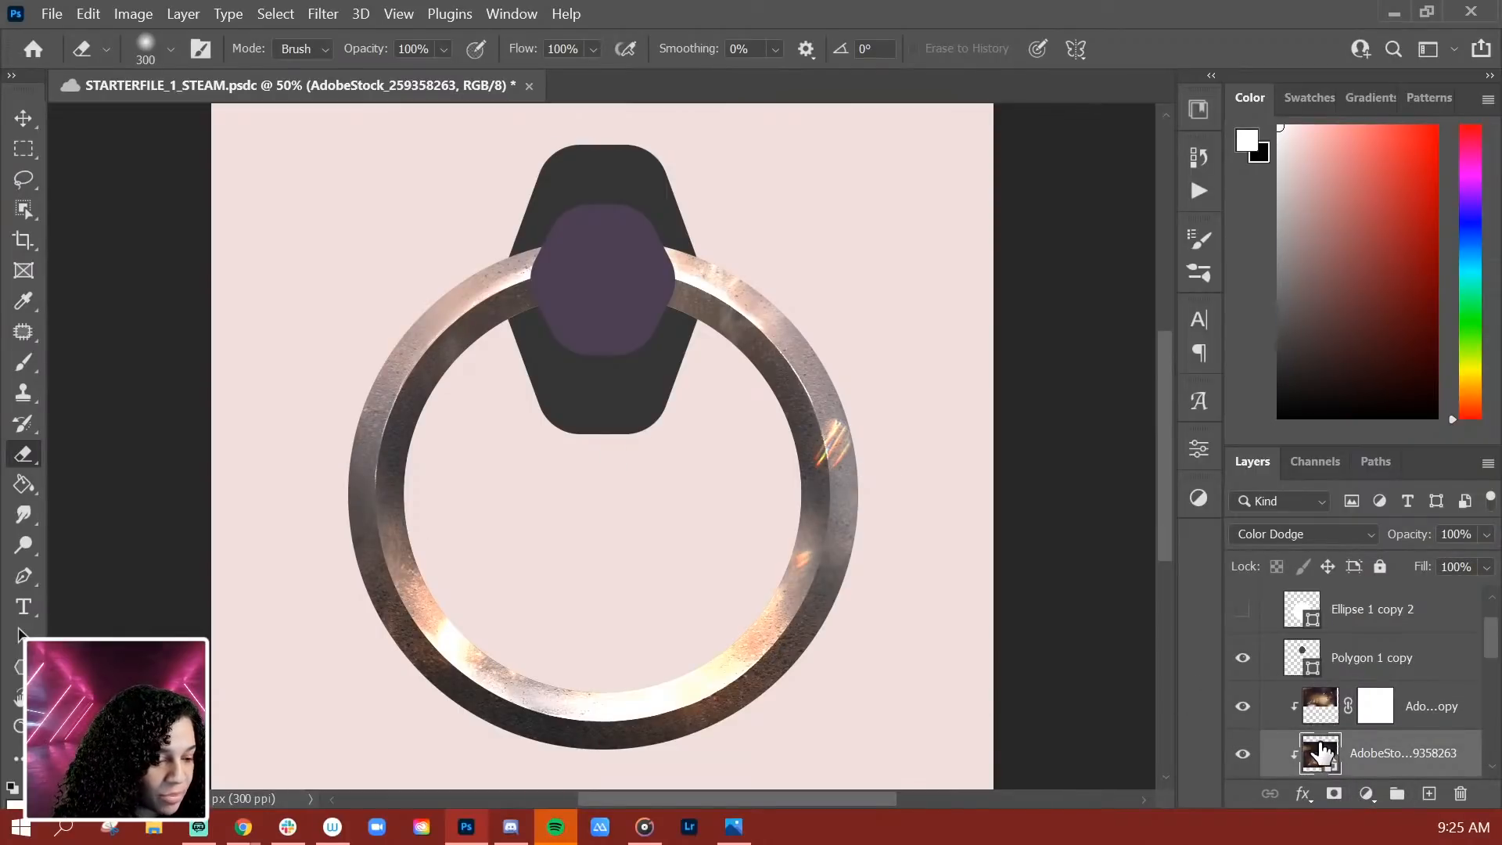
pyautogui.click(800, 399)
pyautogui.click(795, 357)
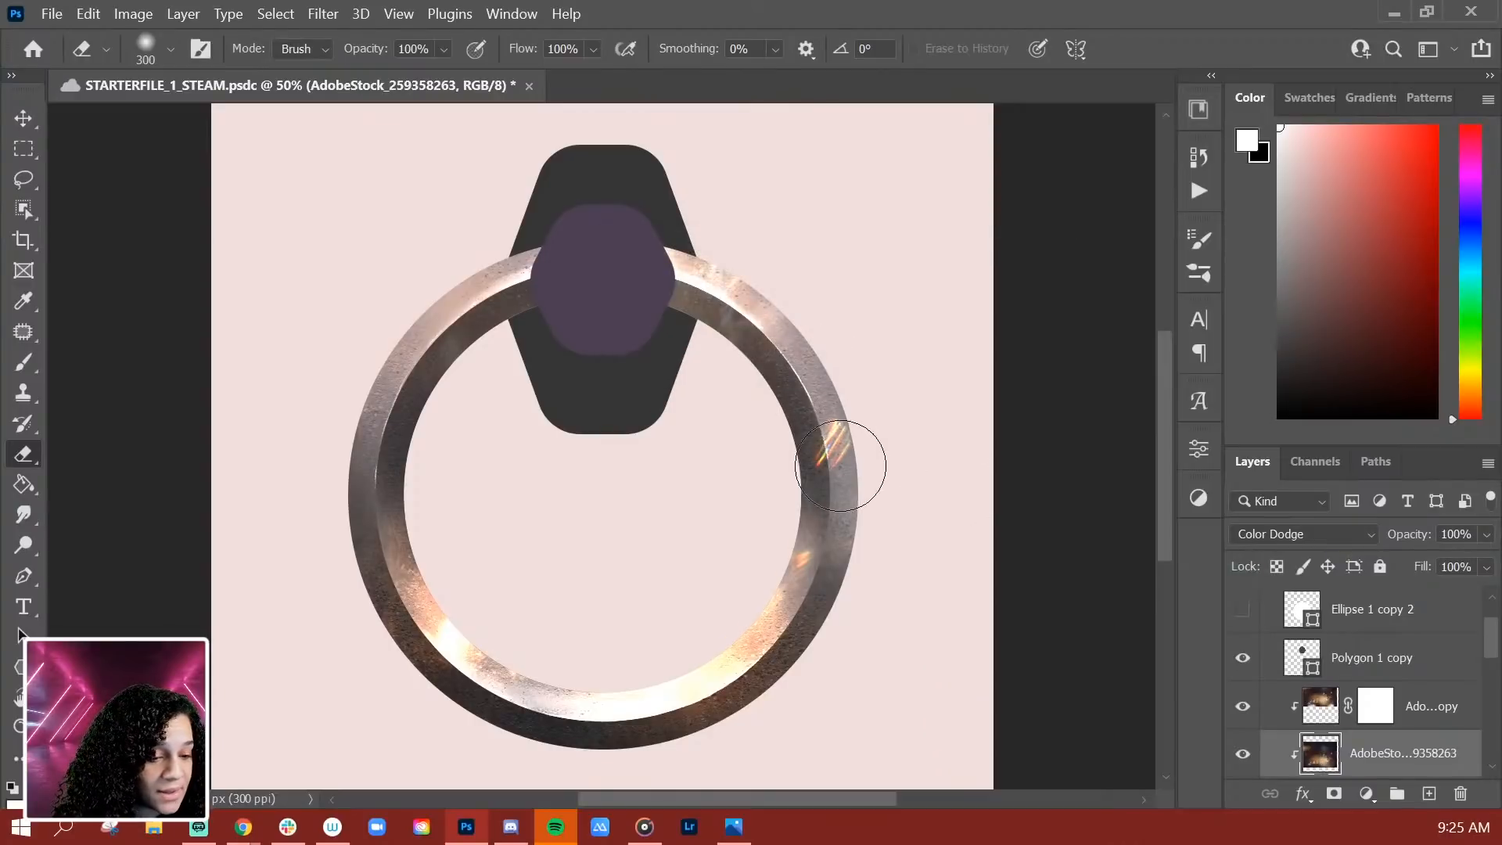
pyautogui.click(822, 461)
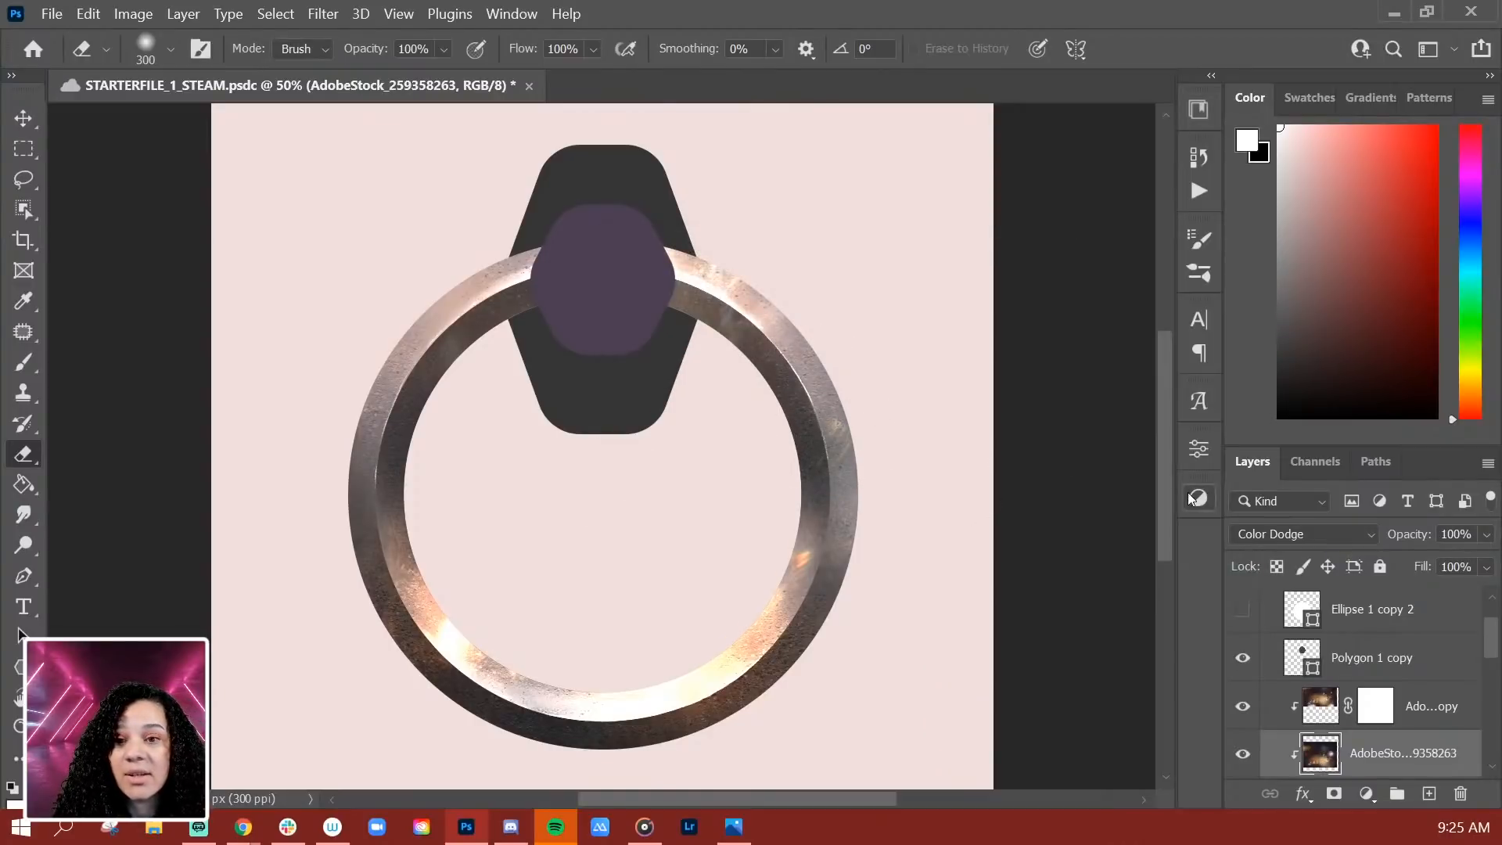
# Step: Examine the ring's color-dodged lighting zoomed out and in full-screen view
pyautogui.hotkey('ctrl', '-')
pyautogui.hotkey('ctrl', '-')
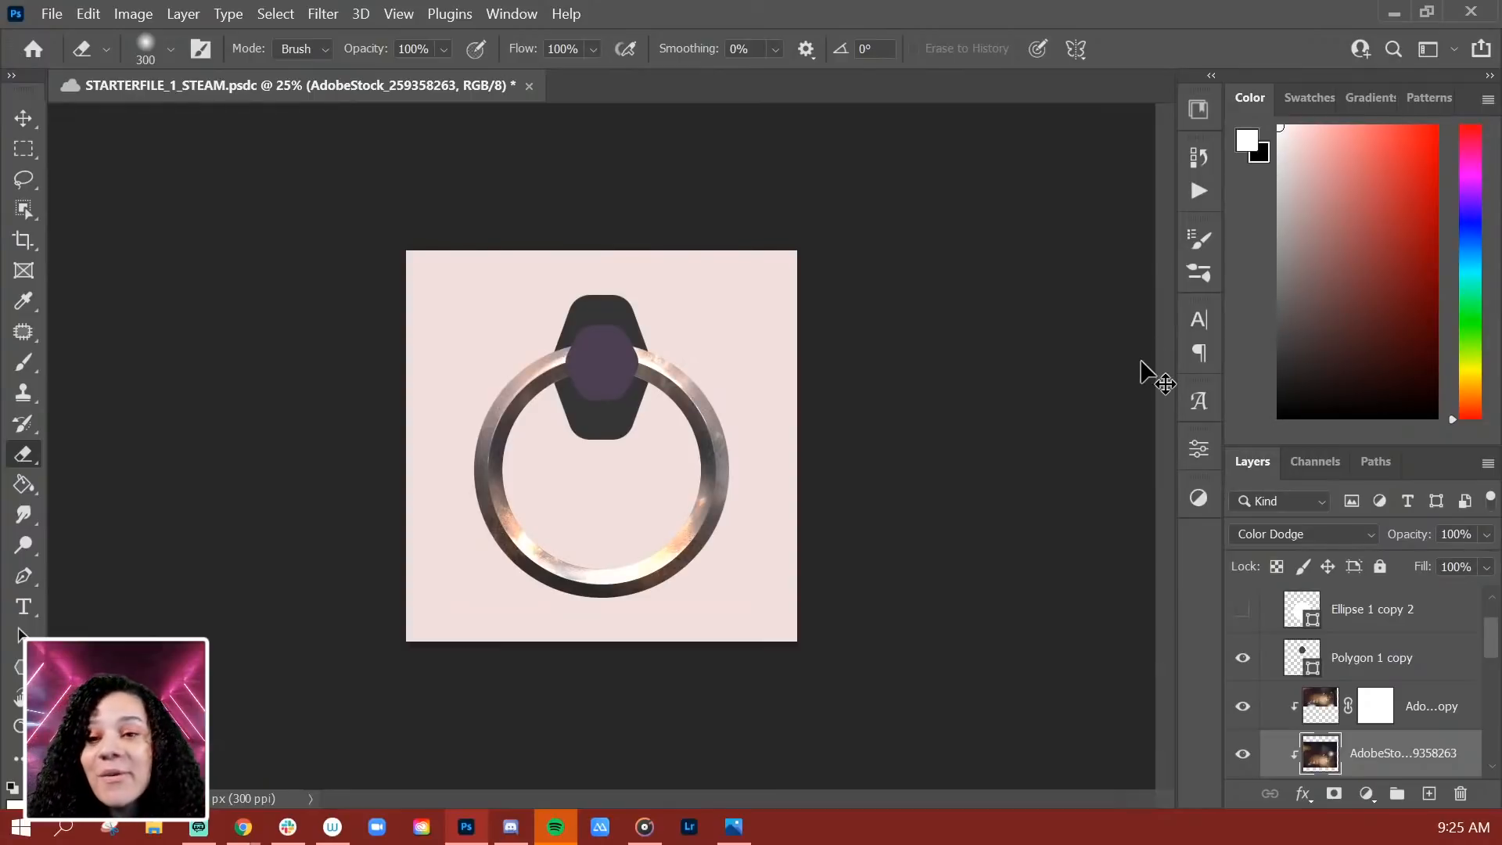
pyautogui.hotkey('ctrl', '+')
pyautogui.hotkey('ctrl', '+')
pyautogui.press('f')
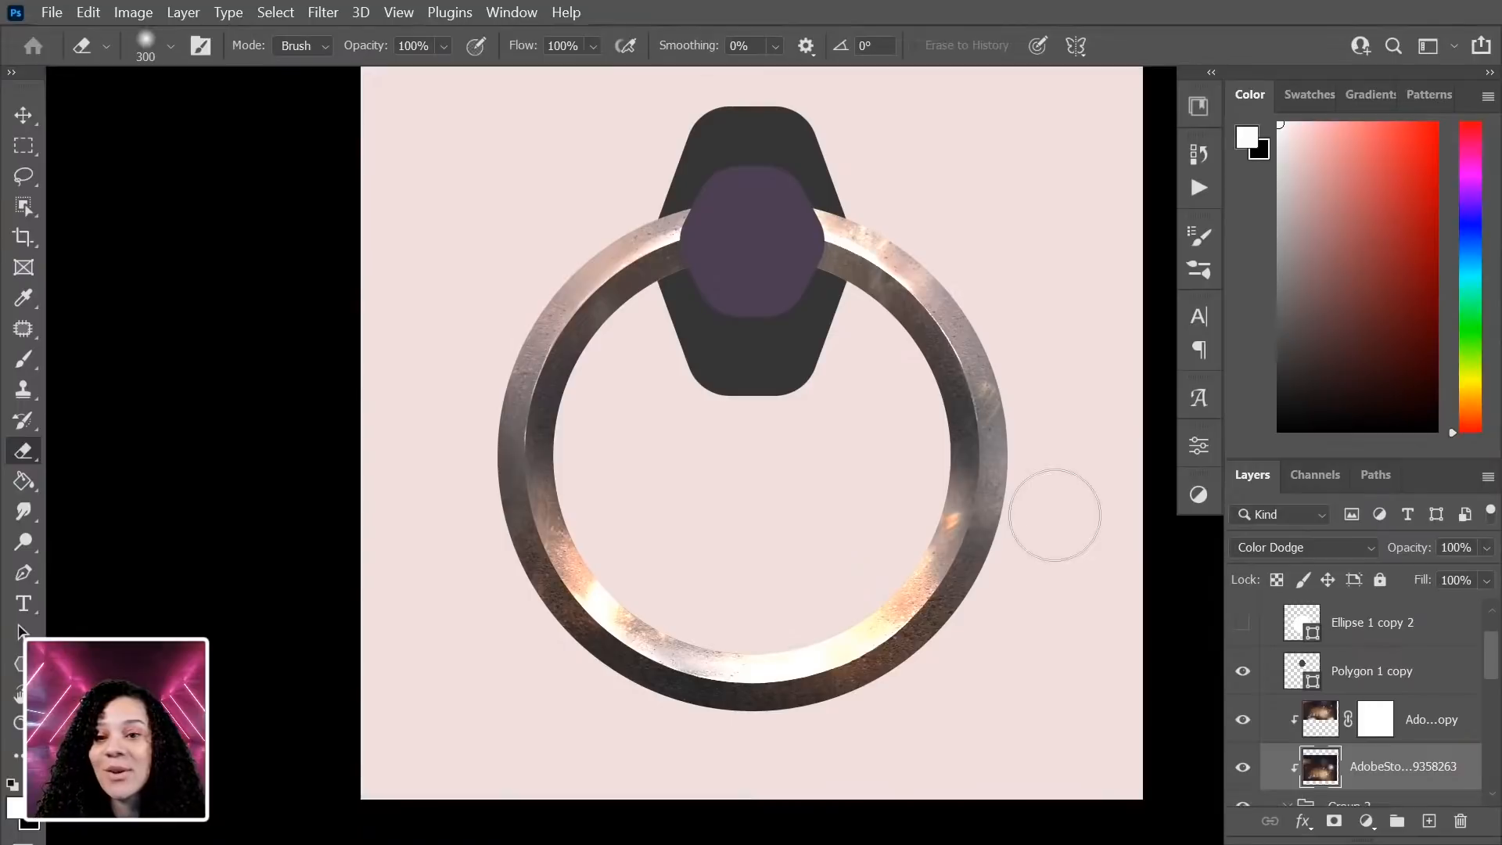
pyautogui.press('f')
pyautogui.hotkey('ctrl', '+')
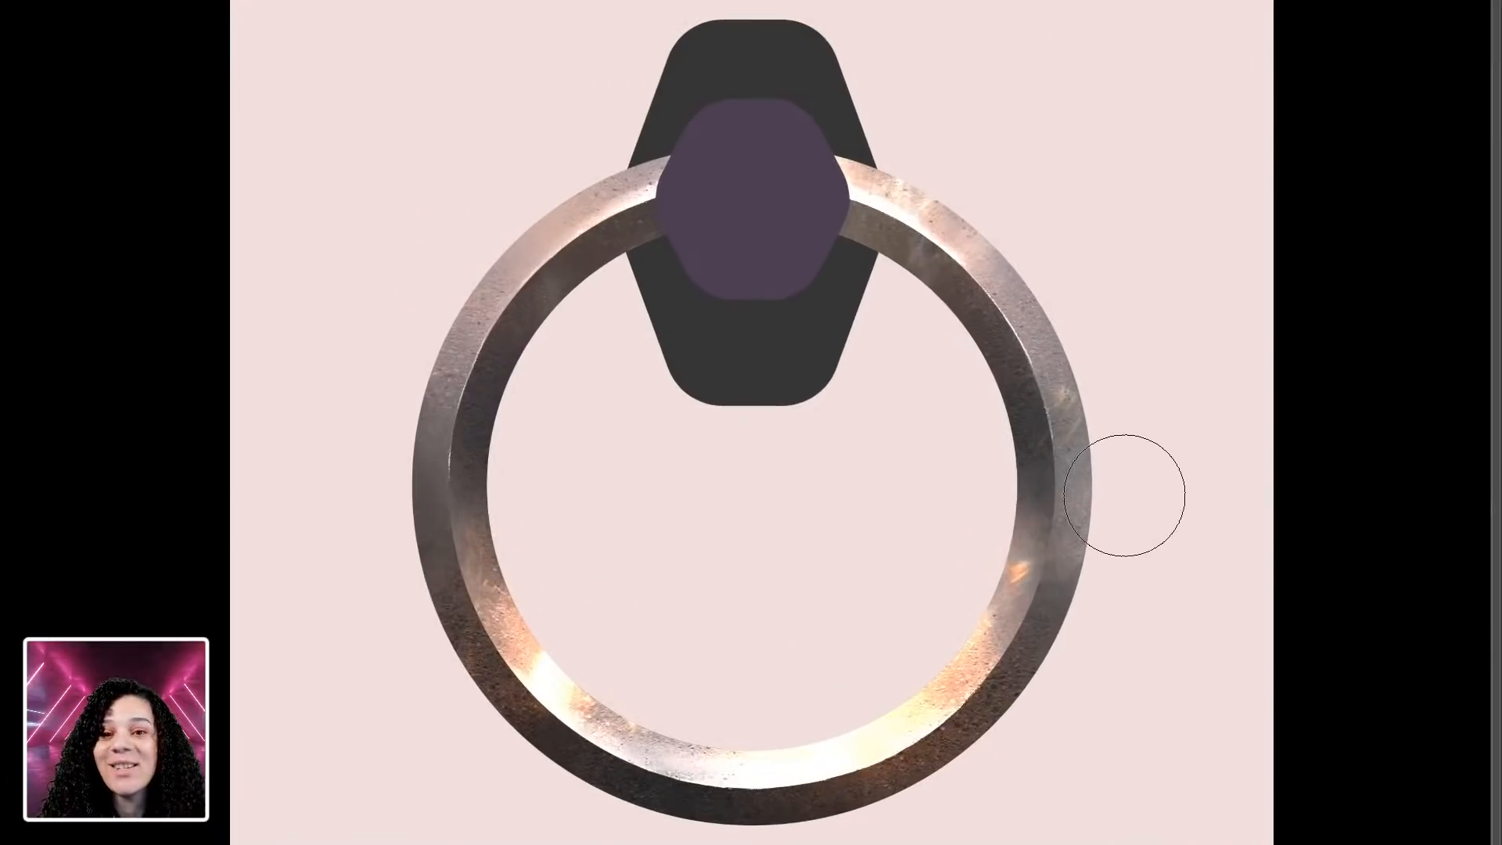
pyautogui.moveTo(1495, 378)
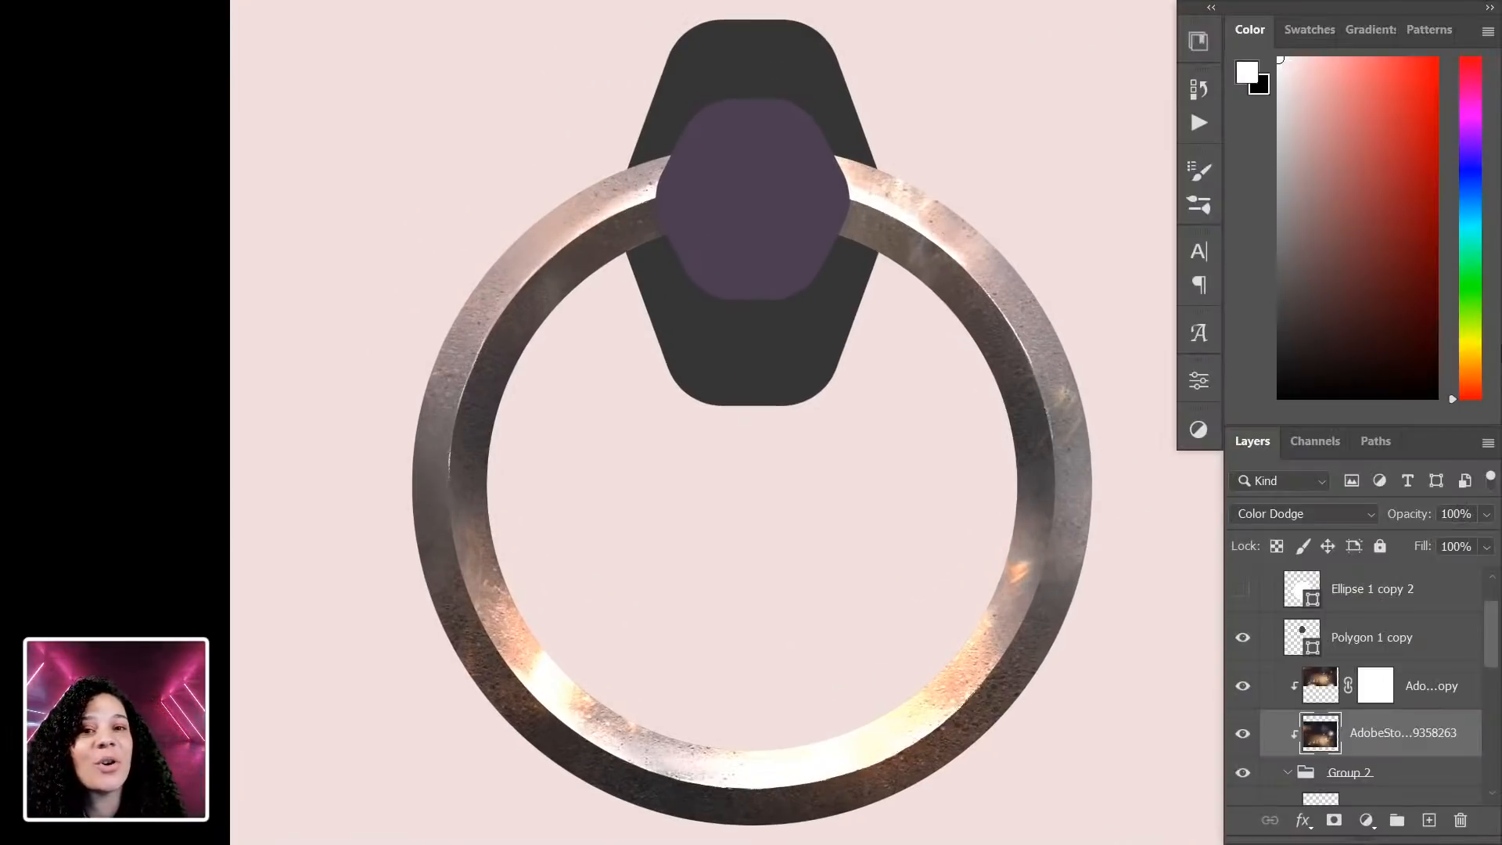